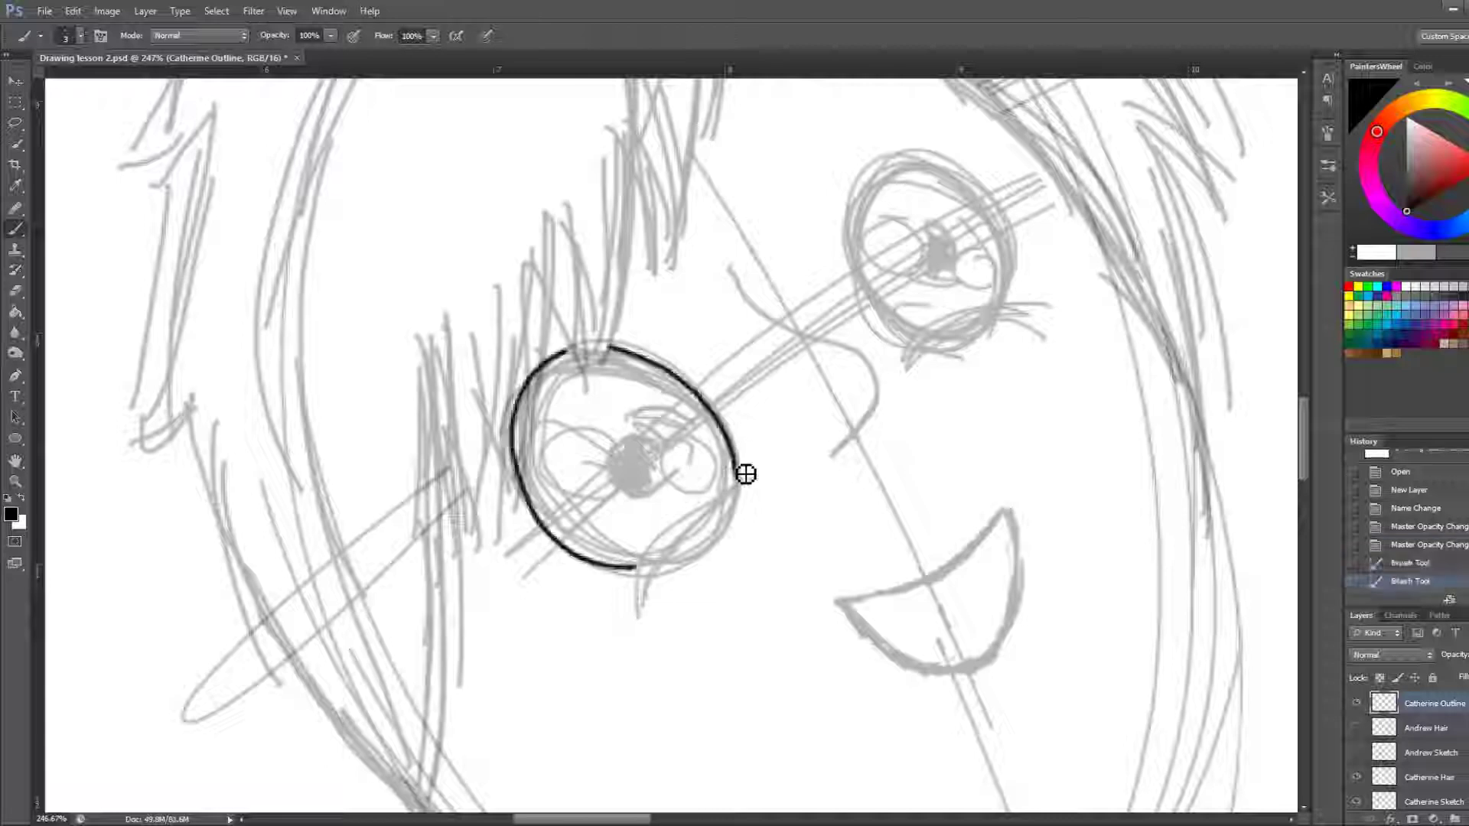
Preview inking both eyes with pupils, the nose curve and the mouth in black
left_click_drag(669, 444, 682, 475)
left_click_drag(910, 337, 1029, 315)
left_click_drag(964, 252, 905, 286)
mouse_move(731, 268)
left_mouse_down()
mouse_move(846, 348)
mouse_move(830, 459)
left_mouse_up()
left_click_drag(822, 604, 1019, 502)
left_click_drag(857, 643, 986, 666)
scroll(1083, 440, "down", 5)
Preview inking the long right-side hair curve and spiky bangs over the left eye
left_click_drag(773, 203, 995, 447)
mouse_move(780, 207)
left_mouse_down()
mouse_move(731, 382)
mouse_move(651, 536)
left_mouse_up()
left_click_drag(673, 444, 631, 631)
scroll(727, 475, "up", 5)
scroll(726, 474, "down", 4)
Preview inking the right eyebrow, the hair outline on top and sides, and the face and chin
mouse_move(864, 277)
left_mouse_down()
mouse_move(744, 348)
mouse_move(827, 295)
left_mouse_up()
scroll(810, 329, "up", 3)
scroll(808, 332, "down", 4)
key("b")
mouse_move(707, 160)
left_mouse_down()
mouse_move(405, 333)
mouse_move(489, 581)
left_mouse_up()
left_click_drag(715, 161, 990, 368)
left_click_drag(971, 459, 574, 646)
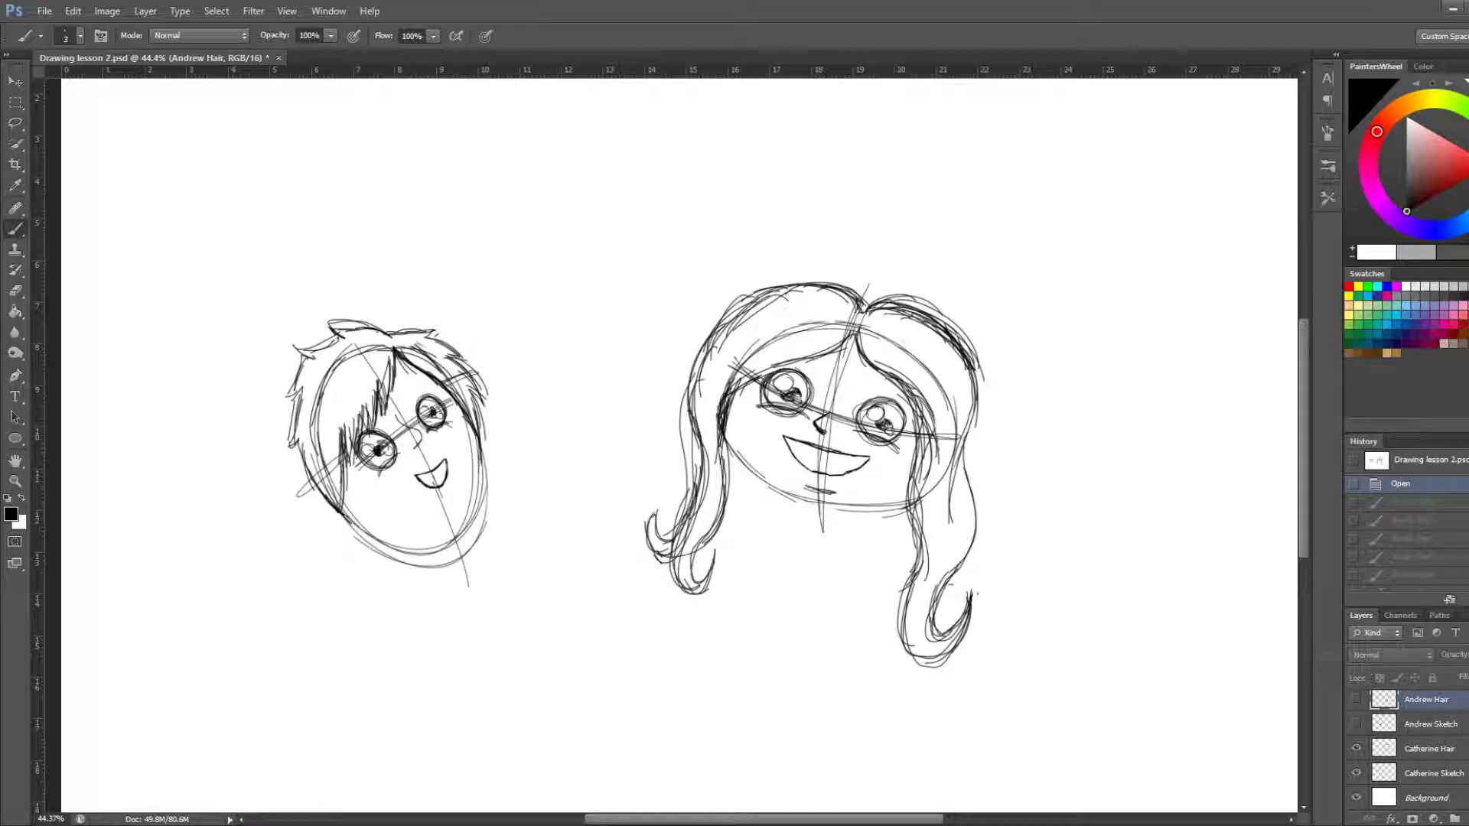
Add a new empty layer named 'Catherine Outline' at the top of the stack
key("ctrl+shift+alt+n")
double_click(1420, 704)
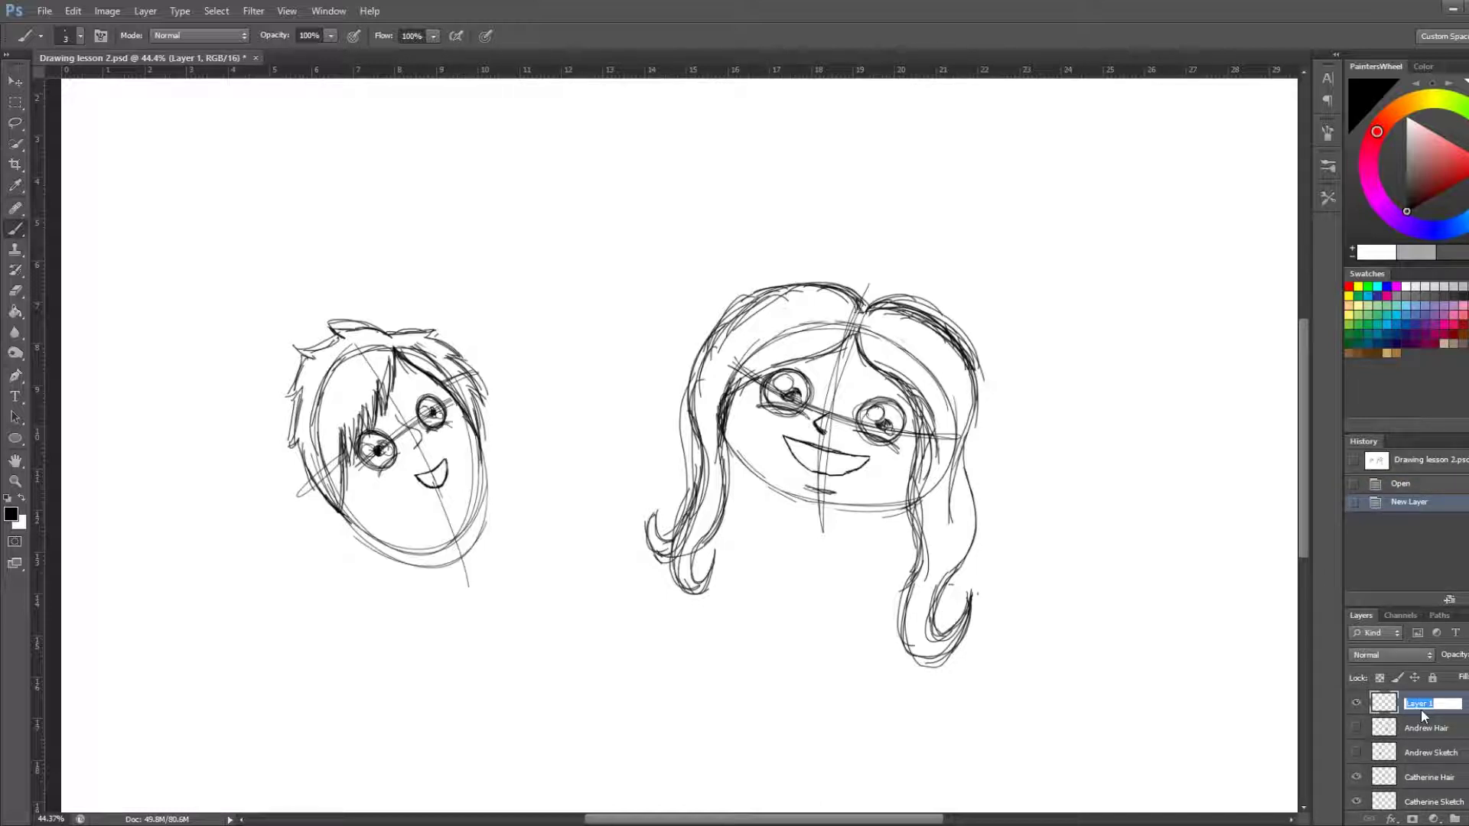
type("Catherine")
type(" Ou")
type("tlline")
key("Return")
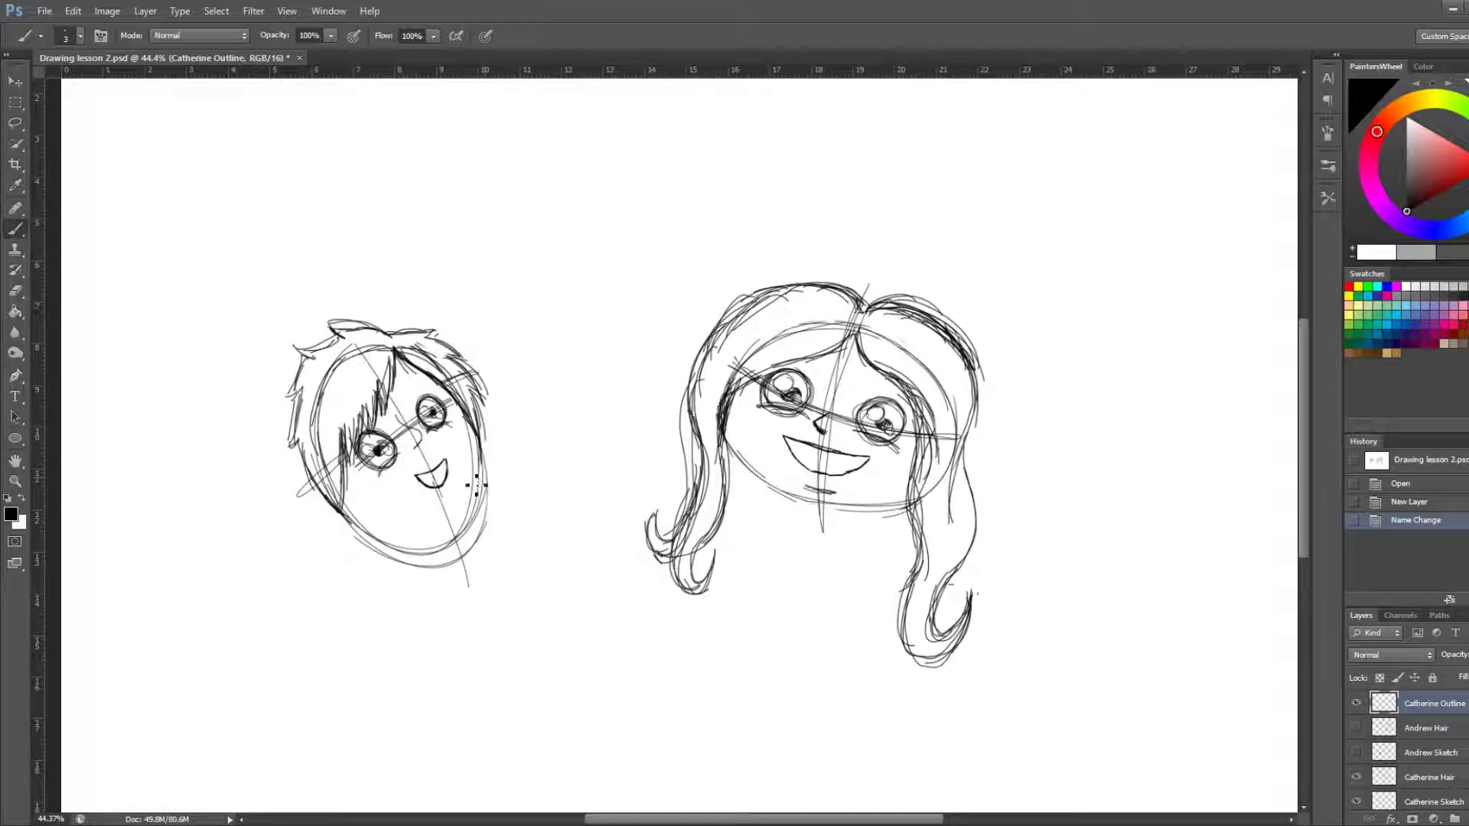
Zoom in on the left face's eyes, nose and mouth, settling at about 247%
scroll(343, 419, "up", 2)
scroll(342, 420, "up", 1)
scroll(337, 419, "up", 1)
scroll(325, 418, "up", 2)
scroll(319, 420, "up", 1)
scroll(319, 420, "up", 1)
scroll(319, 420, "up", 1)
scroll(318, 423, "up", 1)
scroll(349, 448, "up", 1)
scroll(530, 548, "up", 1)
scroll(739, 546, "up", 1)
scroll(739, 545, "up", 1)
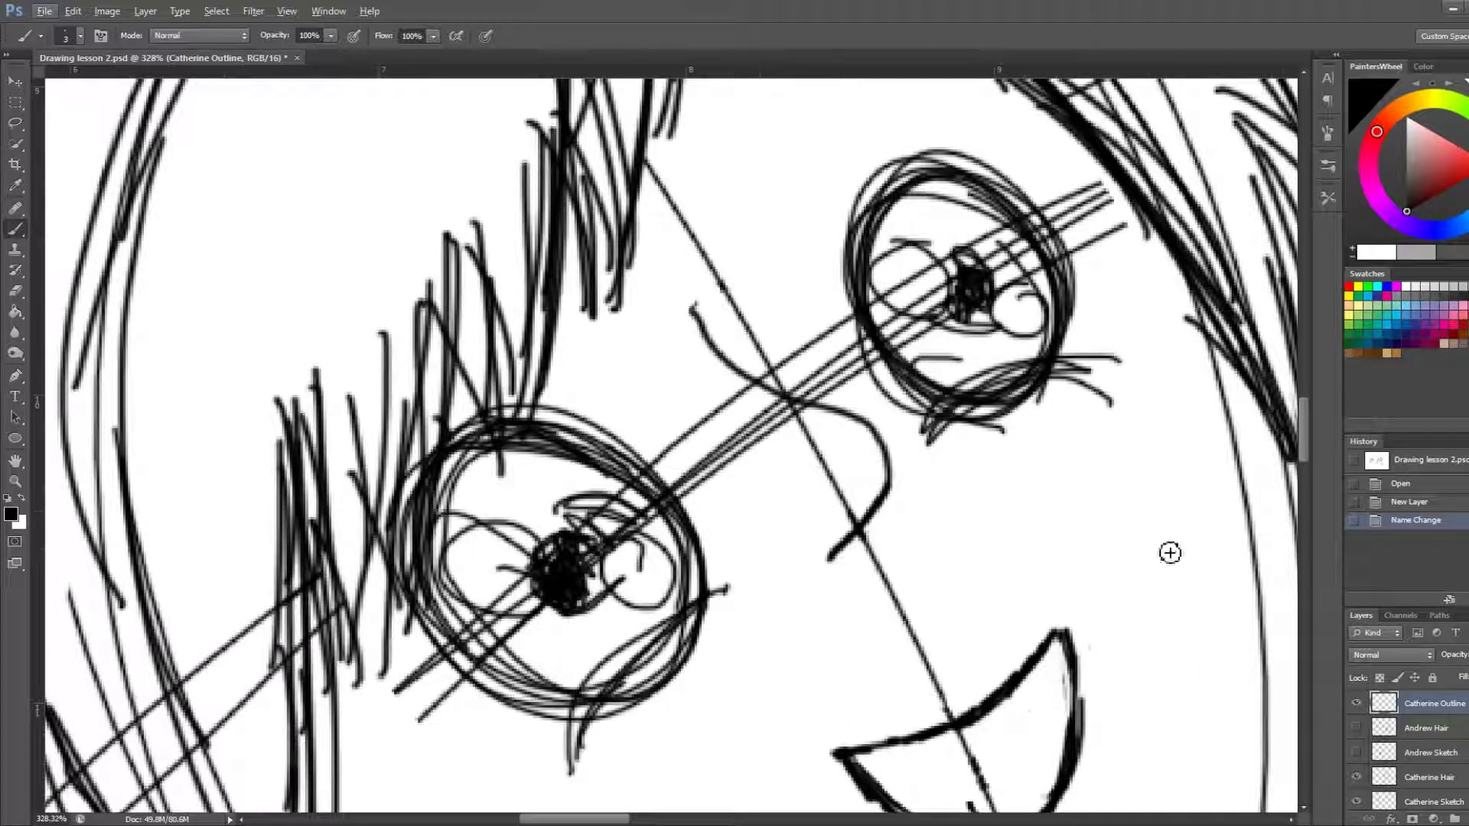
scroll(1305, 453, "down", 1)
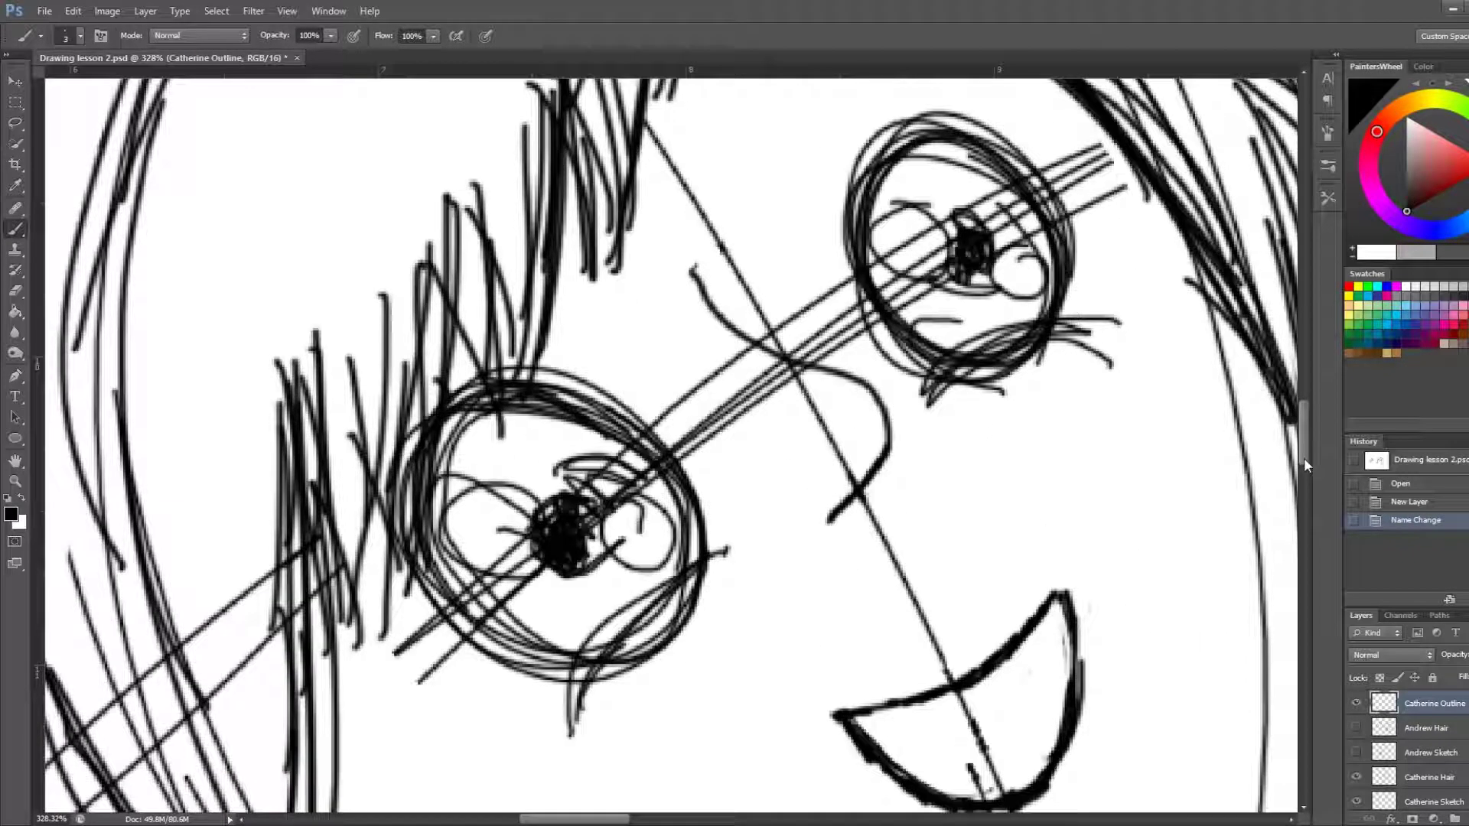
scroll(1304, 458, "down", 1)
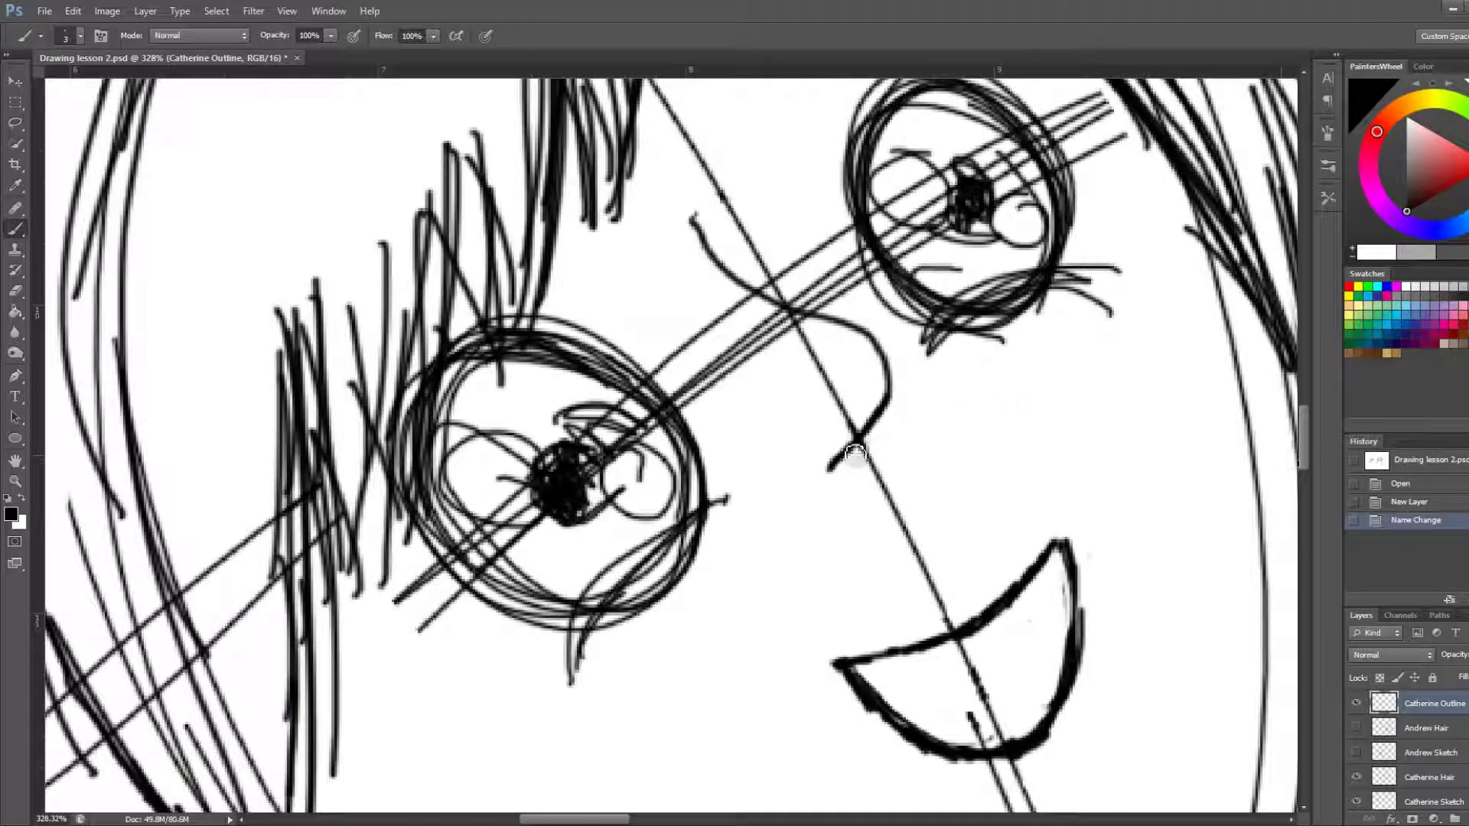
scroll(837, 436, "down", 1)
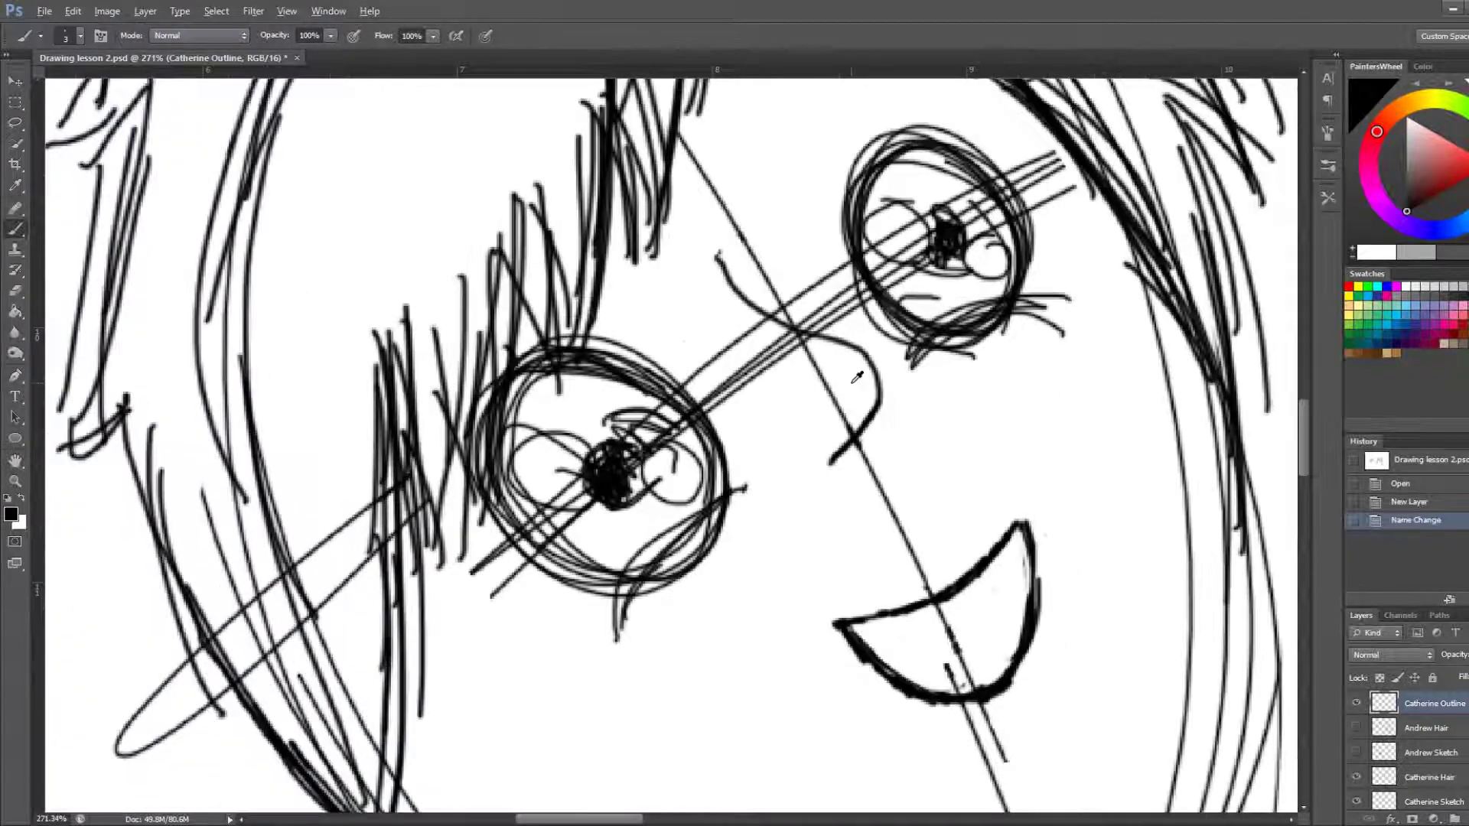
scroll(837, 436, "down", 1)
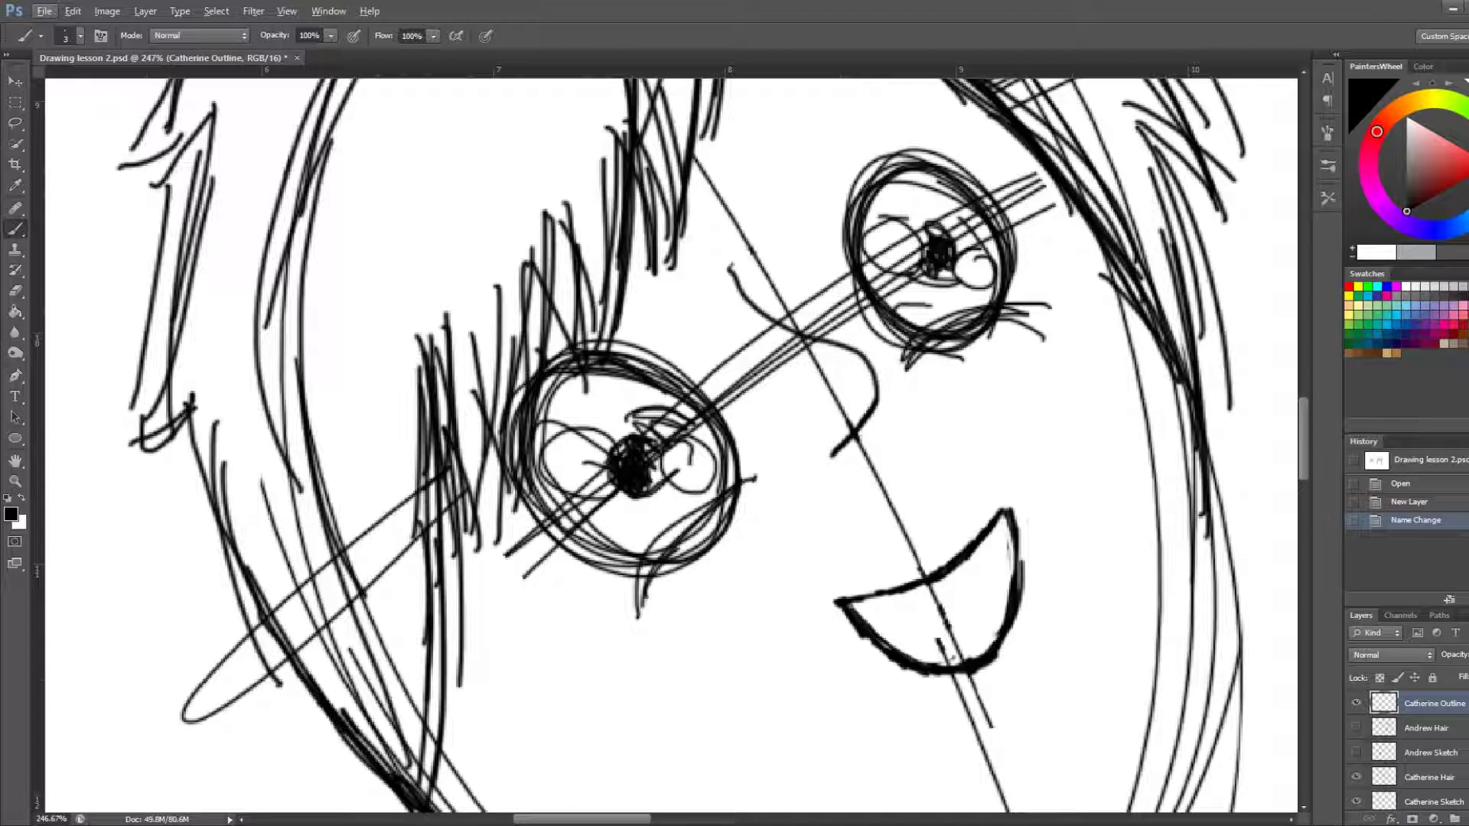
scroll(1448, 733, "down", 1)
Lower the Catherine Sketch layer's opacity so its lines turn light grey
left_click(1447, 792)
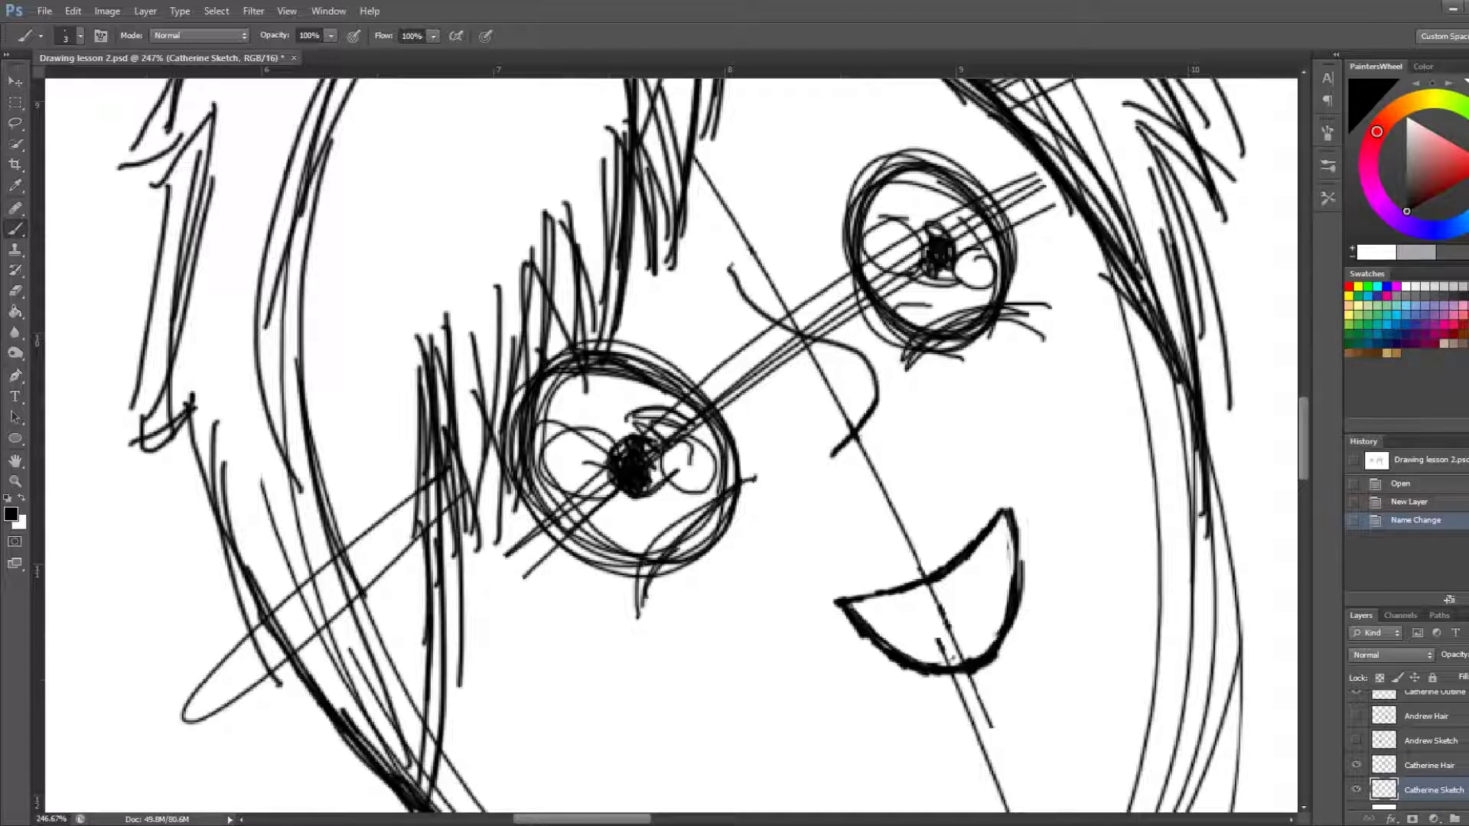
left_click_drag(1461, 679, 1459, 679)
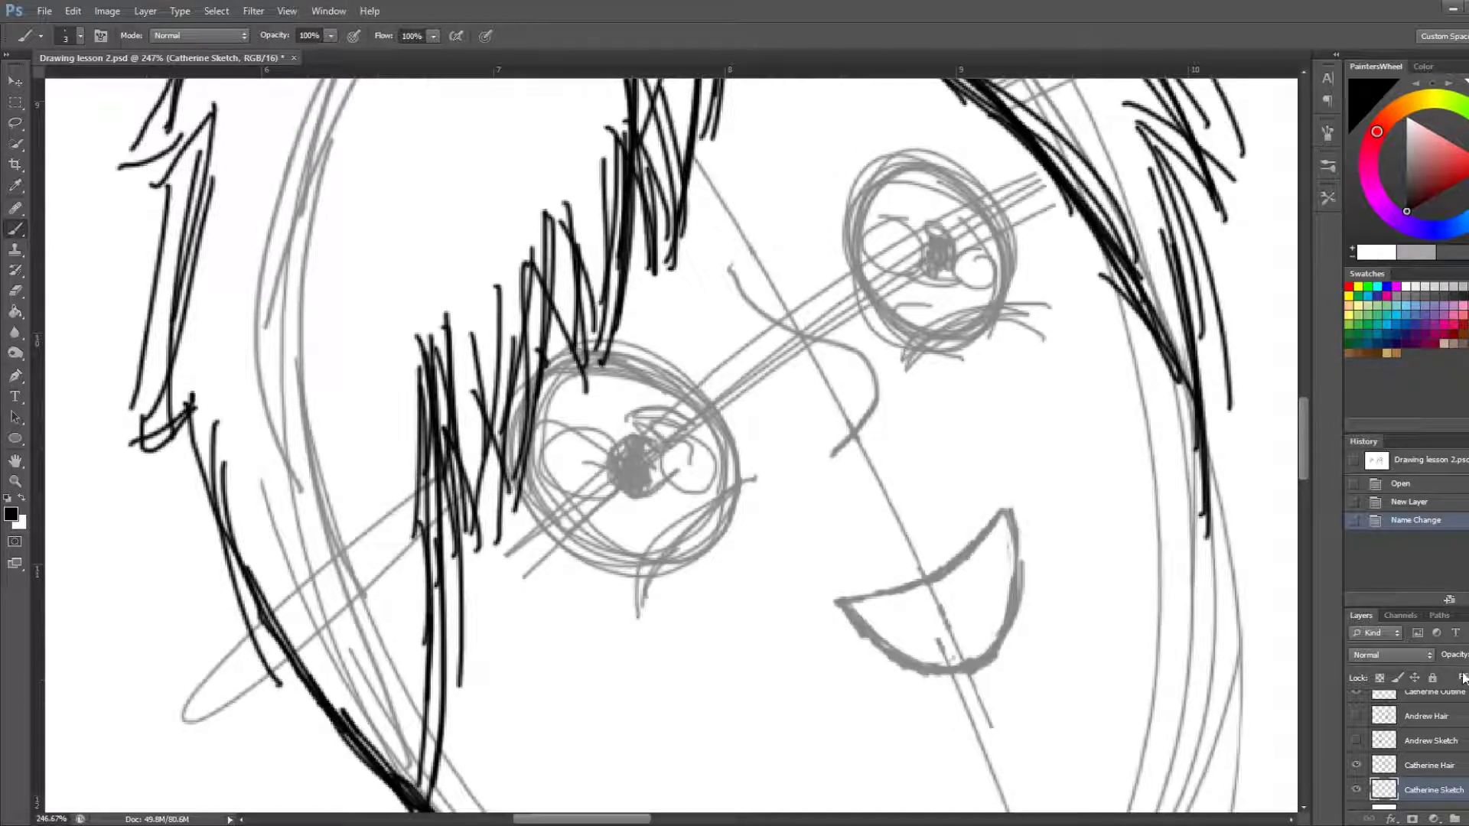
left_click_drag(1460, 679, 1458, 679)
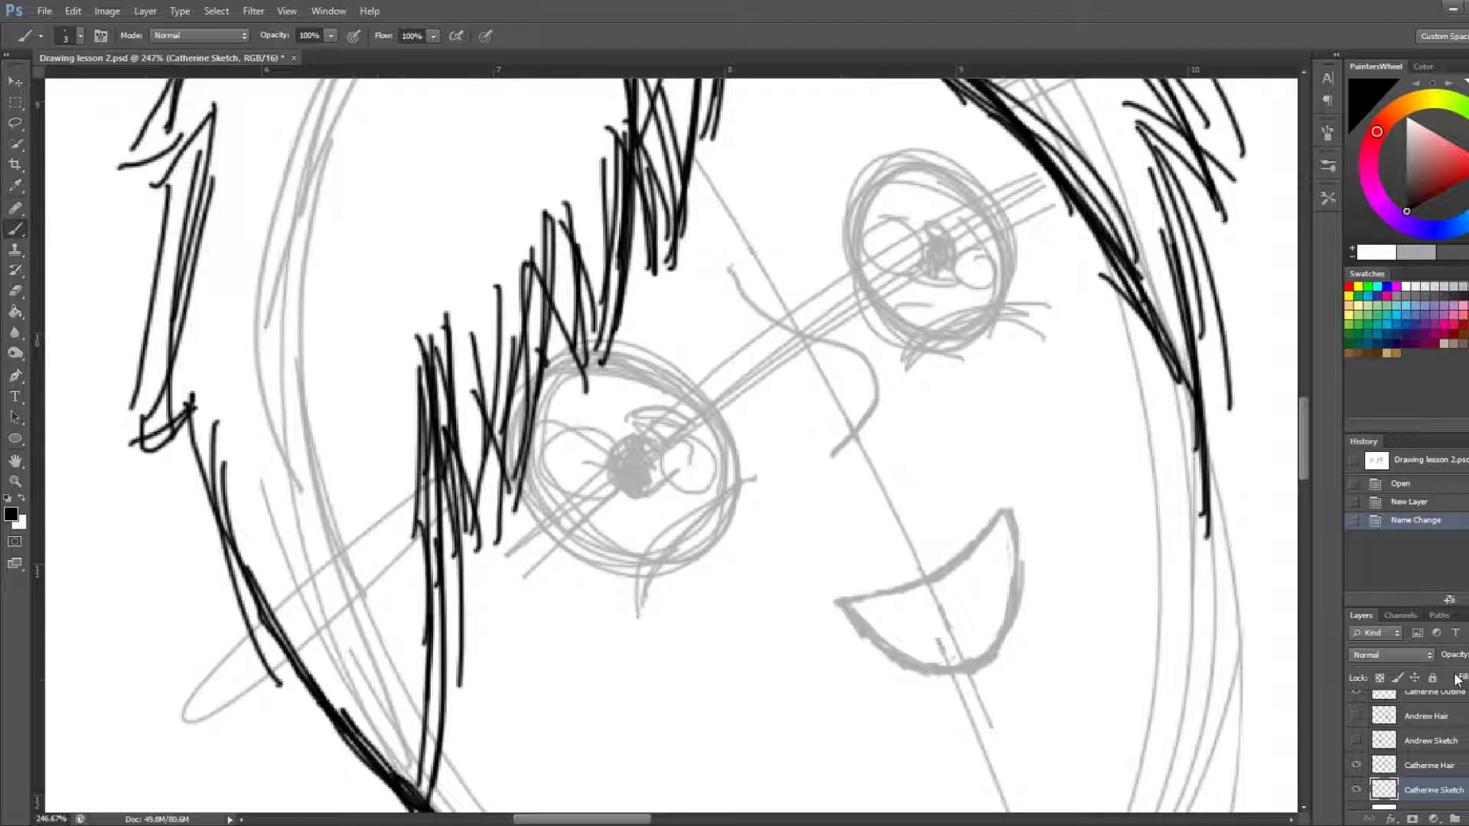
left_click_drag(1456, 680, 1457, 679)
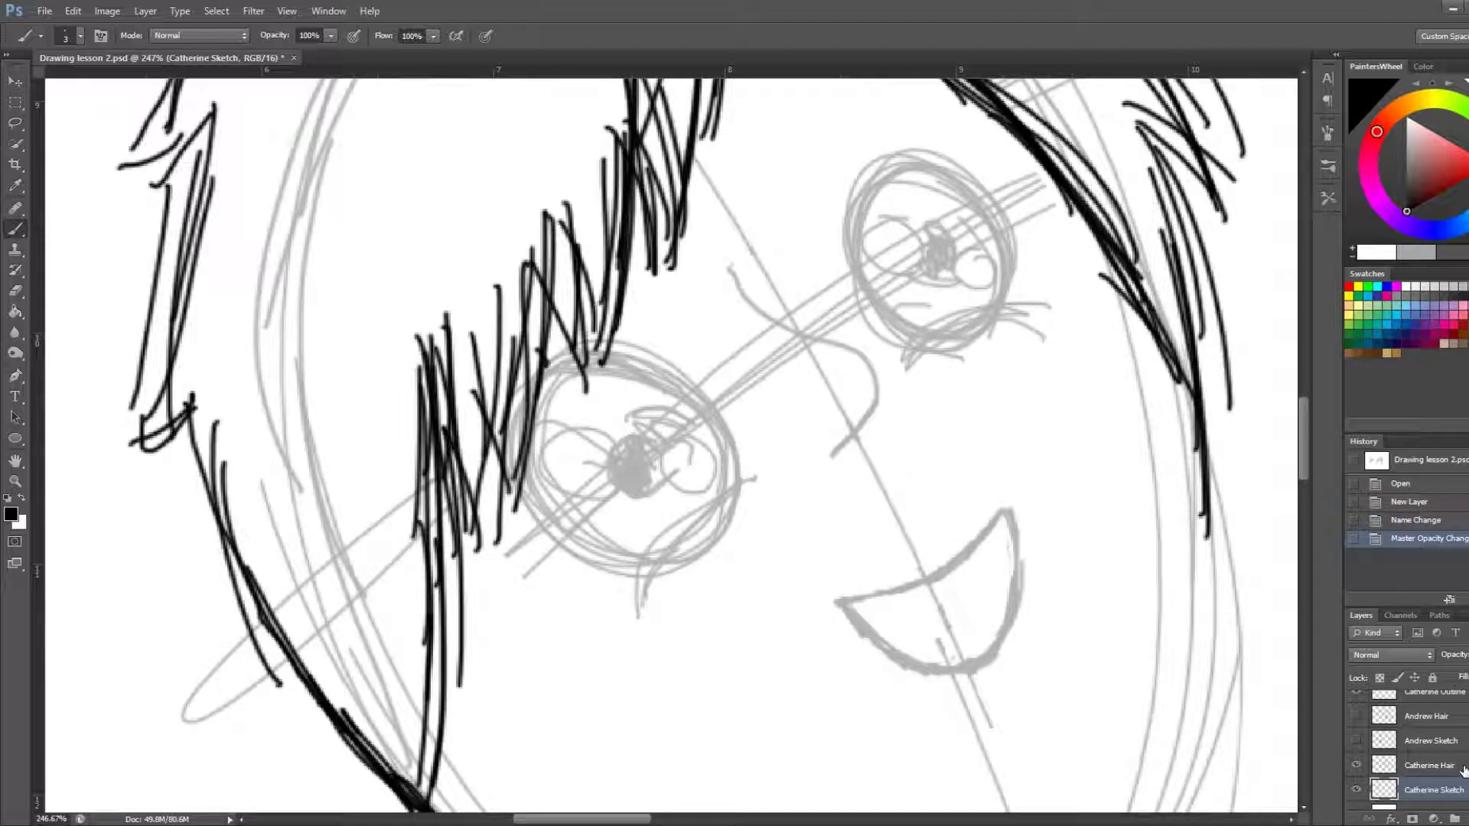
Fade the Catherine Hair layer to light grey as well, then reselect the outline layer
key("alt+bracketright")
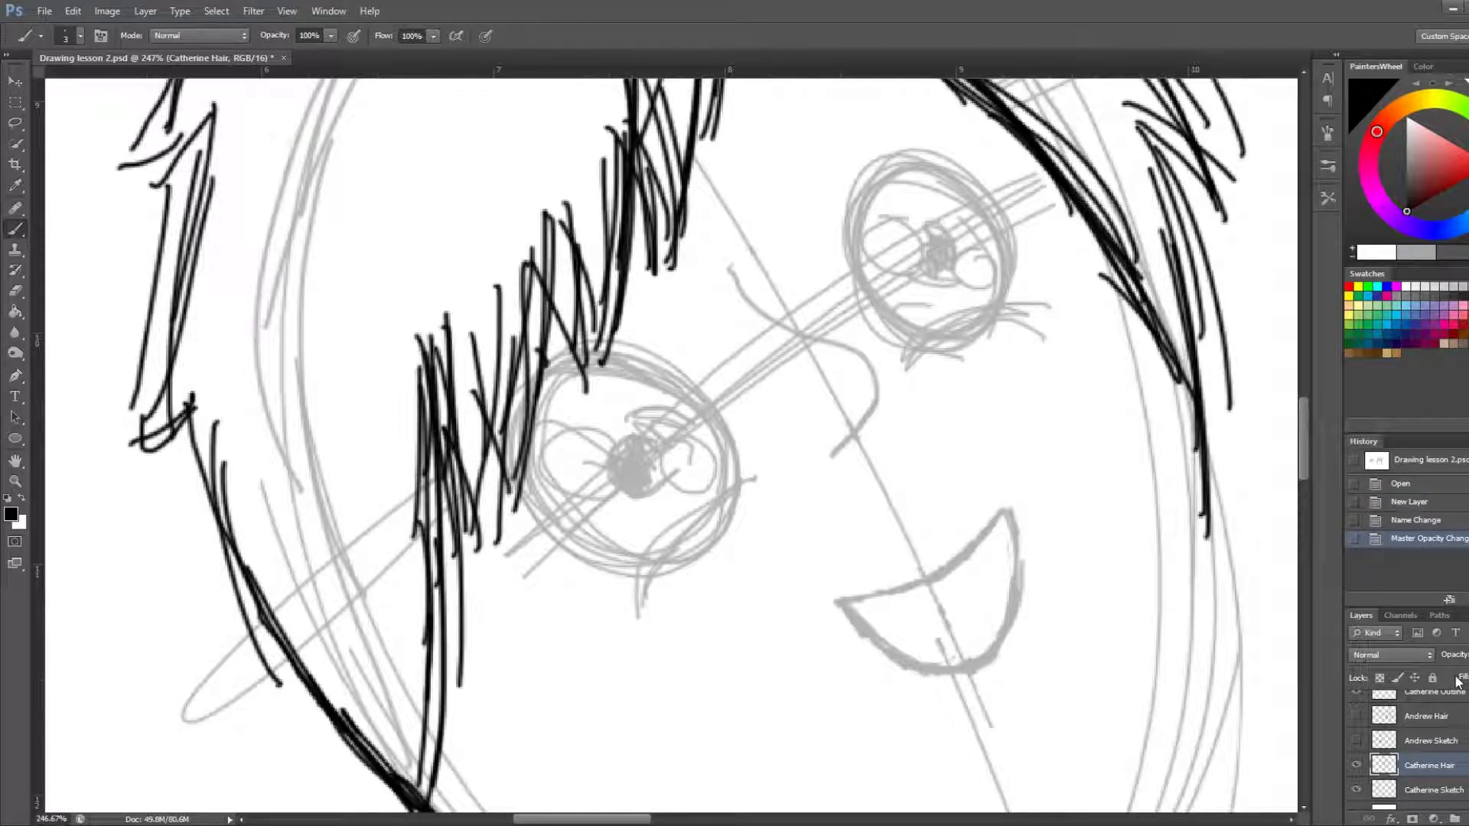
left_click_drag(1463, 680, 1457, 680)
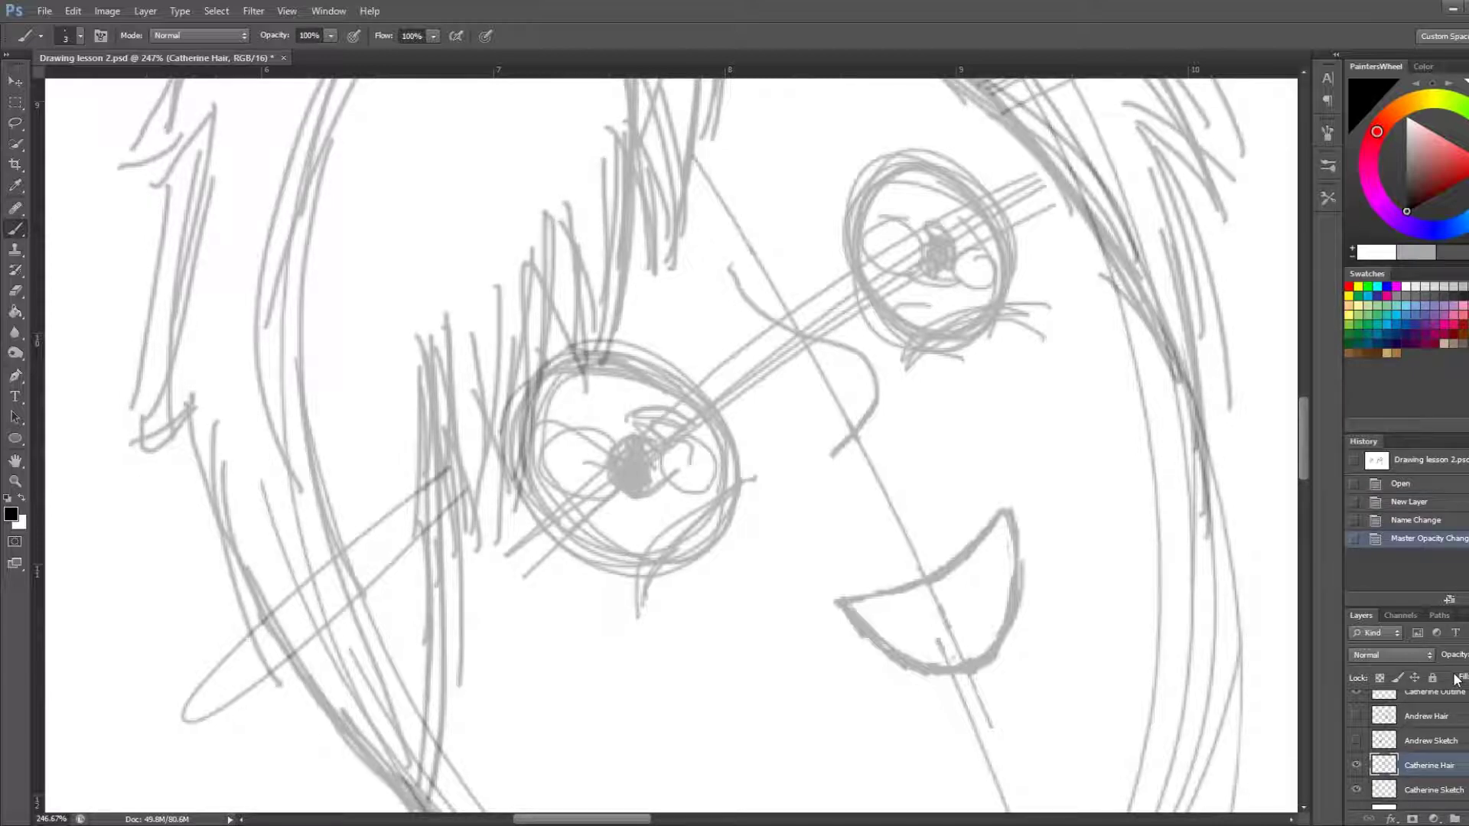
left_click_drag(1458, 679, 1465, 679)
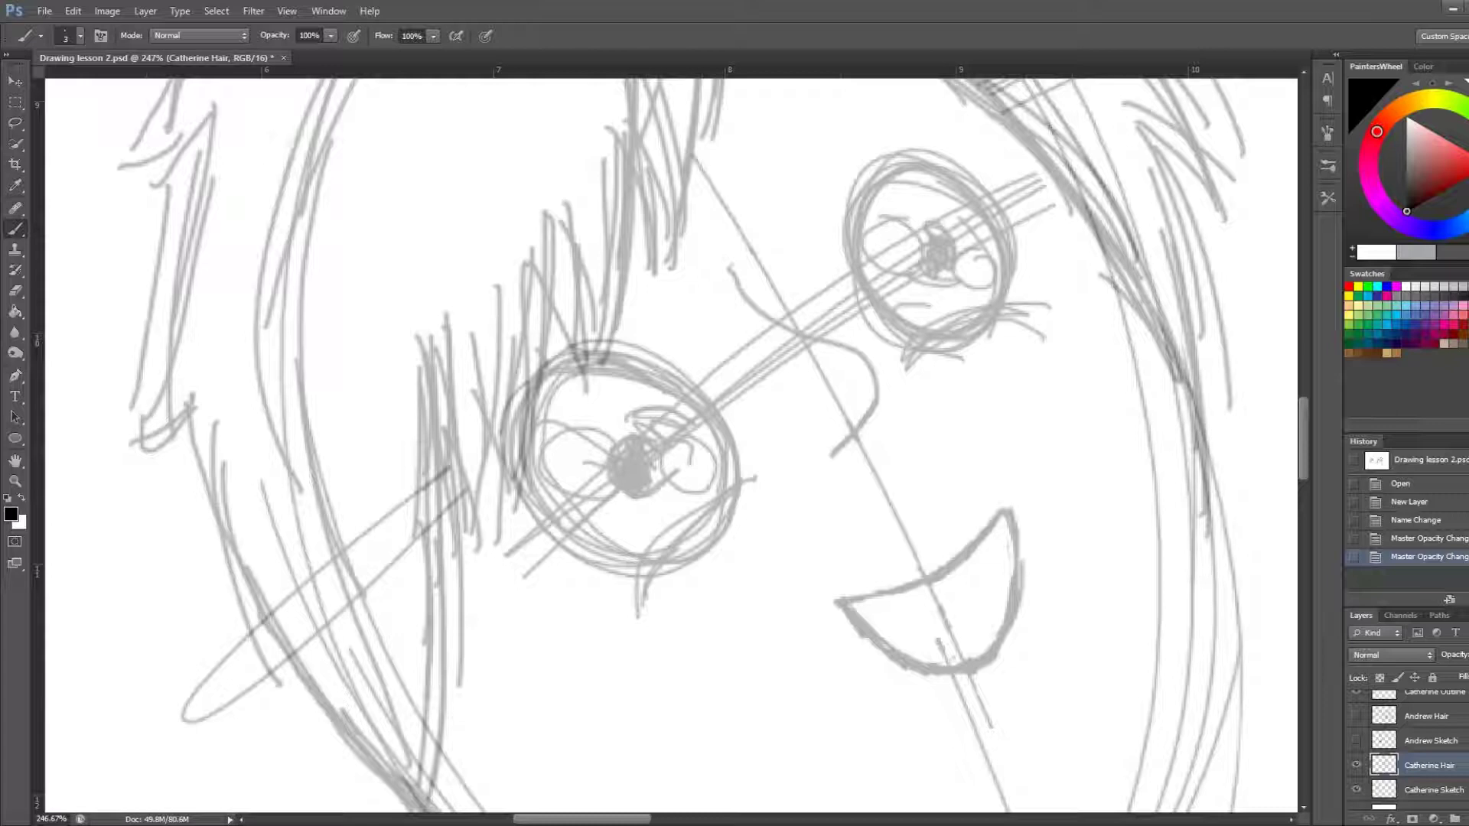
left_click(1445, 693)
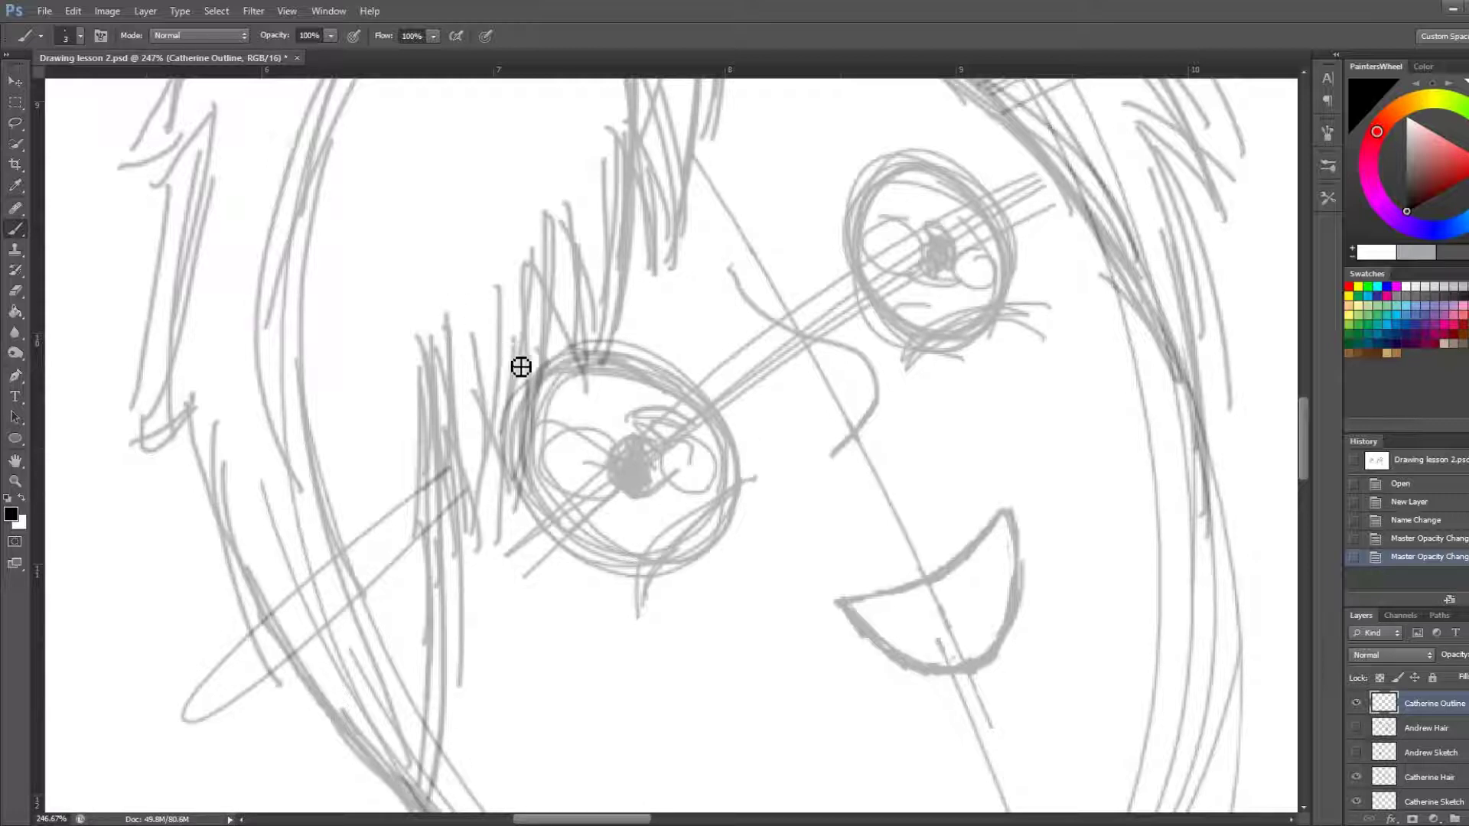
Ink the left eye's upper rim, lower lid and a small inner circle
mouse_move(566, 351)
left_mouse_down()
mouse_move(518, 439)
mouse_move(534, 505)
mouse_move(577, 561)
mouse_move(636, 566)
left_mouse_up()
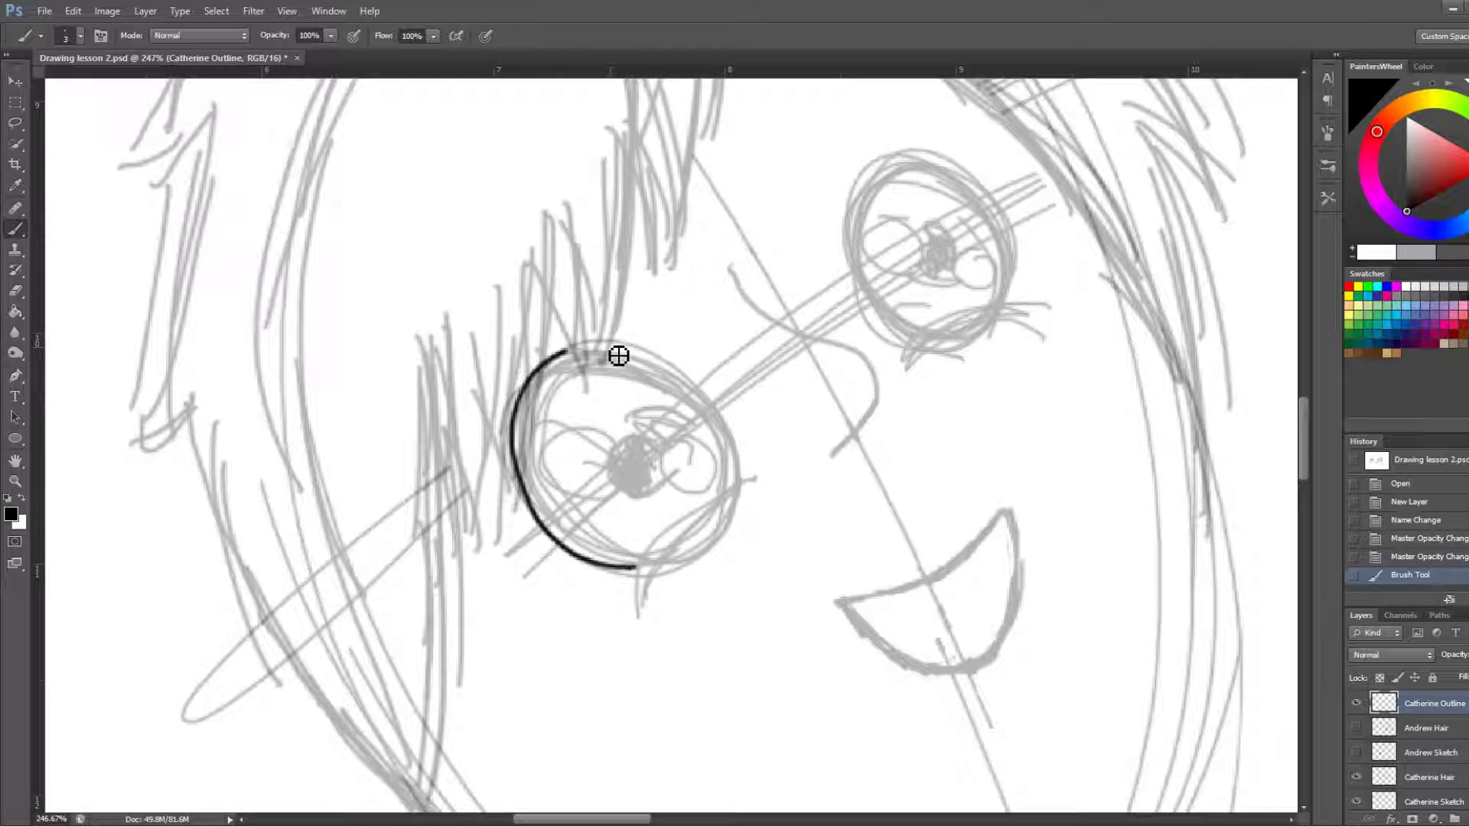
mouse_move(610, 348)
left_mouse_down()
mouse_move(688, 387)
mouse_move(744, 475)
left_mouse_up()
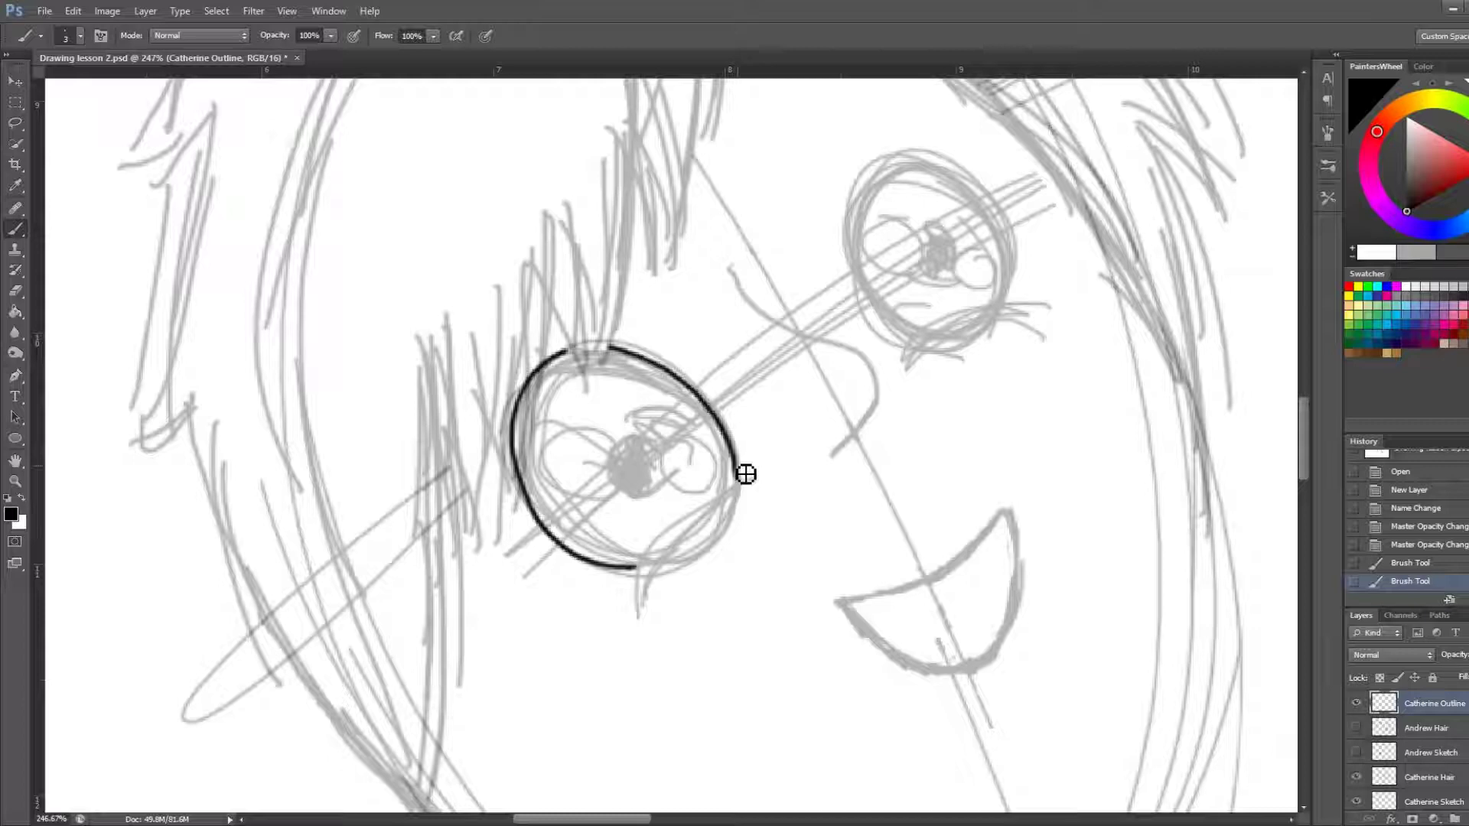
mouse_move(755, 477)
left_mouse_down()
mouse_move(681, 537)
mouse_move(642, 609)
left_mouse_up()
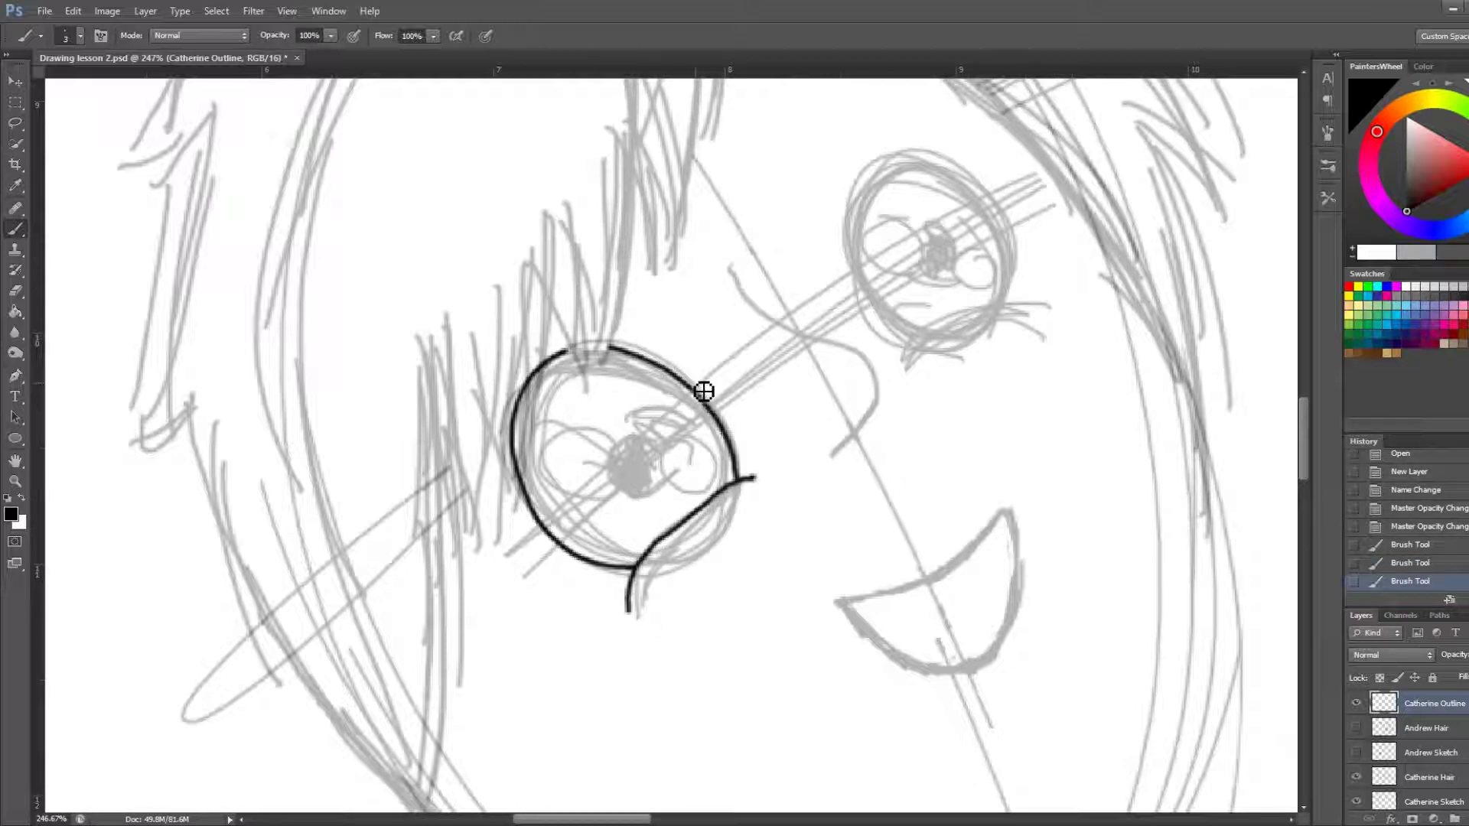
left_click_drag(687, 438, 662, 463)
mouse_move(684, 497)
left_mouse_down()
mouse_move(712, 475)
mouse_move(690, 440)
left_mouse_up()
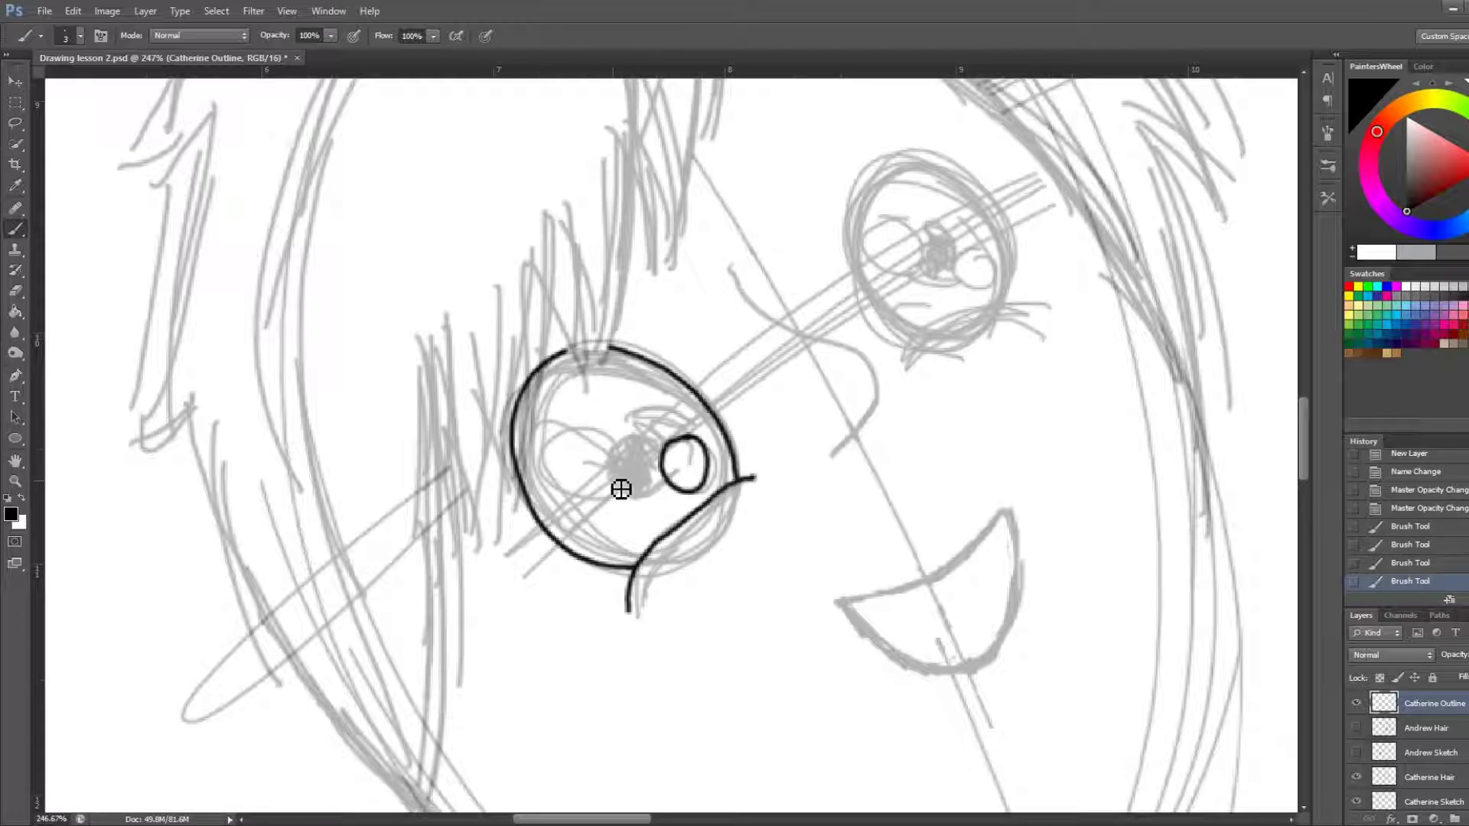
Add a second inner circle, clean up strays, and start the right eye's outline
mouse_move(612, 480)
left_mouse_down()
mouse_move(612, 451)
mouse_move(564, 436)
mouse_move(558, 492)
mouse_move(586, 511)
mouse_move(614, 478)
left_mouse_up()
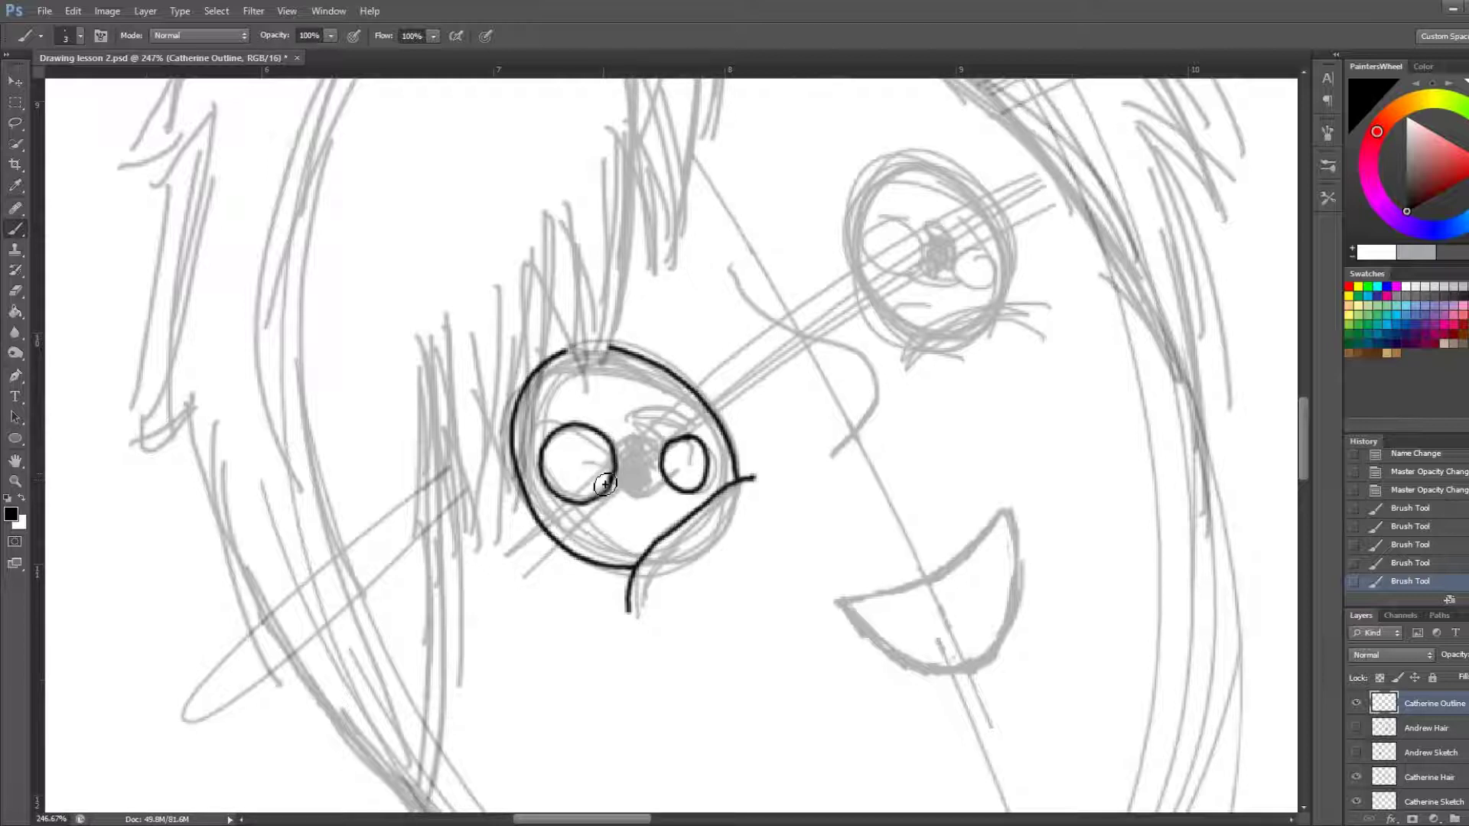
left_click_drag(612, 490, 616, 470)
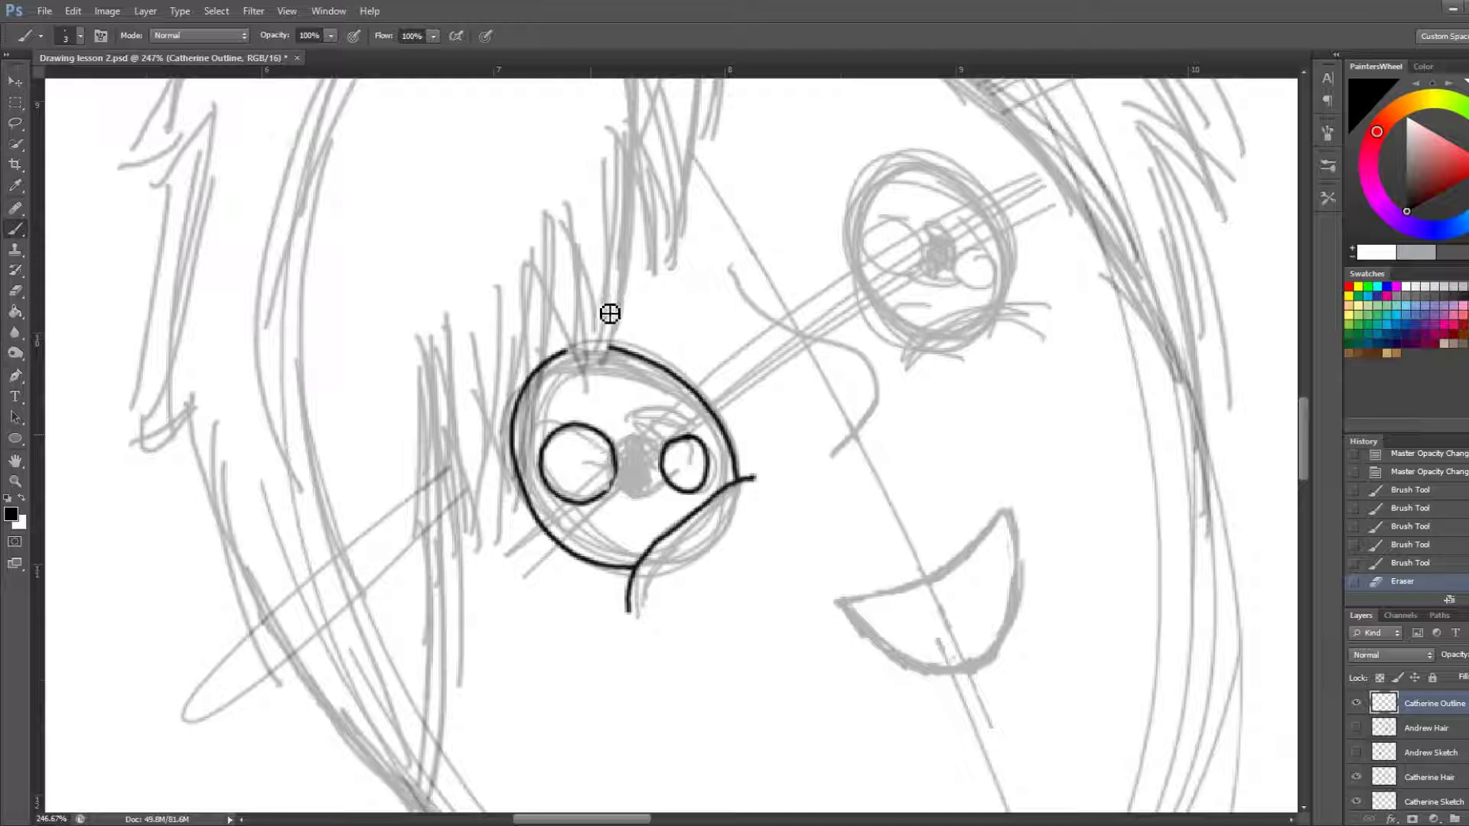
left_click(622, 479)
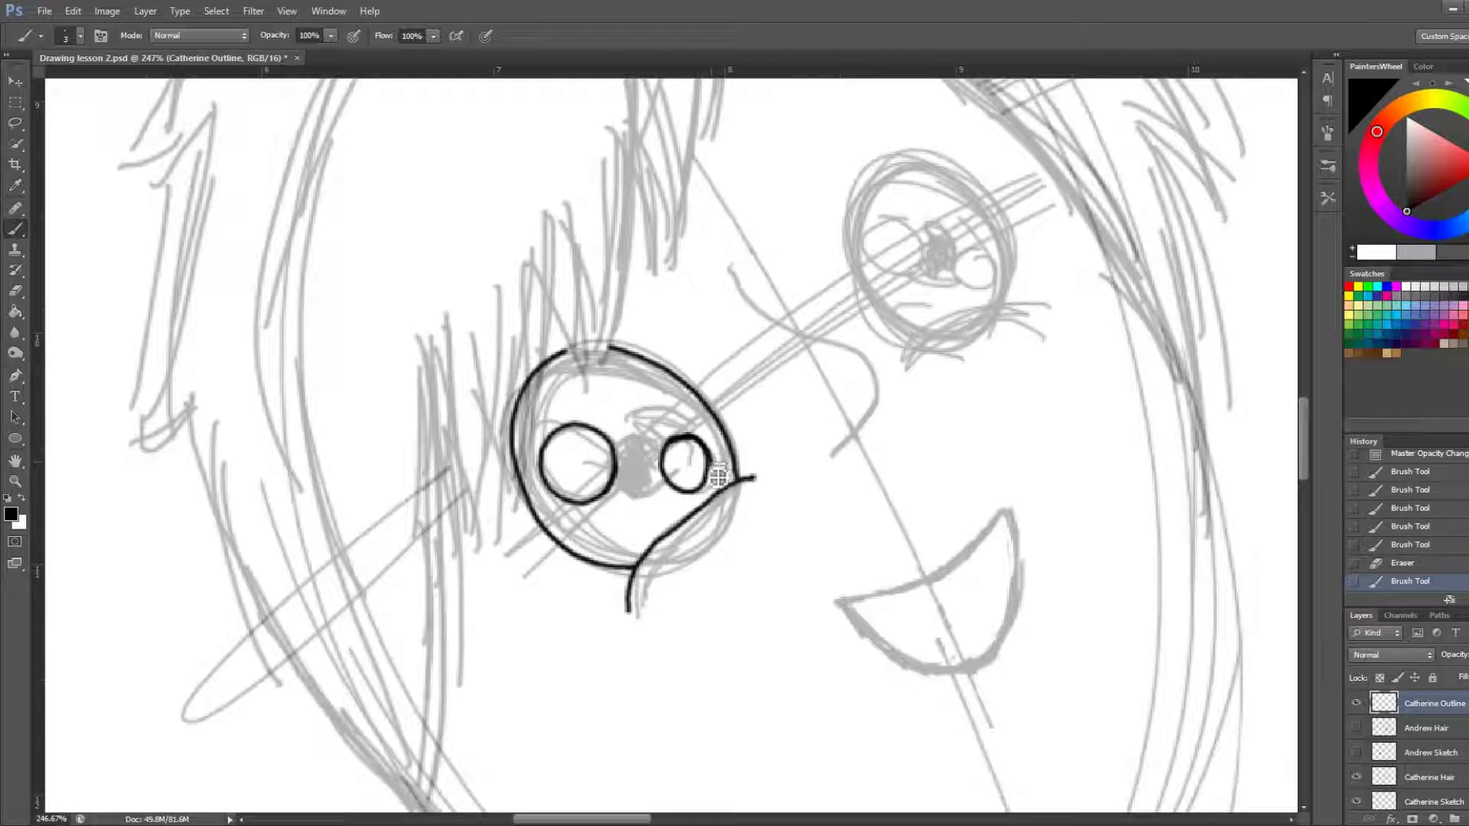
left_click_drag(719, 466, 691, 502)
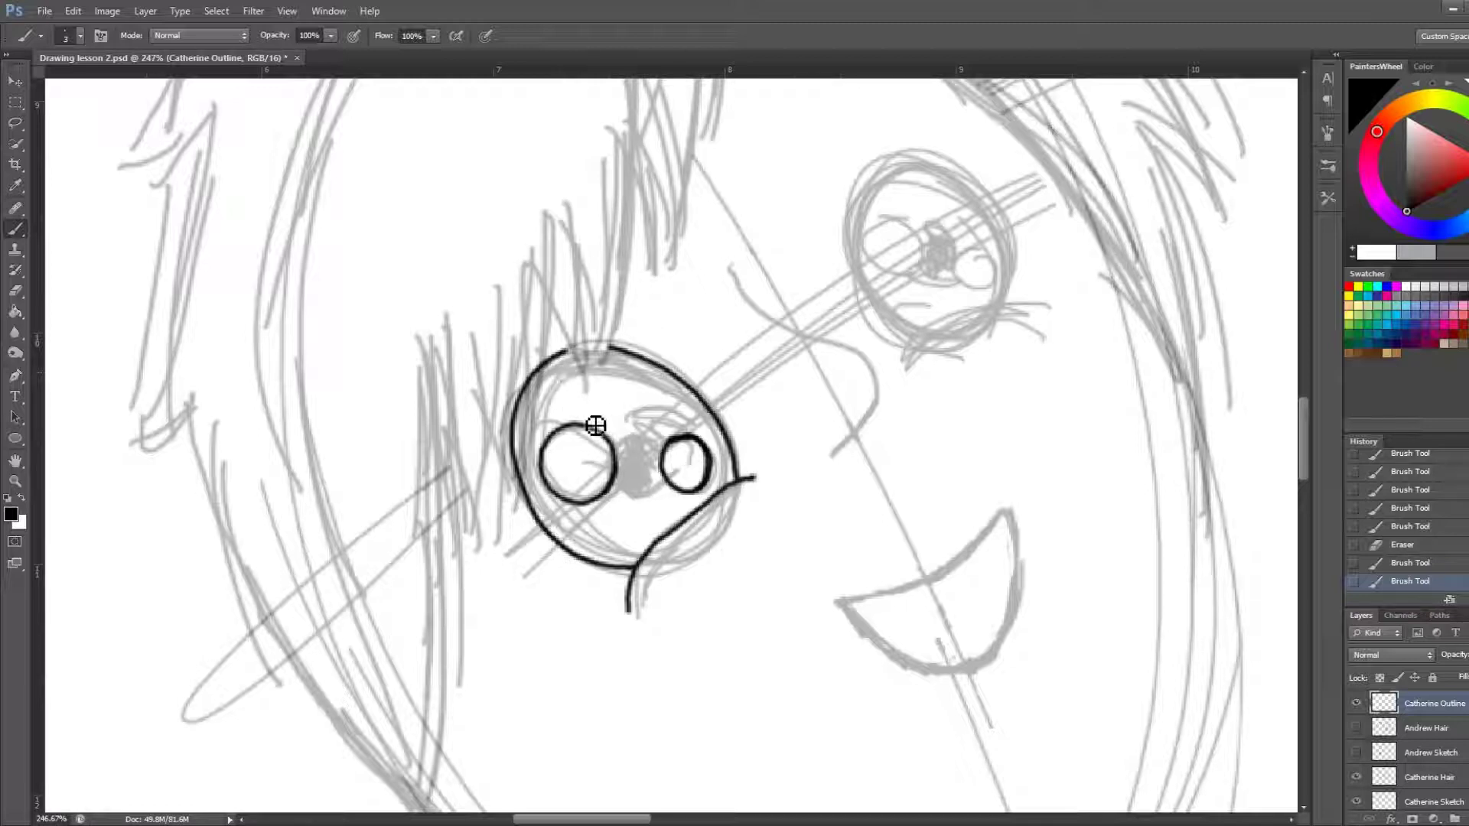
mouse_move(615, 449)
left_mouse_down()
mouse_move(667, 452)
mouse_move(660, 482)
mouse_move(684, 487)
left_mouse_up()
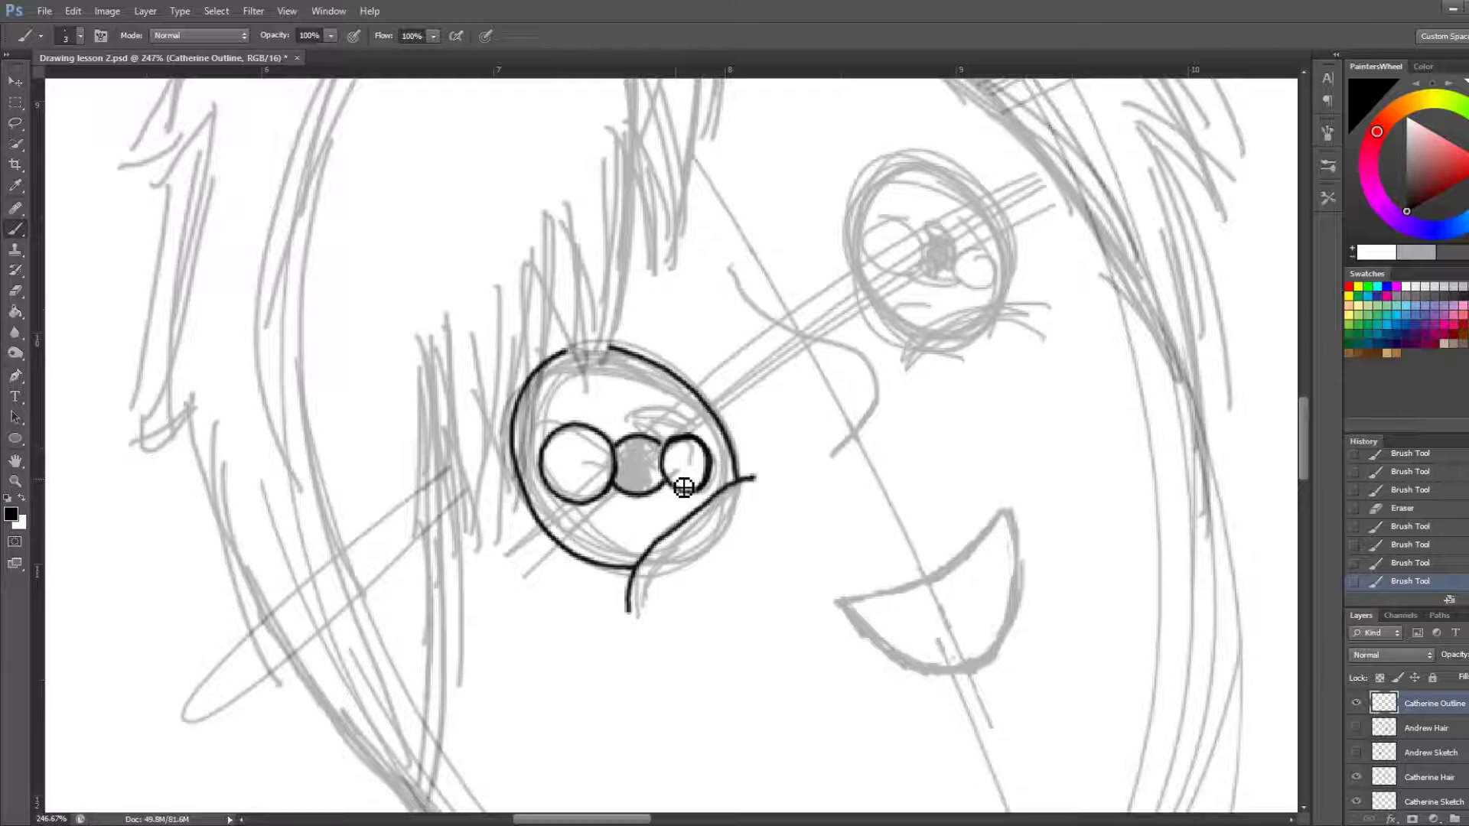
mouse_move(905, 366)
left_mouse_down()
mouse_move(1031, 316)
mouse_move(912, 342)
left_mouse_up()
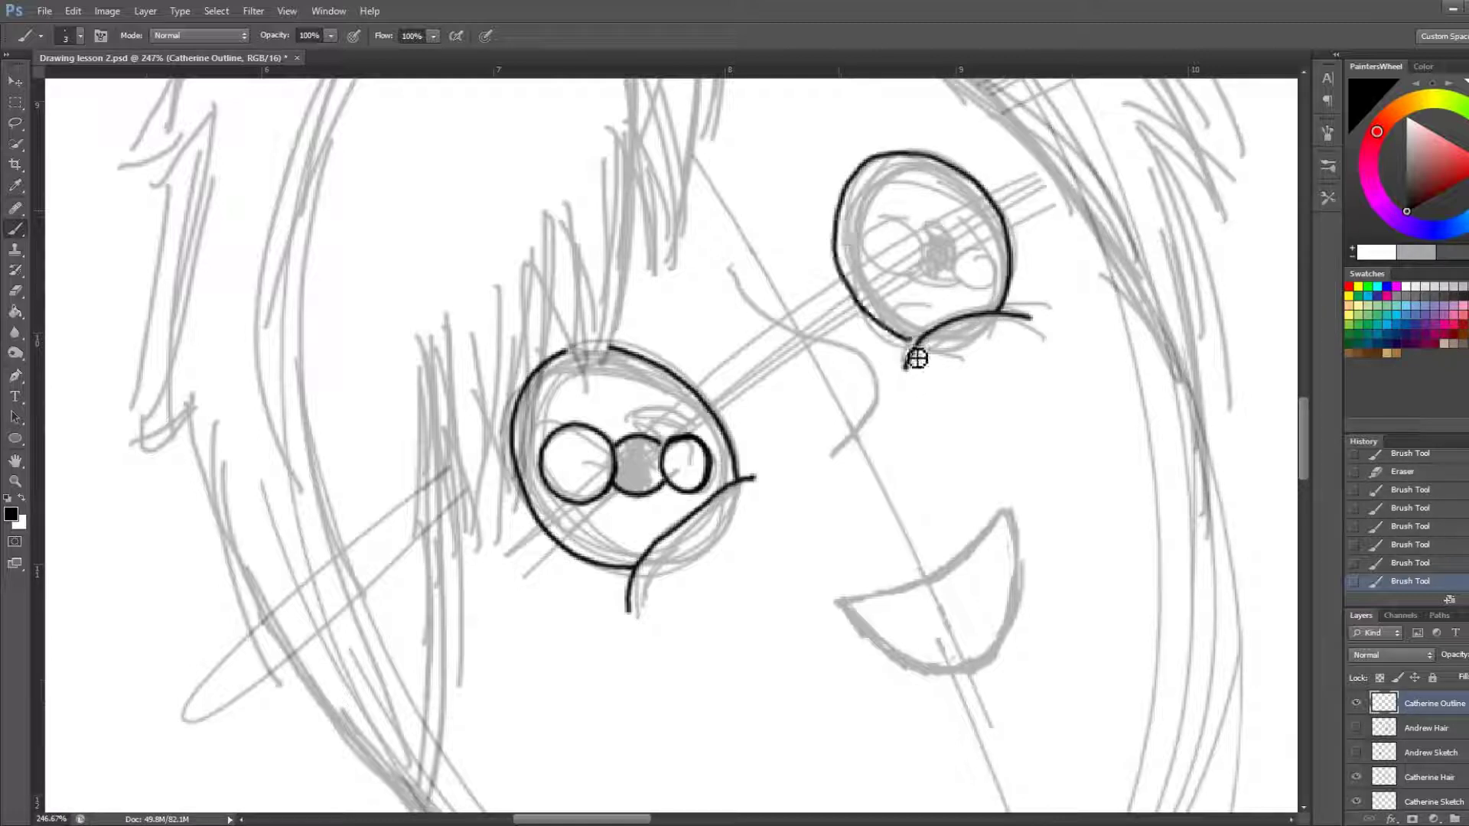
Ink the right eye's highlight and iris circles, trimming them with the eraser
left_click_drag(991, 264, 963, 277)
mouse_move(902, 216)
left_mouse_down()
mouse_move(929, 229)
mouse_move(893, 261)
mouse_move(918, 284)
left_mouse_up()
key("e")
key("b")
Ink the nose curve, thicken the left lower lid, and draw the open mouth with tongue line
left_click_drag(727, 265, 833, 471)
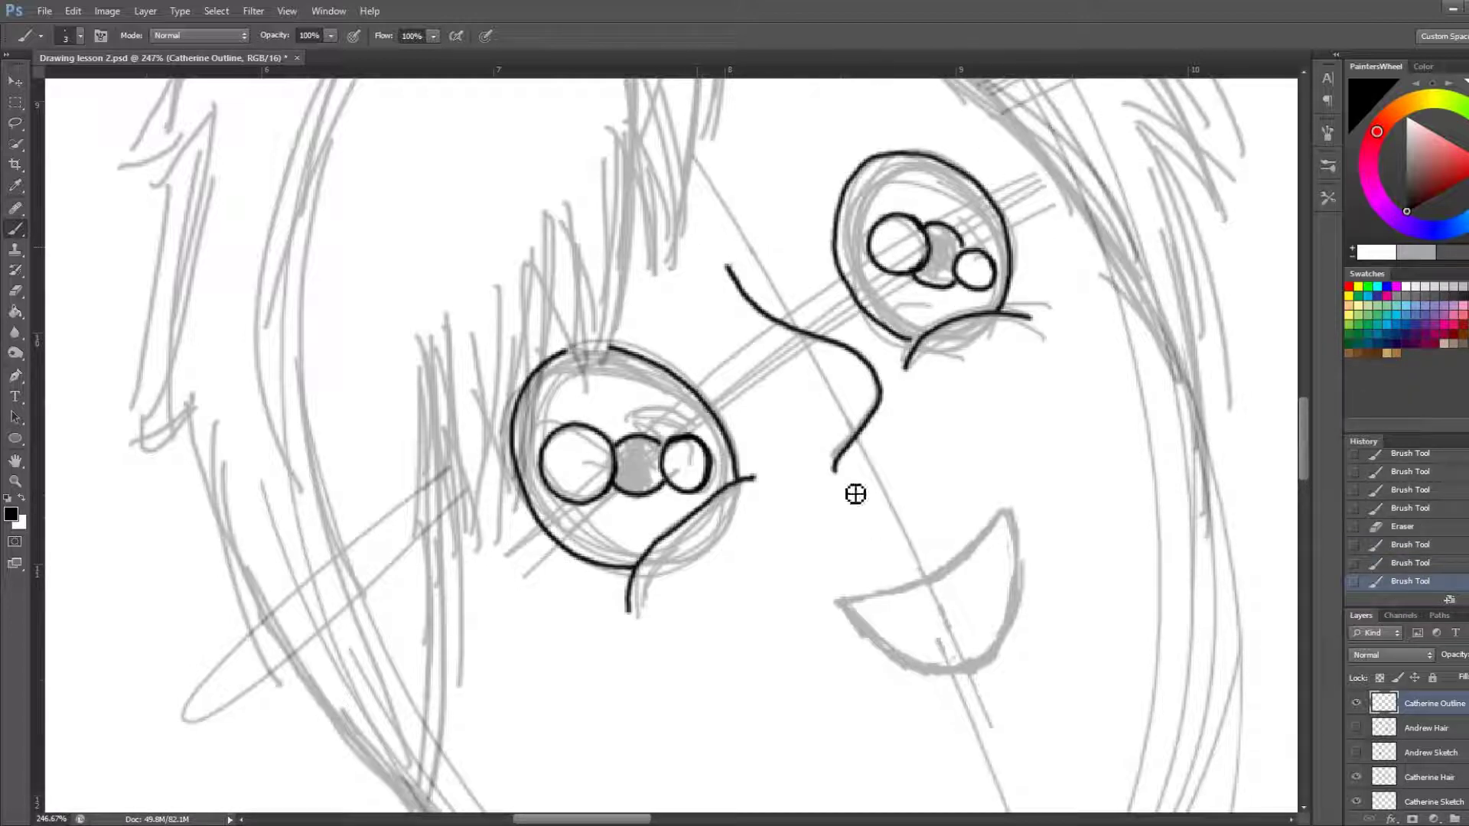
left_click_drag(628, 604, 754, 480)
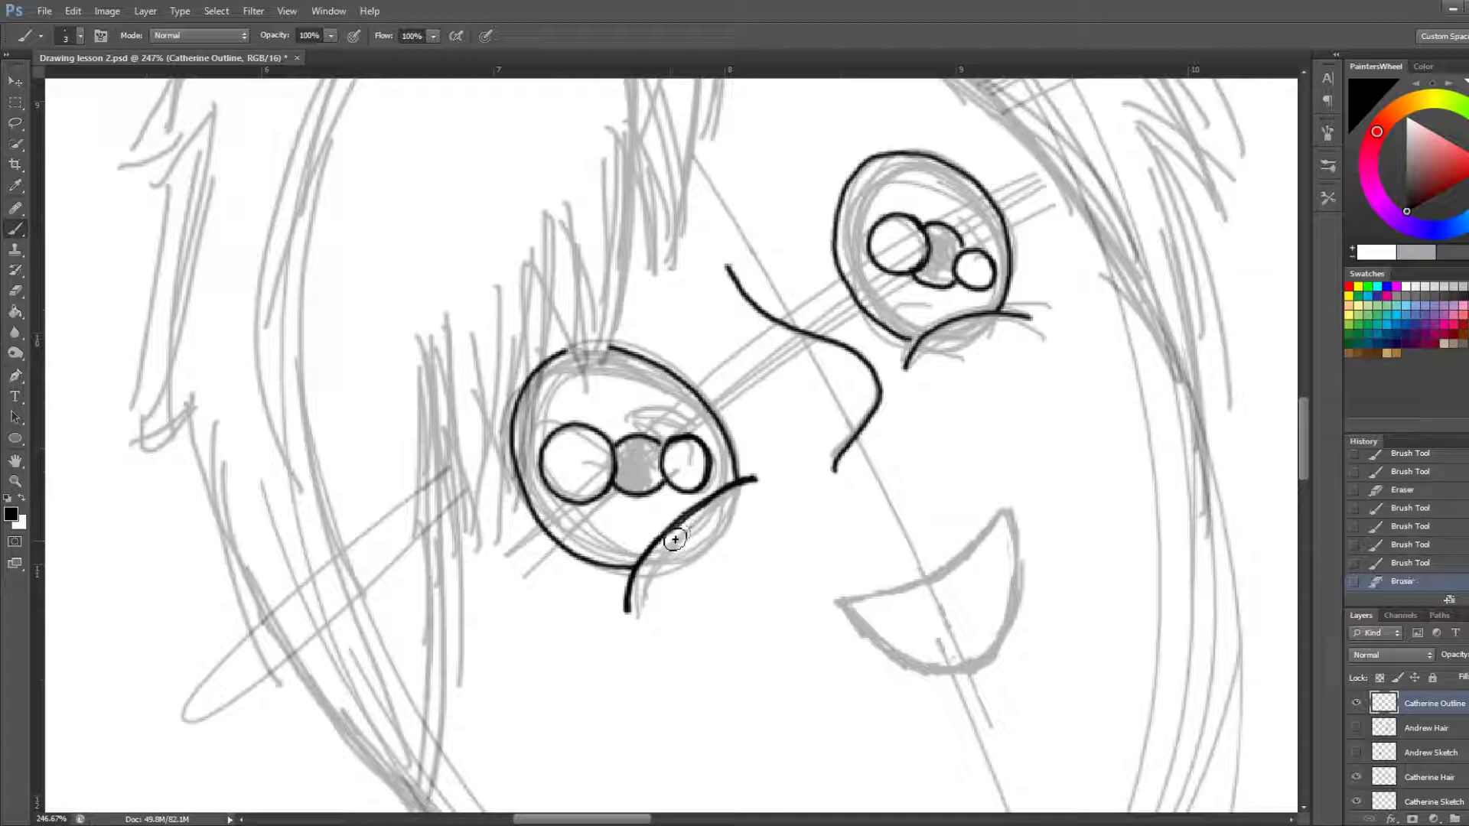
mouse_move(1005, 497)
left_mouse_down()
mouse_move(965, 691)
mouse_move(819, 604)
mouse_move(1005, 497)
left_mouse_up()
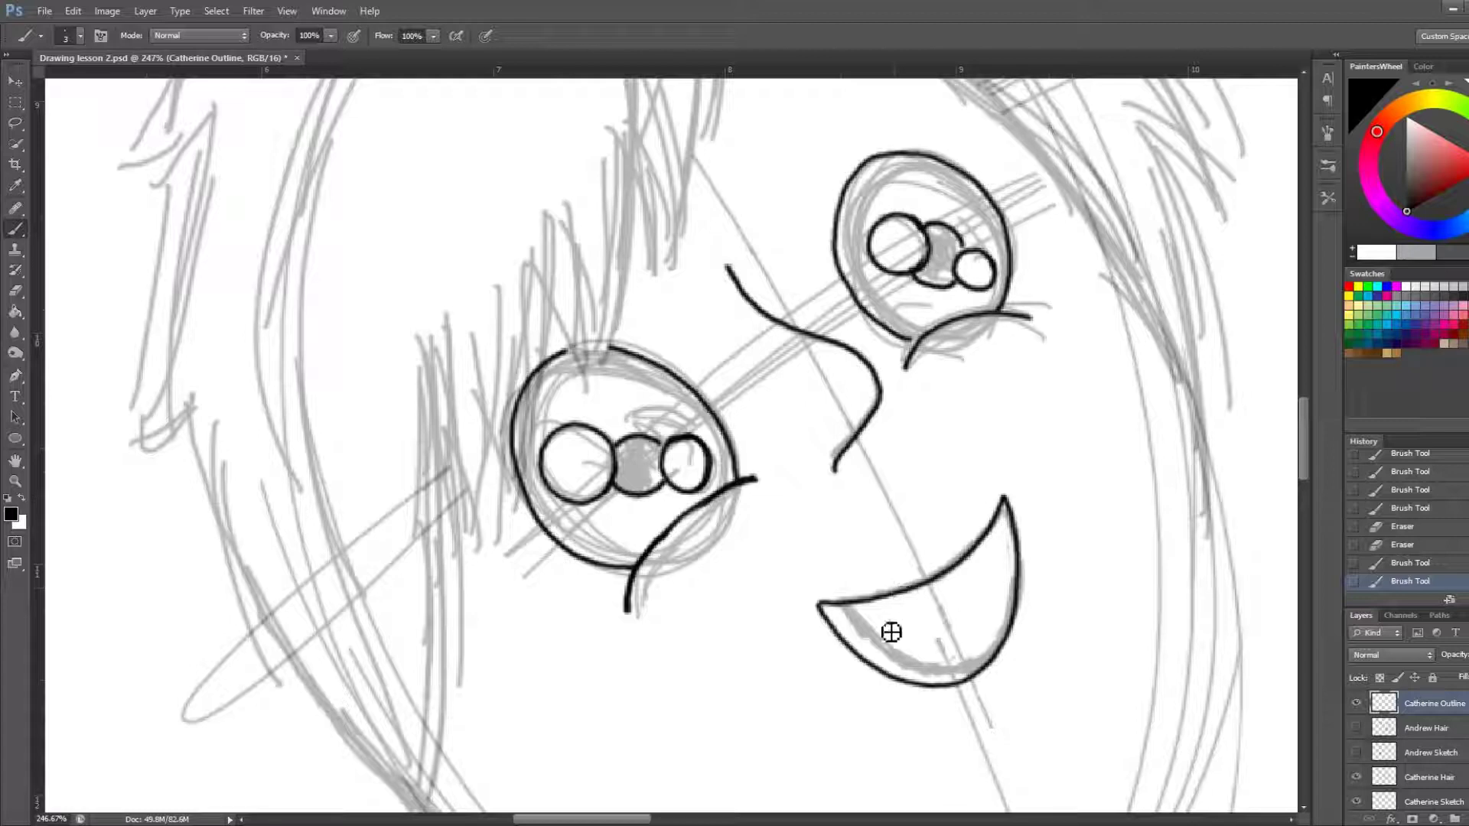
left_click_drag(865, 660, 970, 657)
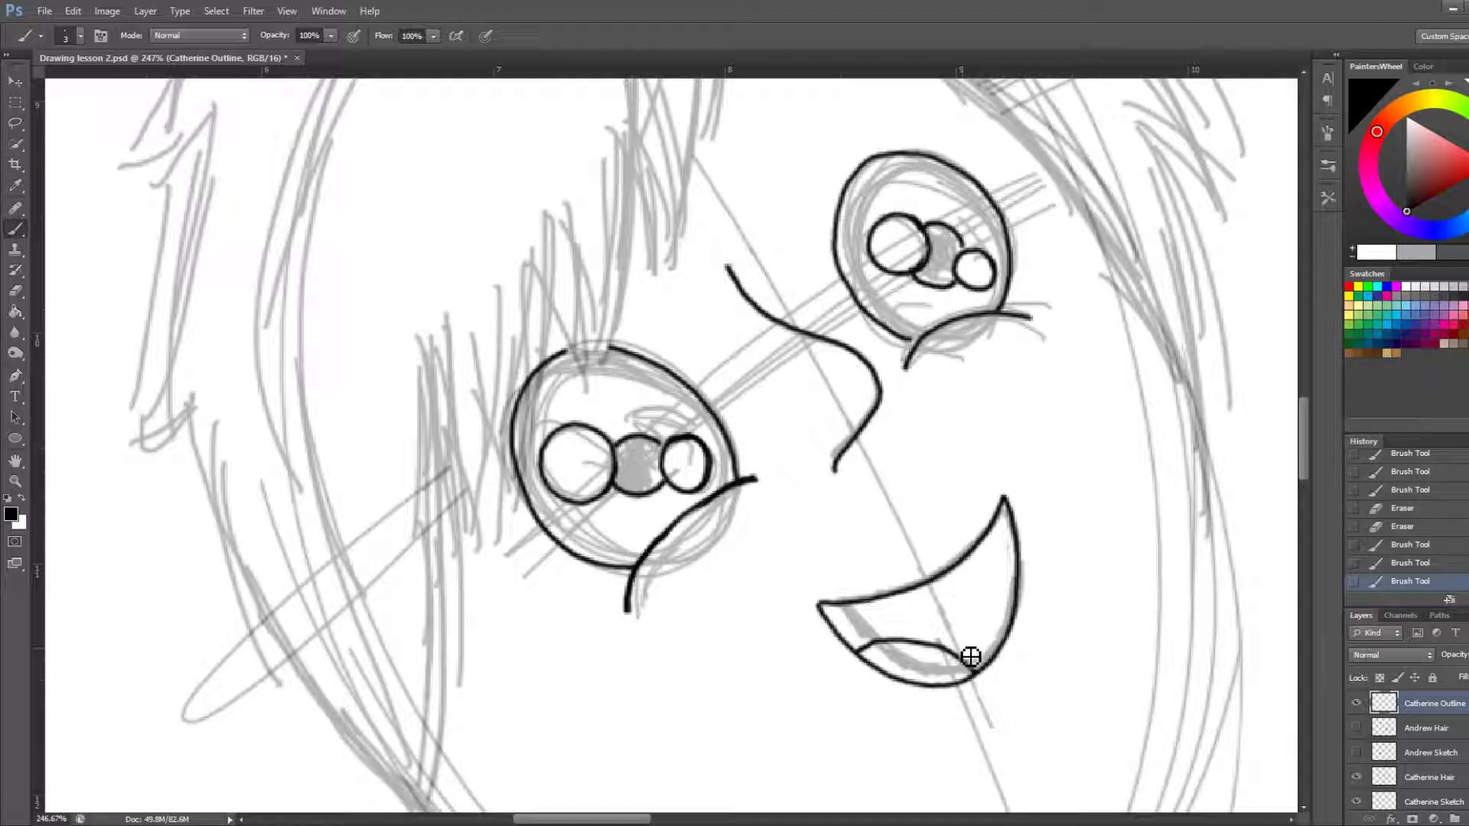
scroll(883, 382, "down", 1)
Ink the jagged fringe over the left eye and the long hair edge down the right side
scroll(786, 385, "down", 2)
scroll(785, 385, "down", 1)
scroll(841, 396, "down", 1)
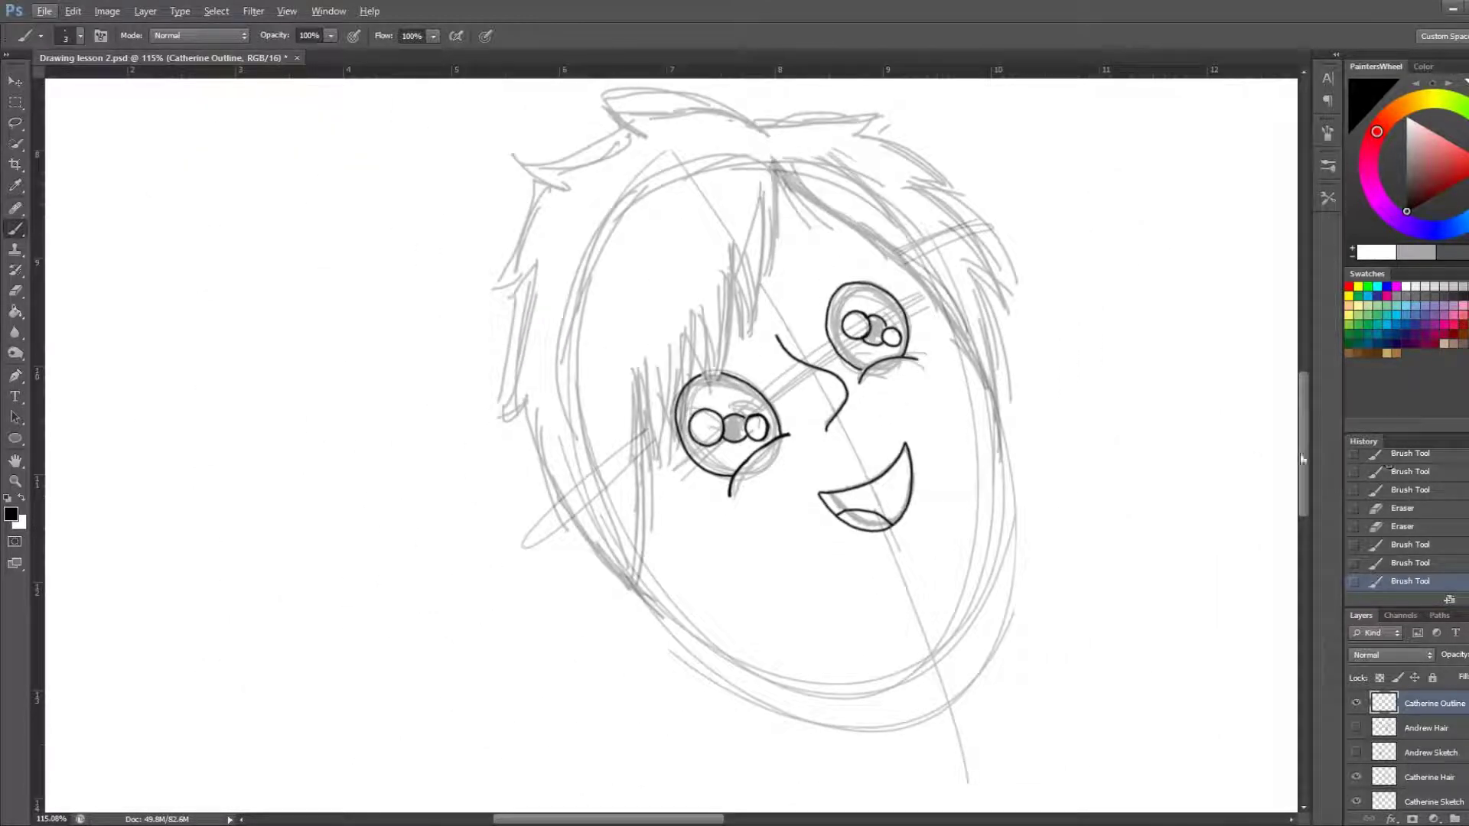
left_click_drag(1306, 457, 1306, 448)
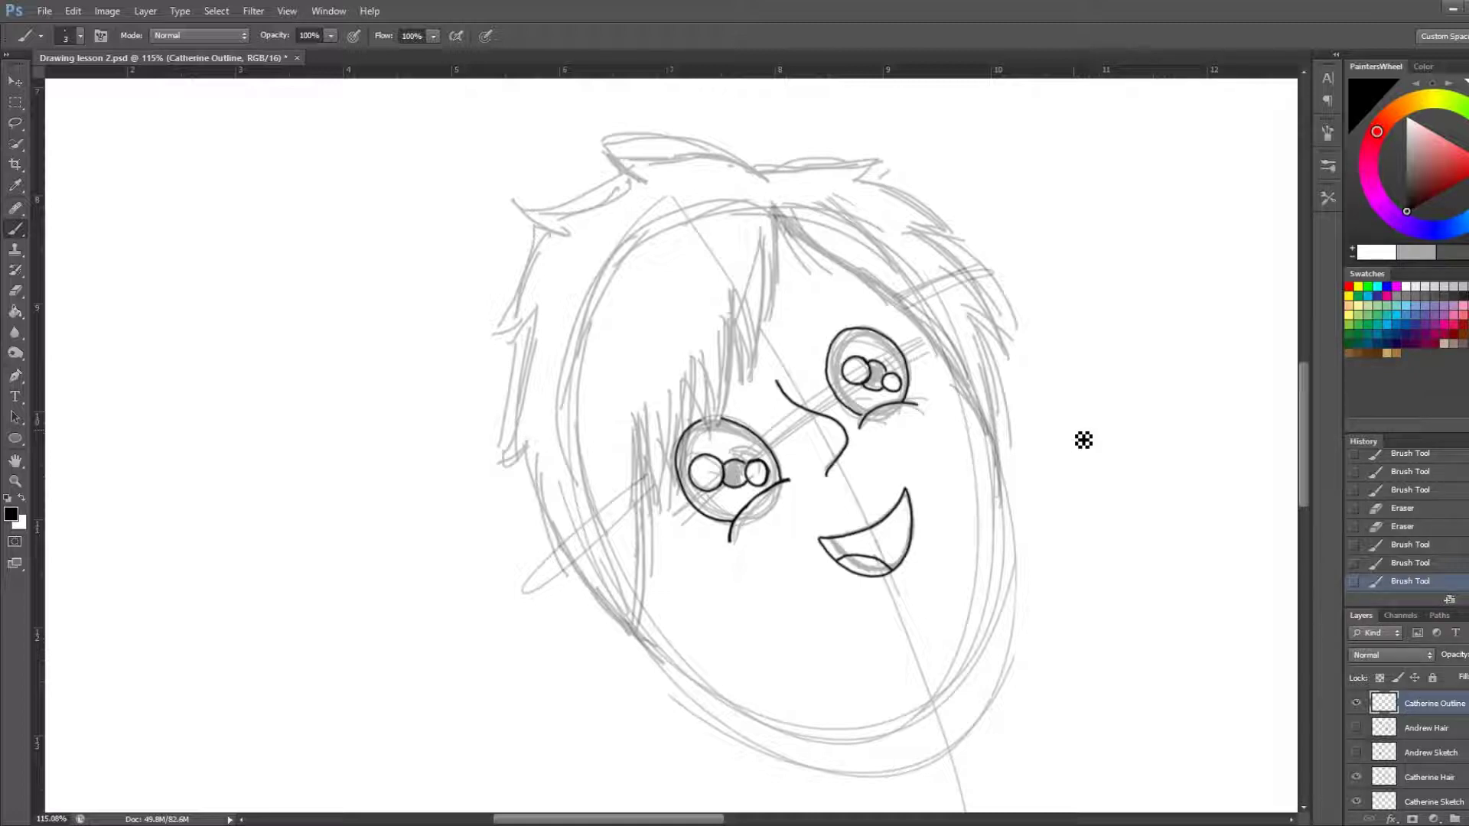
mouse_move(771, 202)
left_mouse_down()
mouse_move(902, 312)
mouse_move(995, 448)
mouse_move(768, 325)
mouse_move(757, 387)
mouse_move(741, 368)
mouse_move(689, 428)
mouse_move(645, 636)
left_mouse_up()
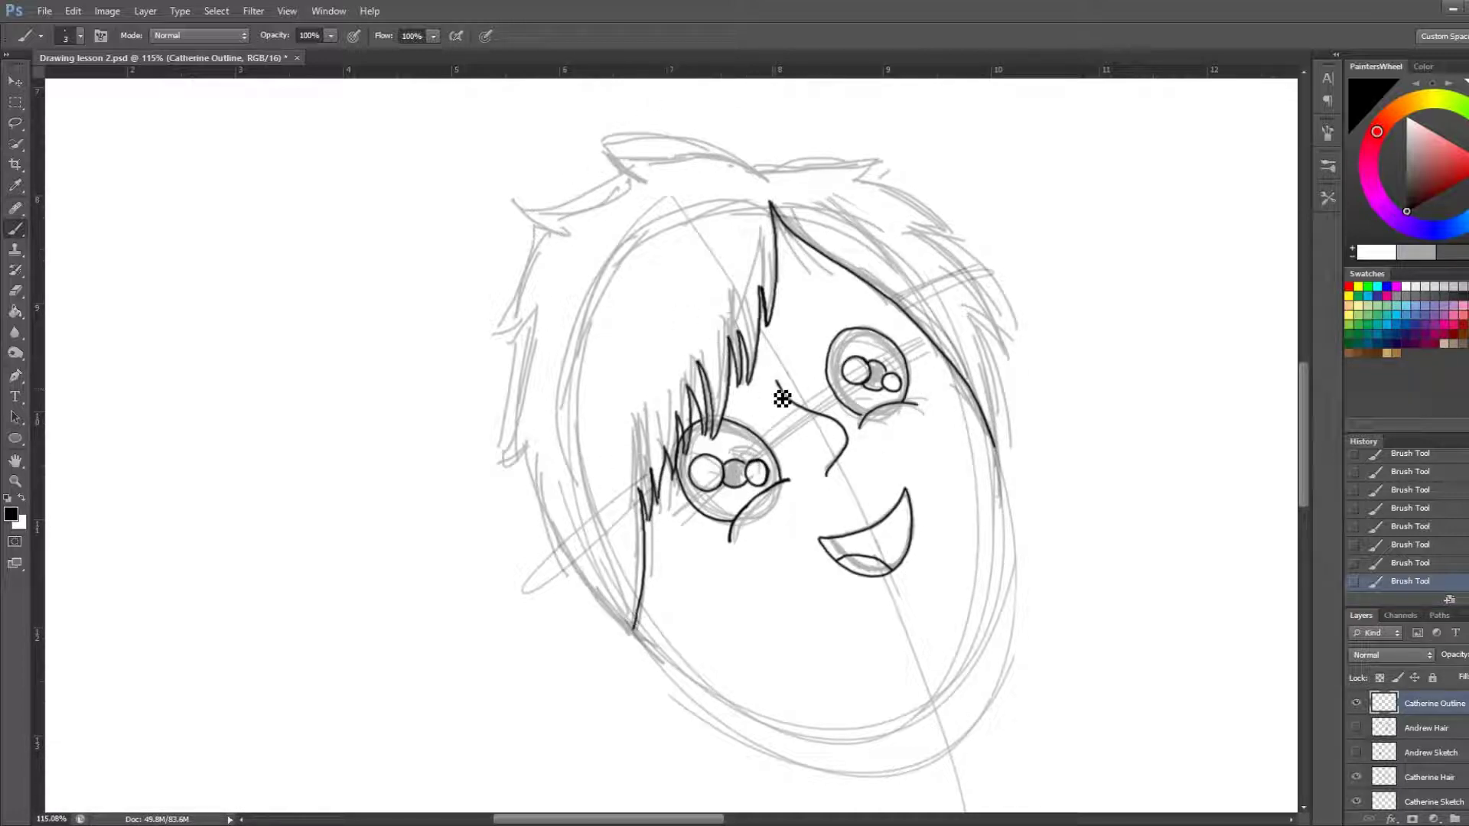
scroll(701, 405, "up", 2)
Erase fringe lines crossing the left eye outline and redraw the strand tips
scroll(698, 430, "up", 2)
scroll(698, 430, "up", 2)
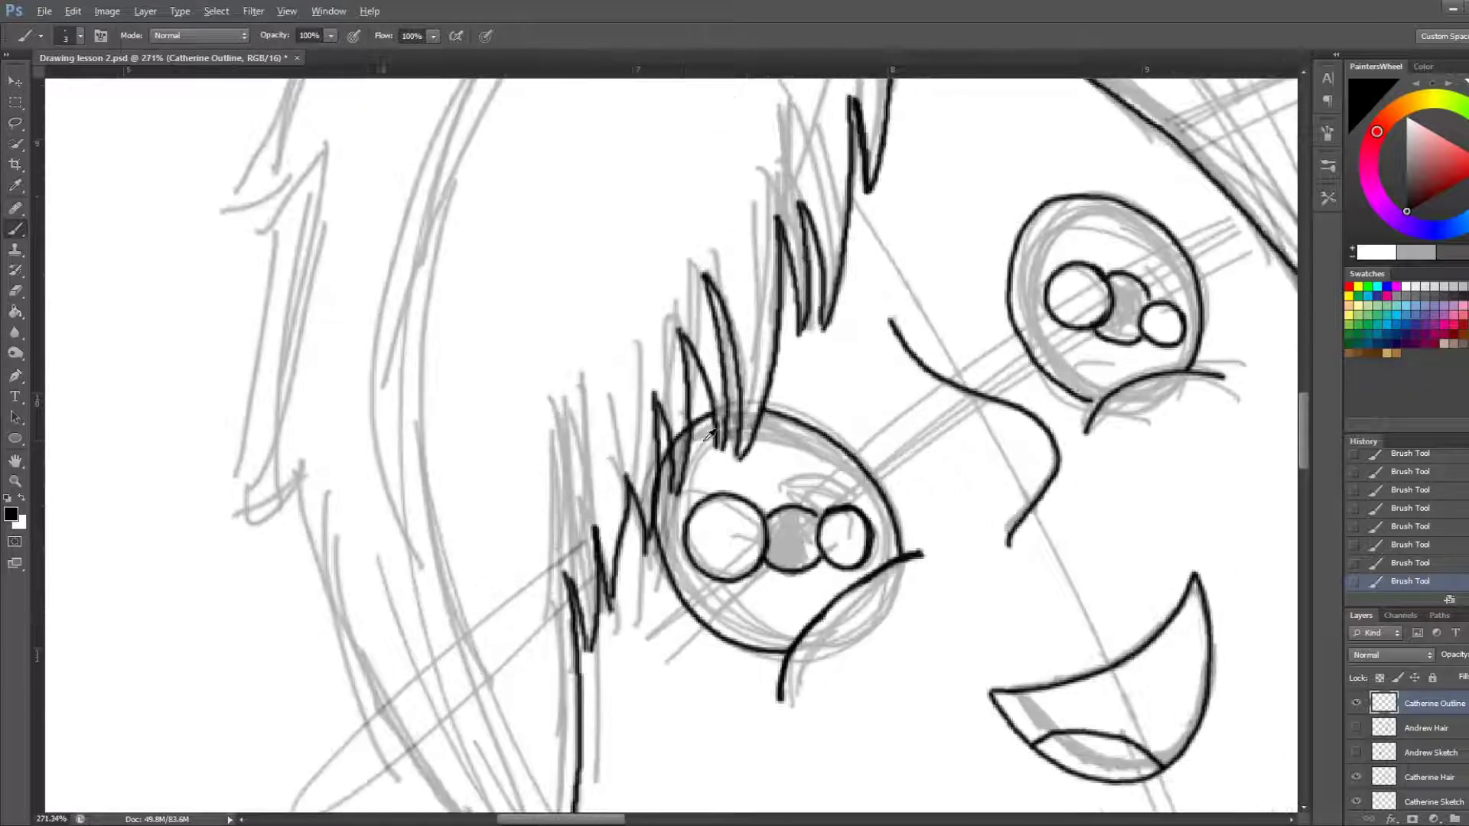
scroll(879, 456, "up", 2)
scroll(879, 456, "up", 2)
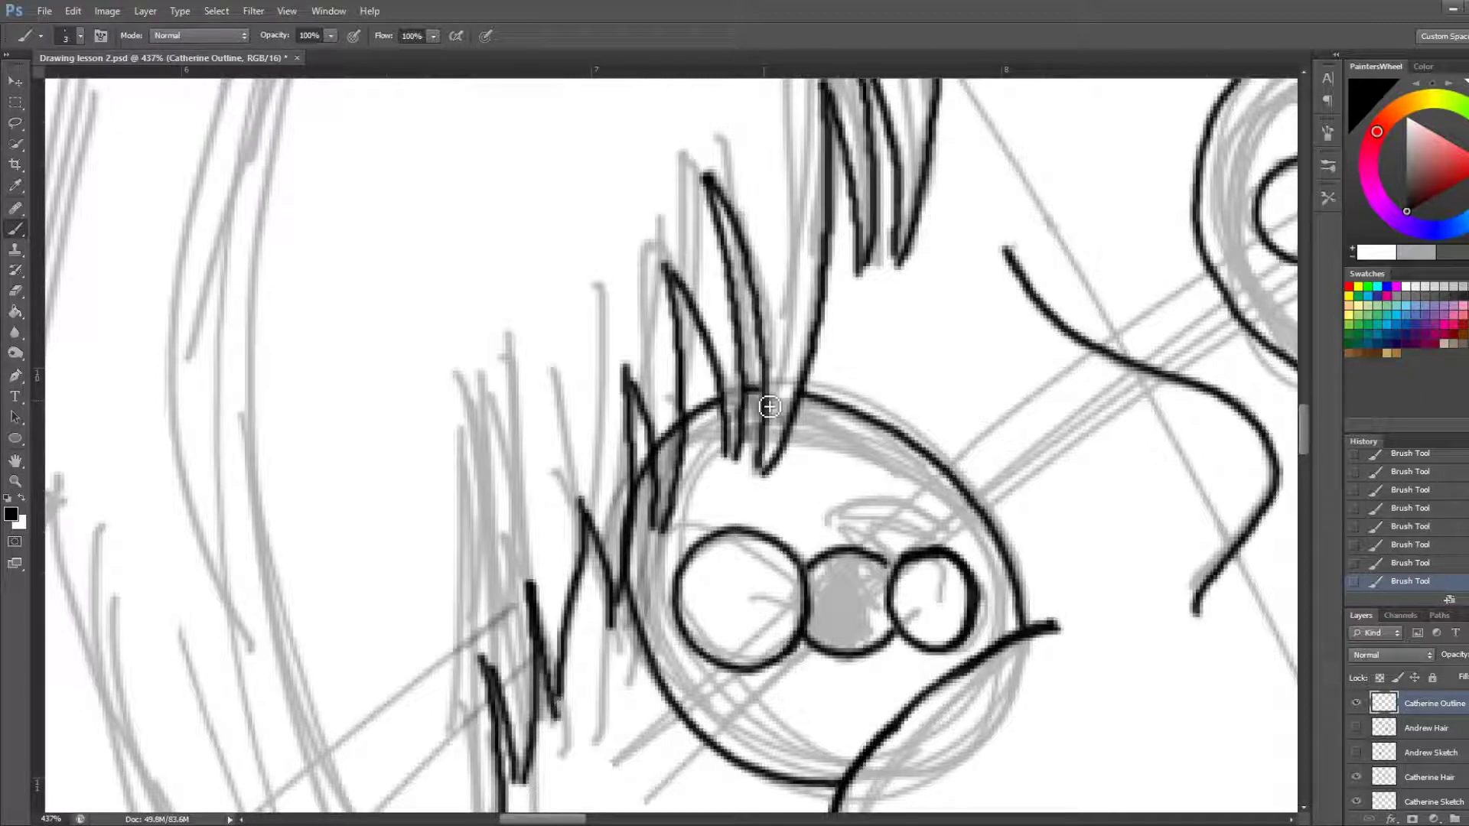
mouse_move(662, 420)
left_mouse_down()
mouse_move(665, 448)
mouse_move(654, 406)
mouse_move(662, 462)
left_mouse_up()
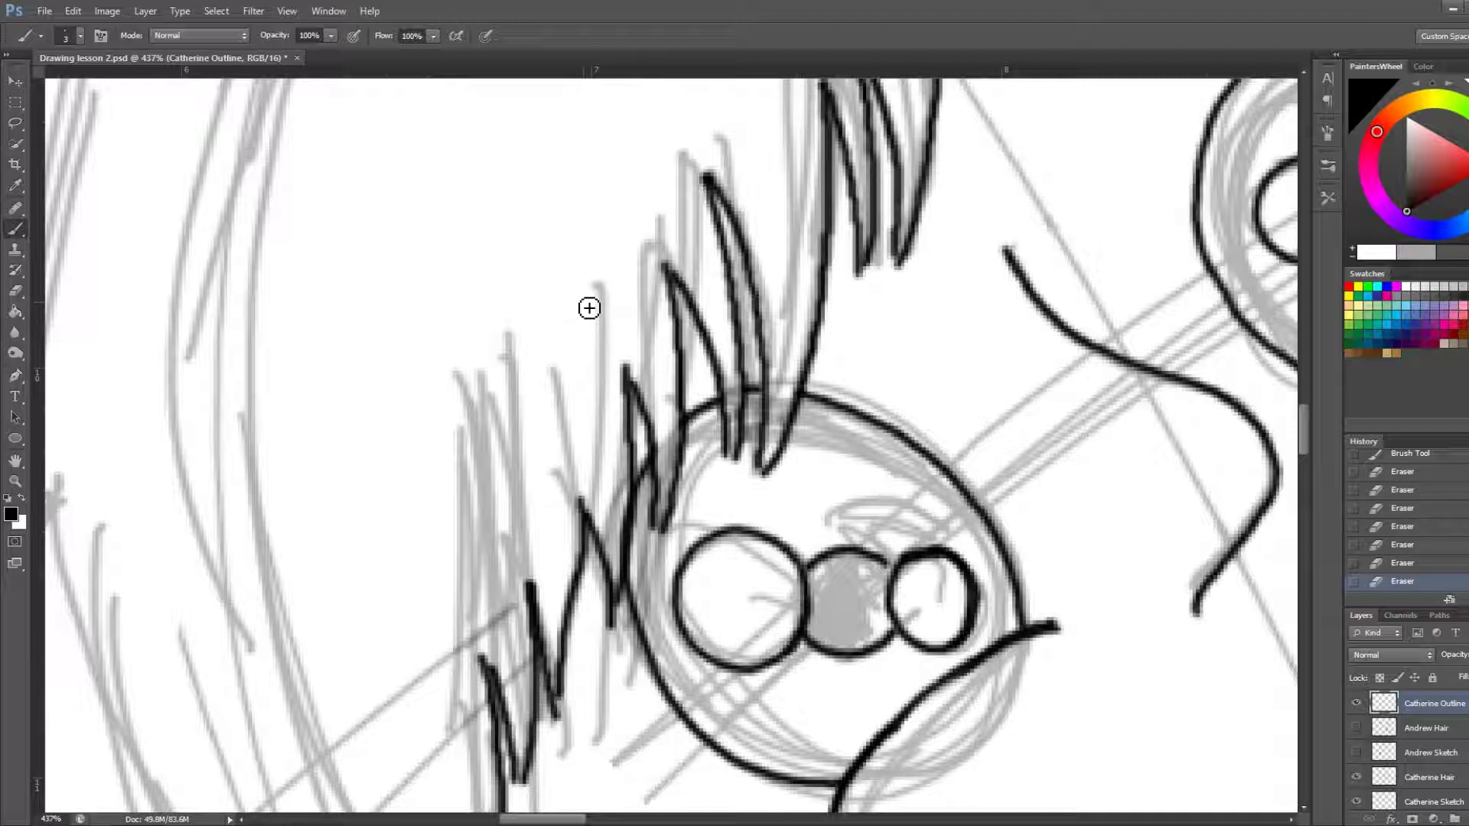
left_click_drag(552, 705, 550, 713)
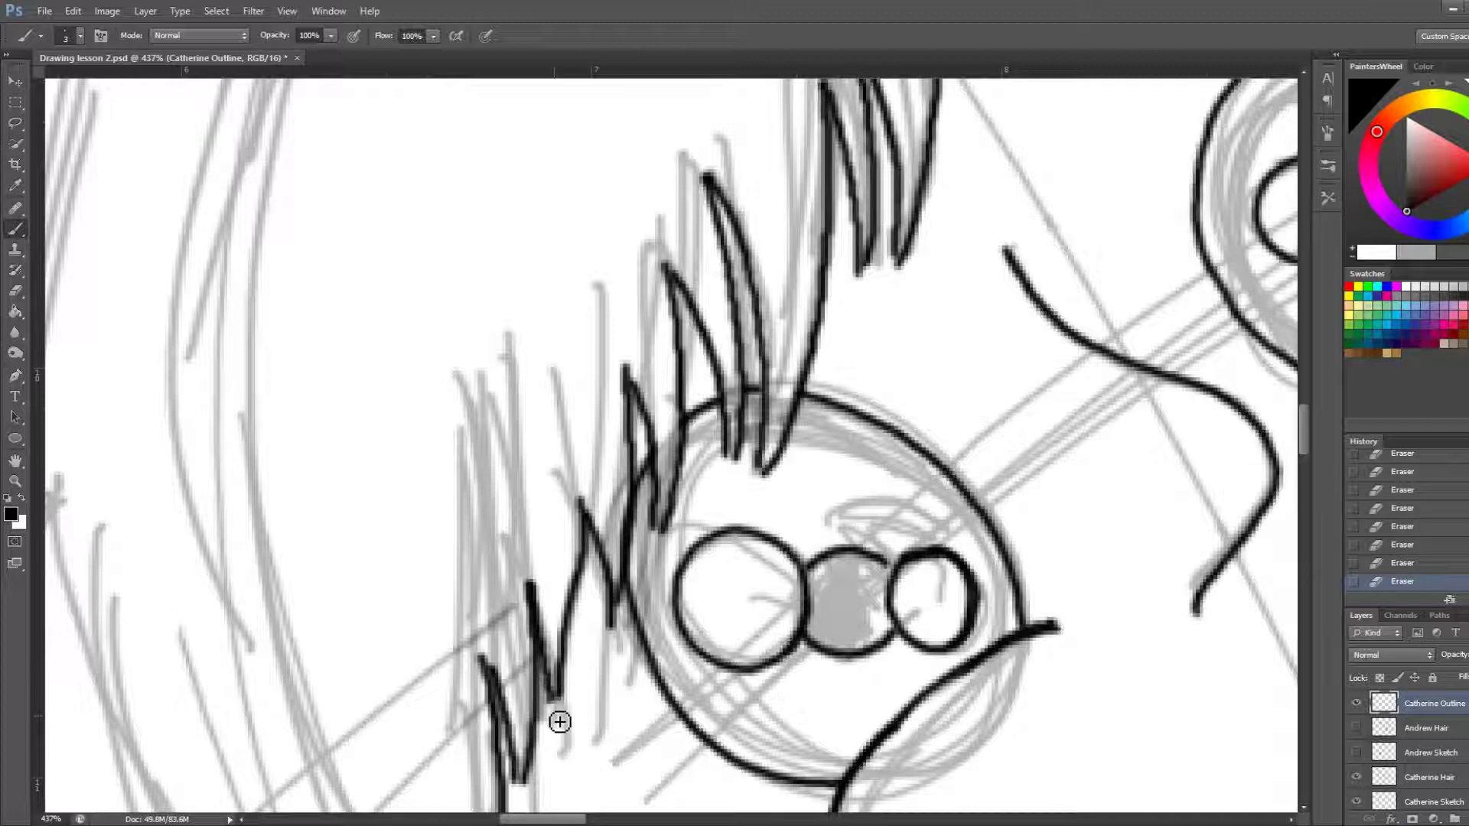
mouse_move(552, 700)
left_mouse_down()
mouse_move(523, 794)
mouse_move(502, 675)
left_mouse_up()
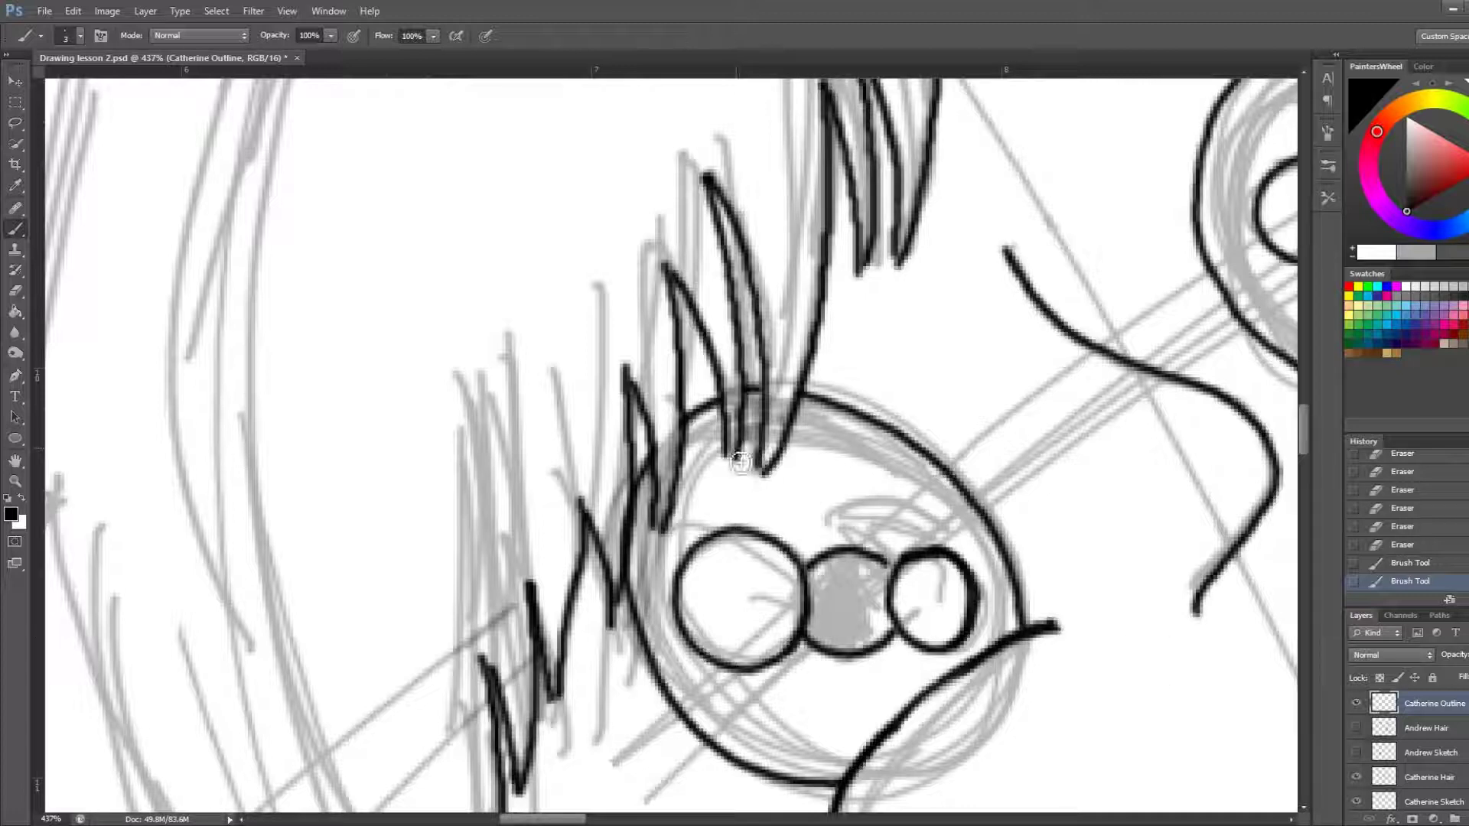
mouse_move(745, 404)
left_mouse_down()
mouse_move(731, 465)
mouse_move(727, 427)
left_mouse_up()
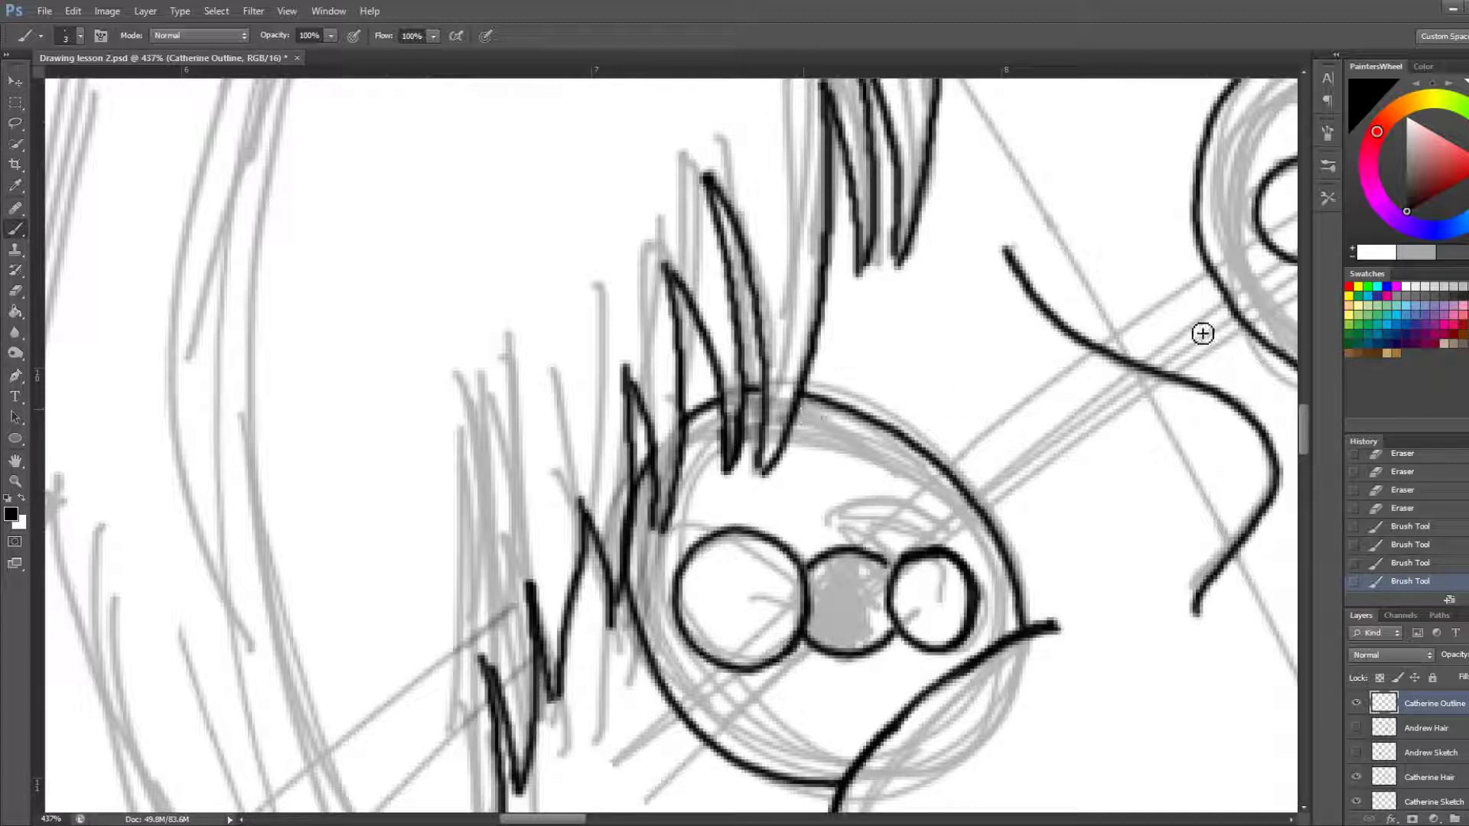
left_click_drag(1300, 420, 1307, 412)
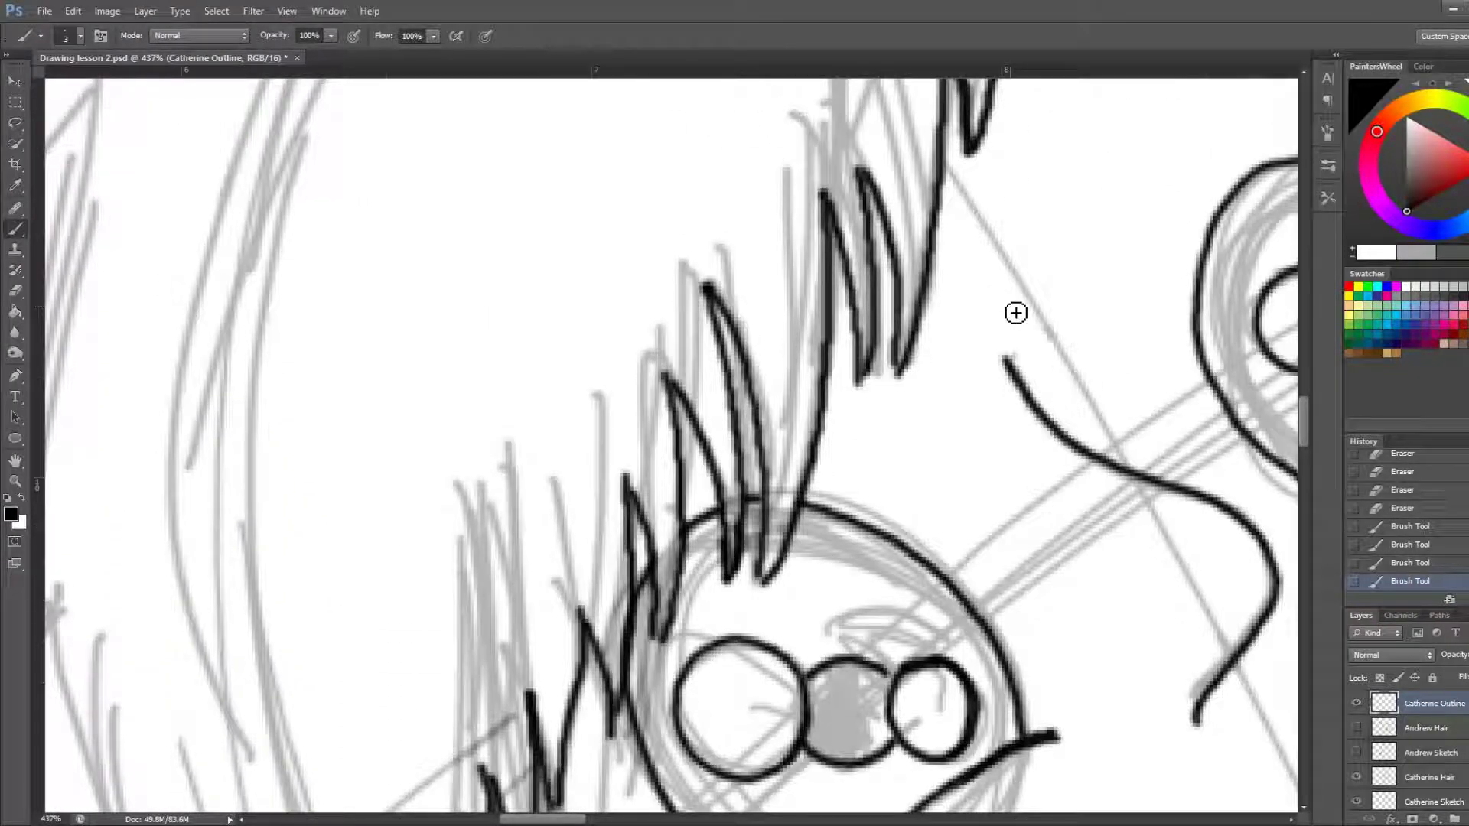
Brush a thick arched eyebrow above the right eye
scroll(1016, 297, "down", 2)
scroll(1016, 297, "down", 1)
scroll(1015, 297, "down", 1)
scroll(925, 427, "down", 1)
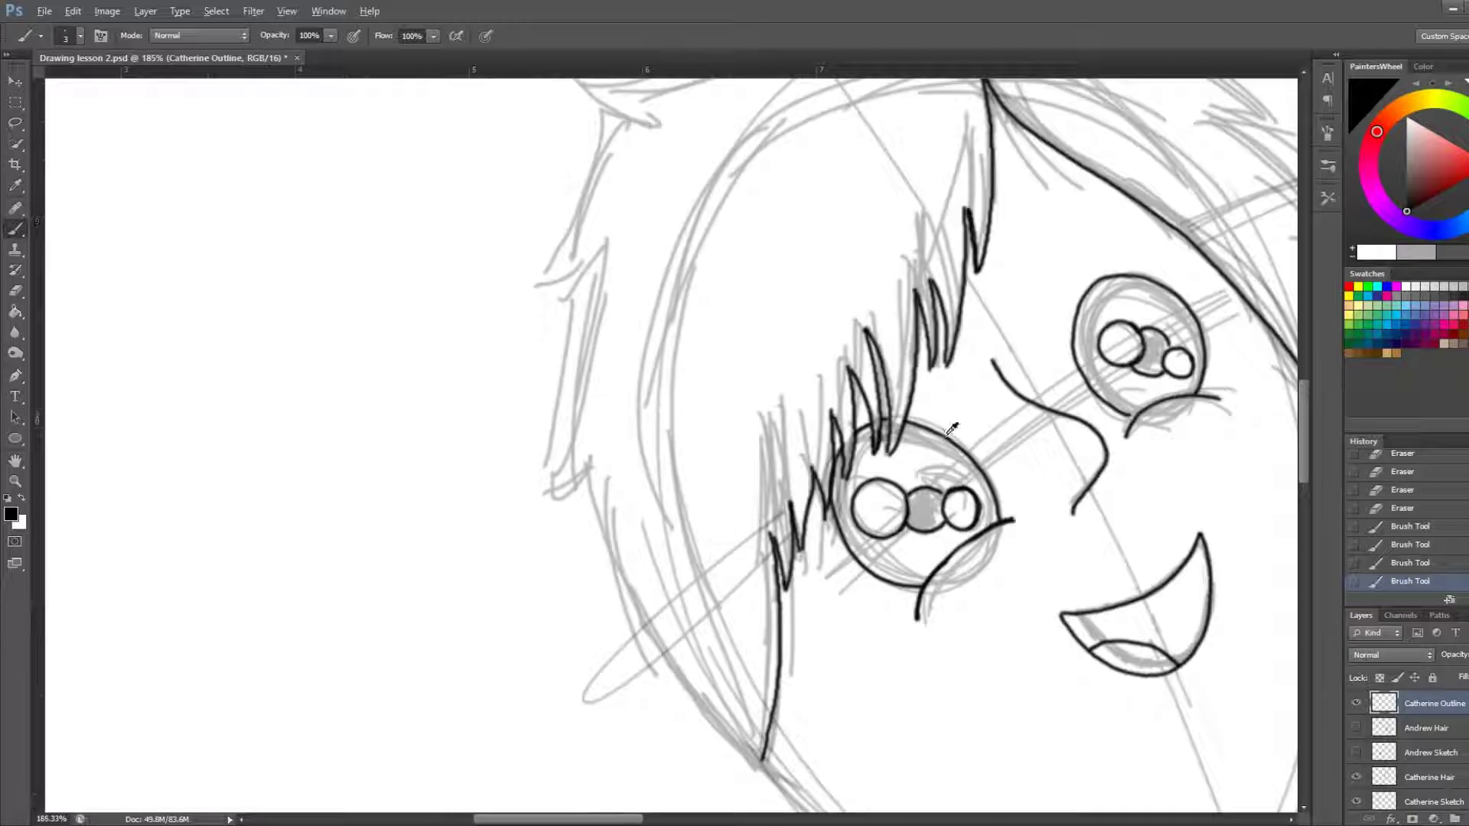
scroll(955, 430, "down", 1)
scroll(664, 781, "right", 3)
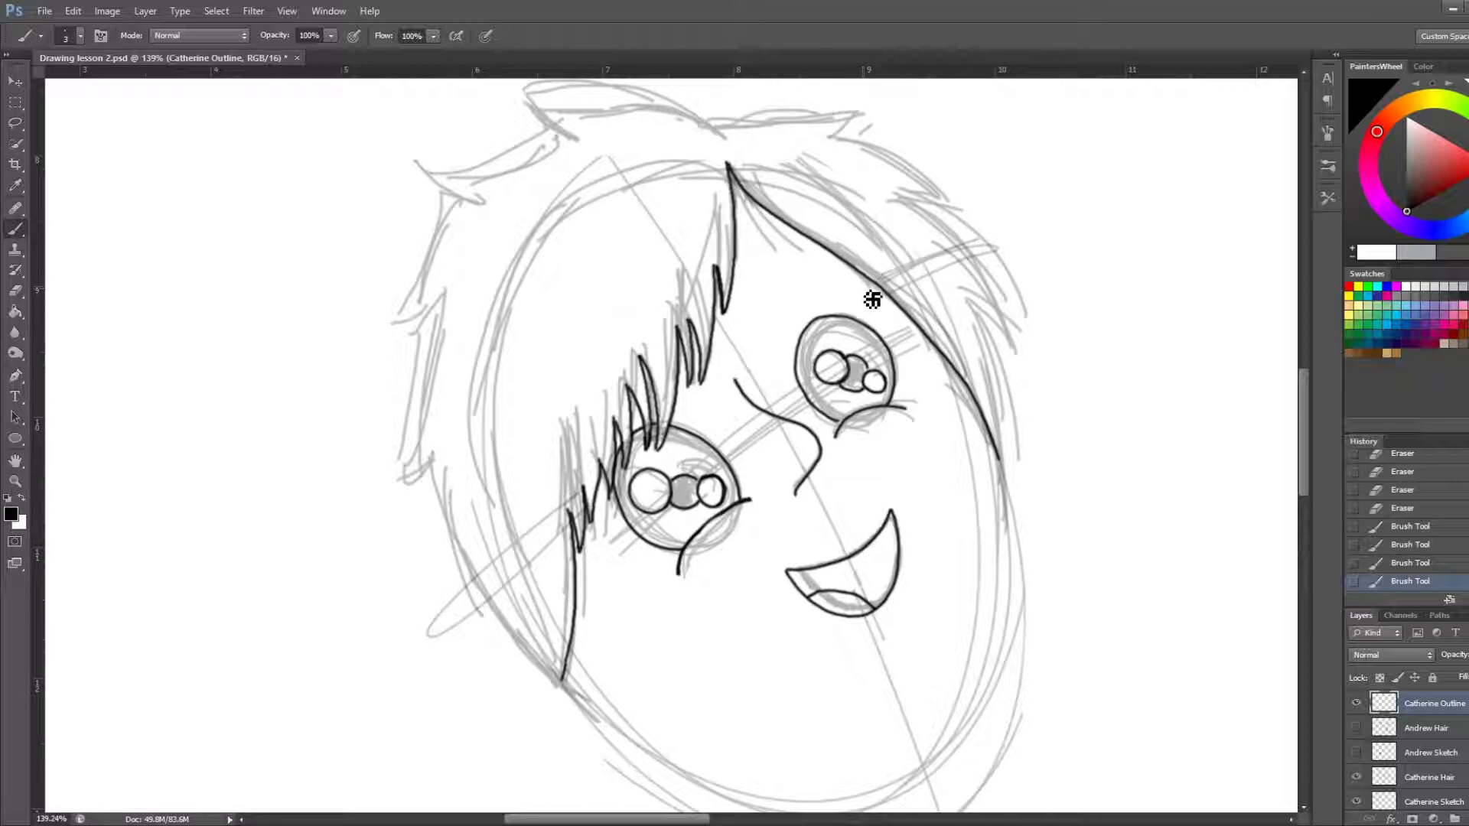
mouse_move(843, 278)
left_mouse_down()
mouse_move(859, 289)
mouse_move(778, 306)
left_mouse_up()
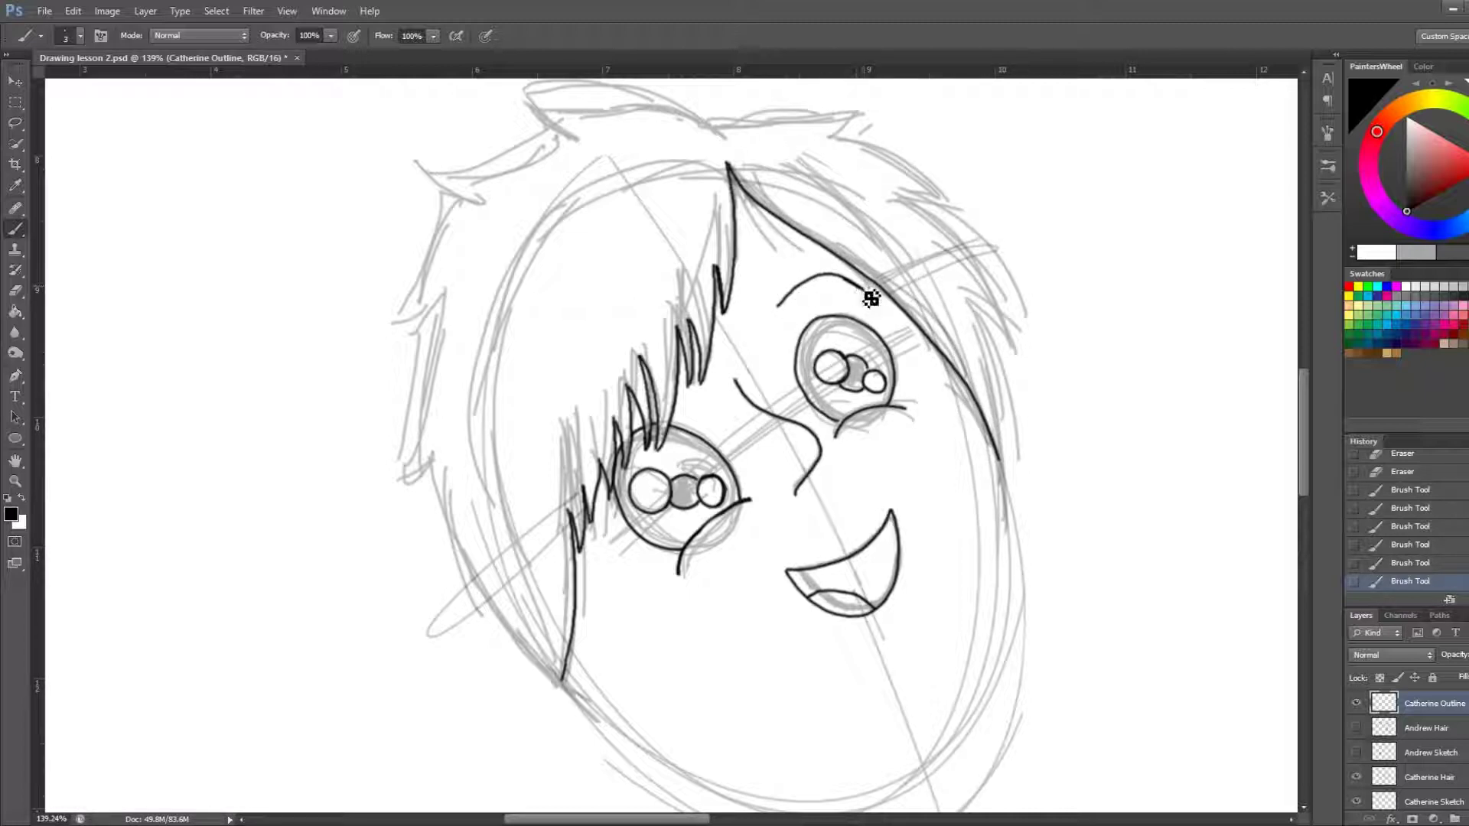
left_click_drag(861, 298, 773, 331)
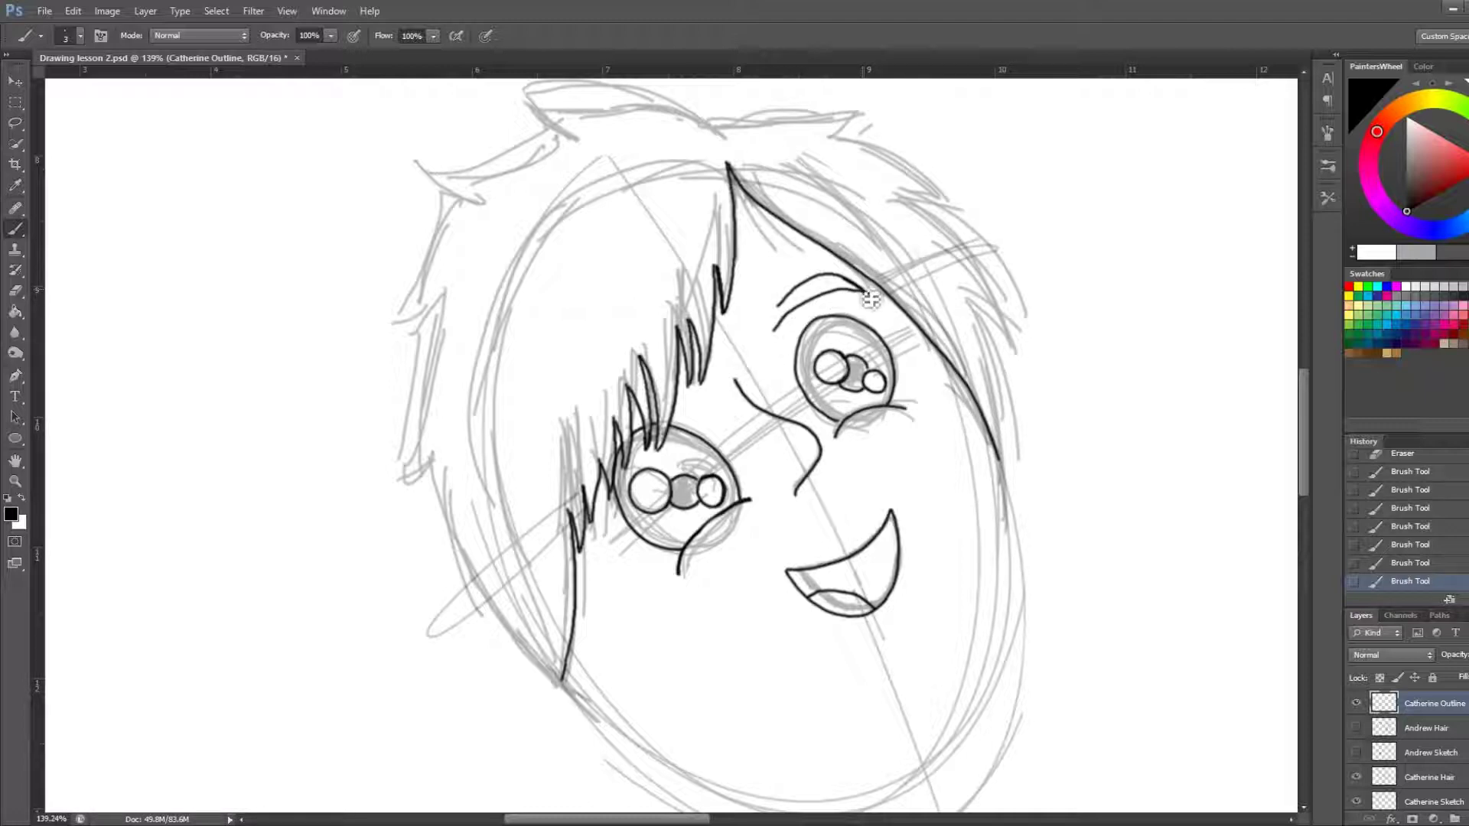
mouse_move(861, 289)
left_mouse_down()
mouse_move(803, 285)
mouse_move(746, 325)
mouse_move(773, 343)
mouse_move(869, 291)
left_mouse_up()
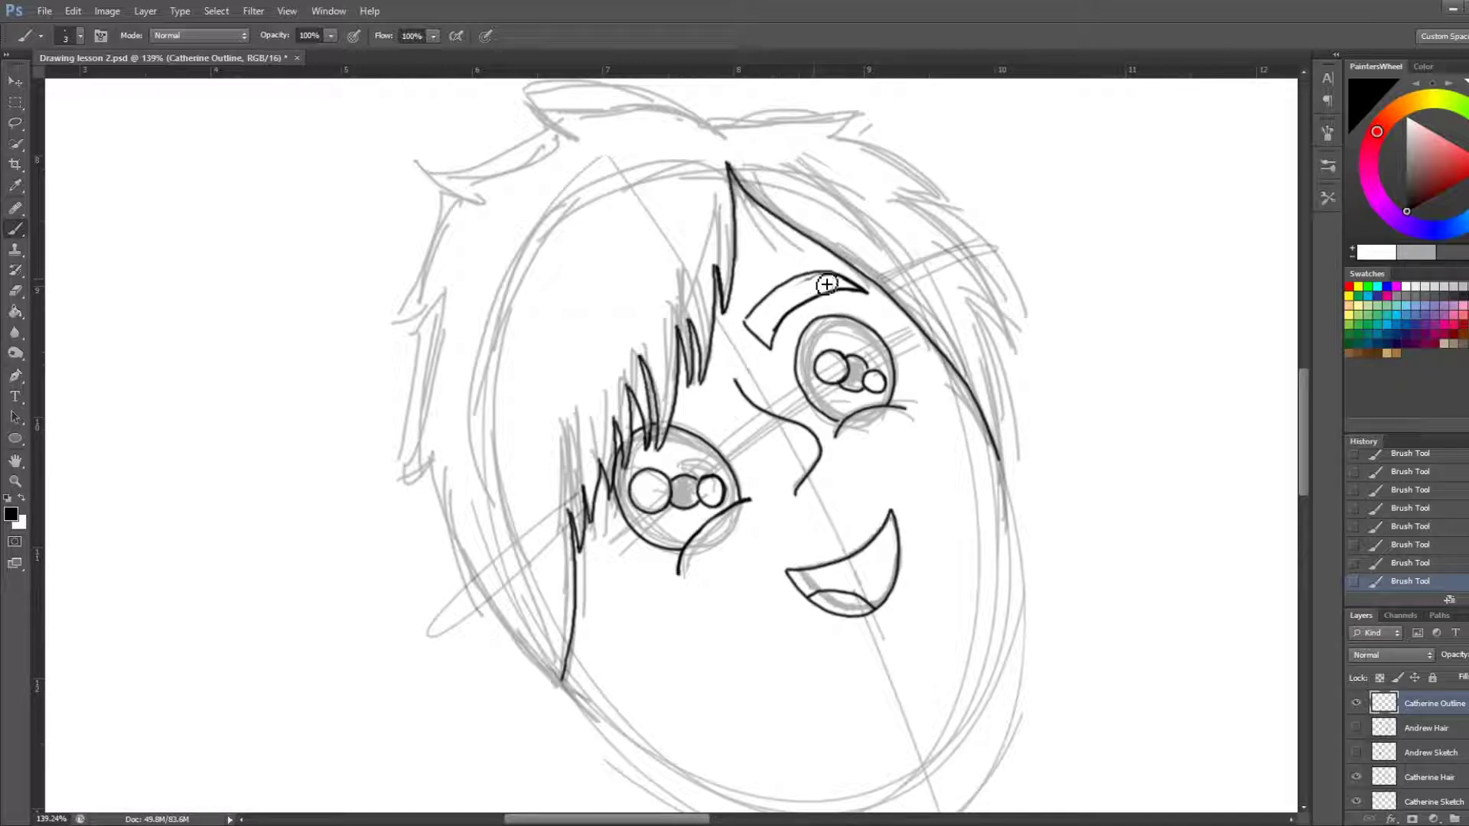
Trim the eyebrow's overshooting tip and add more fringe strands over the left eye
left_click_drag(779, 346, 769, 336)
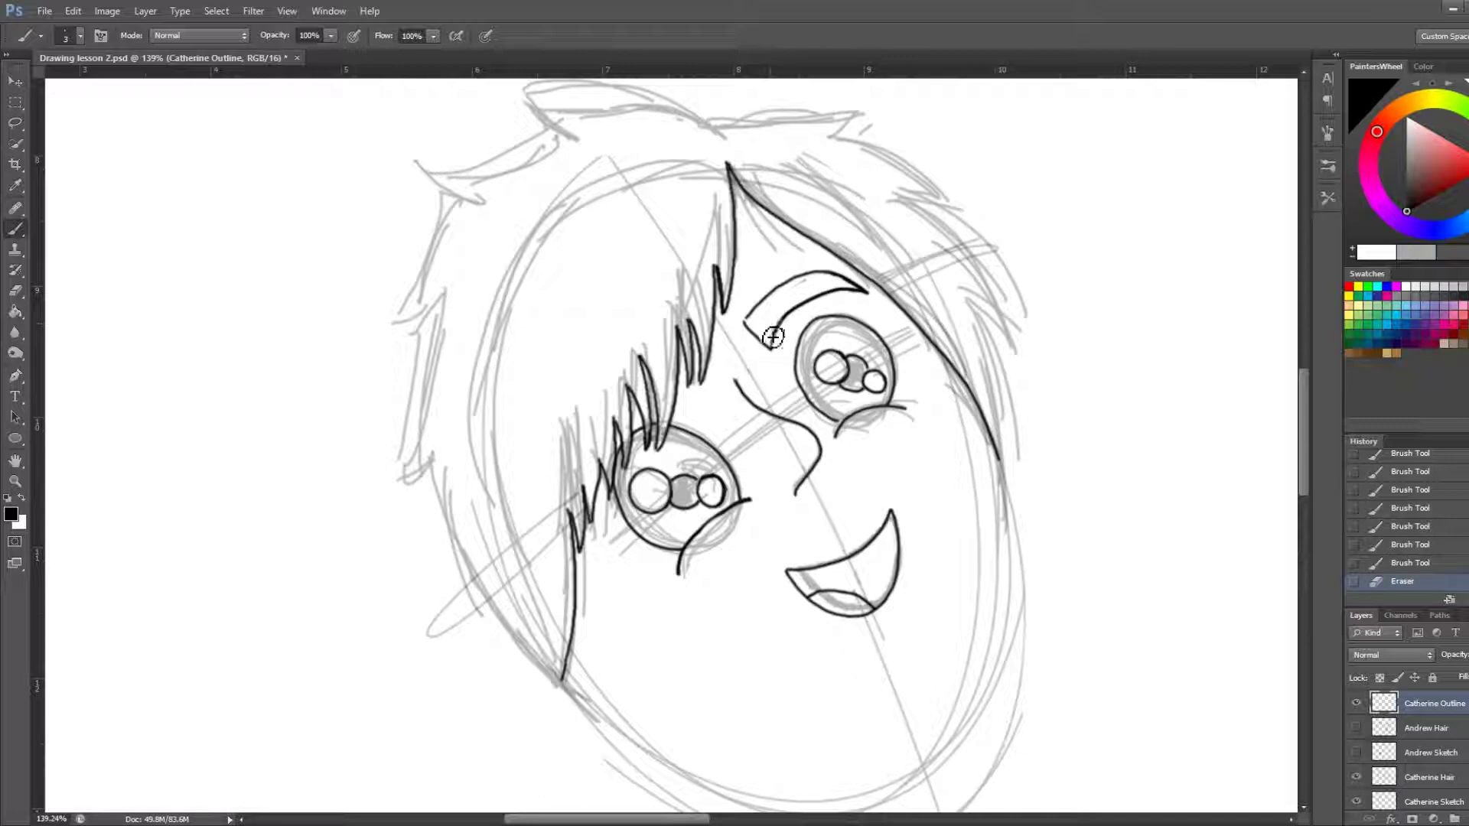
left_click_drag(771, 336, 764, 340)
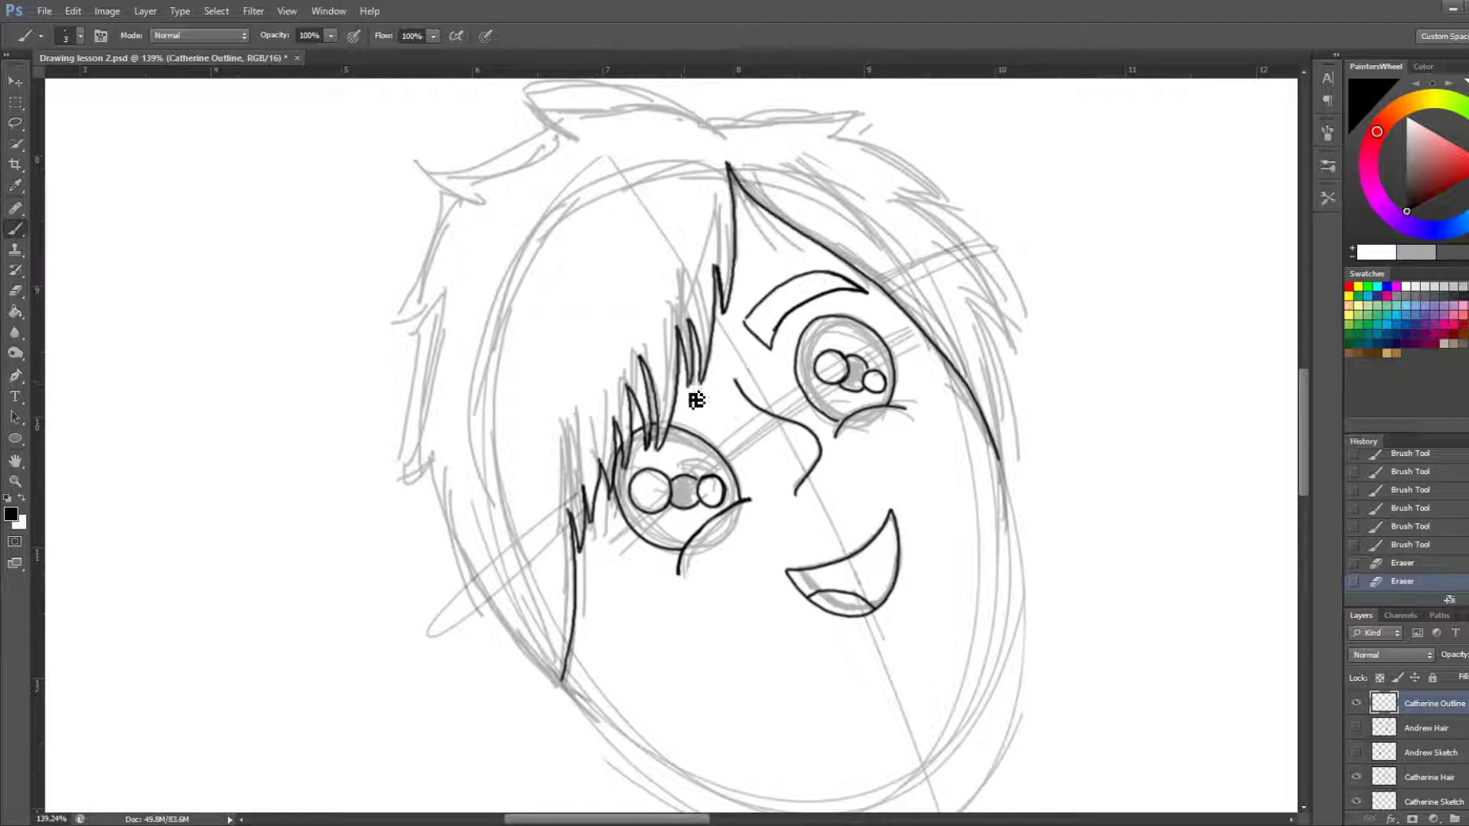
mouse_move(688, 380)
left_mouse_down()
mouse_move(687, 405)
mouse_move(685, 382)
mouse_move(652, 442)
mouse_move(625, 437)
left_mouse_up()
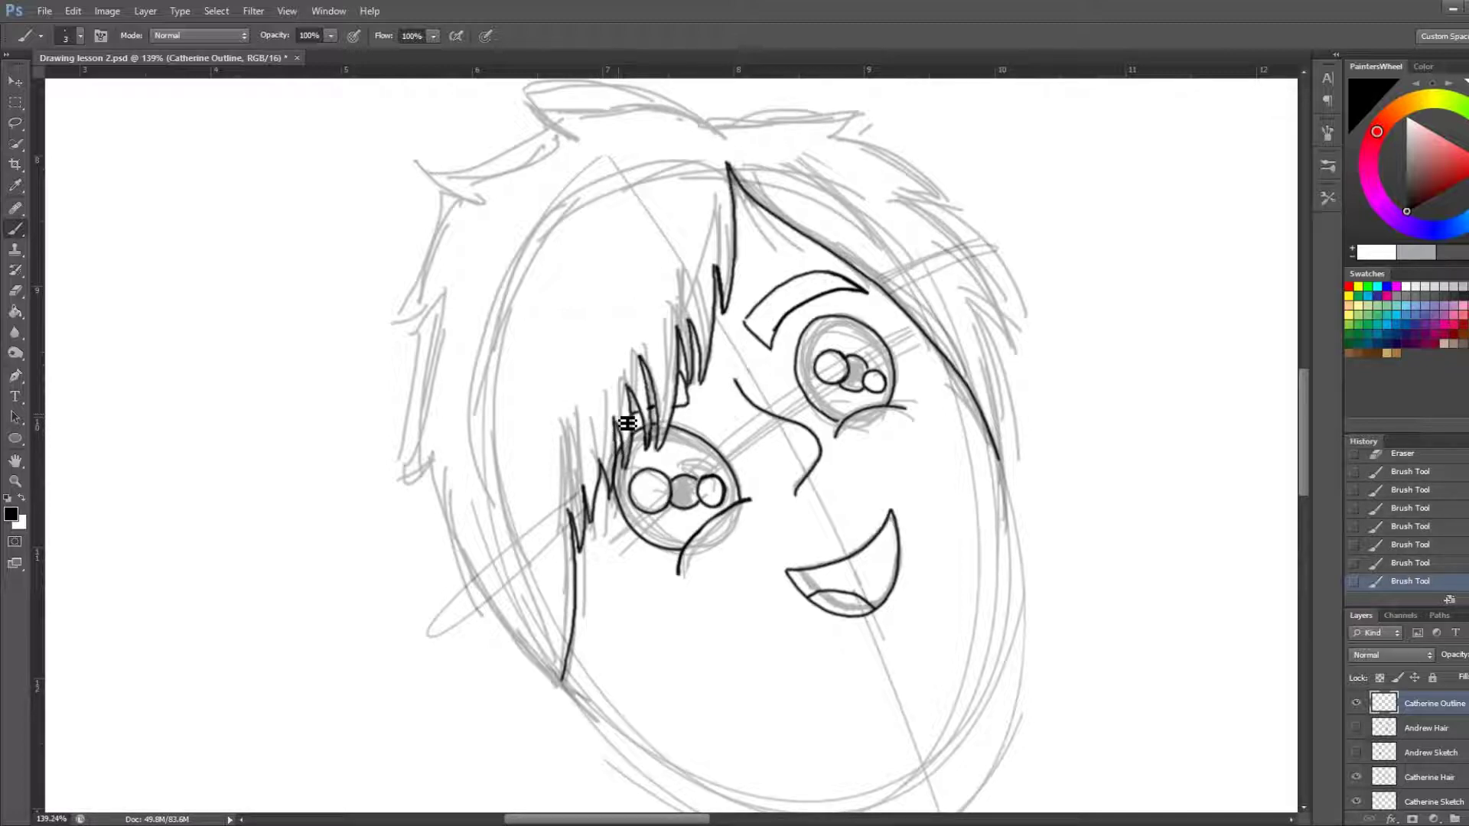
scroll(628, 422, "up", 2)
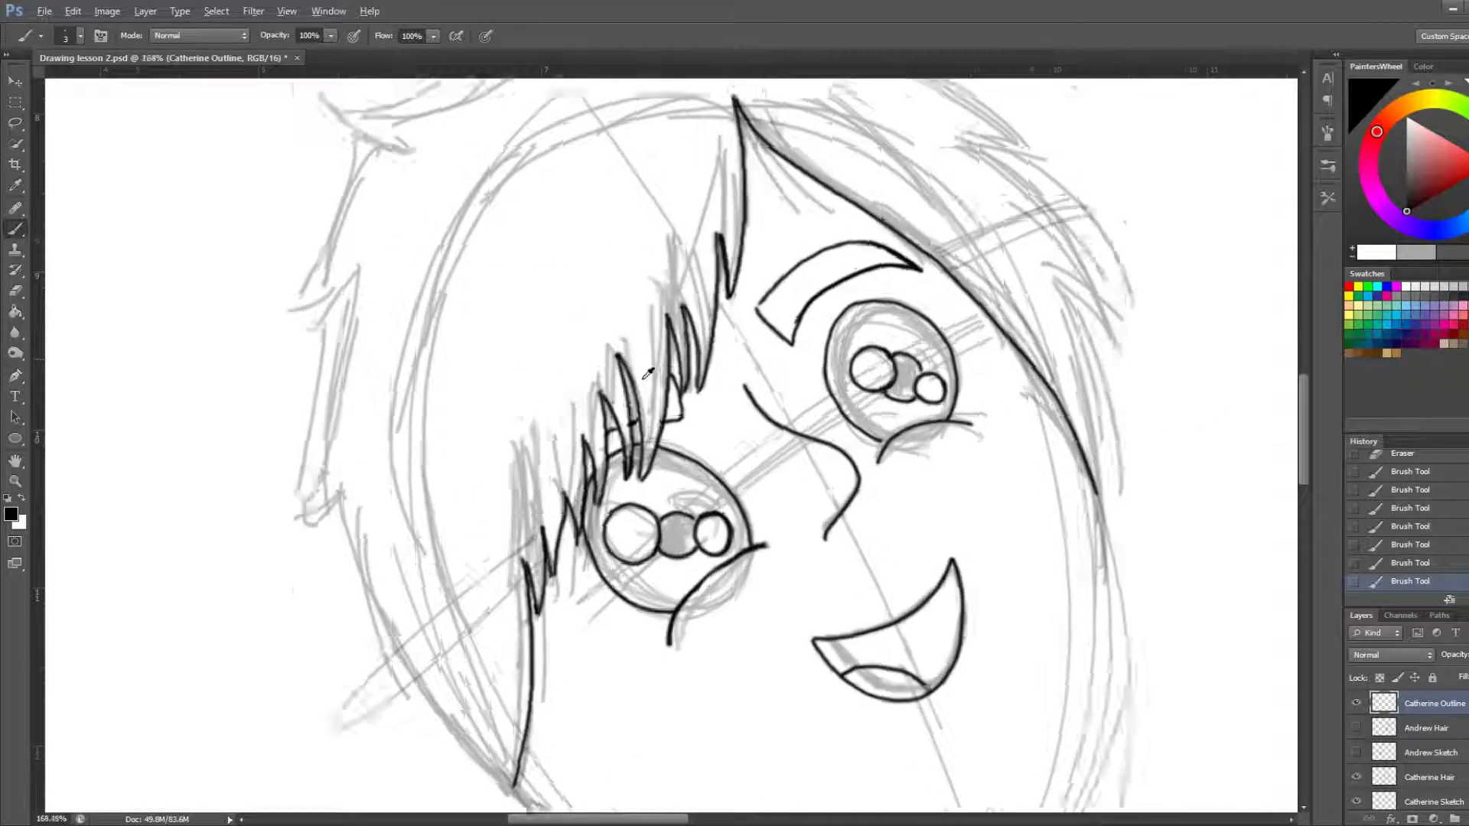
Erase stray overlapping fringe pixels above the left eye
scroll(623, 435, "up", 2)
scroll(623, 434, "up", 2)
scroll(629, 455, "up", 2)
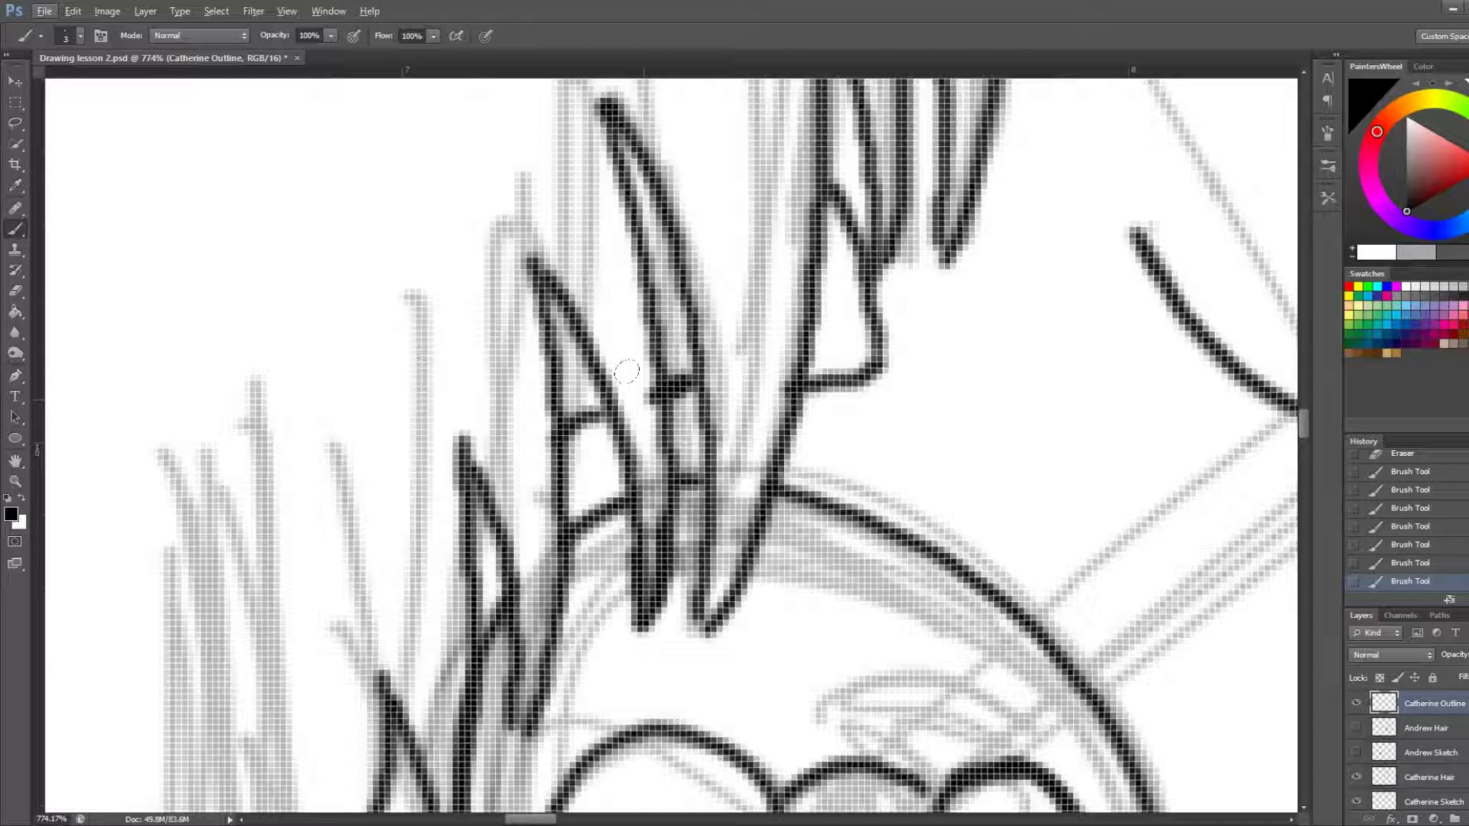
left_click_drag(626, 368, 634, 423)
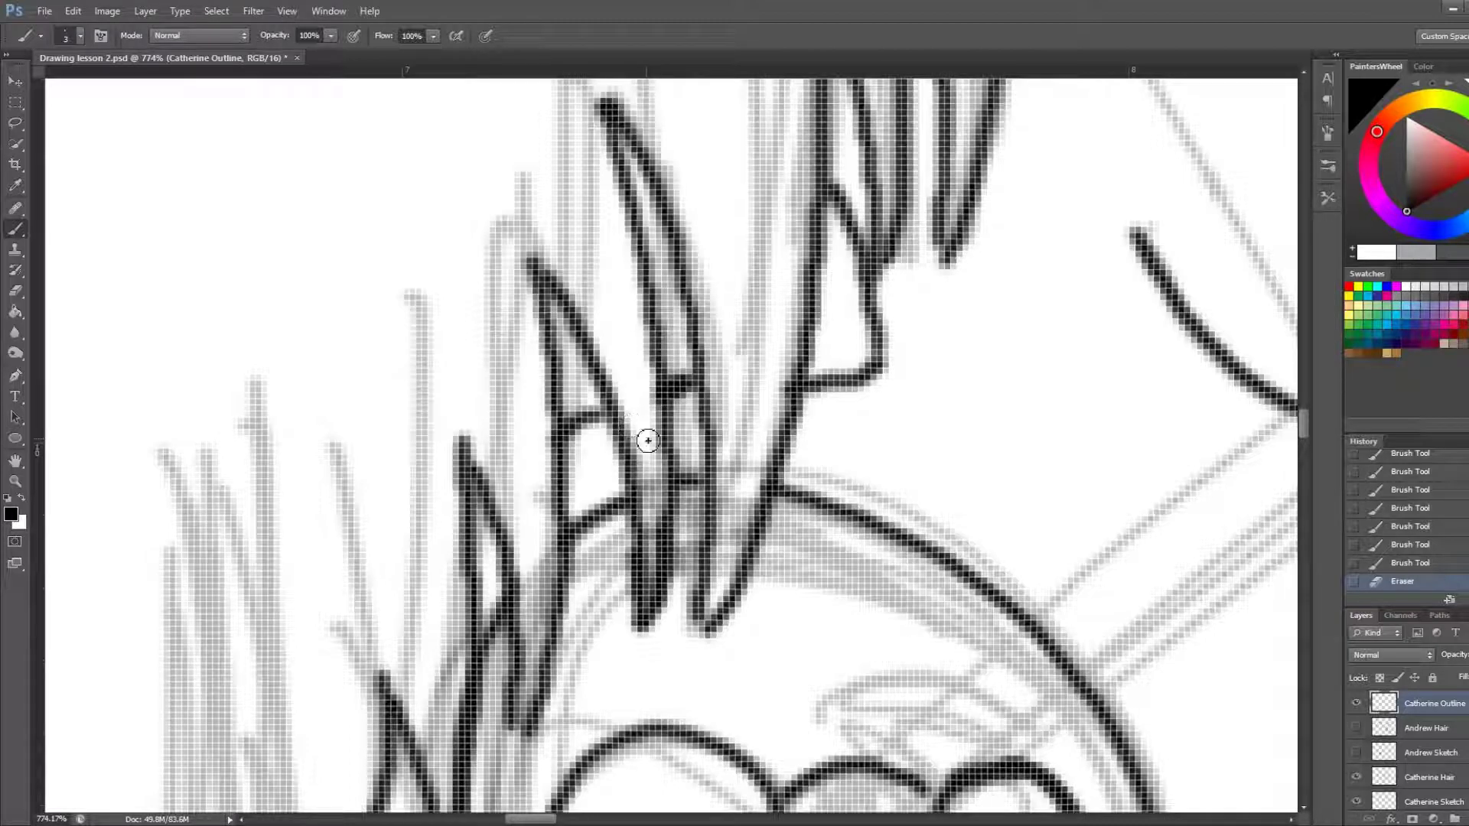
scroll(648, 440, "down", 2)
scroll(727, 428, "down", 2)
scroll(842, 413, "down", 1)
scroll(927, 400, "down", 1)
scroll(927, 400, "down", 1)
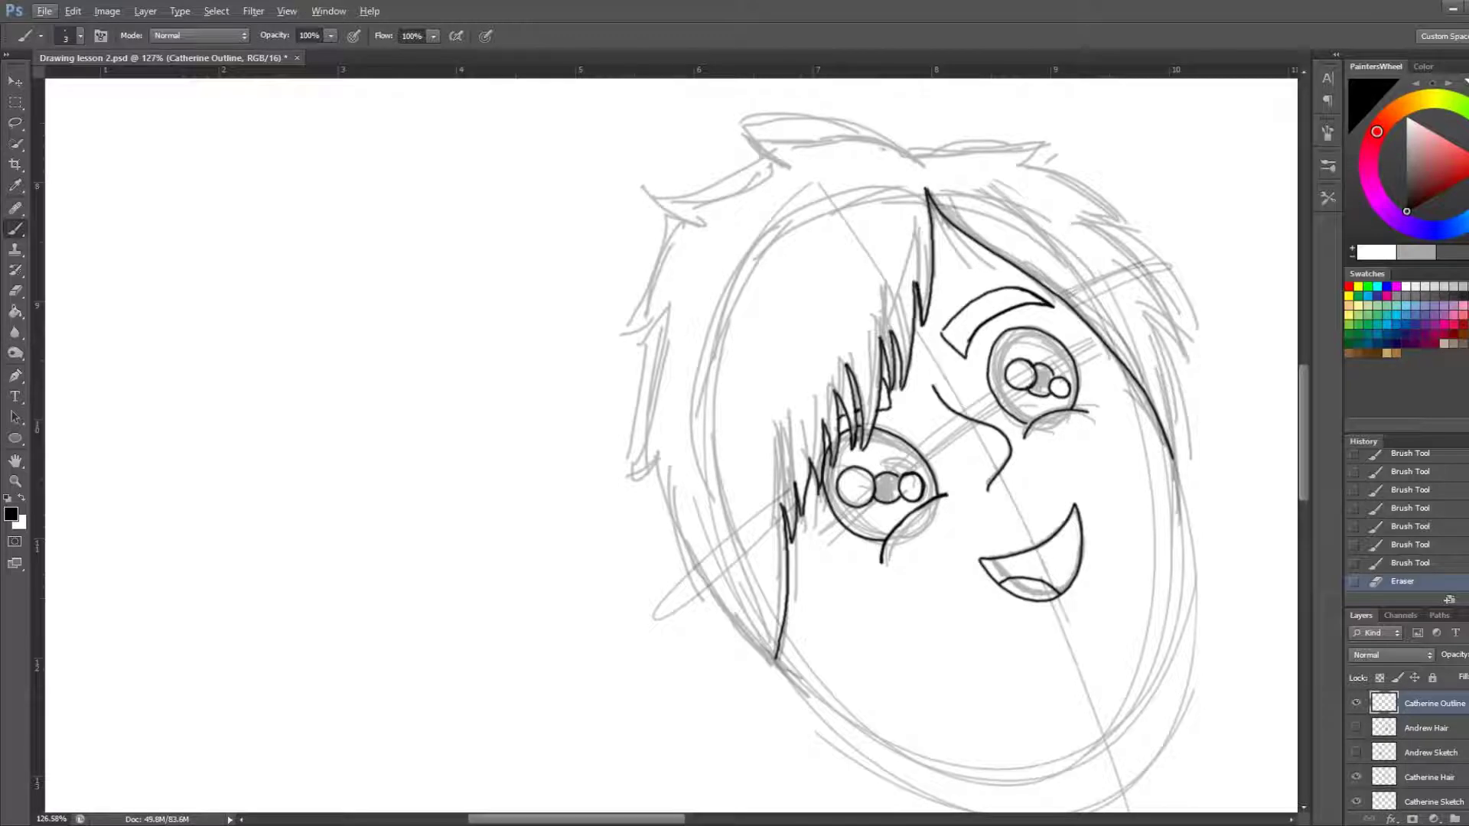
left_click_drag(523, 822, 559, 823)
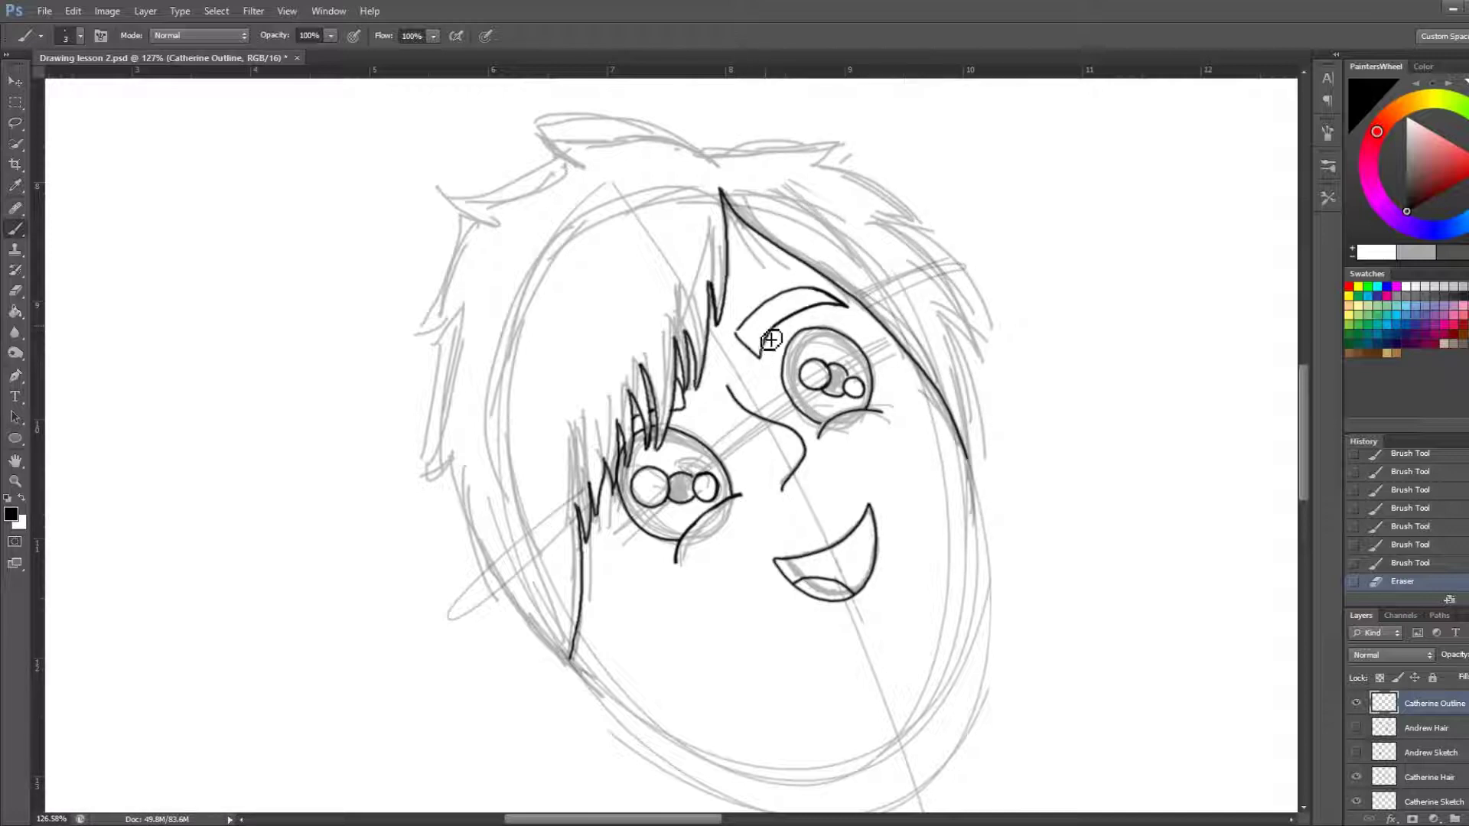
Reshape the right eyebrow's inner end into one curve and enlarge the brush, testing it
left_click_drag(765, 350, 760, 364)
left_click_drag(781, 309, 762, 343)
key("bracketright")
key("bracketright")
key("bracketright")
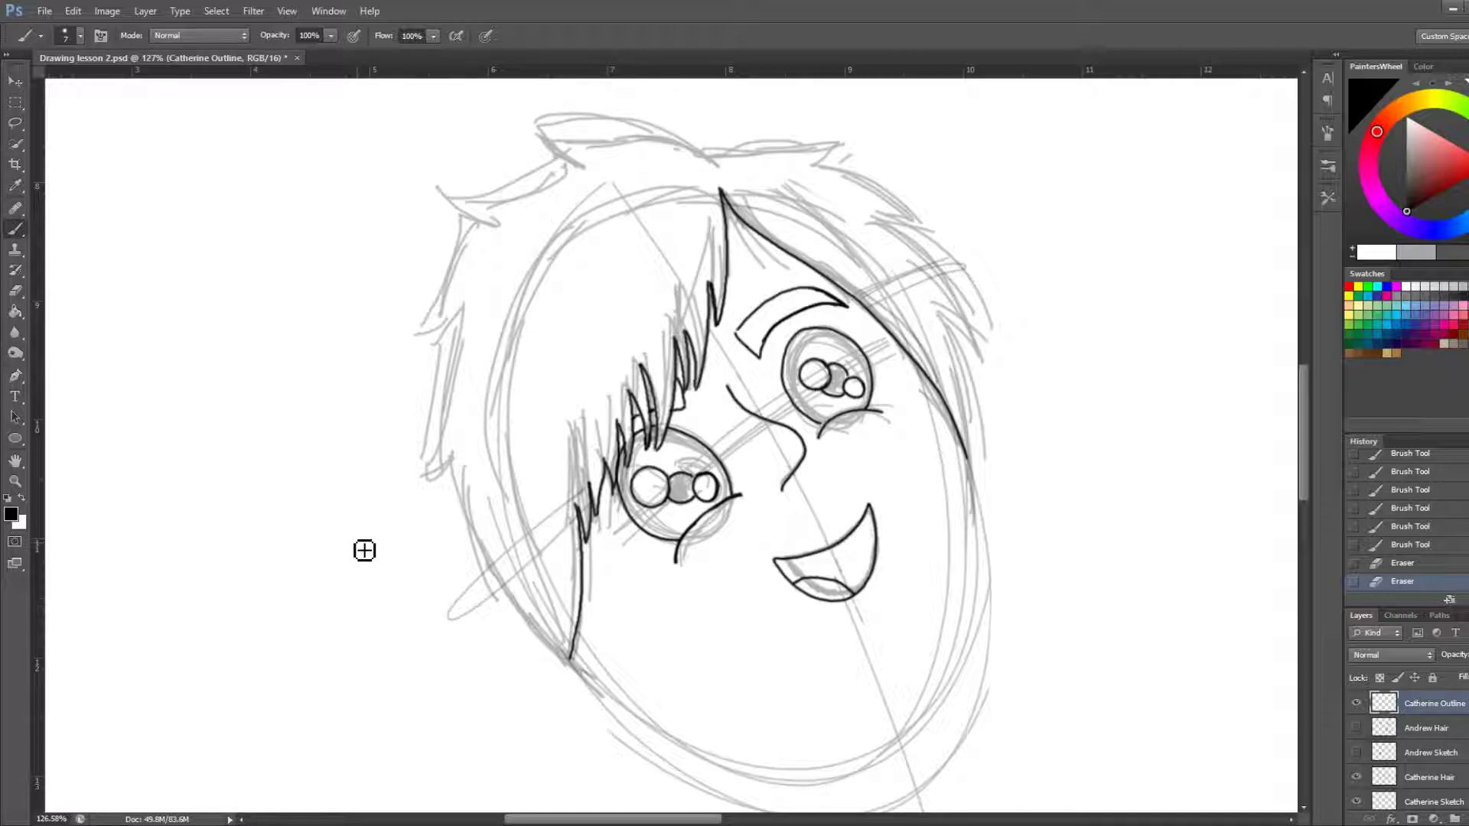
left_click_drag(264, 495, 262, 519)
Shrink the brush with [, test a stroke, then erase the test marks
key("bracketleft")
key("bracketleft")
mouse_move(298, 549)
left_mouse_down()
mouse_move(279, 579)
mouse_move(317, 587)
mouse_move(300, 595)
mouse_move(339, 550)
left_mouse_up()
key("bracketleft")
mouse_move(274, 506)
left_mouse_down()
mouse_move(328, 564)
mouse_move(278, 492)
mouse_move(318, 607)
mouse_move(287, 569)
mouse_move(264, 575)
mouse_move(287, 579)
mouse_move(276, 558)
mouse_move(328, 563)
mouse_move(275, 480)
mouse_move(263, 554)
mouse_move(341, 625)
left_mouse_up()
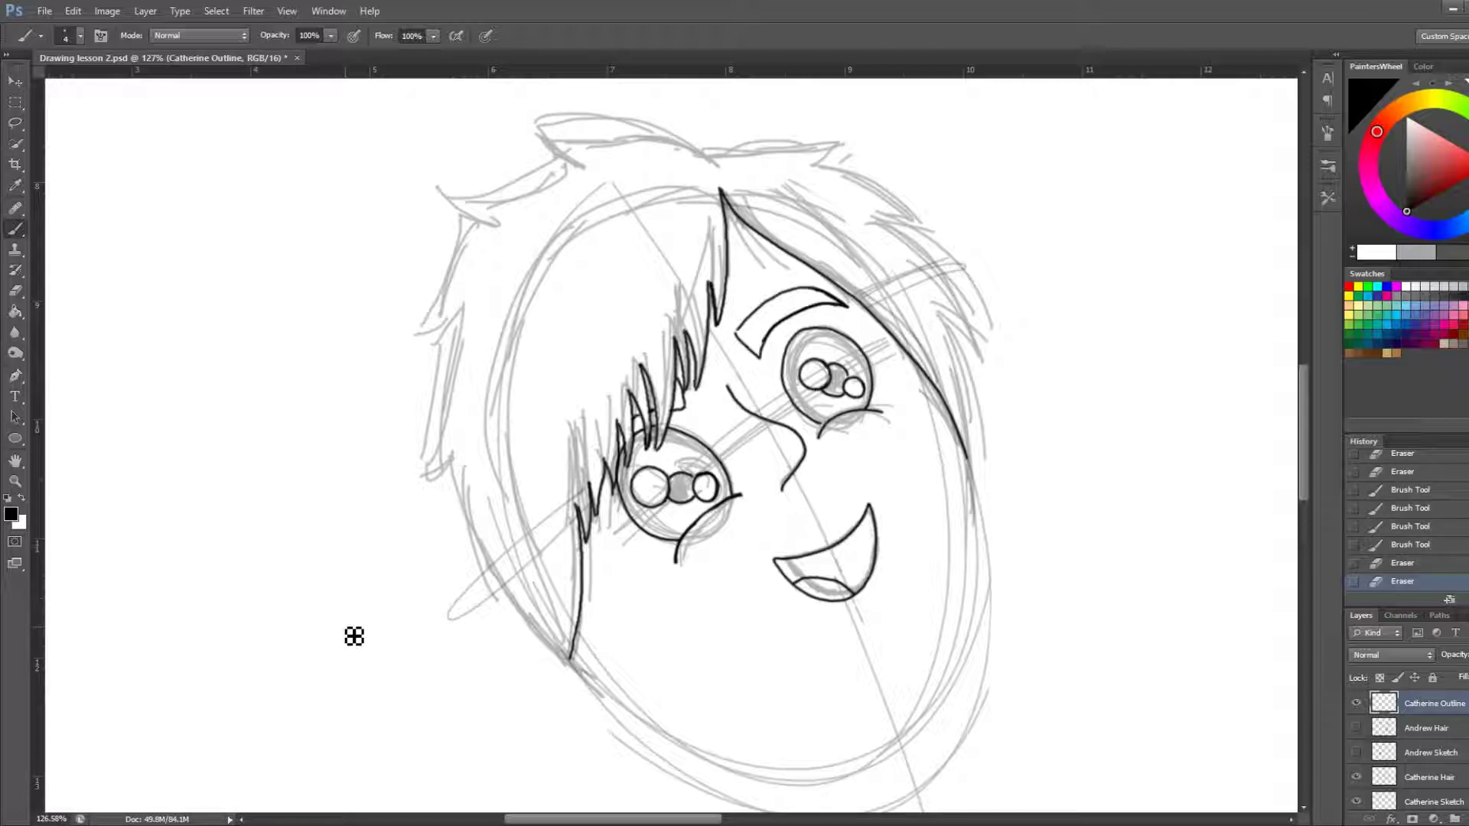
Ink the spiky outer hair outline across the top and down both sides
left_click_drag(528, 116, 716, 165)
mouse_move(528, 116)
left_mouse_down()
mouse_move(555, 157)
mouse_move(406, 333)
mouse_move(490, 567)
mouse_move(570, 658)
left_mouse_up()
mouse_move(717, 166)
left_mouse_down()
mouse_move(838, 141)
mouse_move(987, 327)
mouse_move(980, 462)
left_mouse_up()
key("ctrl+z")
Ink the jaw line down to the chin, erasing rough bits and a small bump
mouse_move(895, 742)
left_mouse_down()
mouse_move(957, 584)
mouse_move(968, 459)
mouse_move(976, 567)
mouse_move(867, 775)
mouse_move(597, 695)
mouse_move(573, 646)
left_mouse_up()
key("ctrl+z")
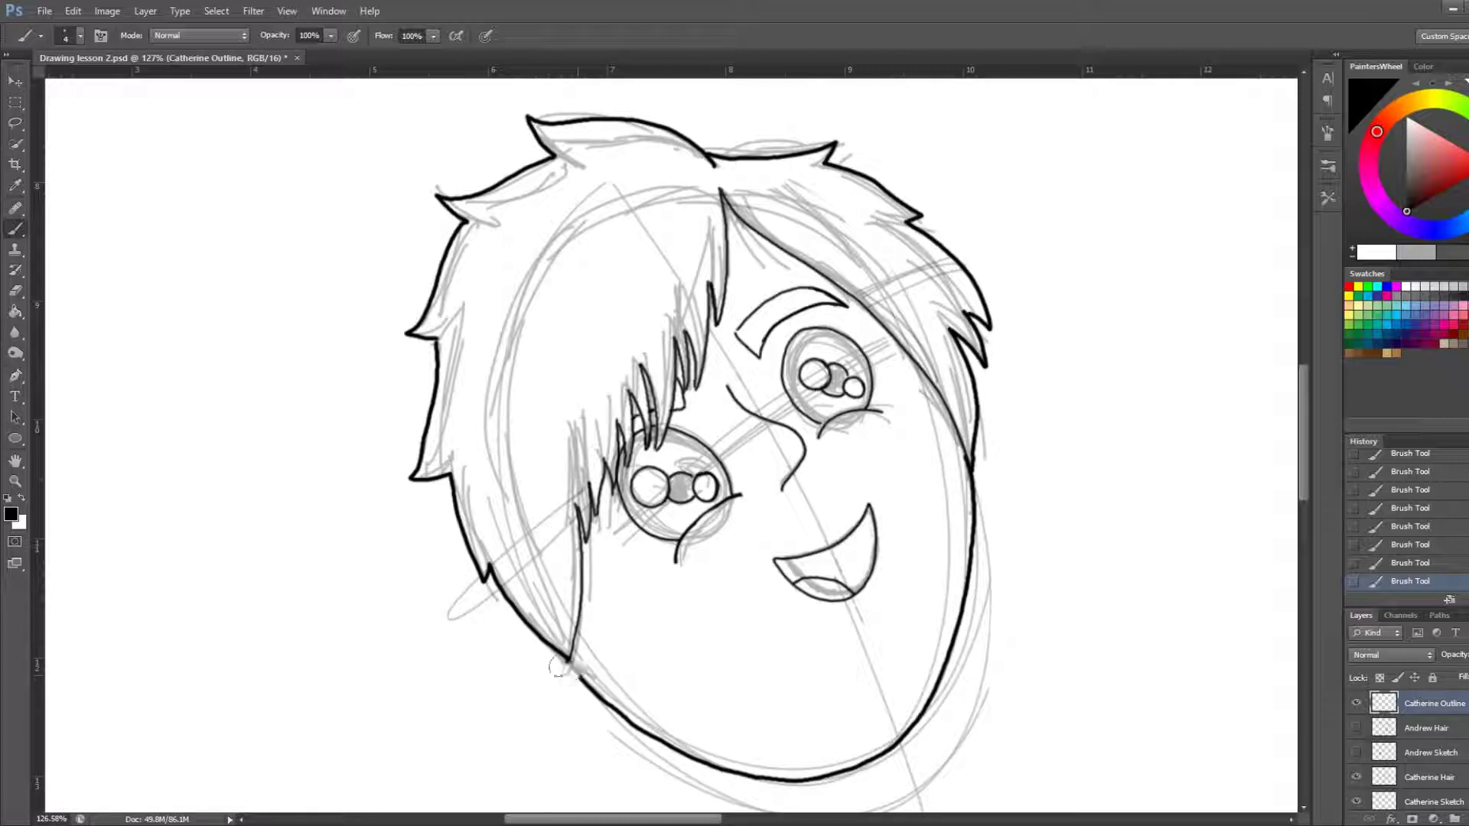
left_click_drag(580, 673, 618, 714)
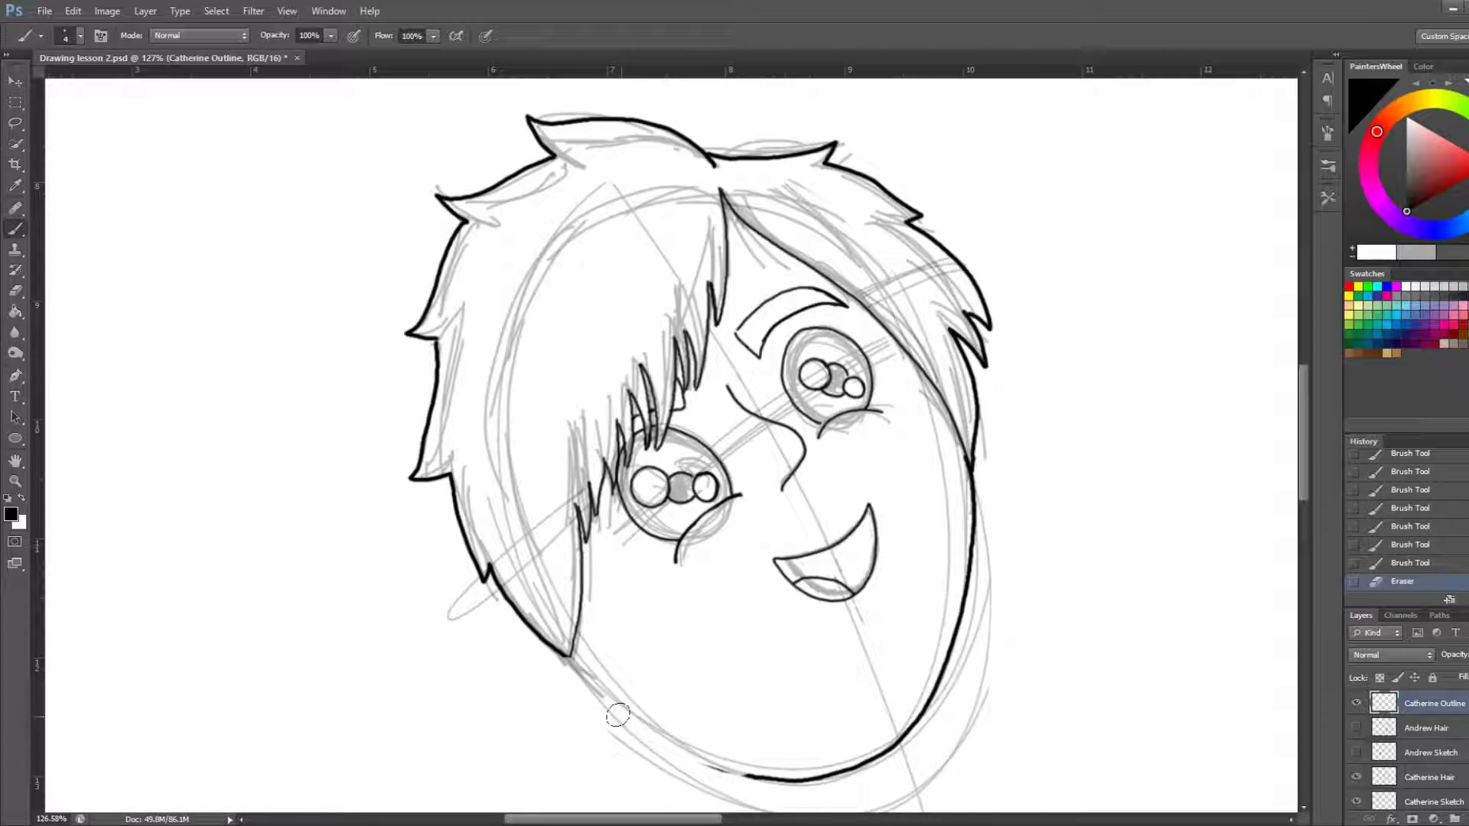
mouse_move(579, 667)
left_mouse_down()
mouse_move(736, 774)
mouse_move(790, 768)
left_mouse_up()
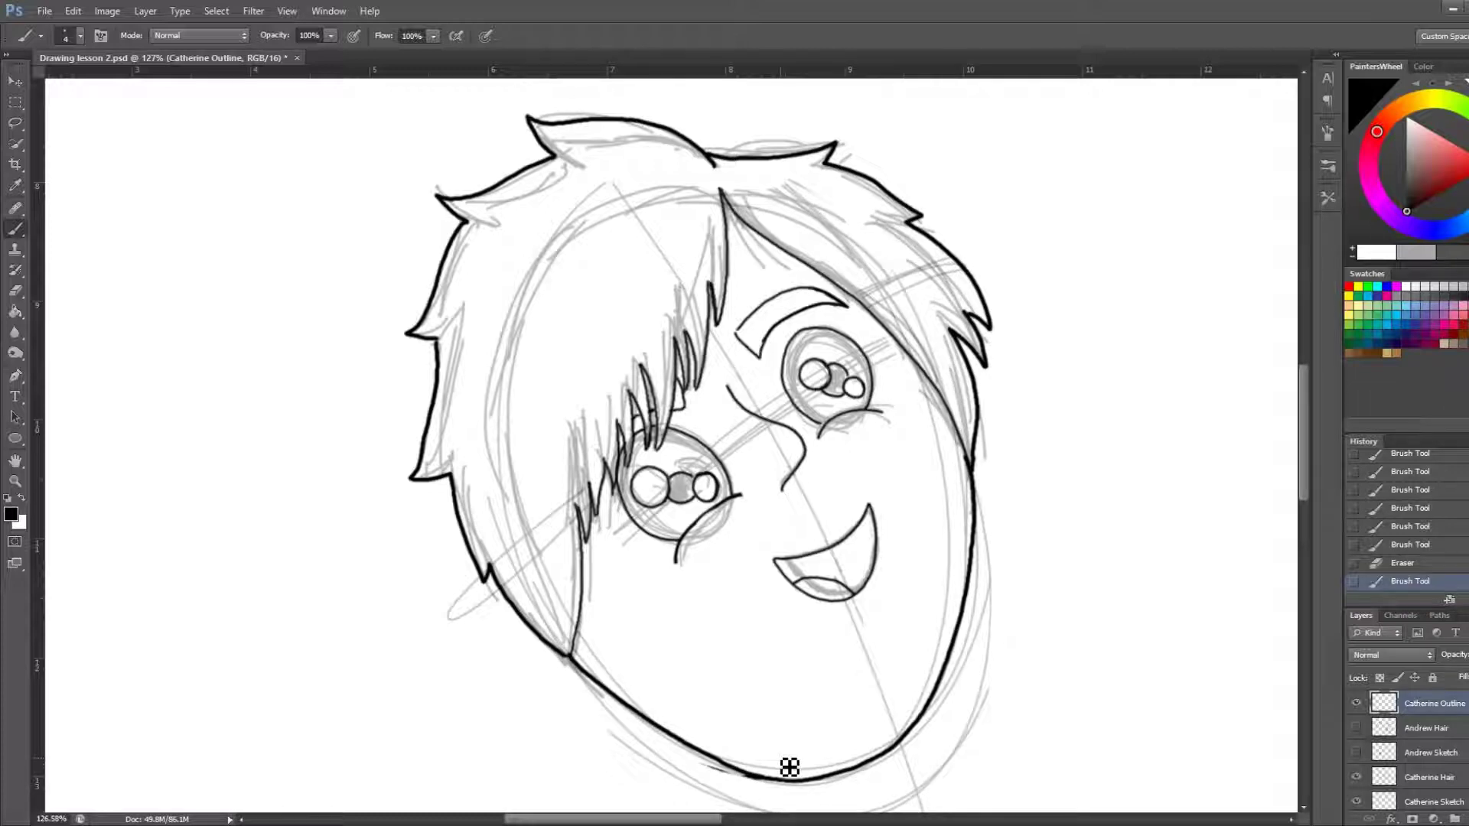
key("e")
left_click_drag(739, 779, 761, 777)
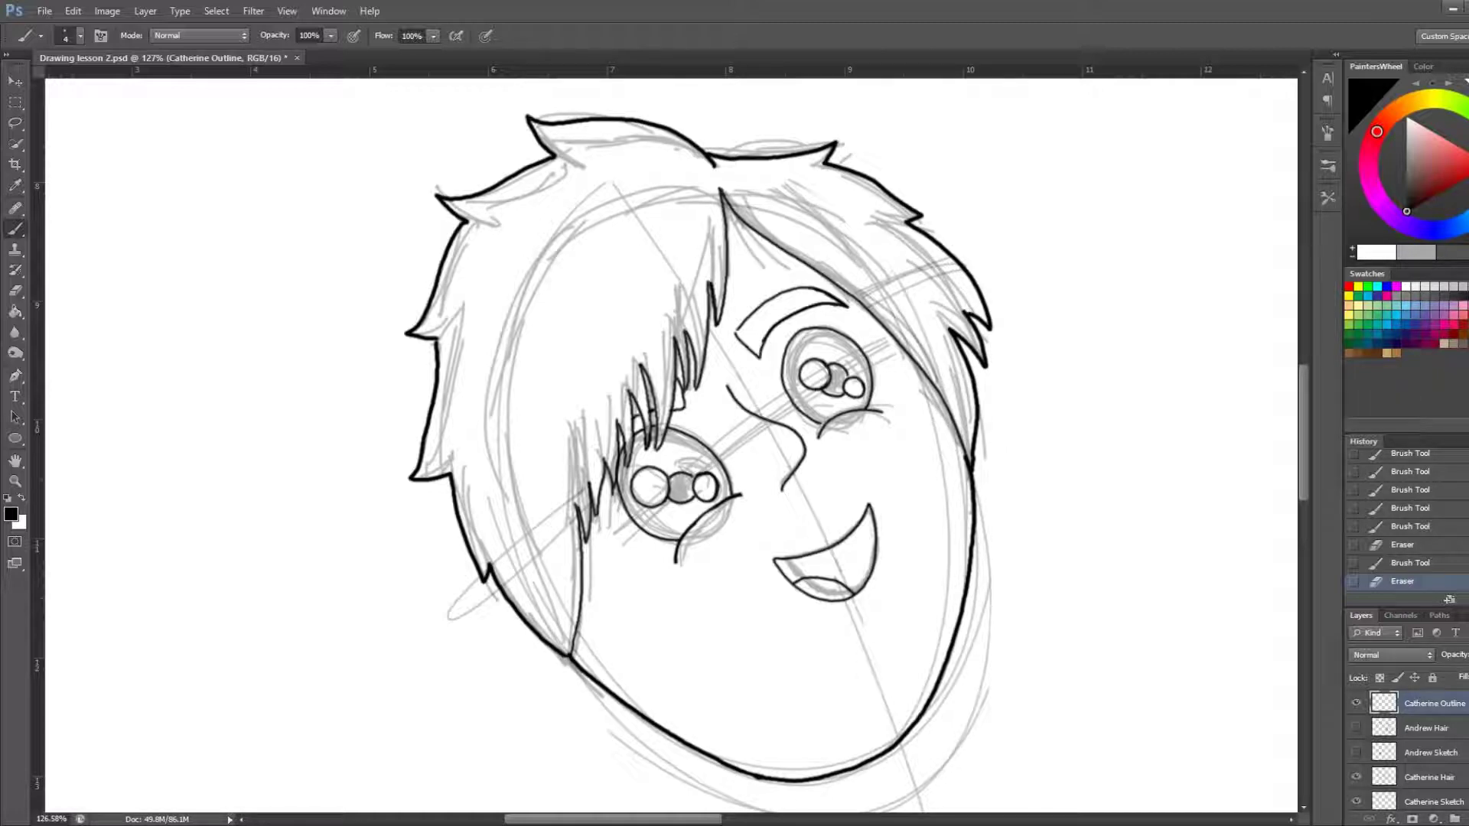
scroll(1415, 746, "down", 1)
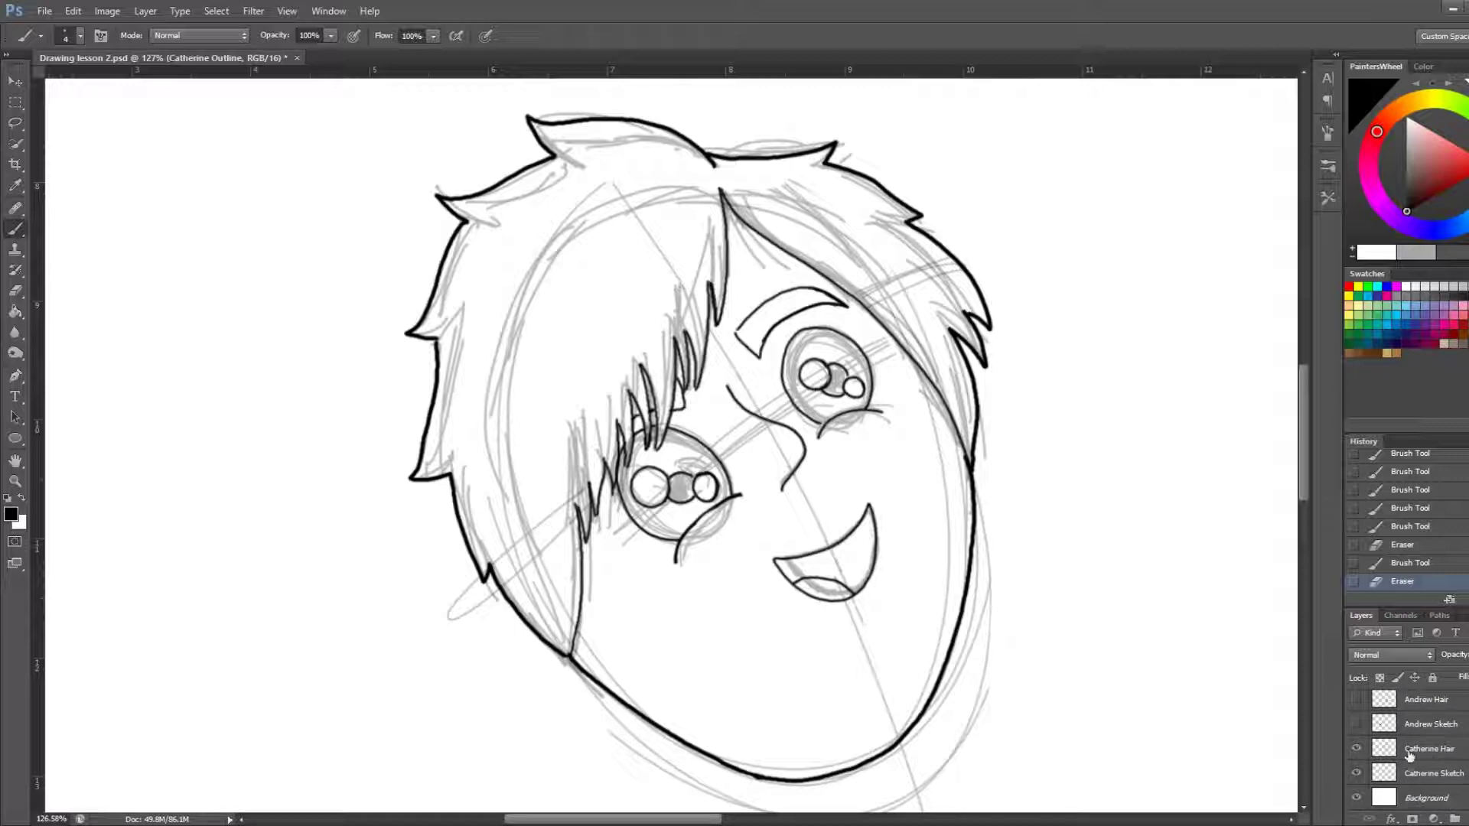
left_click(1357, 749)
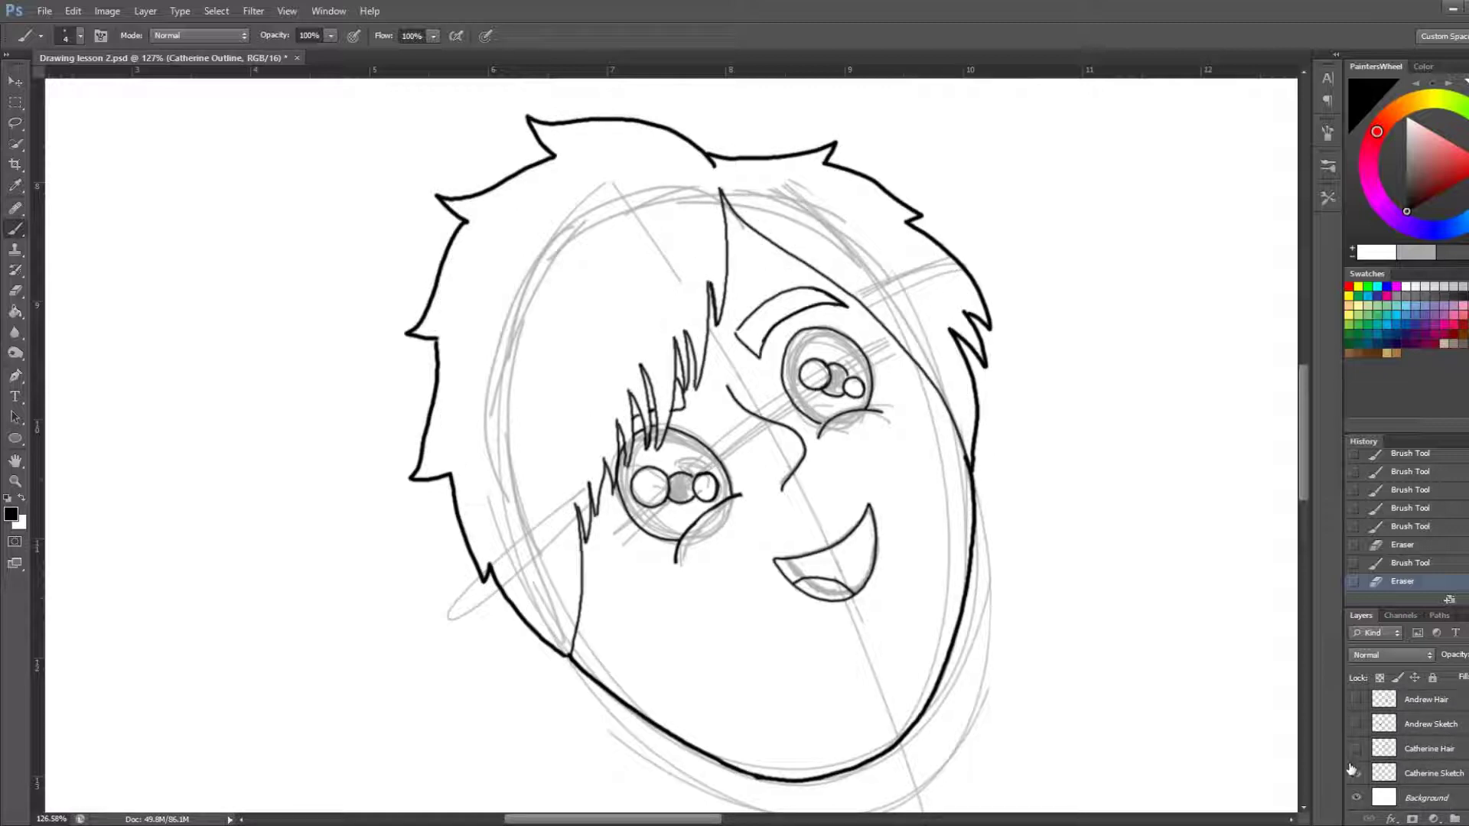
left_click(1358, 774)
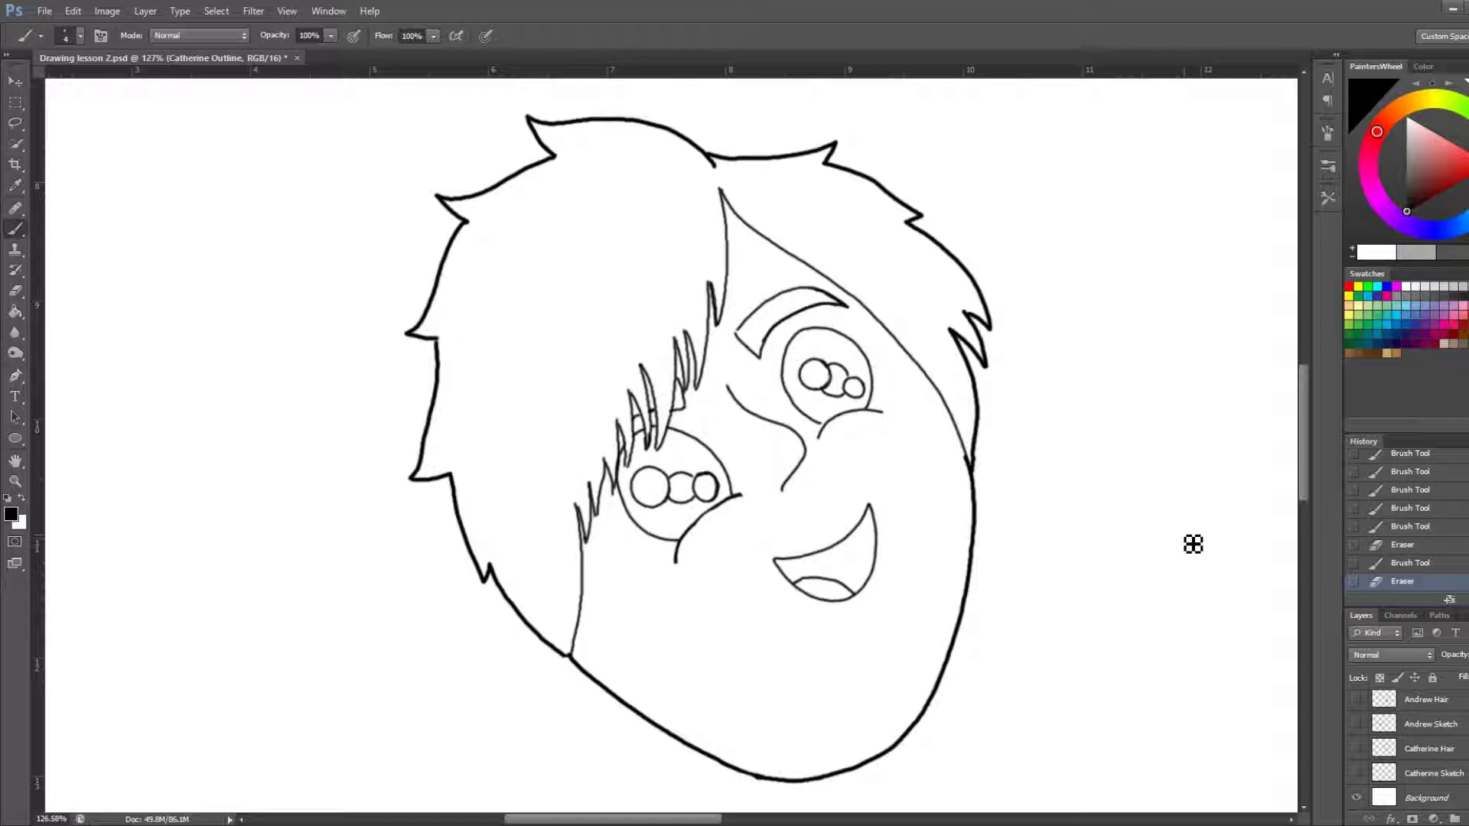
scroll(1193, 544, "down", 2)
scroll(1192, 543, "down", 1)
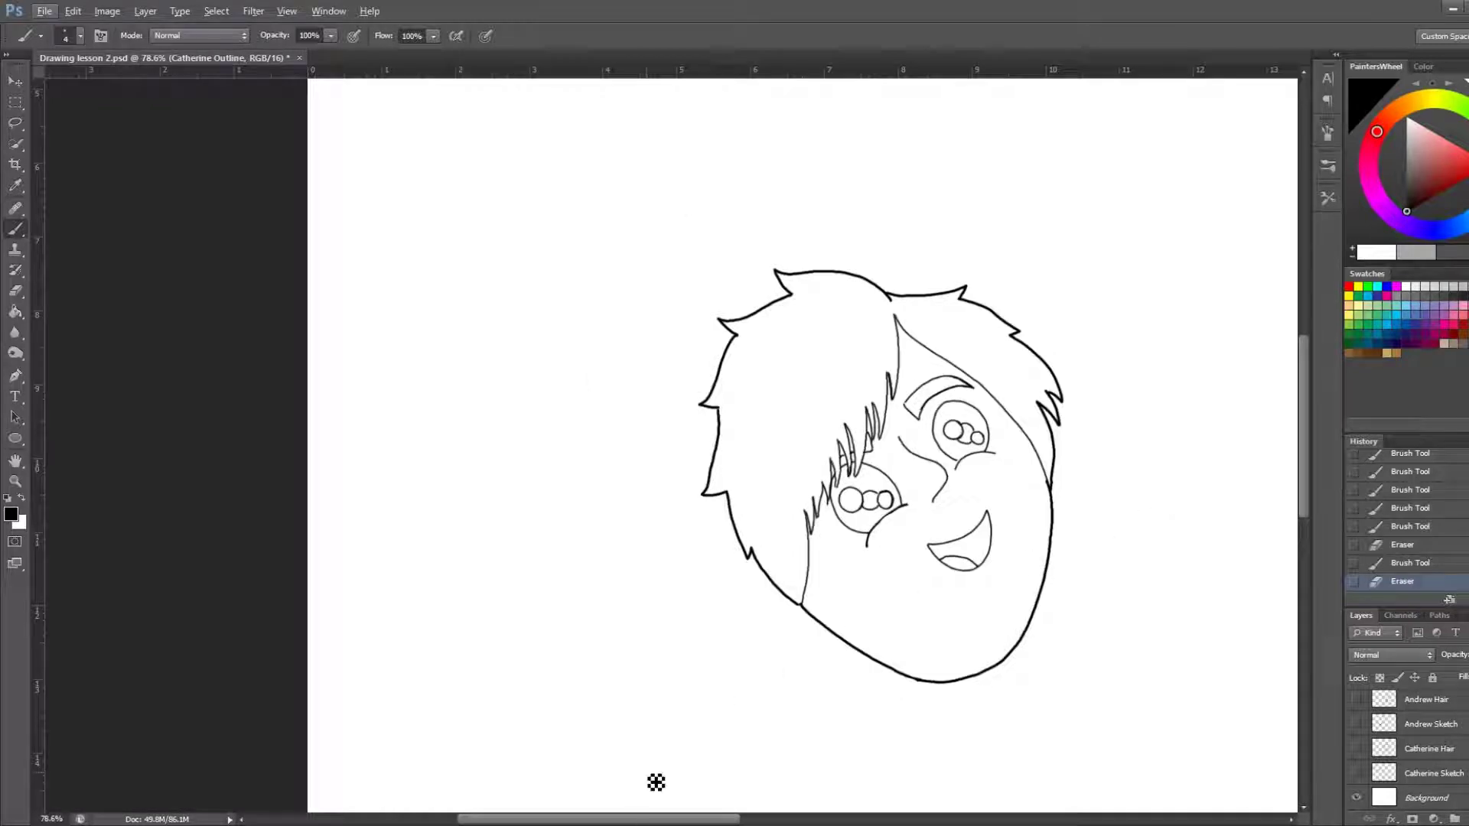
scroll(750, 719, "right", 5)
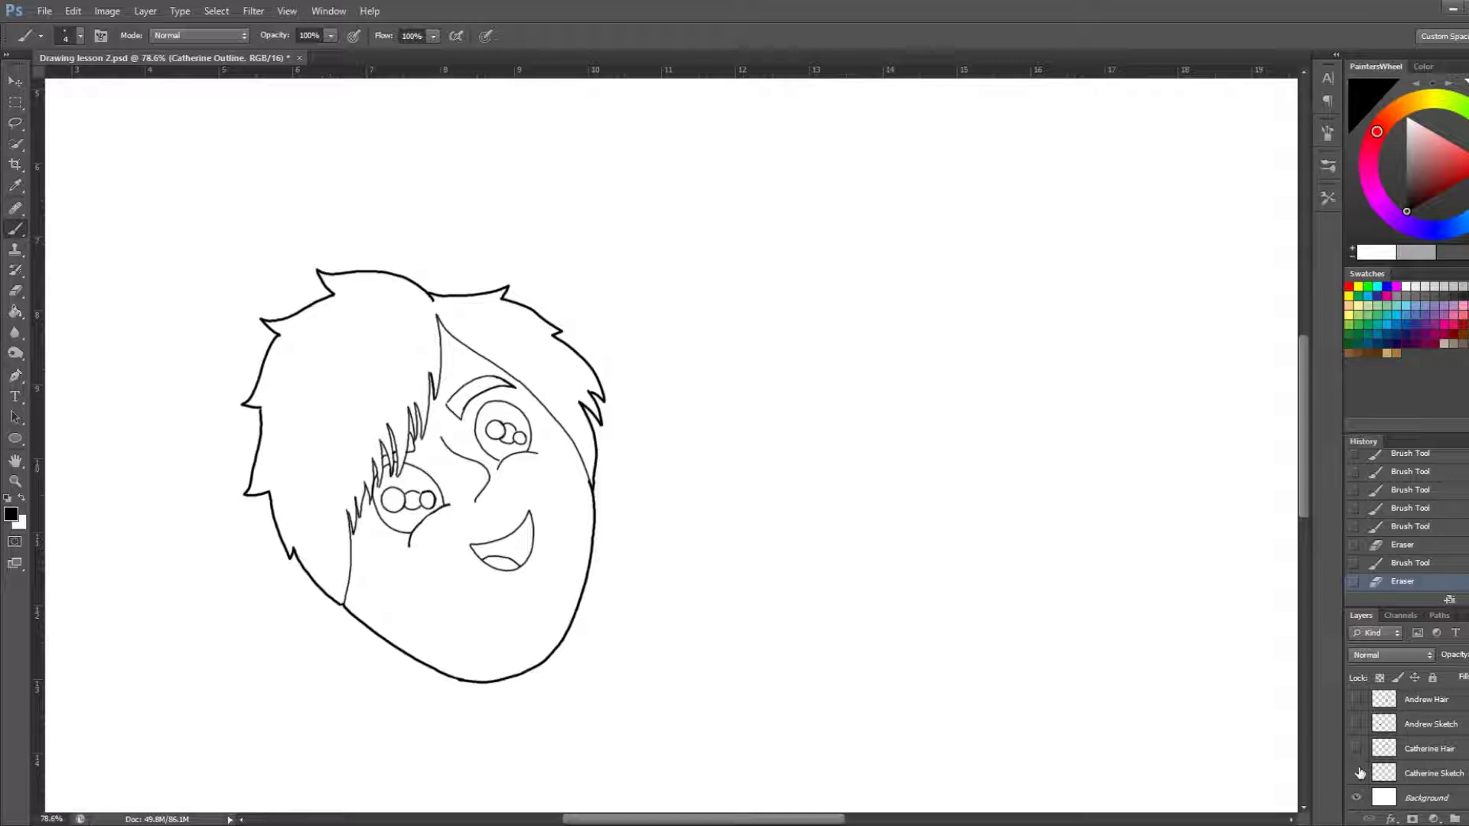
left_click(1357, 724)
left_click(1357, 723)
left_click(1357, 749)
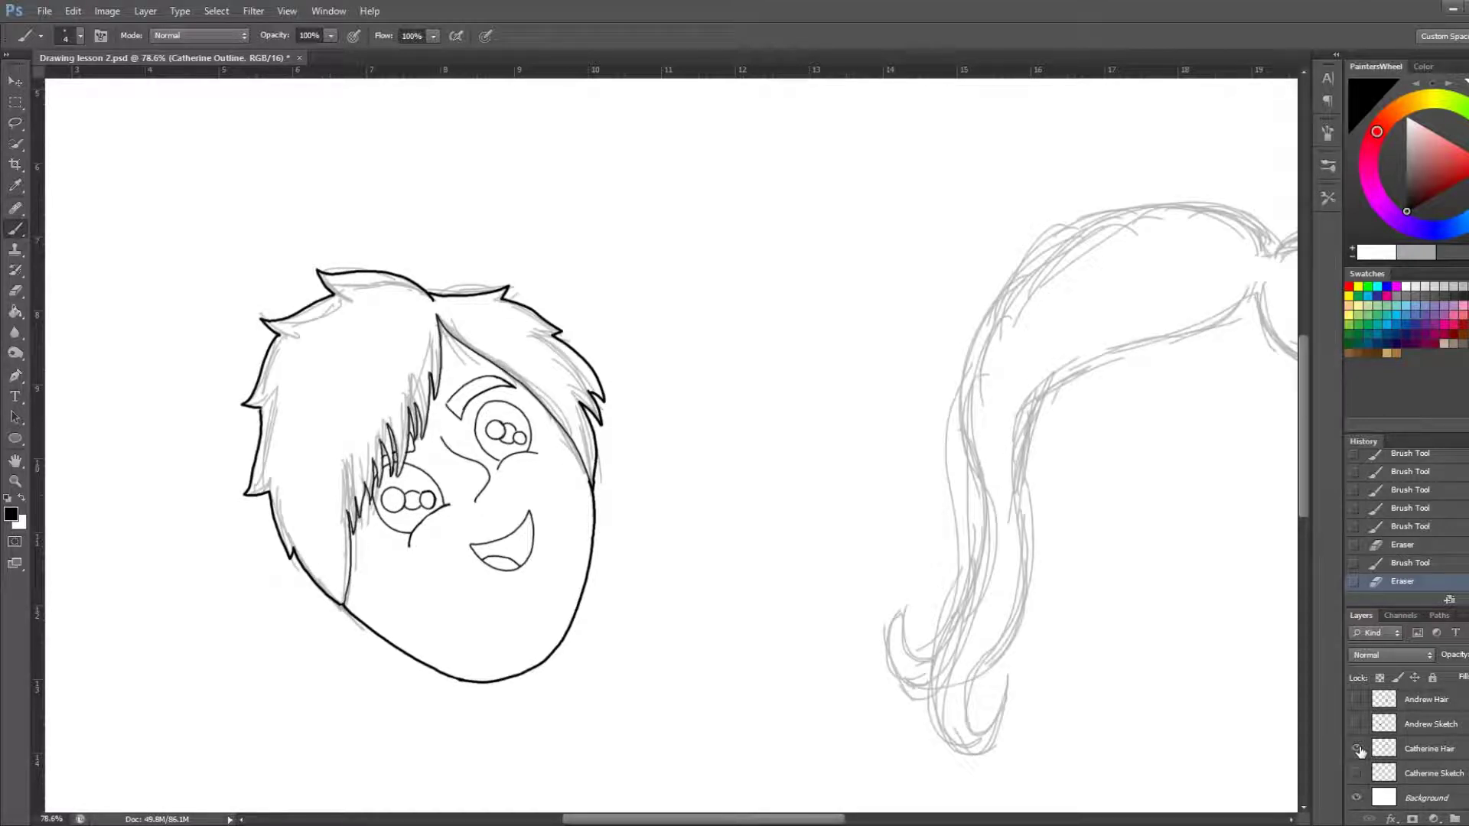
left_click(1358, 748)
left_click(1358, 772)
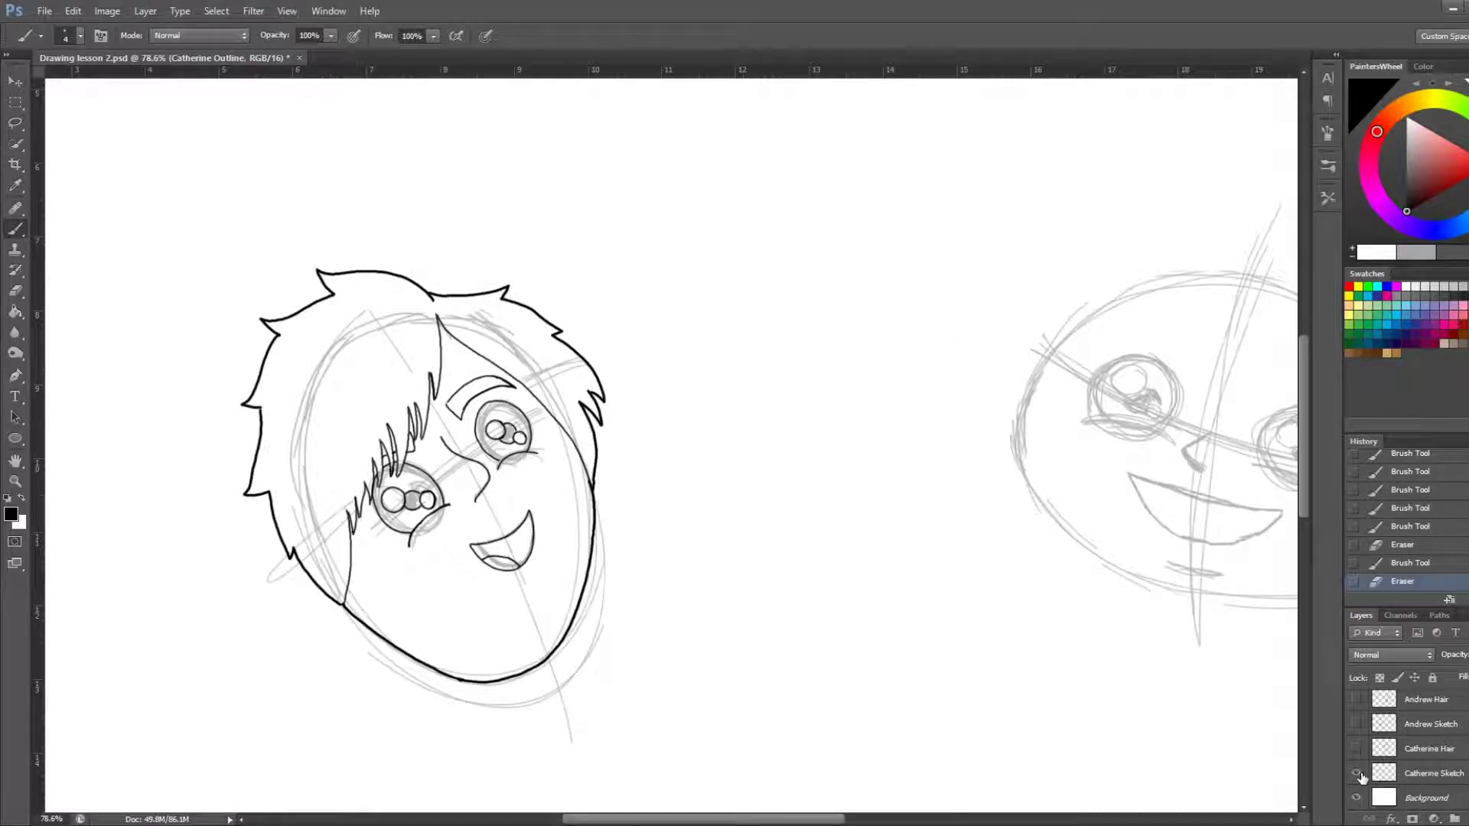
left_click(1357, 773)
left_click(1358, 773)
left_click(1358, 773)
left_click(1358, 773)
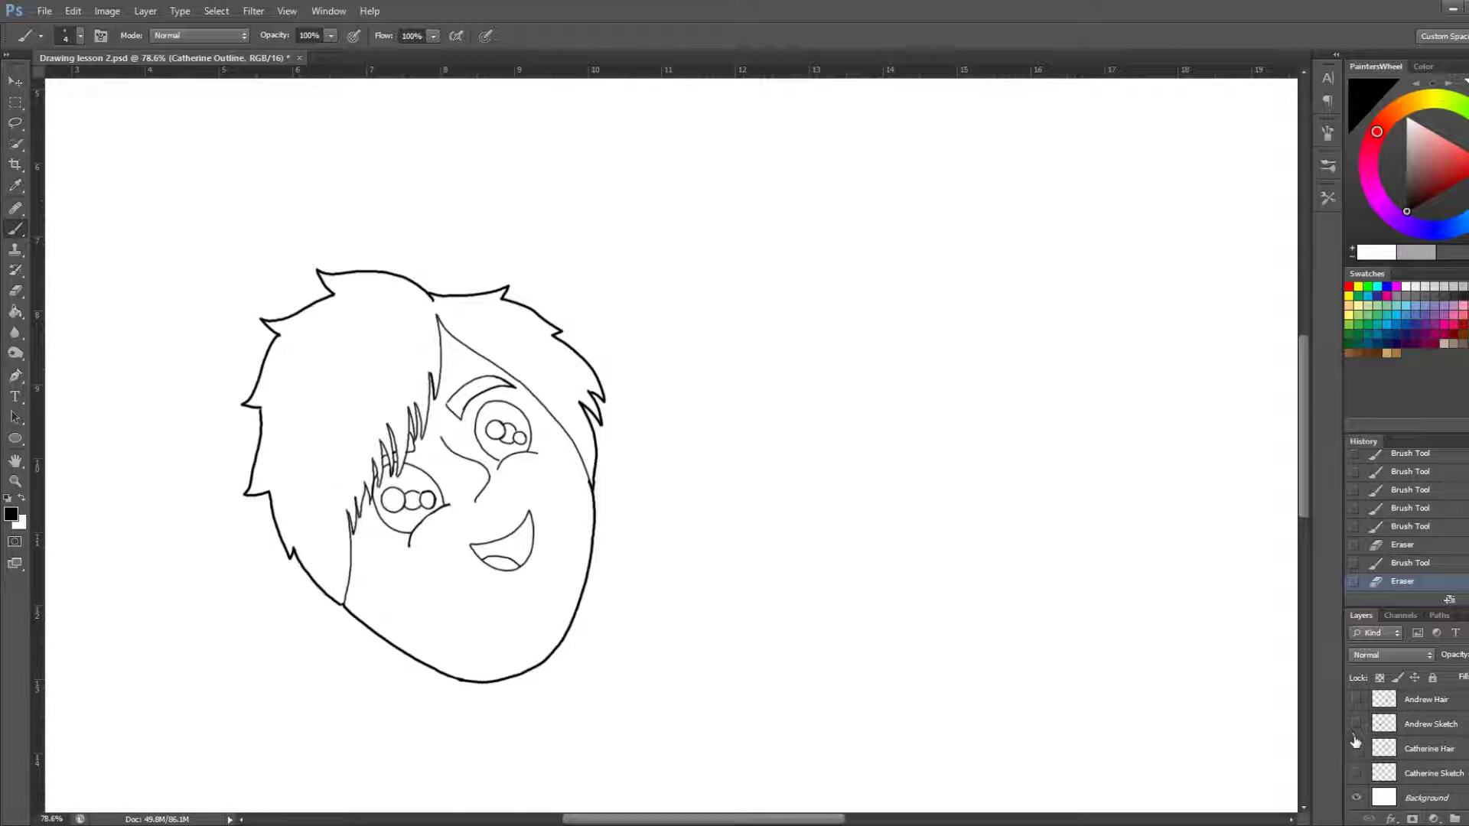
Show the Andrew Sketch and Andrew Hair layers and hide Catherine Outline
left_click(1356, 723)
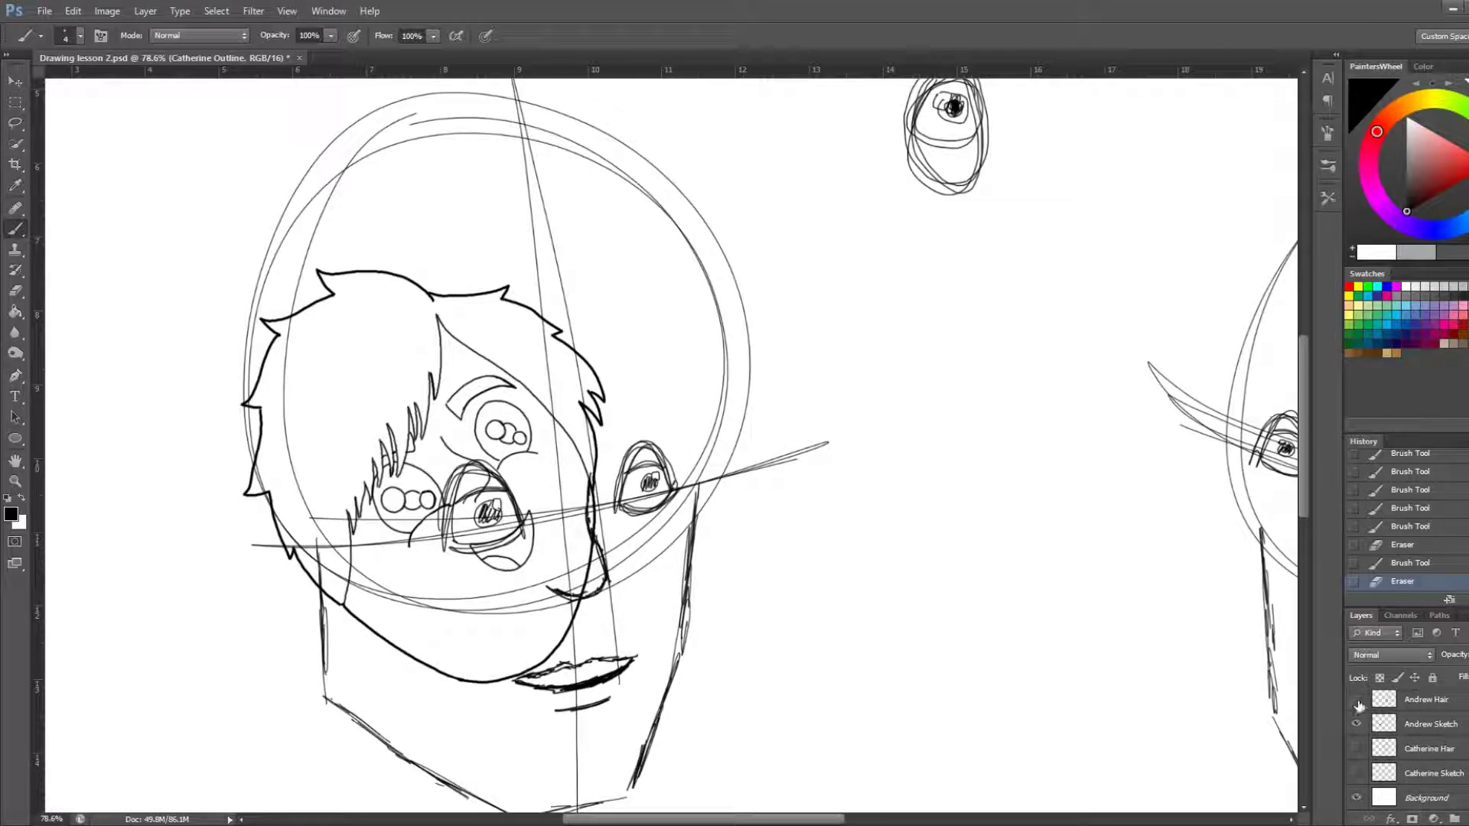
left_click(1357, 699)
scroll(1369, 765, "up", 1)
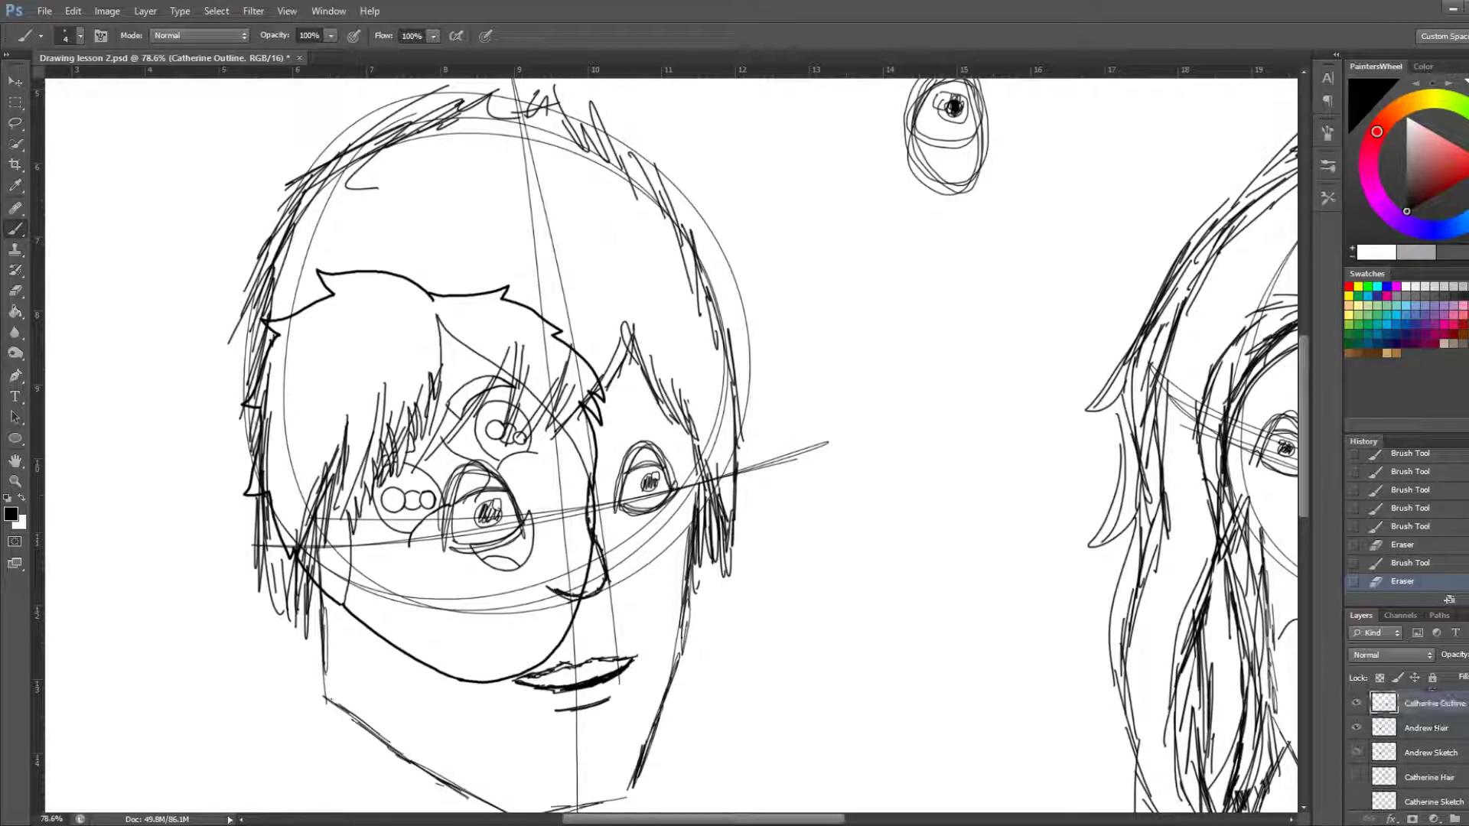
left_click(1350, 729)
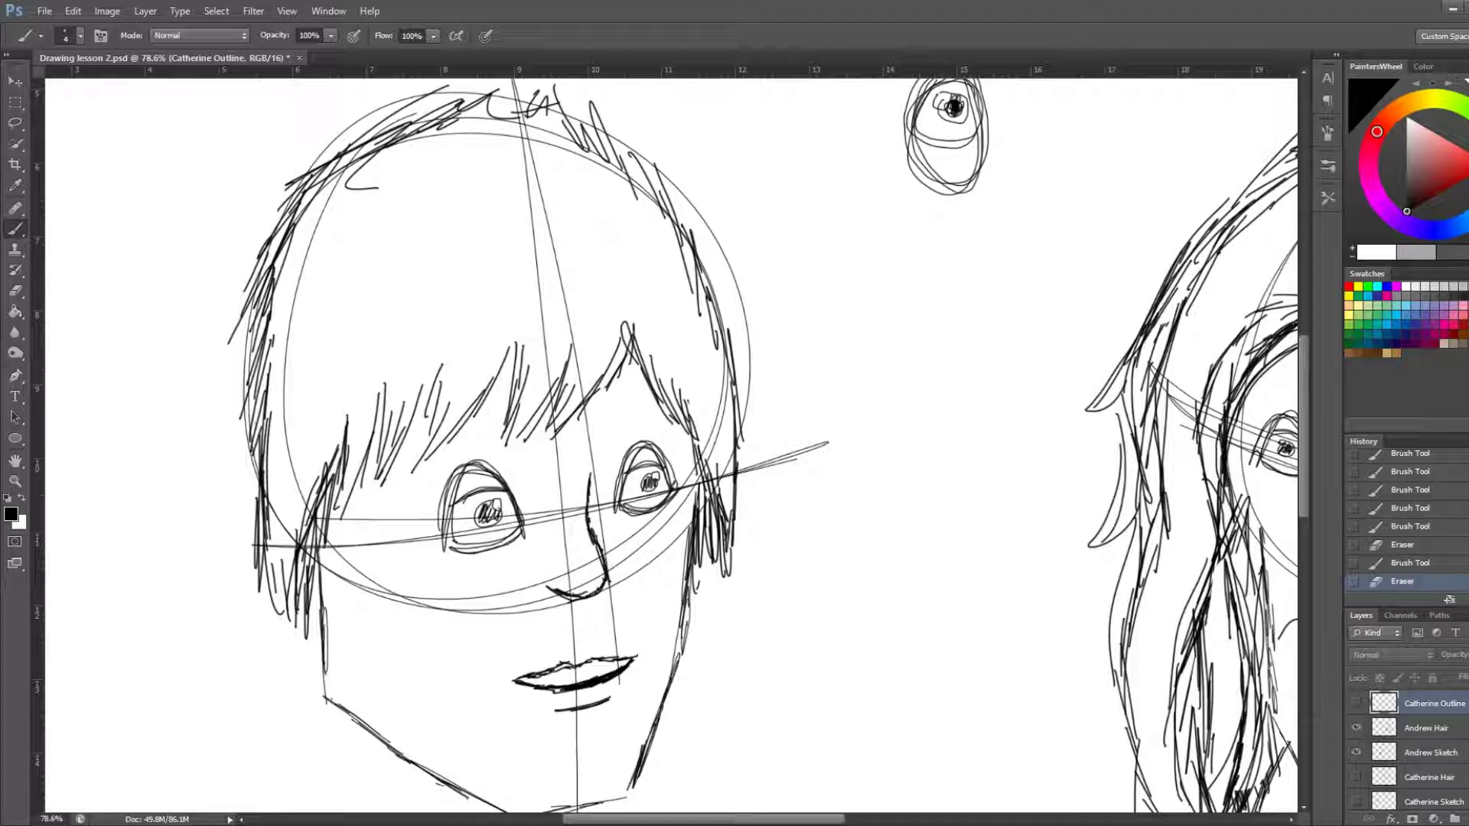
Add a new empty layer on top of the stack
scroll(612, 459, "down", 3)
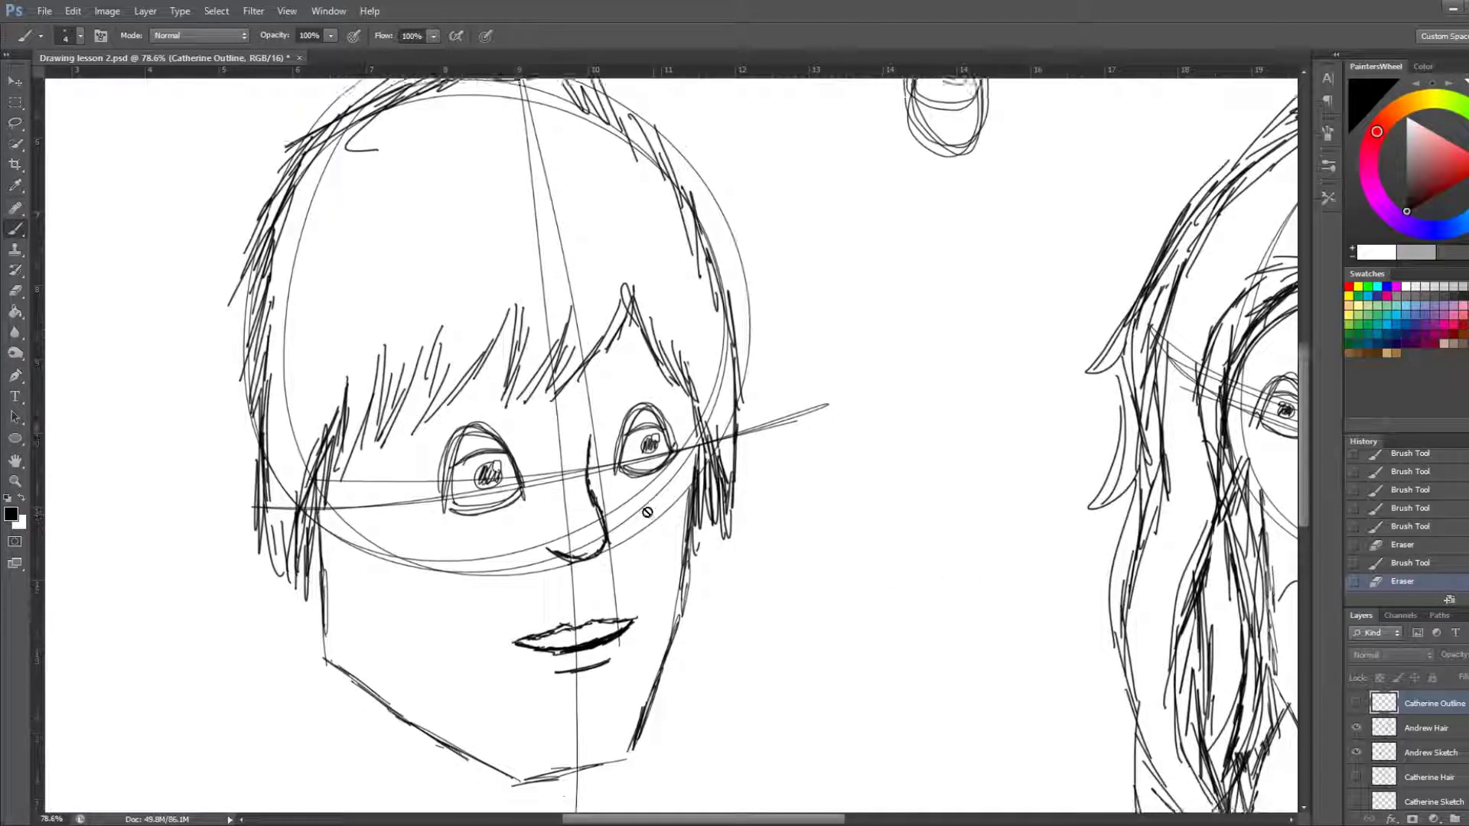
scroll(507, 489, "up", 3)
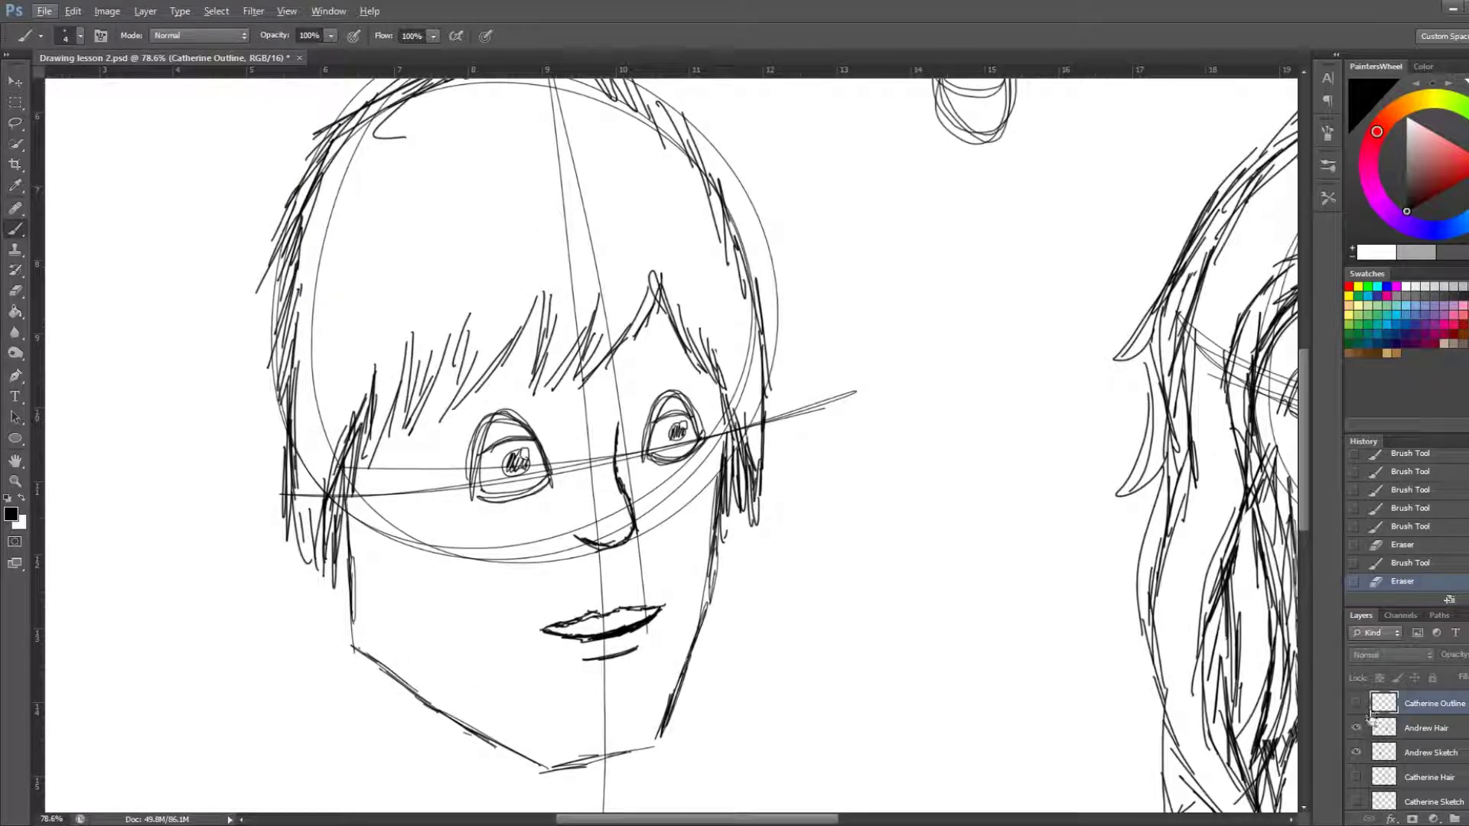
key("ctrl+shift+alt+n")
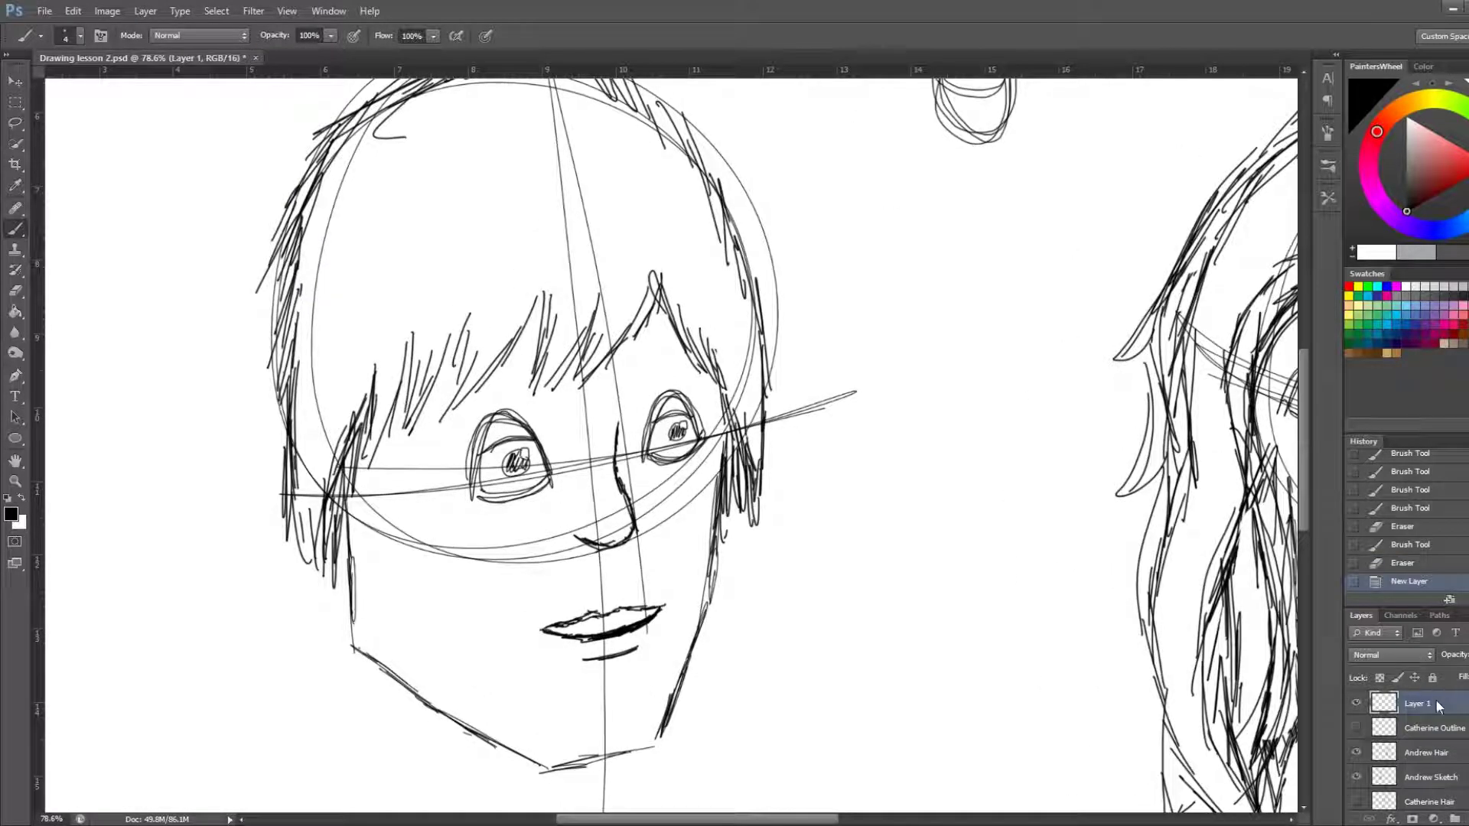
Rename Layer 1 to 'Andrew Outline', then begin lowering the Andrew Sketch layer's opacity
key("space")
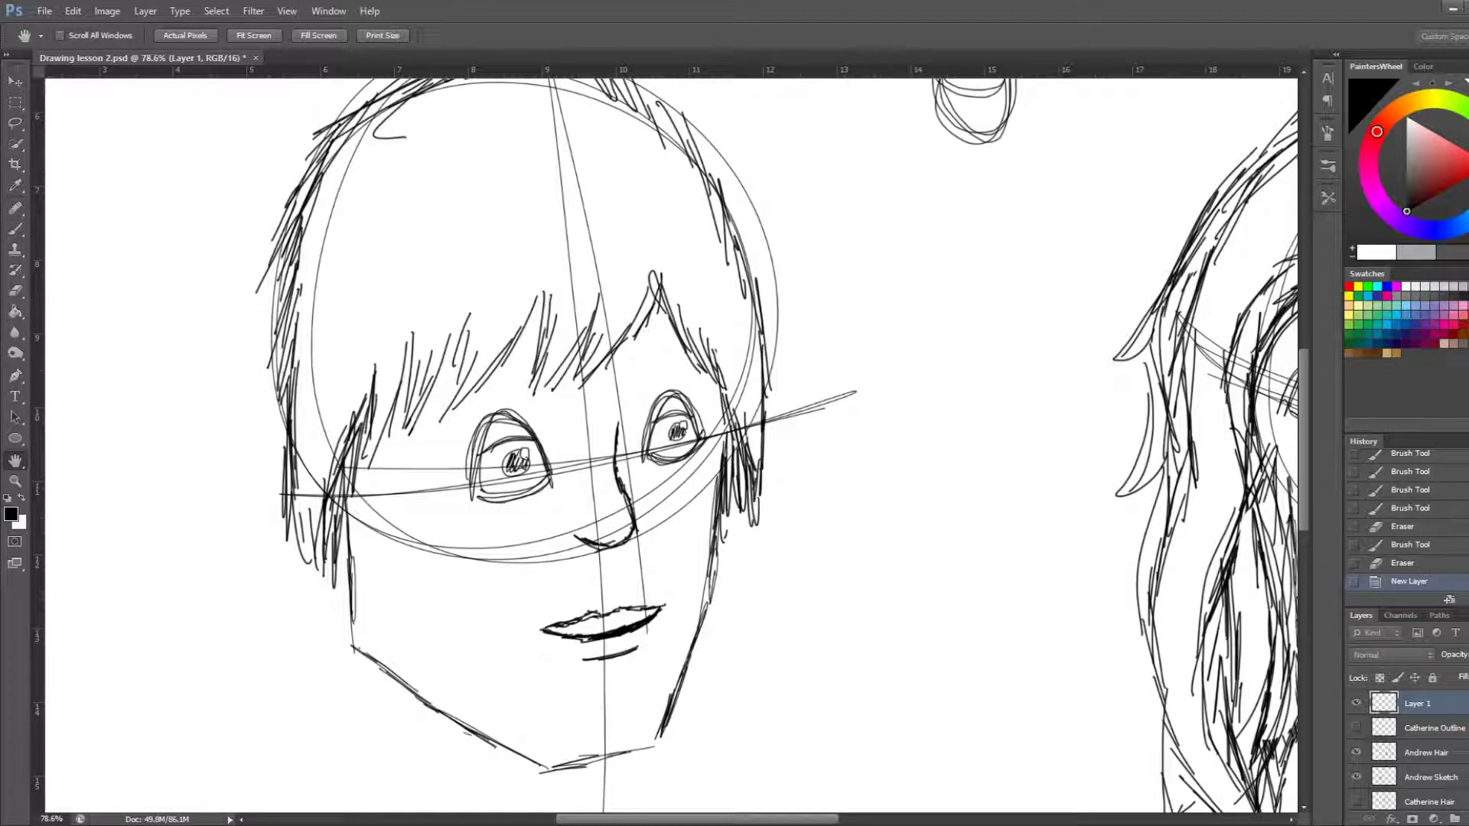
key("b")
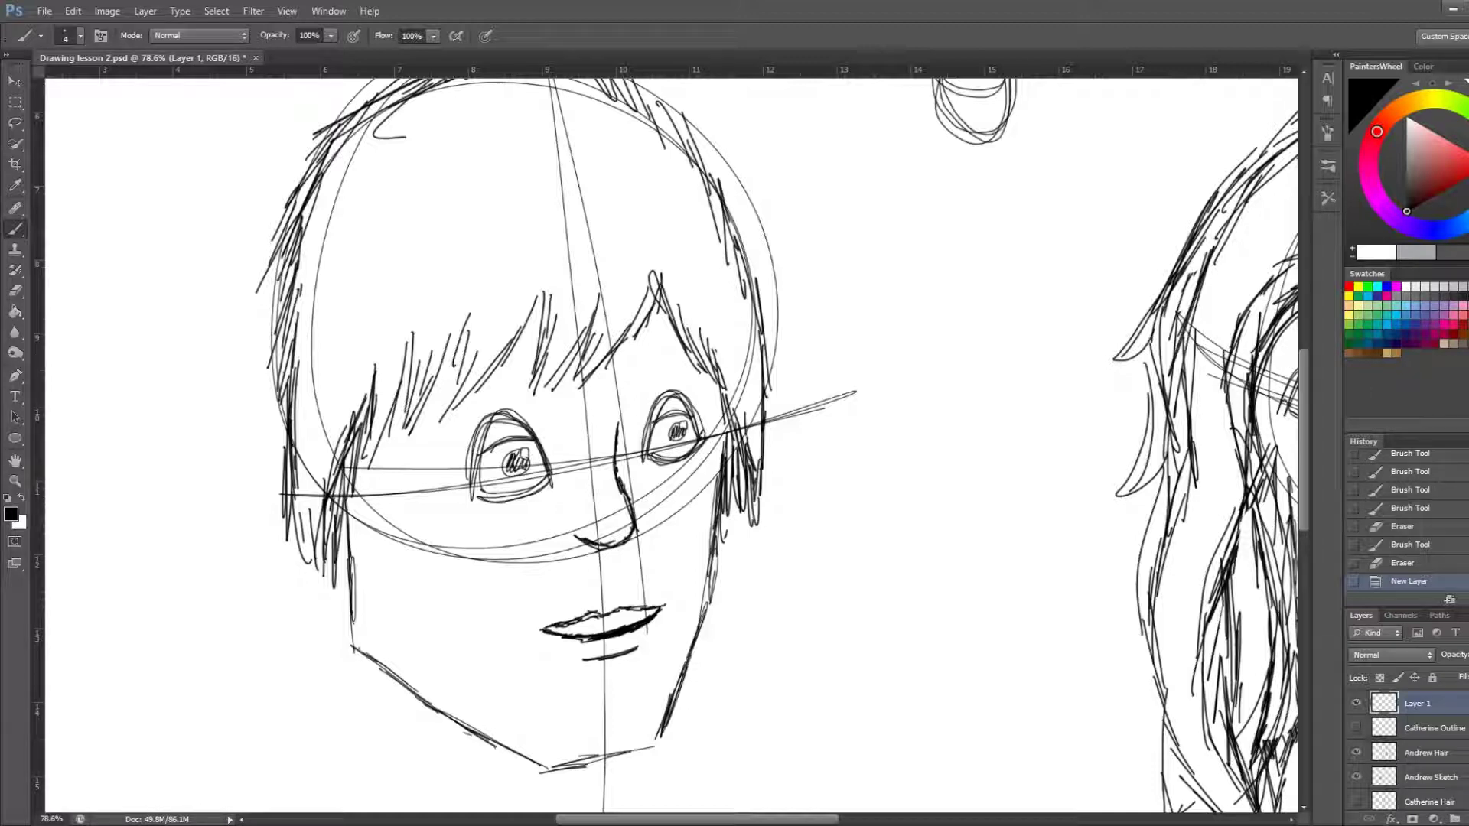
double_click(1419, 704)
type("Andrew")
type(" Outline")
key("Return")
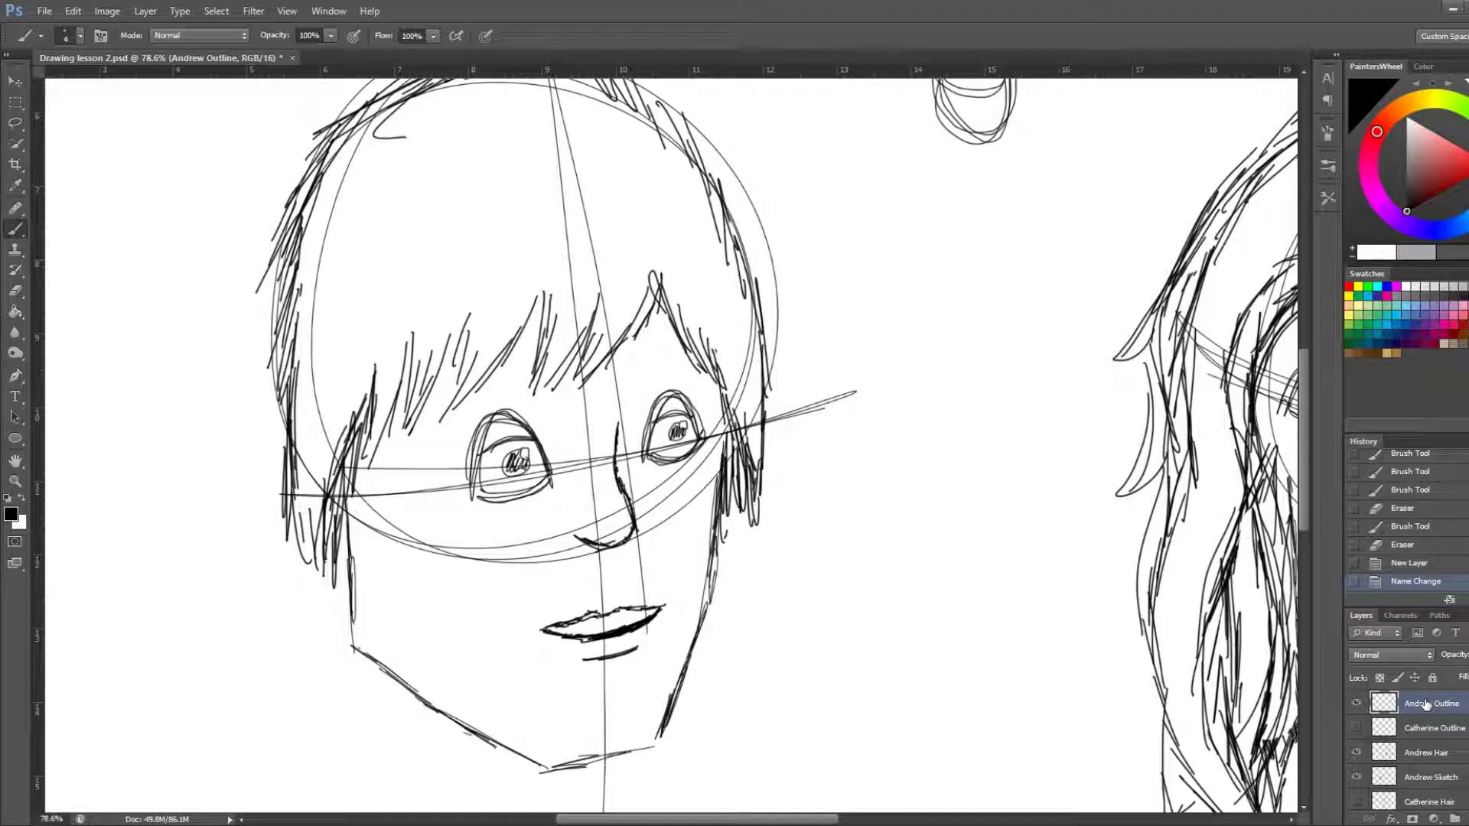
left_click(1439, 777)
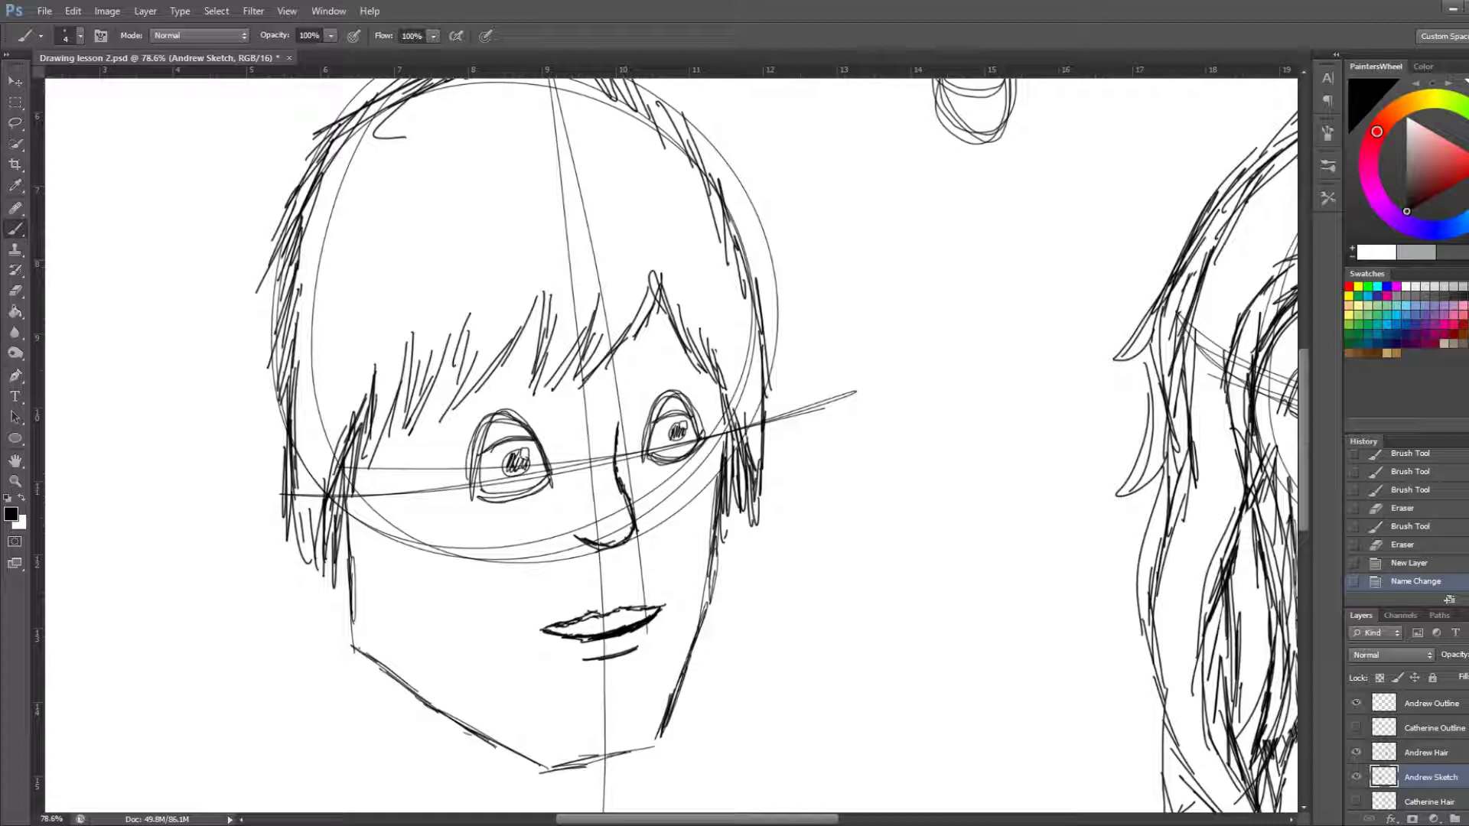
left_click_drag(1463, 681, 1457, 681)
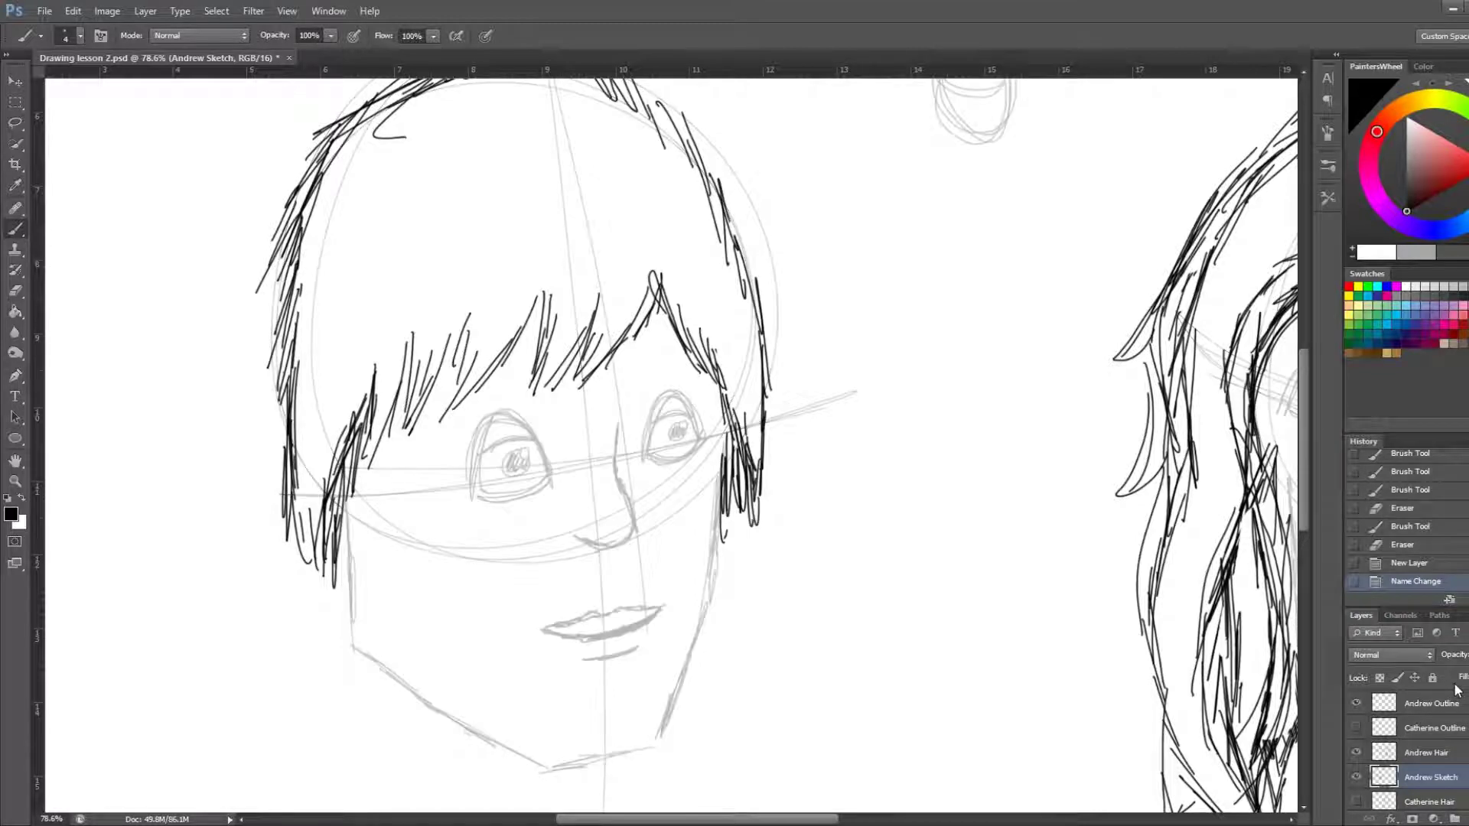
Fade the Andrew Hair layer to light grey and make Andrew Outline active again
left_click(1457, 753)
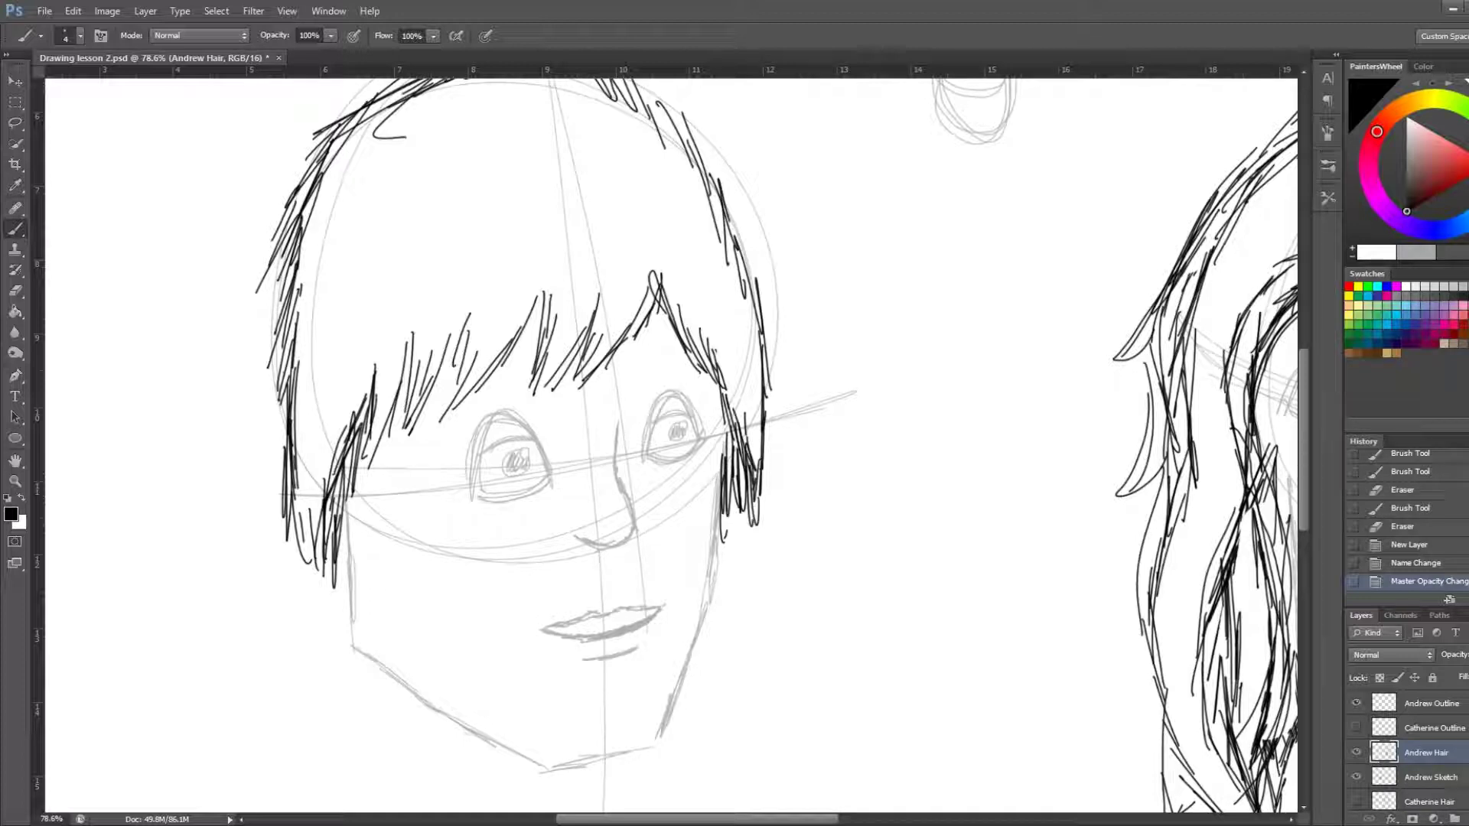
left_click_drag(1464, 687, 1456, 697)
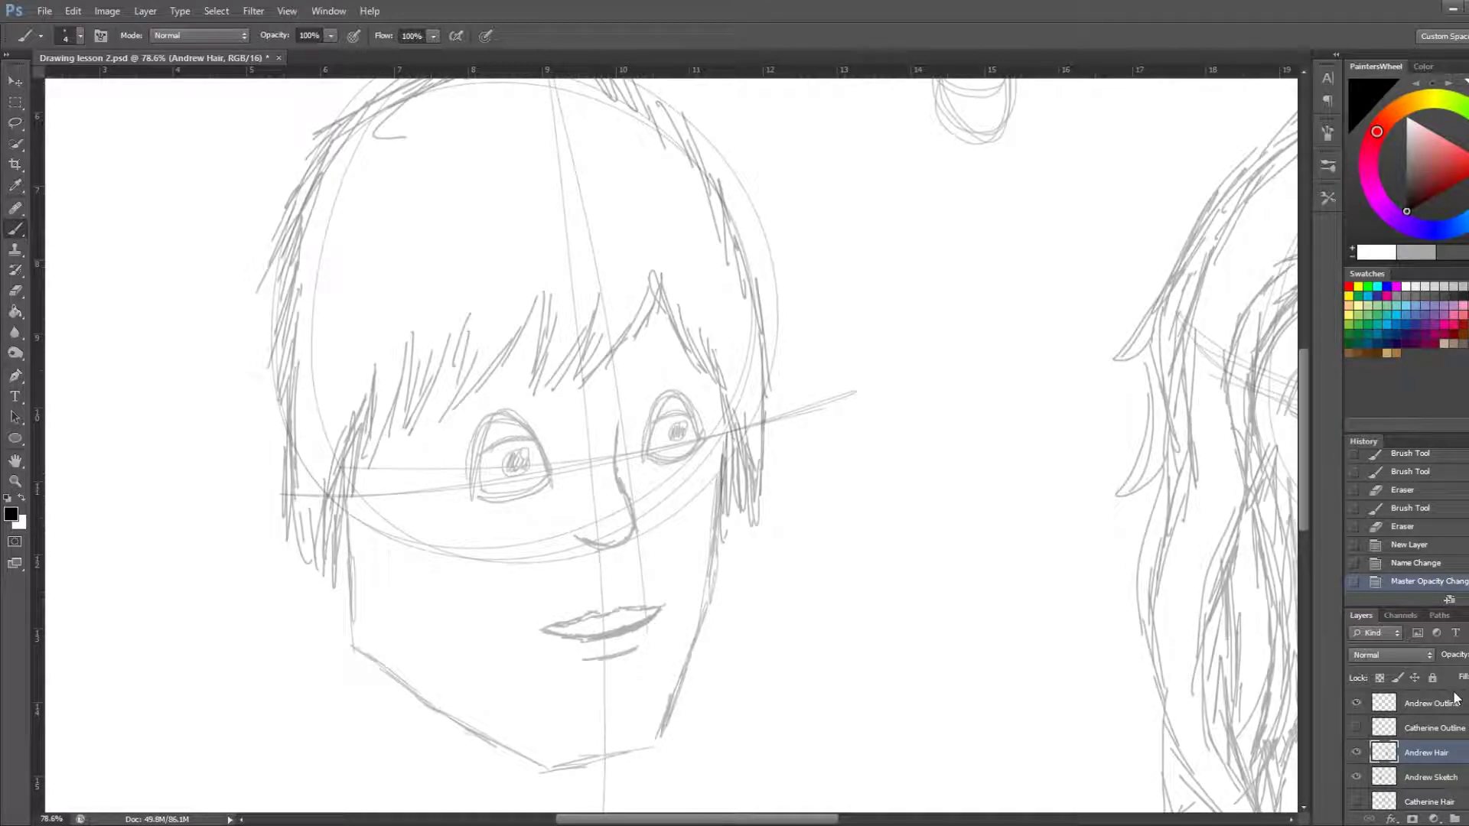
left_click_drag(1456, 698, 1458, 696)
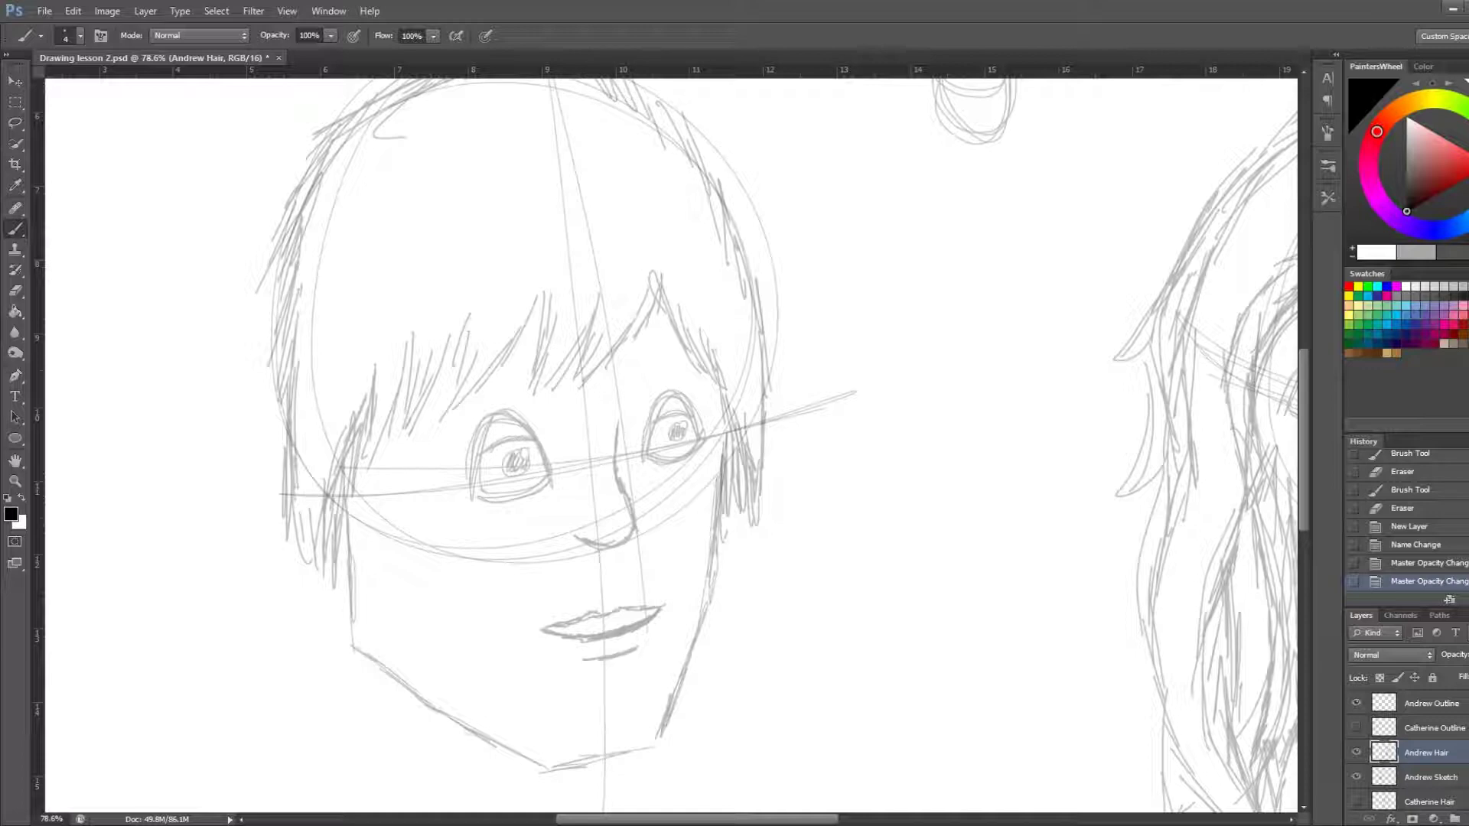
left_click(1445, 707)
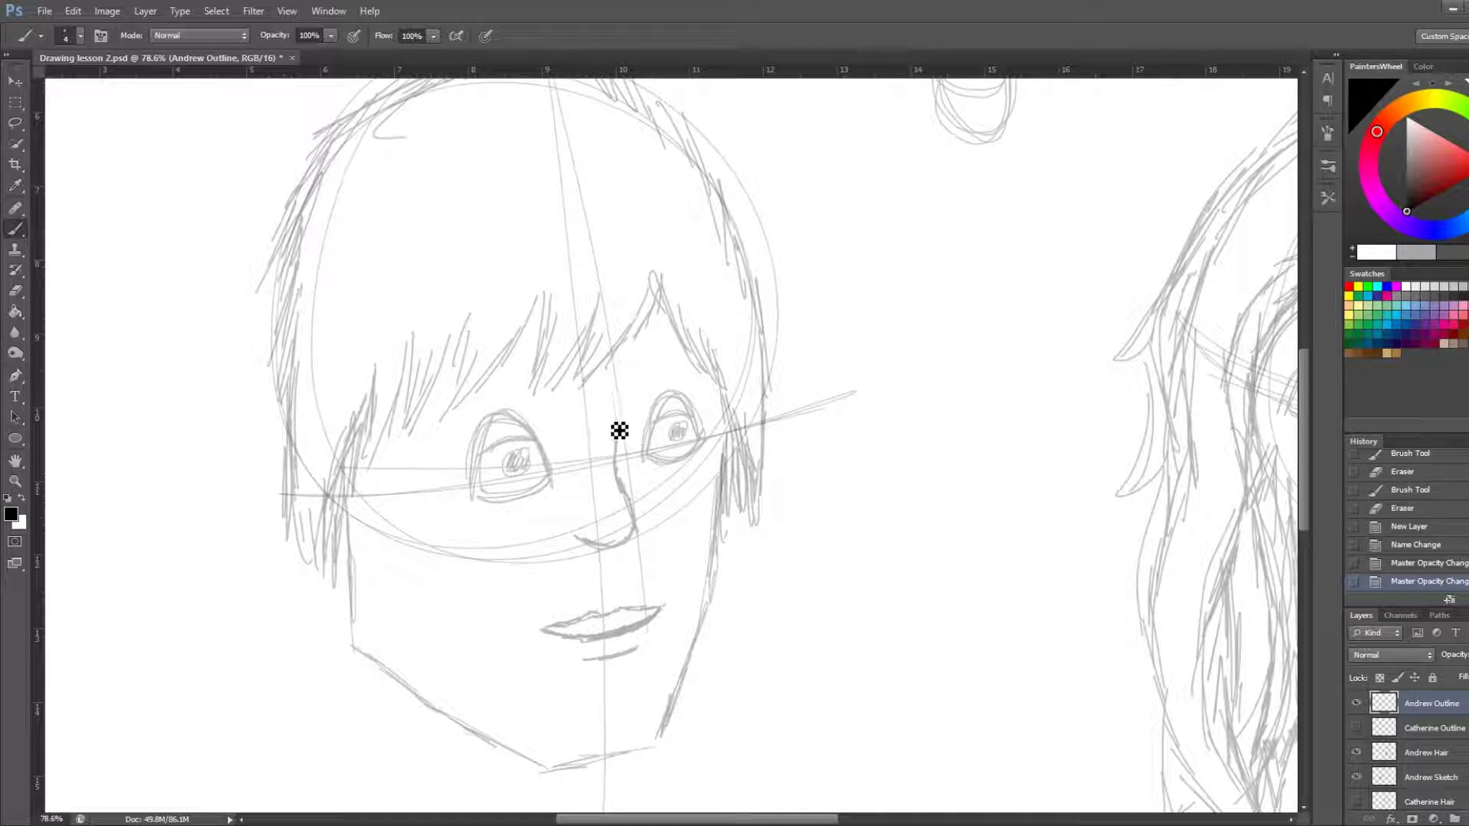
left_click(818, 446)
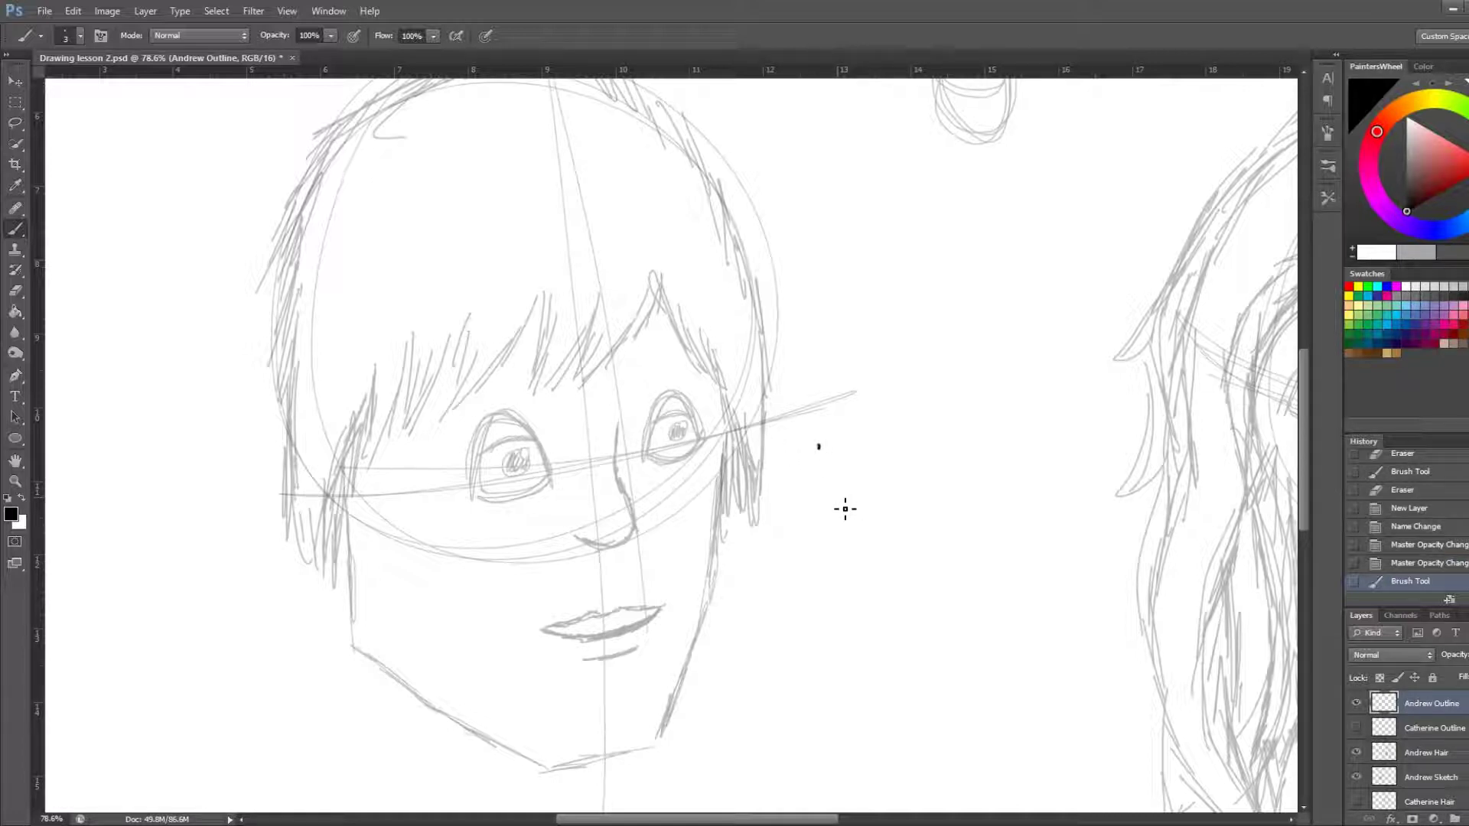
Undo the stray dot, thin the brush, and ink the left eye's upper and lower edges
key("ctrl+z")
key("bracketleft")
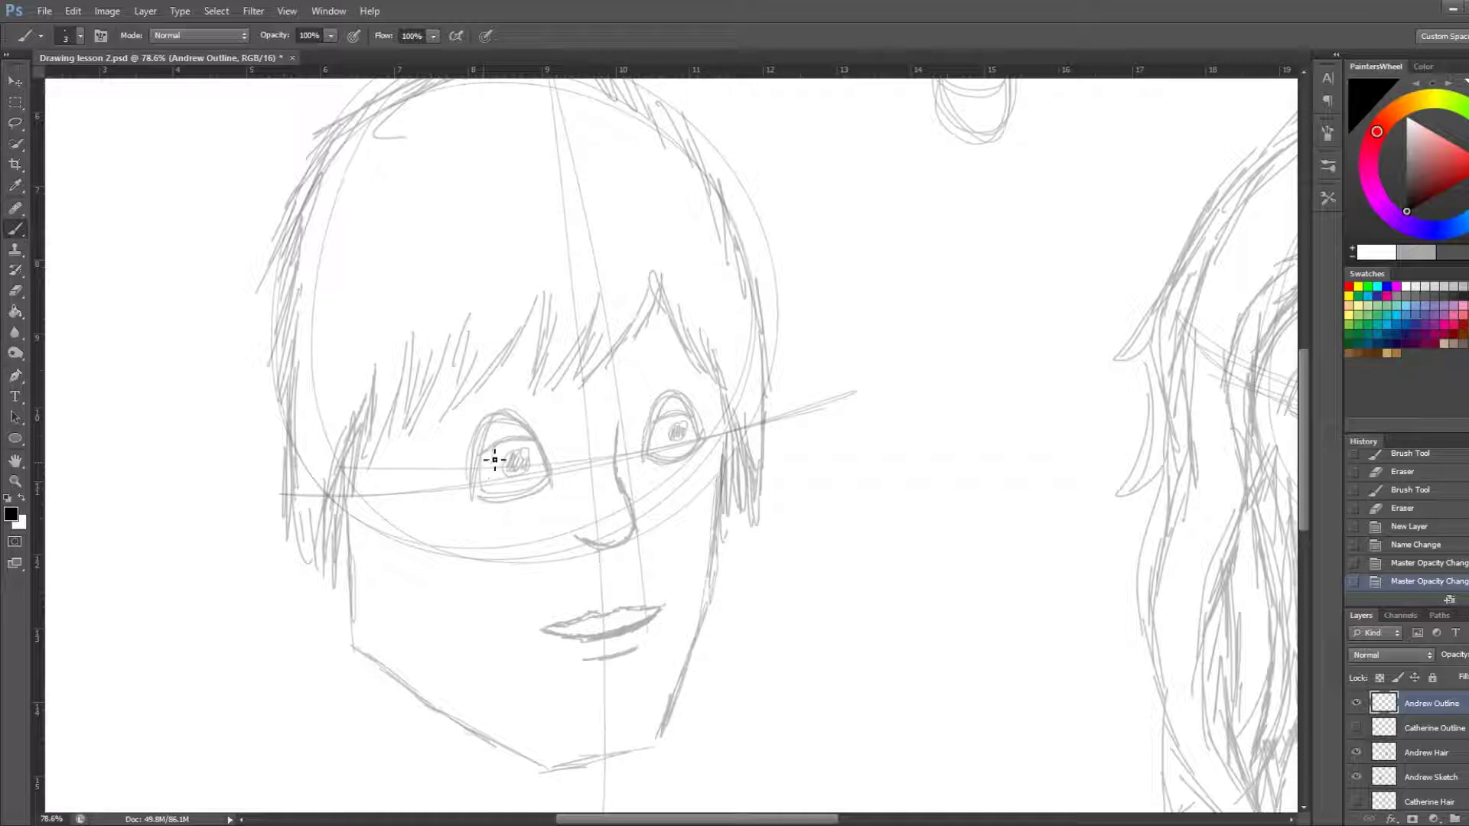
left_click(551, 475)
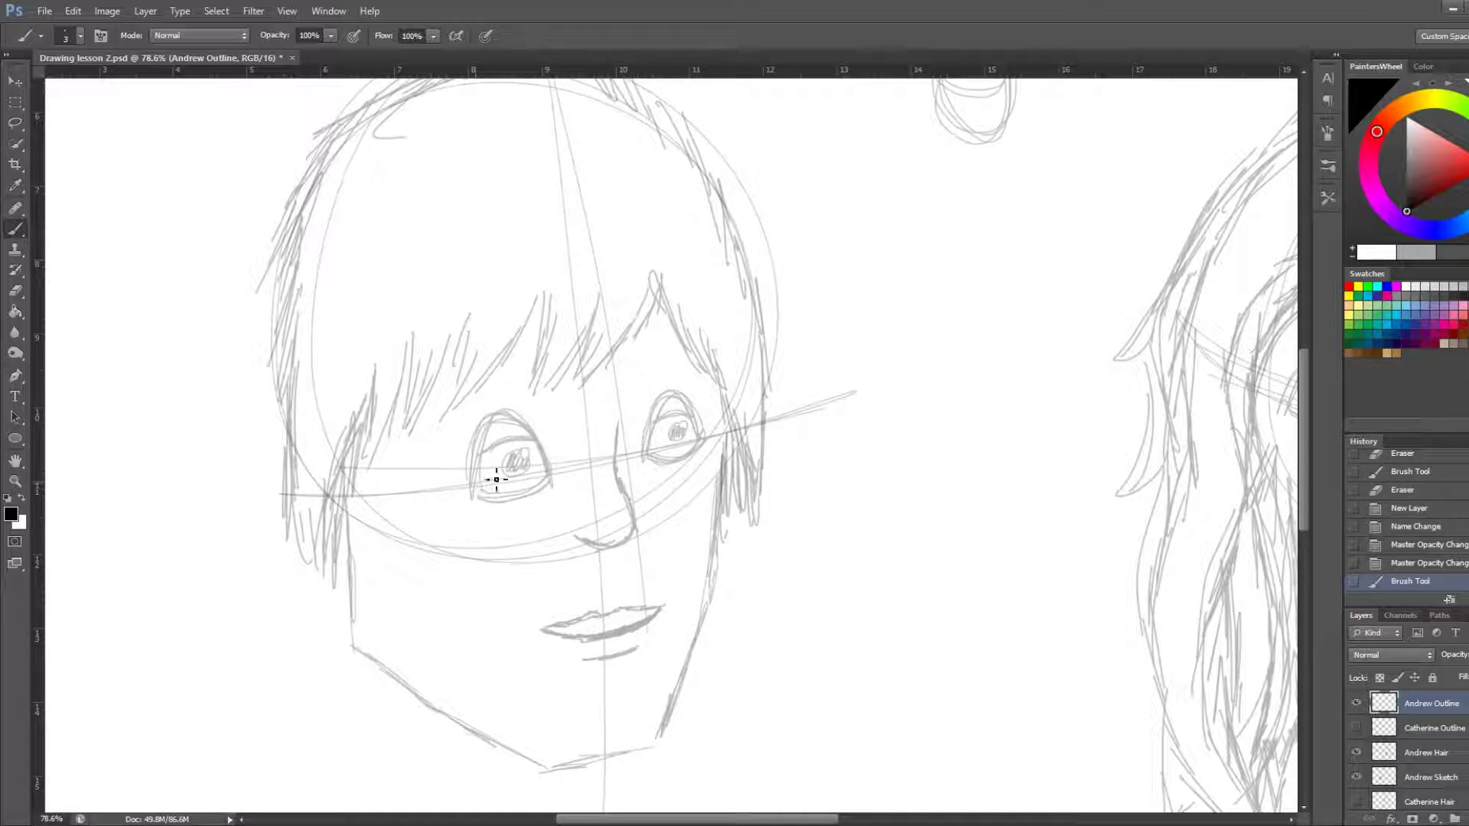
mouse_move(551, 474)
left_mouse_down()
mouse_move(522, 423)
mouse_move(471, 487)
left_mouse_up()
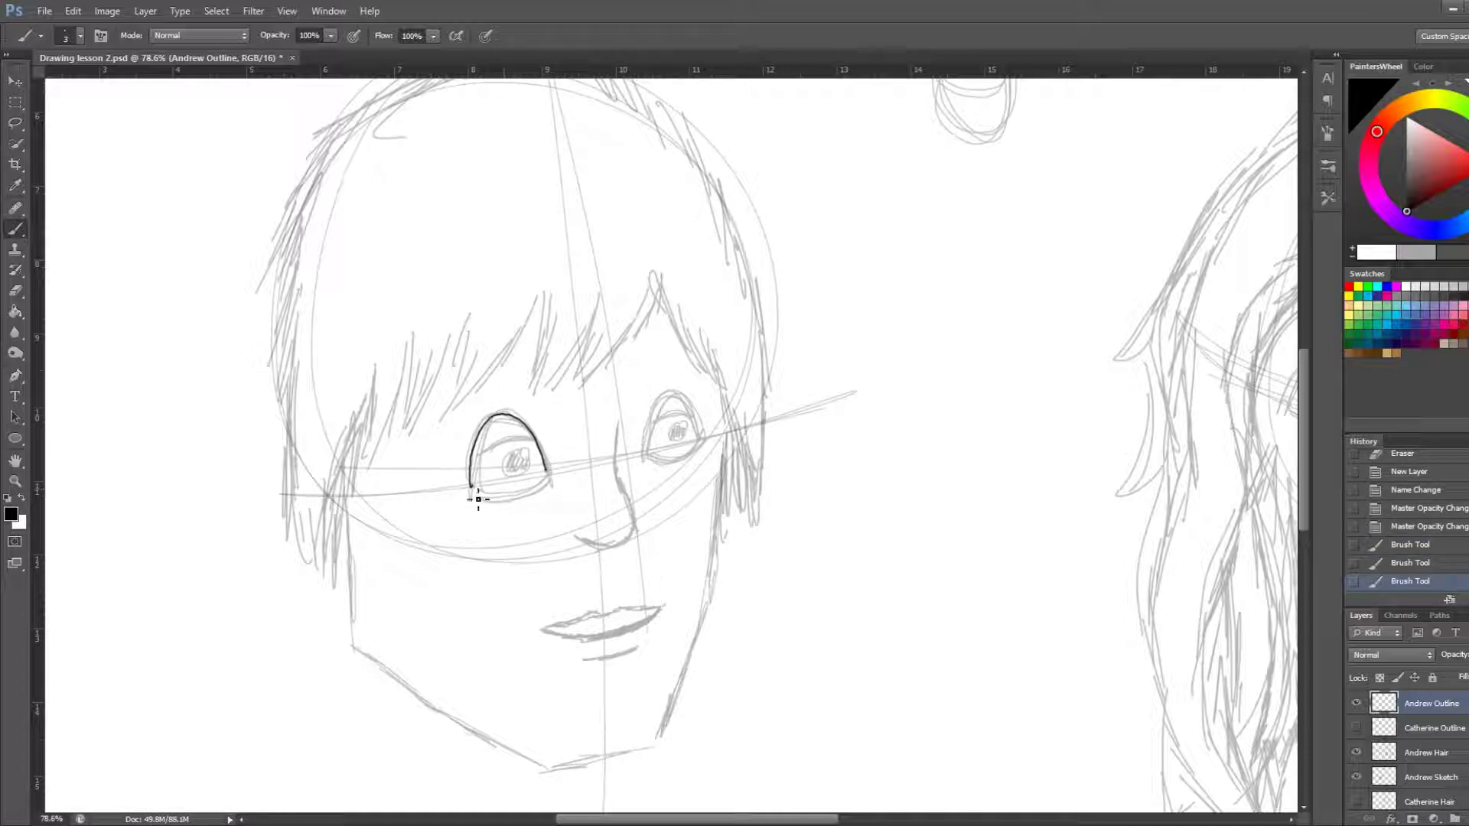
left_click_drag(547, 475, 471, 487)
key("ctrl+z")
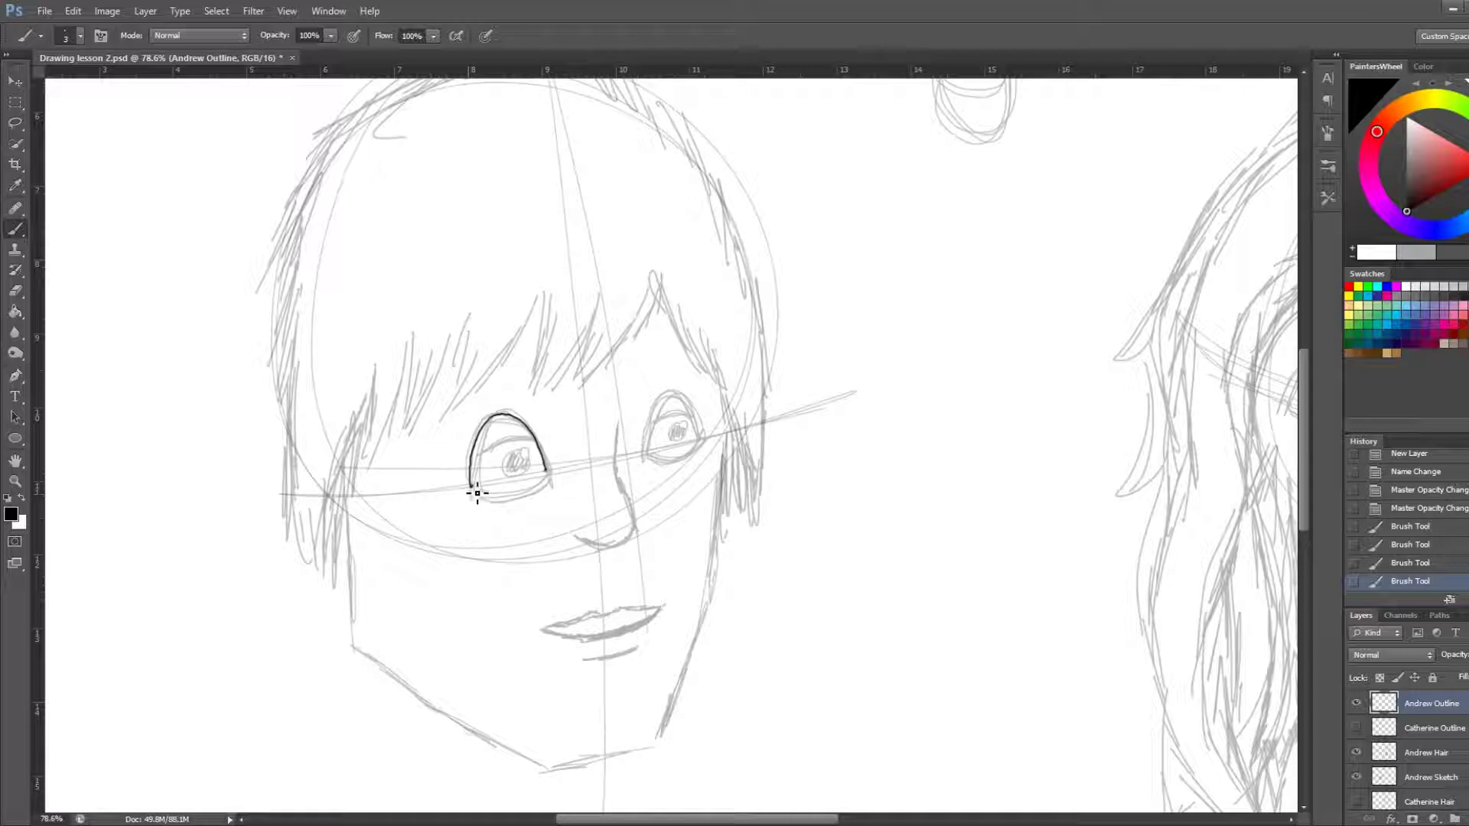
left_click_drag(472, 487, 539, 477)
key("ctrl+z")
left_click_drag(471, 487, 548, 474)
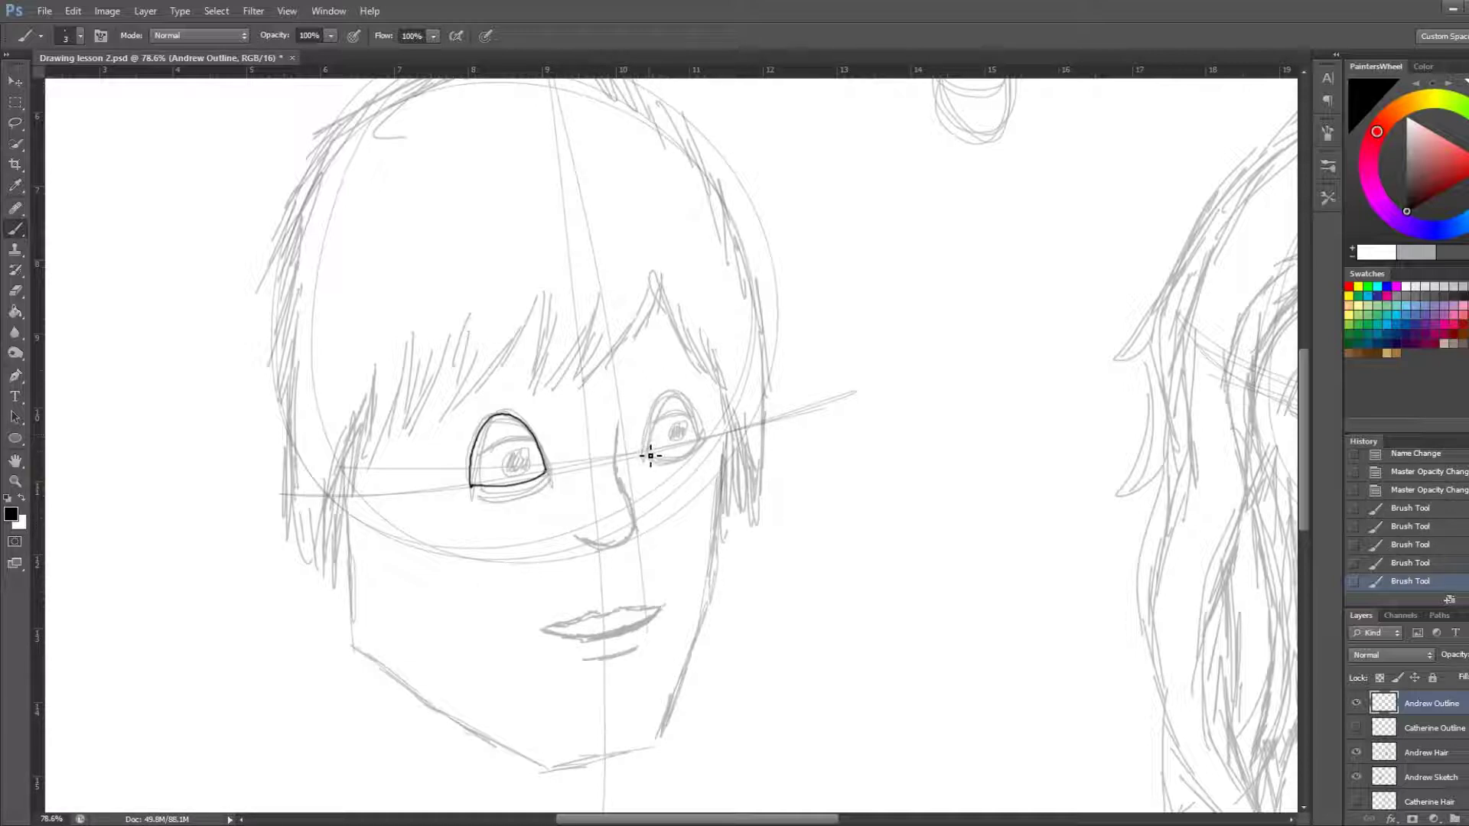
Trace the right eye's outline, then undo those strokes
left_click_drag(647, 451, 691, 404)
mouse_move(691, 404)
left_mouse_down()
mouse_move(703, 441)
mouse_move(646, 454)
left_mouse_up()
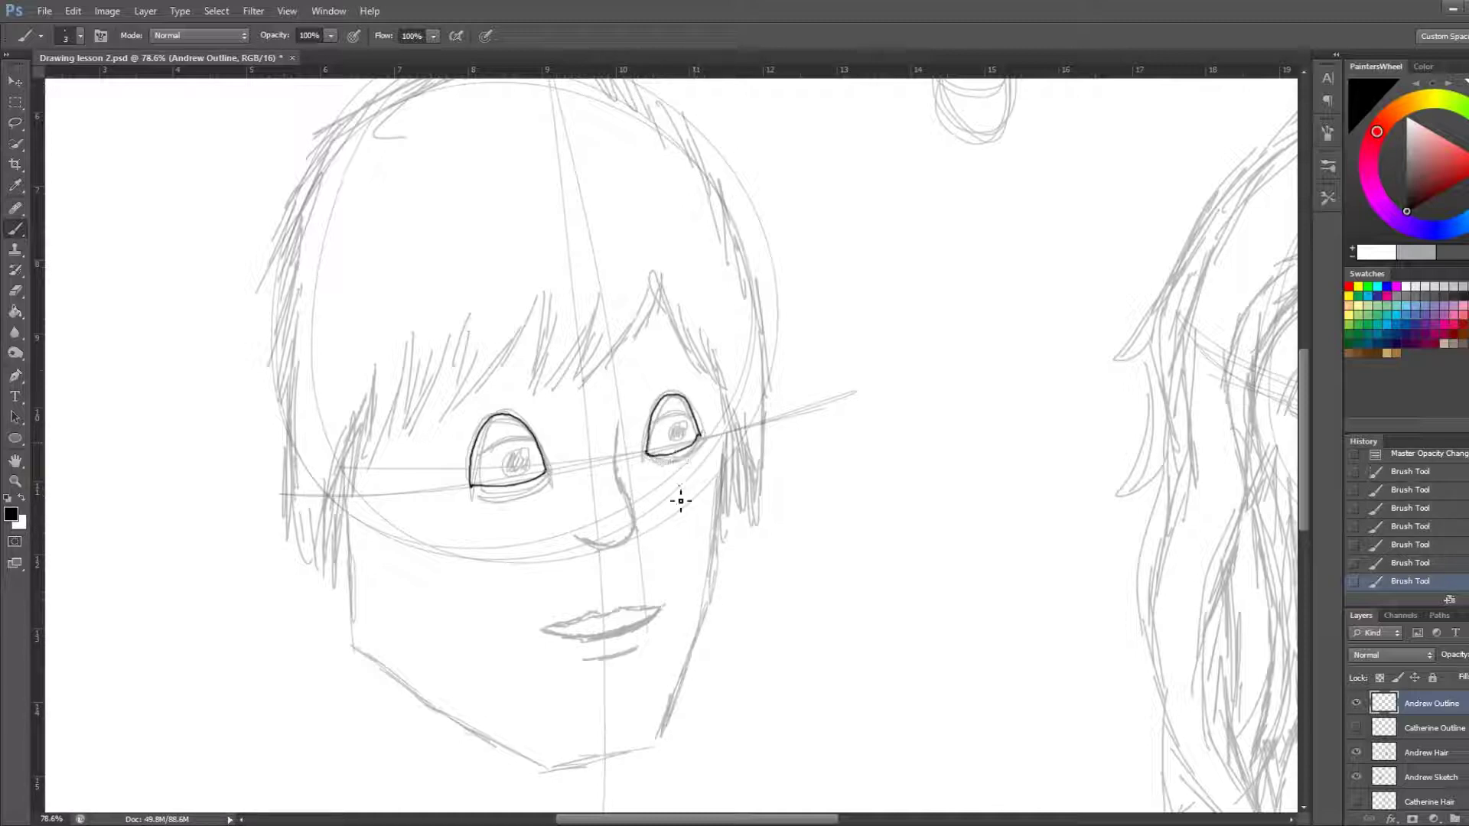
key("ctrl+z")
left_click_drag(646, 454, 700, 439)
key("ctrl+alt+z")
key("ctrl+alt+z")
key("ctrl+alt+z")
key("ctrl+alt+z")
Undo the eye strokes back to the faded sketch
scroll(493, 479, "up", 2)
scroll(498, 480, "up", 3)
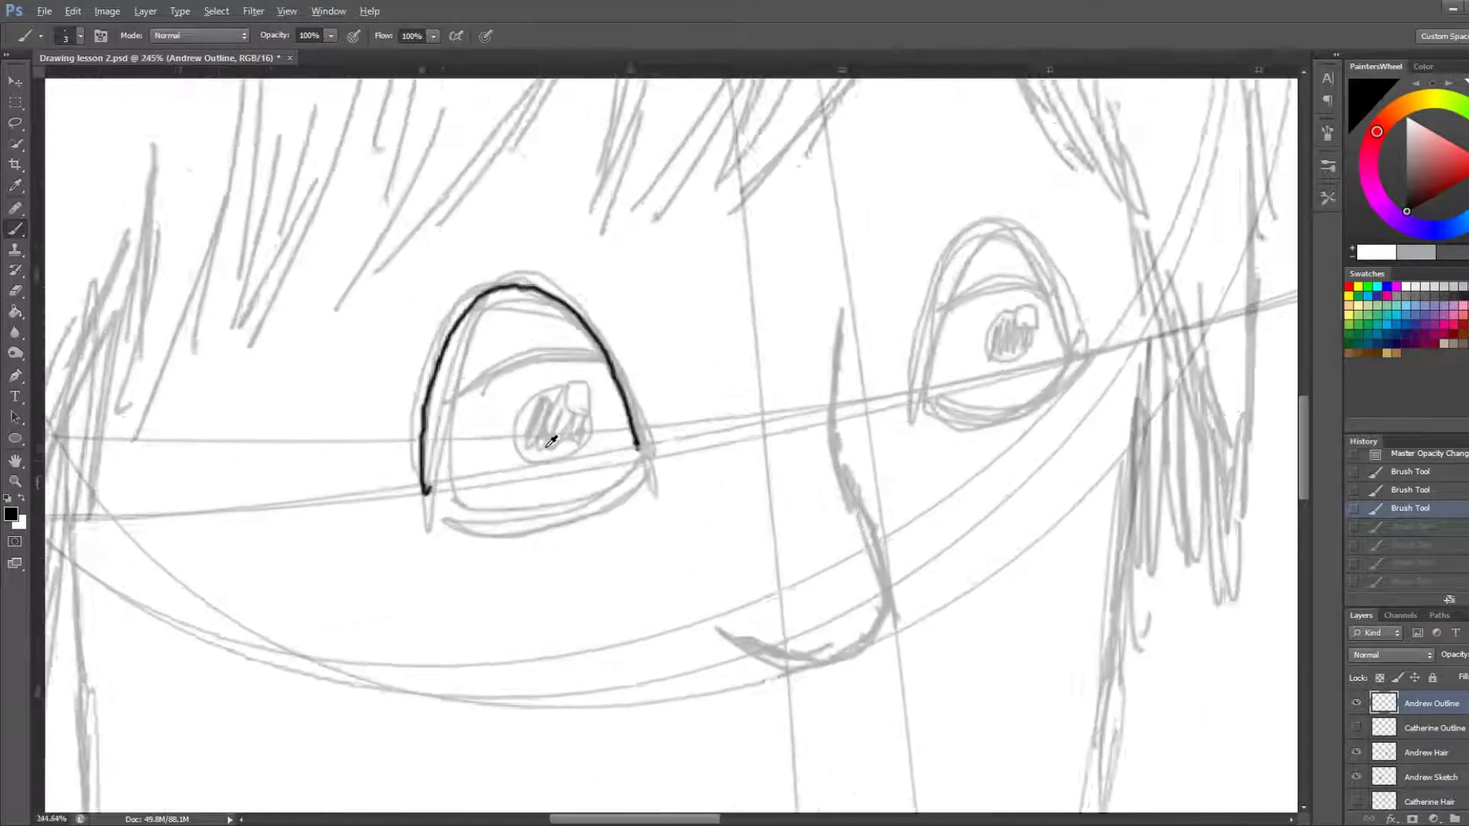
key("ctrl+alt+z")
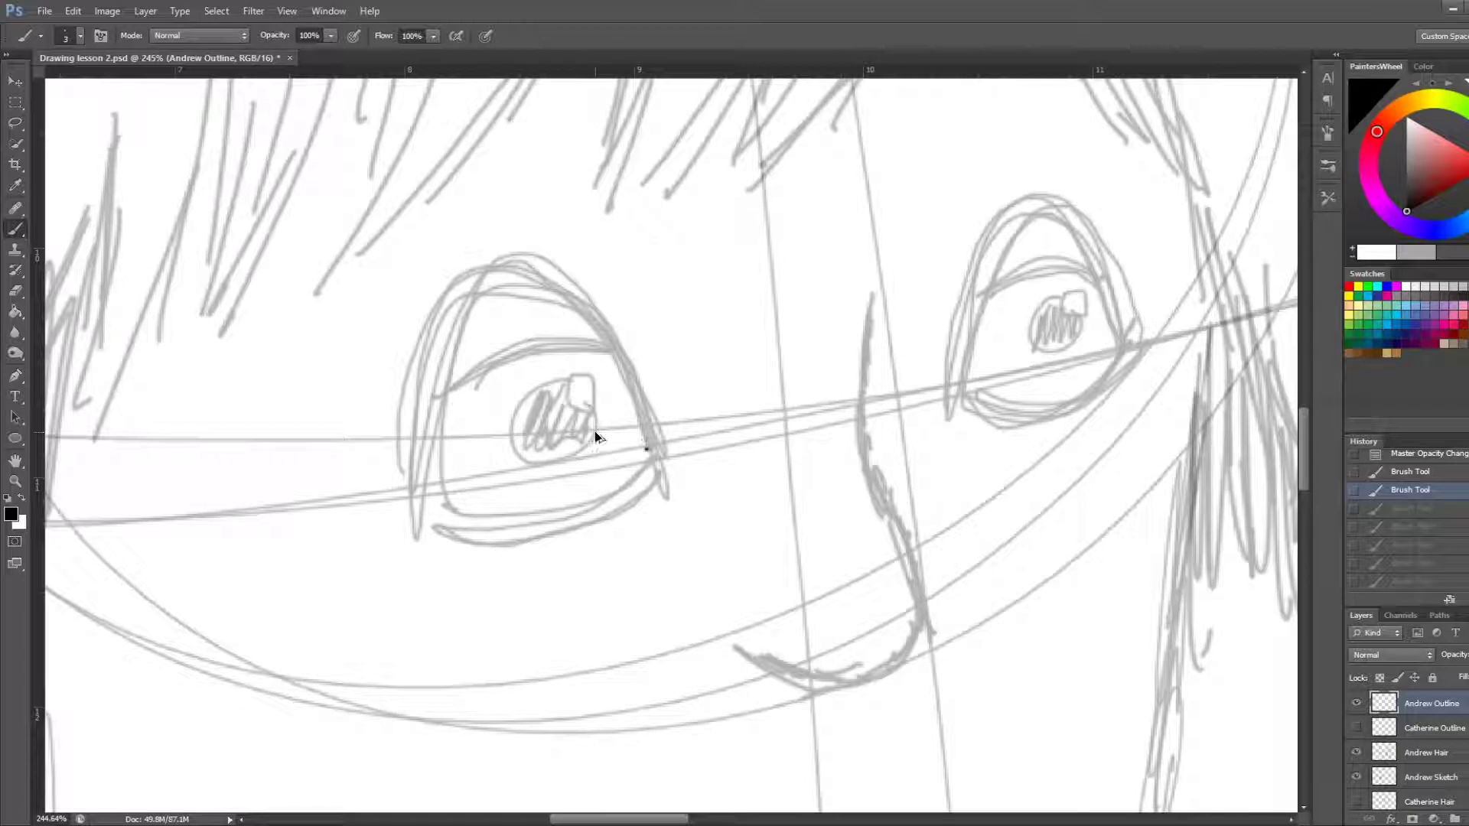
key("ctrl+alt+z")
key("ctrl+alt+z")
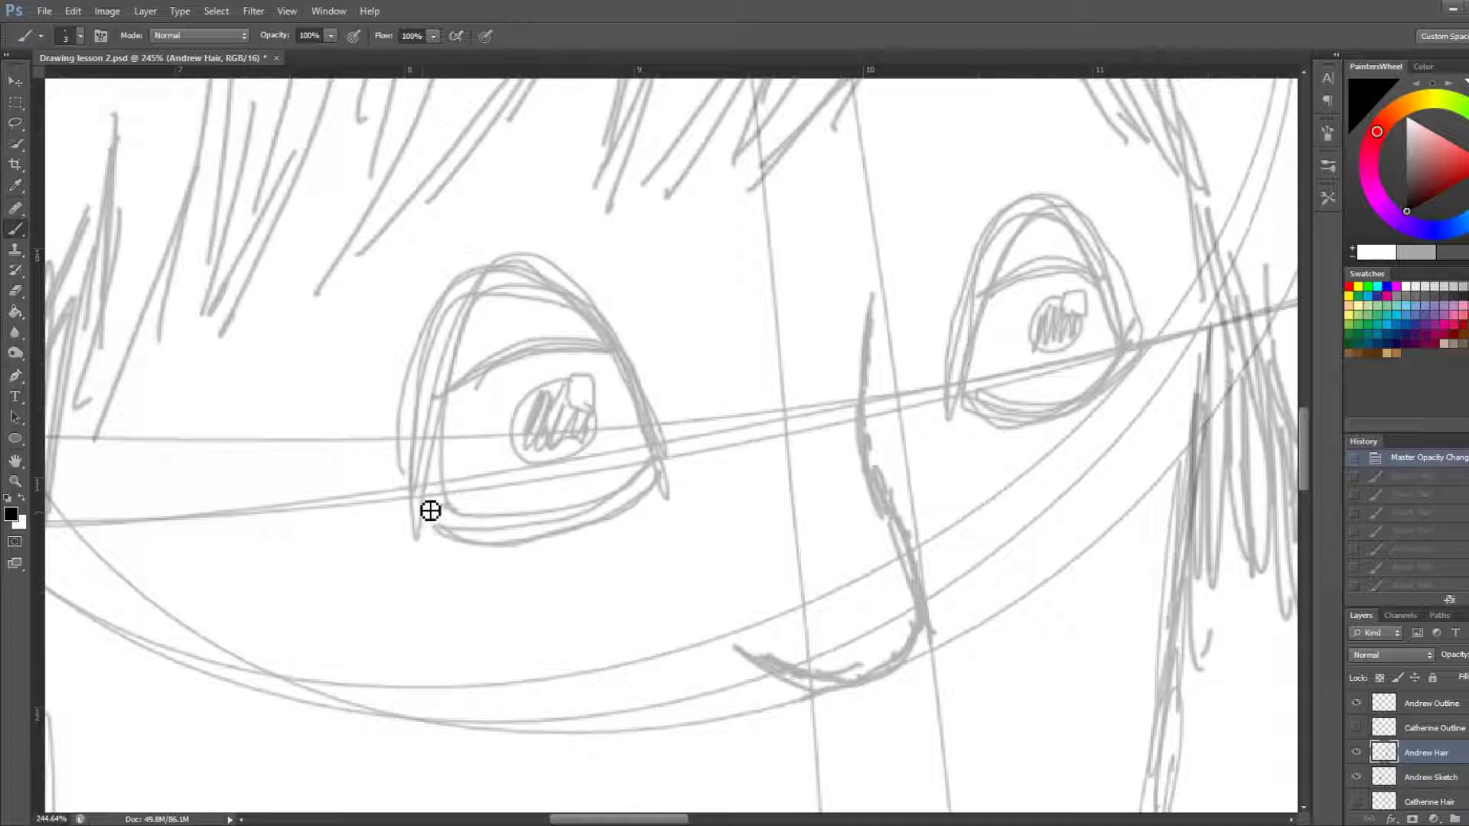
left_click_drag(430, 518, 422, 451)
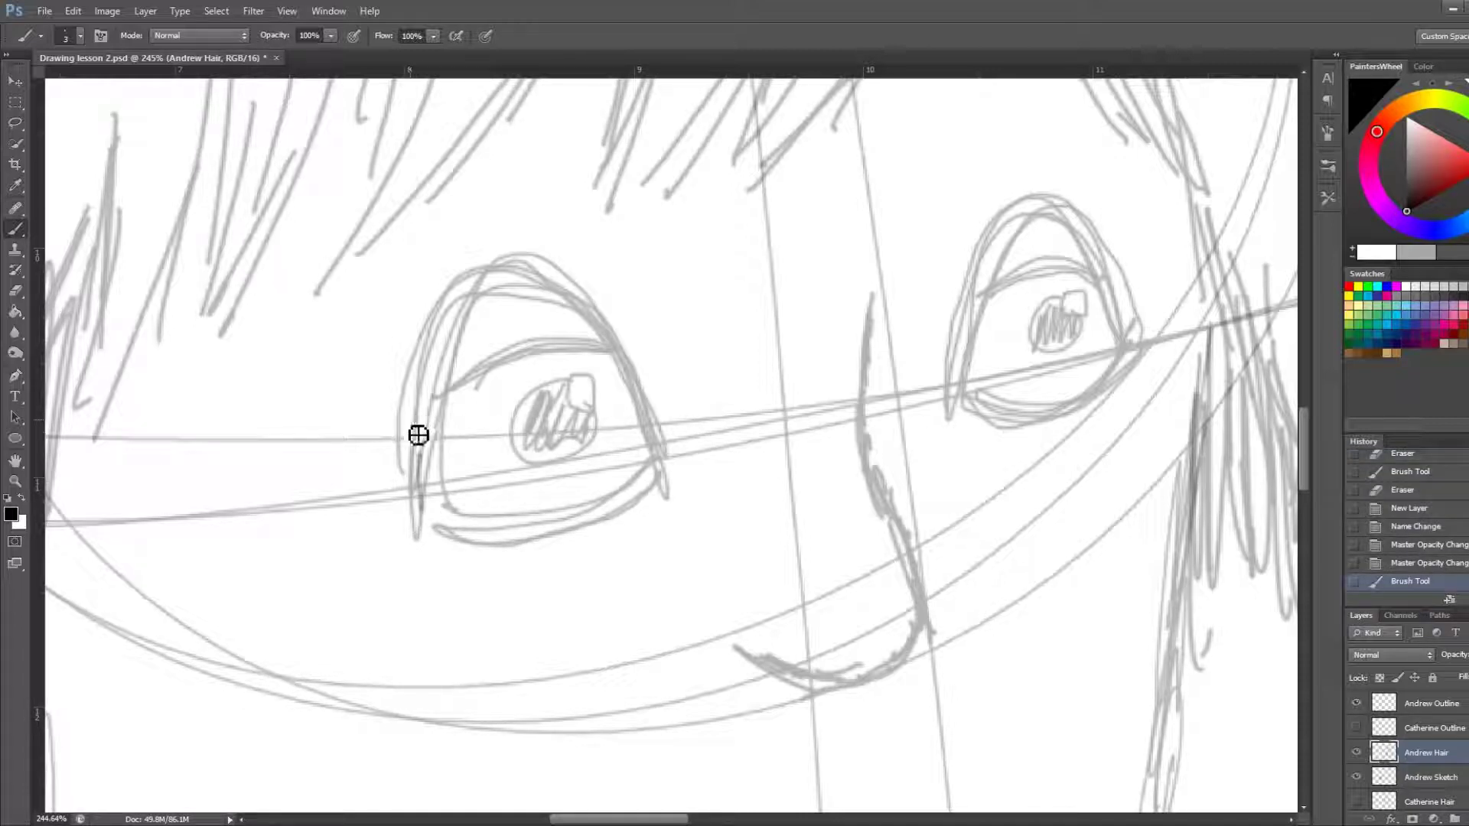
key("ctrl+z")
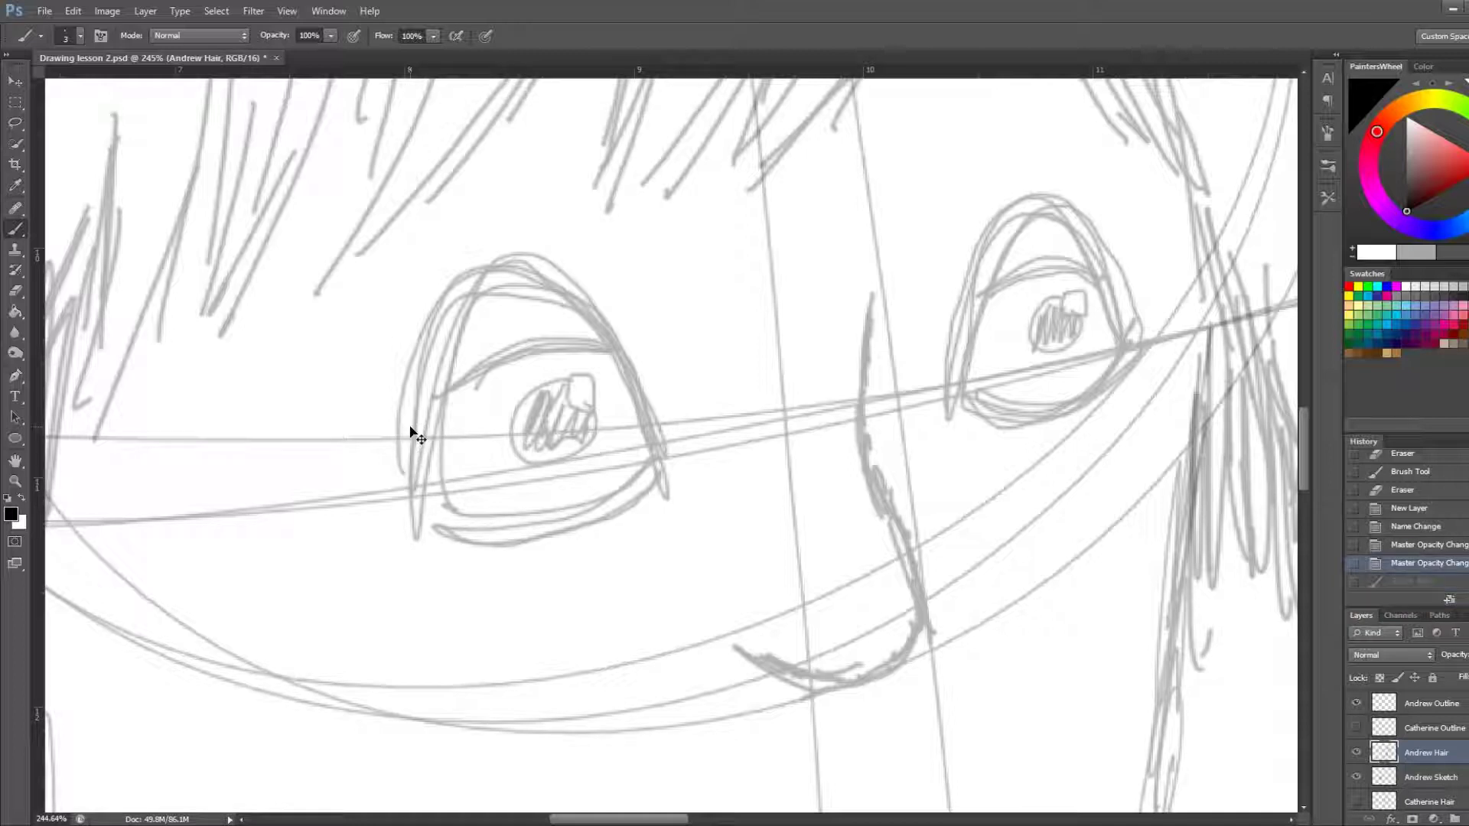
On the Andrew Outline layer, ink the left eye's upper lid, outer side and lower edge
left_click(1428, 704)
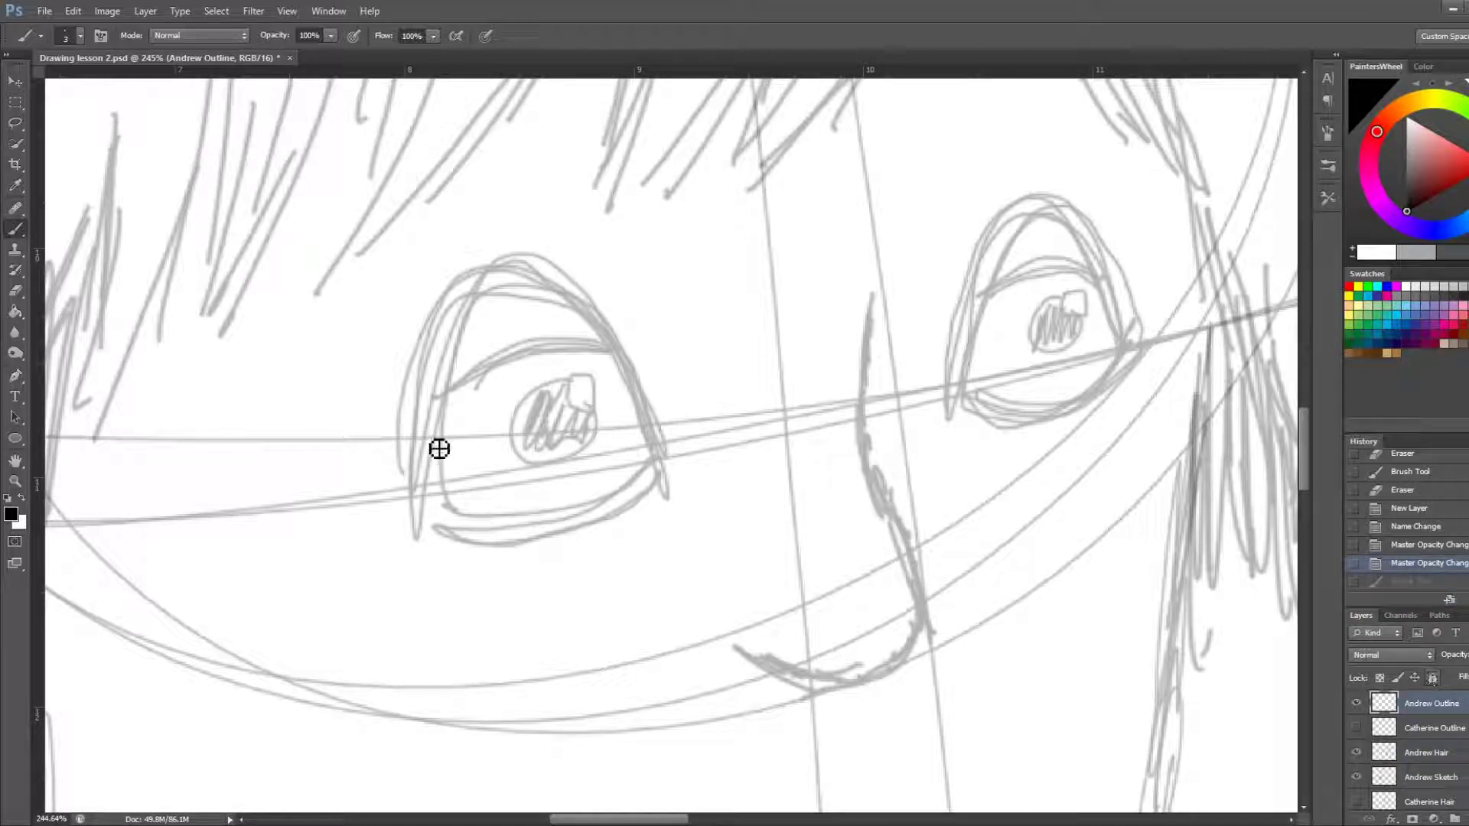
left_click_drag(433, 504, 583, 320)
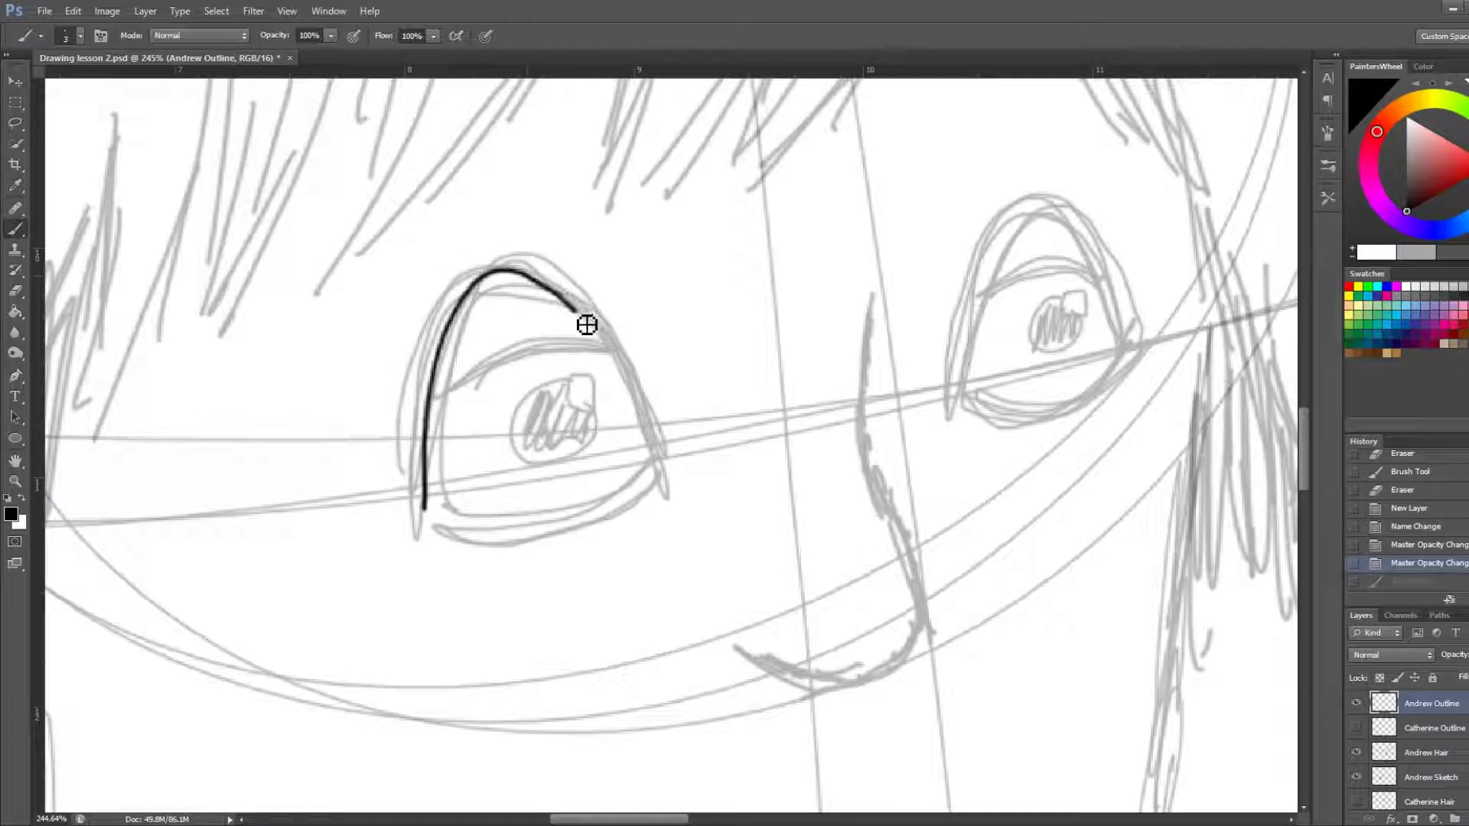
left_click_drag(583, 320, 654, 463)
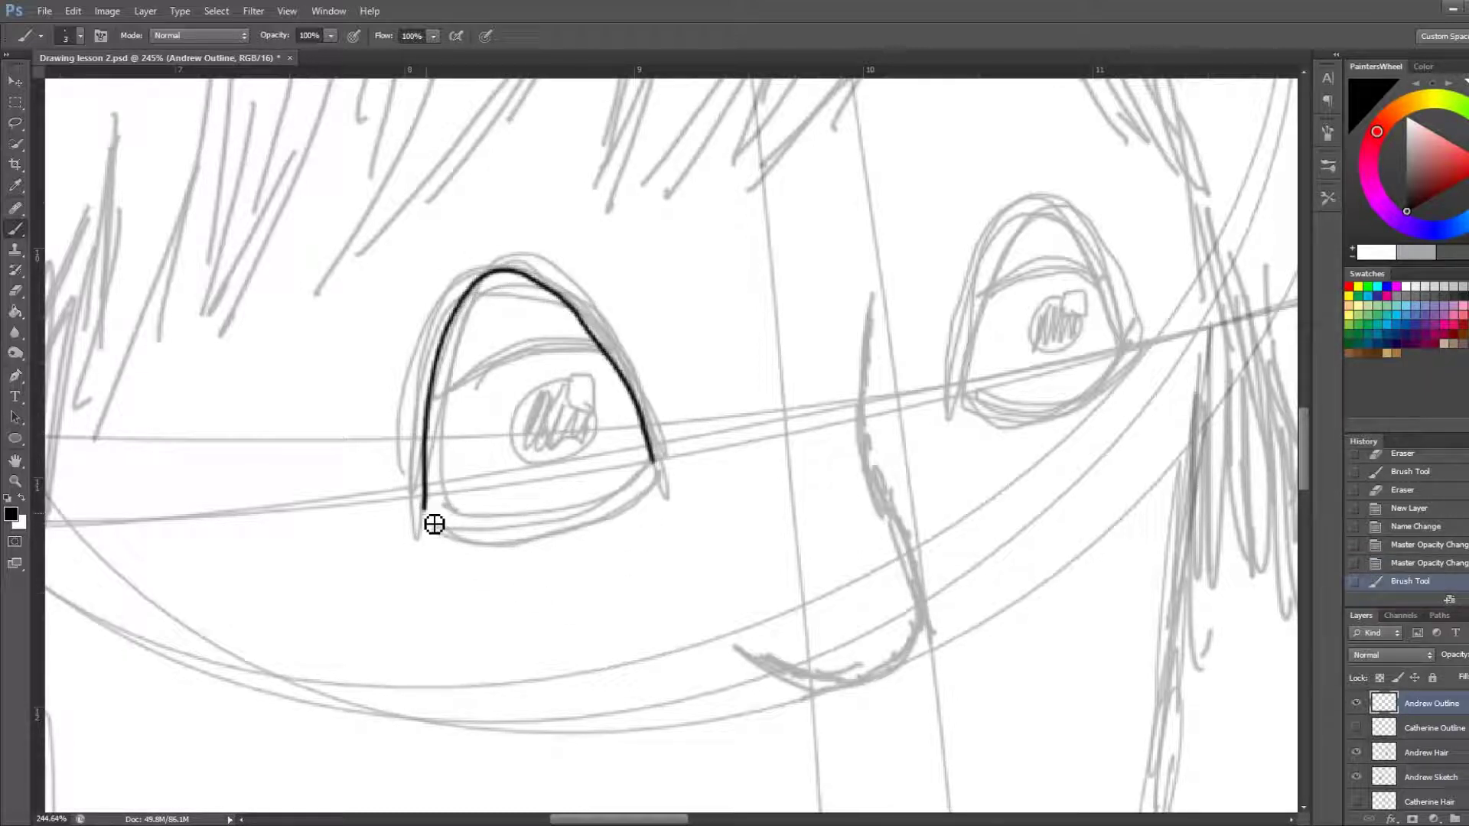
left_click_drag(432, 518, 654, 464)
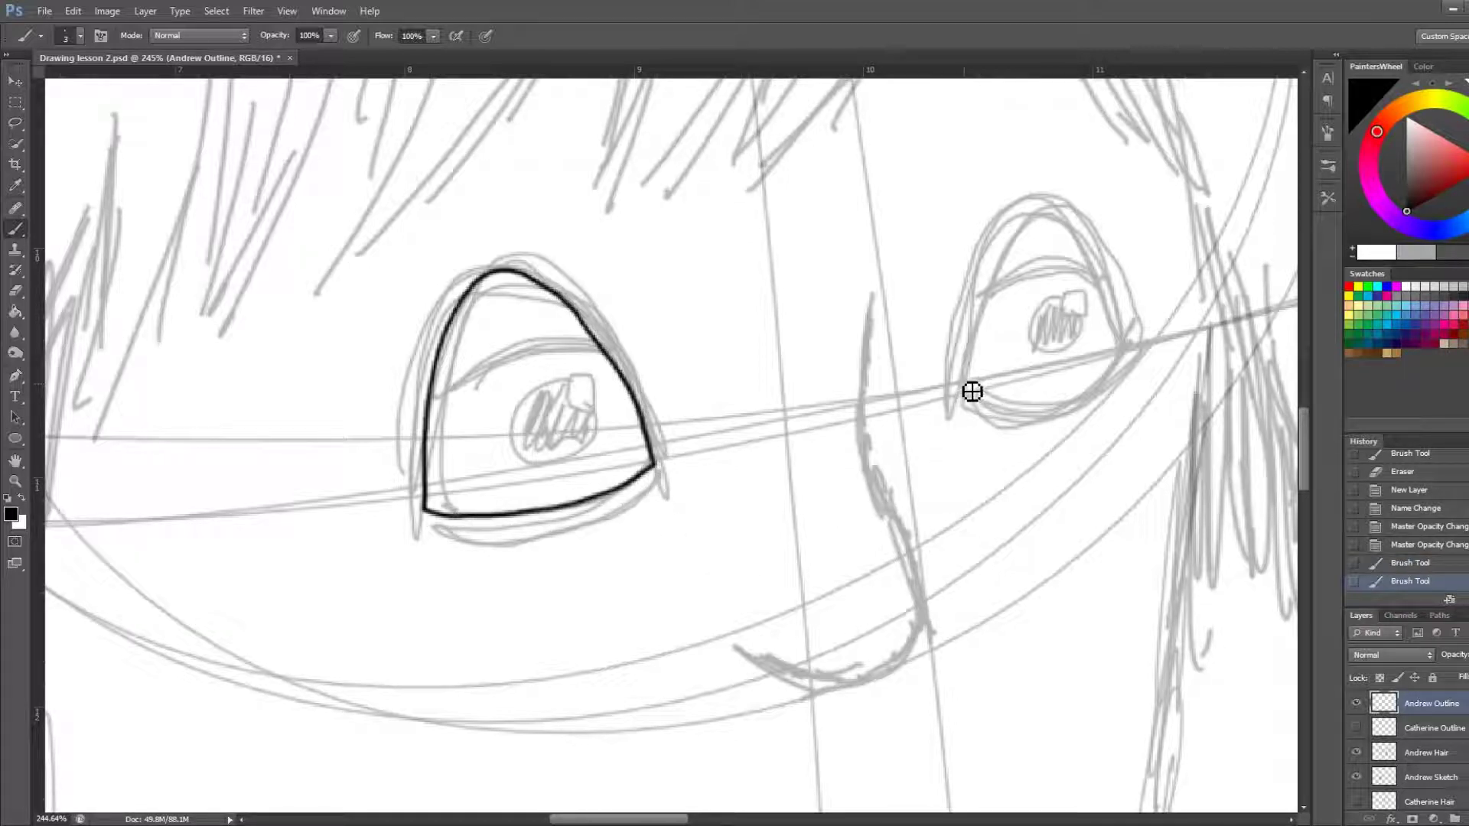
Ink the right eye's upper and lower lids, then erase the left eye's upper lid
left_click_drag(965, 386, 1132, 346)
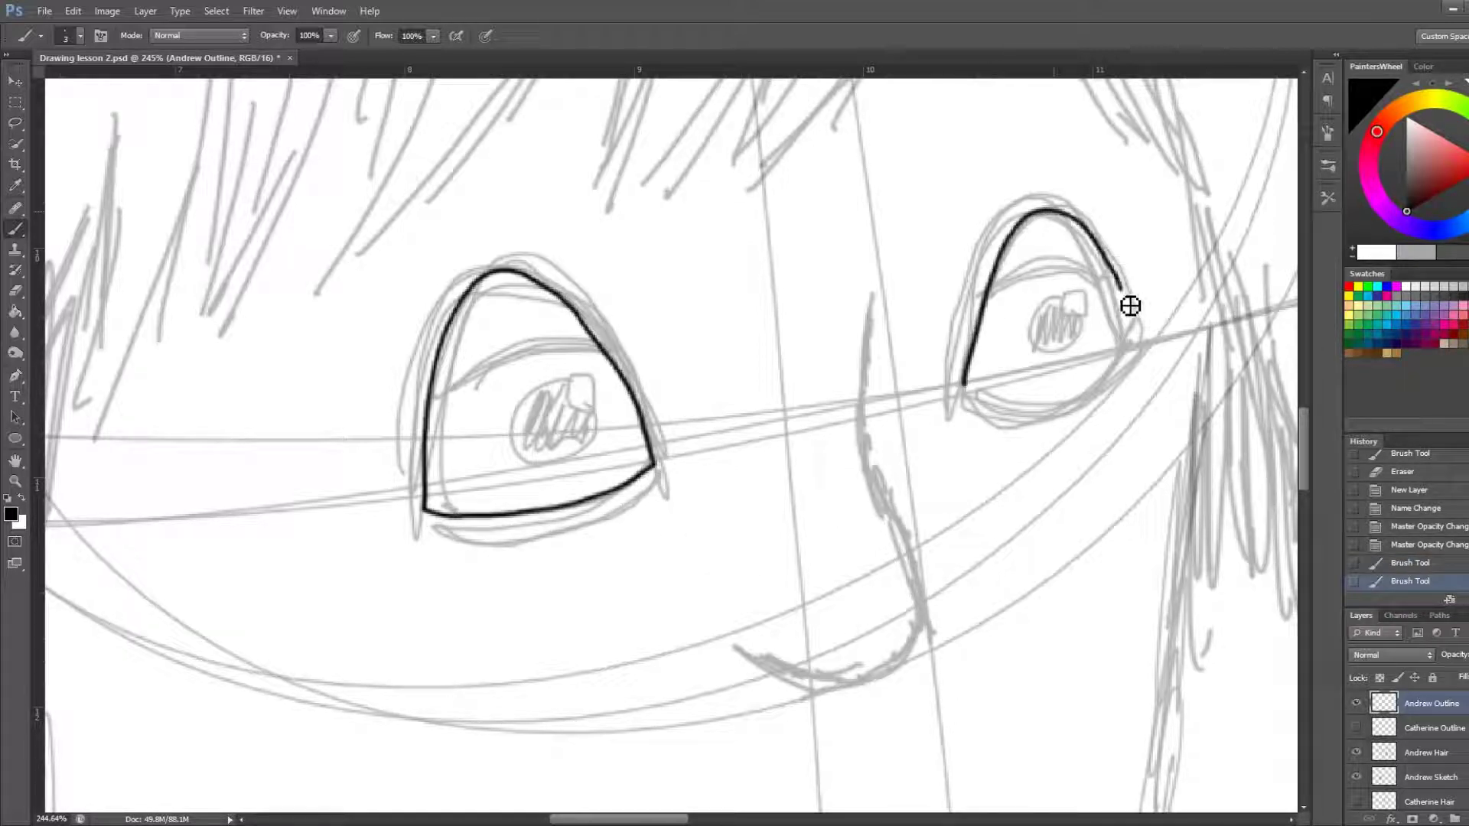
mouse_move(965, 387)
left_mouse_down()
mouse_move(1094, 375)
mouse_move(1130, 338)
left_mouse_up()
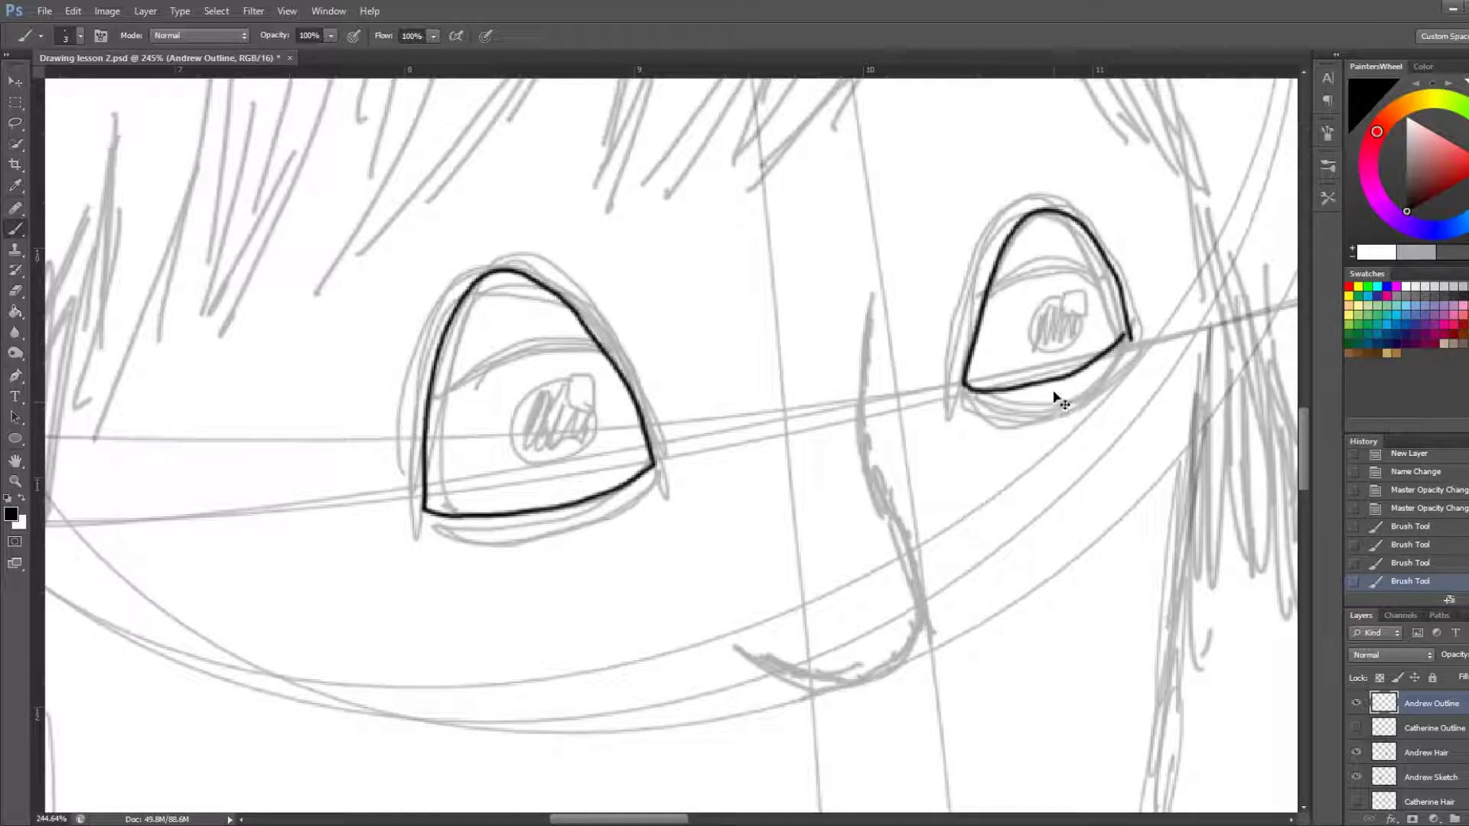
key("ctrl+z")
key("ctrl+z")
key("ctrl+z")
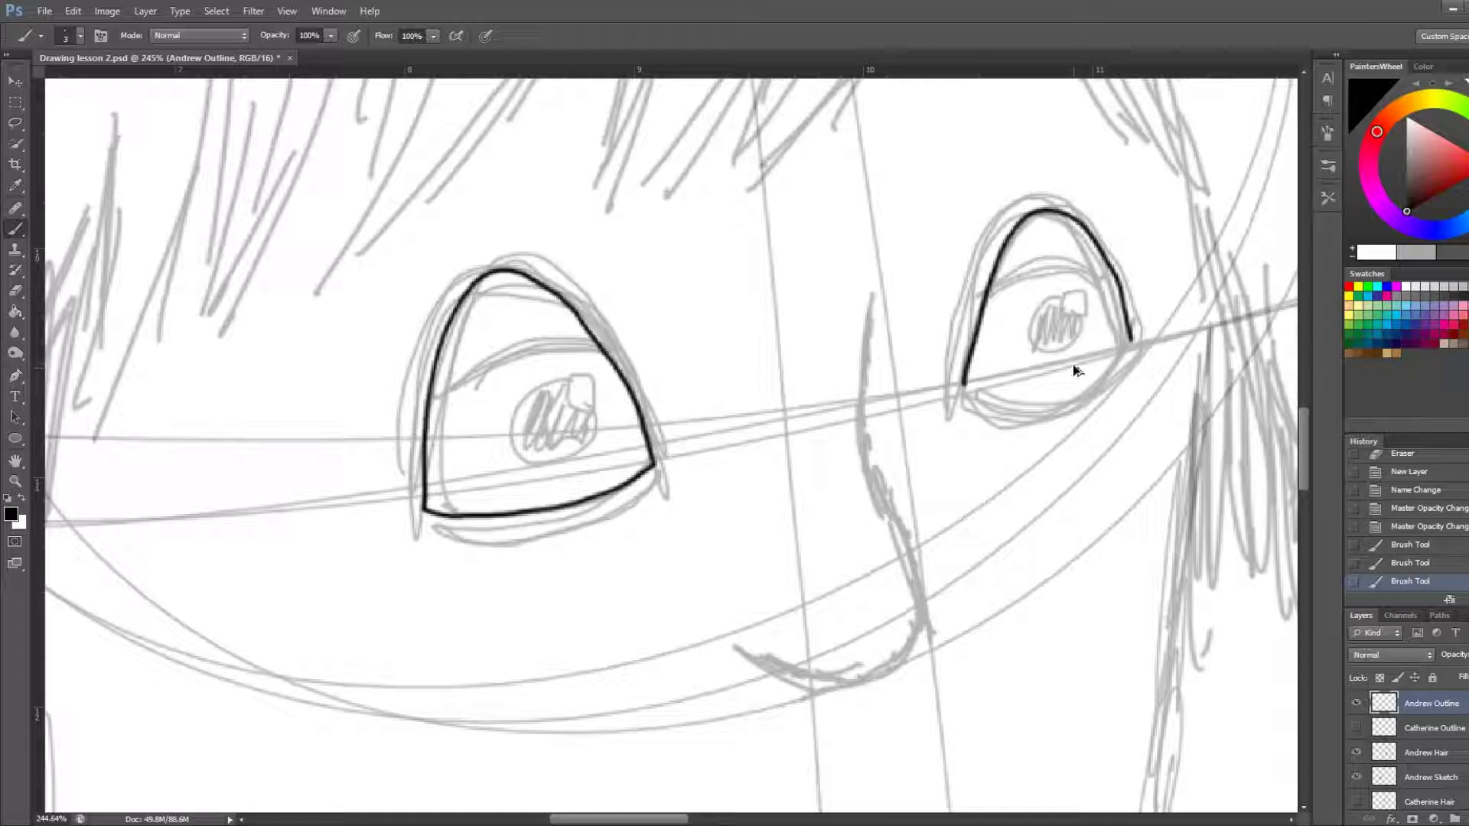
key("ctrl+z")
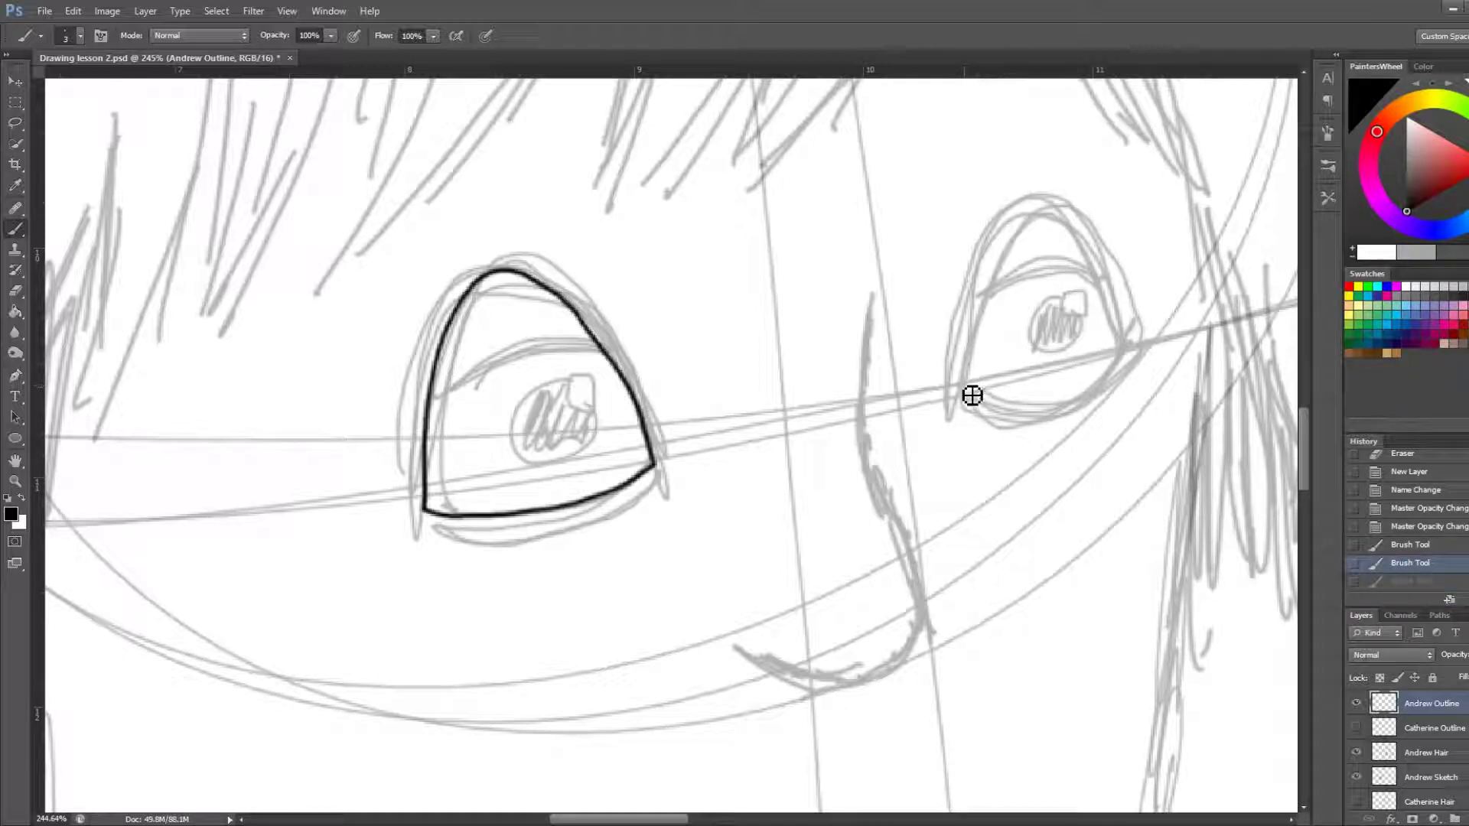
mouse_move(962, 390)
left_mouse_down()
mouse_move(978, 318)
mouse_move(1038, 253)
mouse_move(1106, 272)
mouse_move(1134, 345)
left_mouse_up()
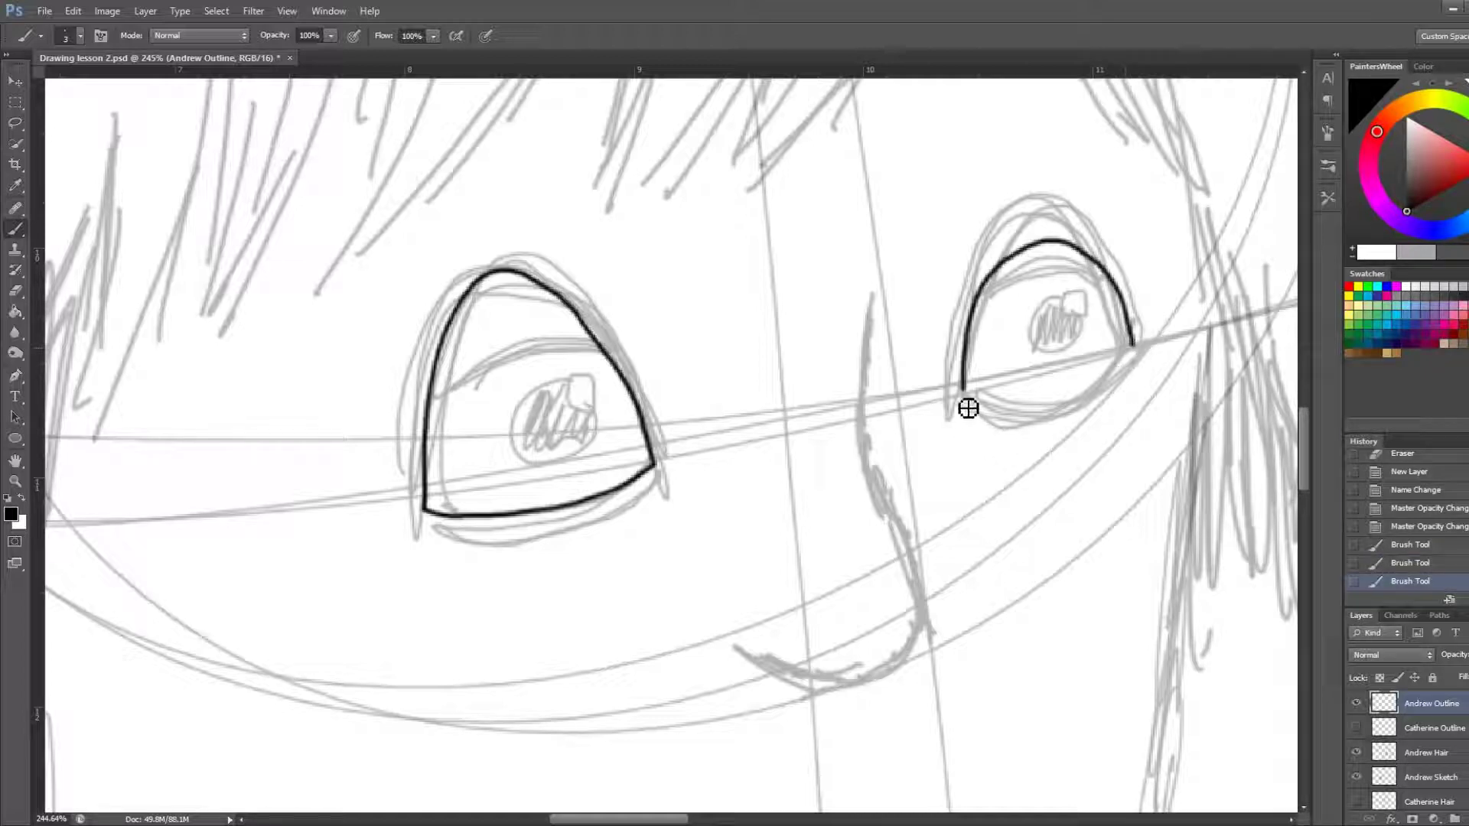
mouse_move(973, 402)
left_mouse_down()
mouse_move(1105, 381)
mouse_move(1132, 345)
left_mouse_up()
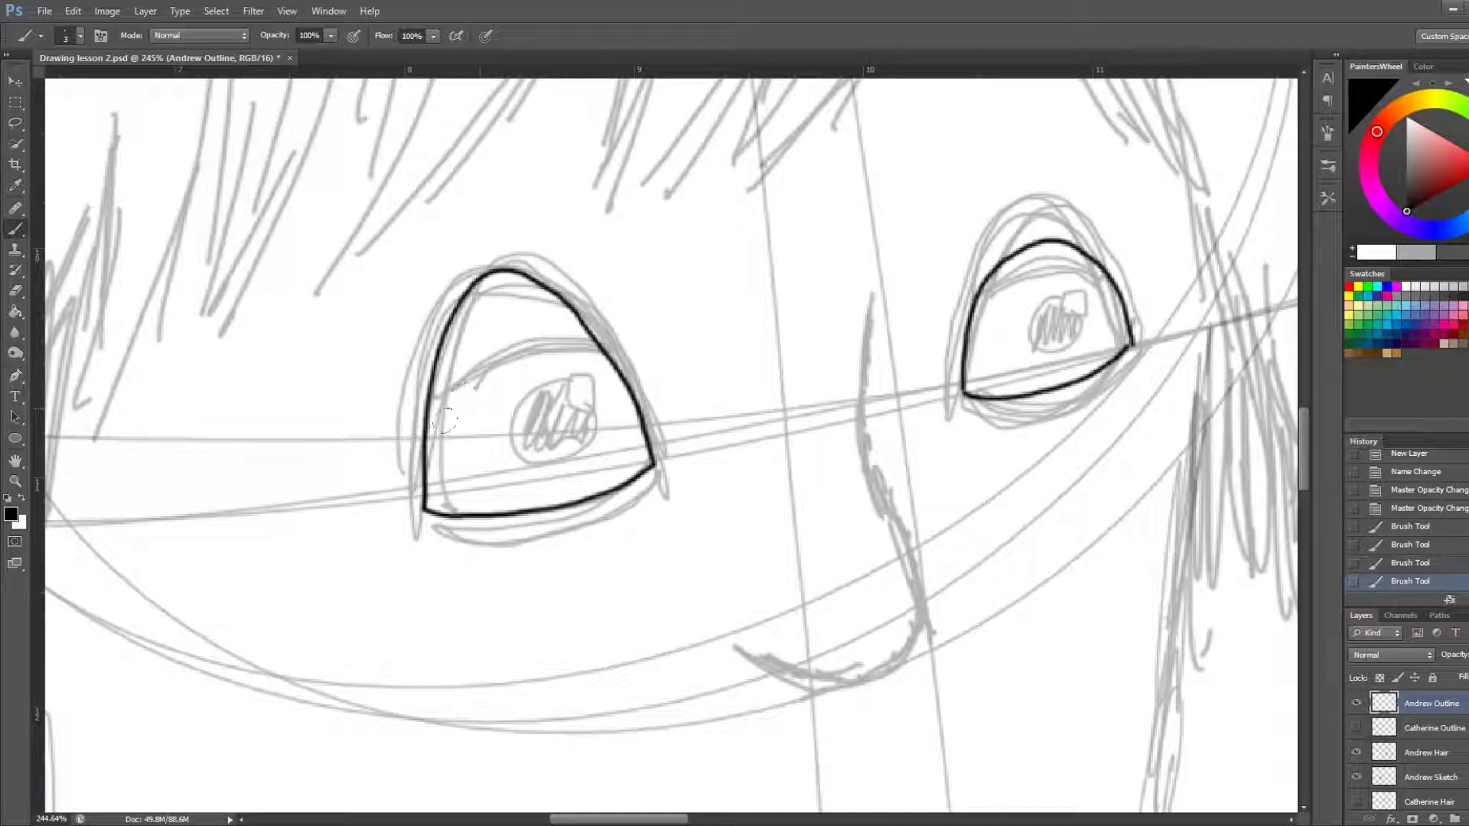
mouse_move(425, 502)
left_mouse_down()
mouse_move(447, 341)
mouse_move(536, 272)
mouse_move(631, 394)
mouse_move(654, 459)
left_mouse_up()
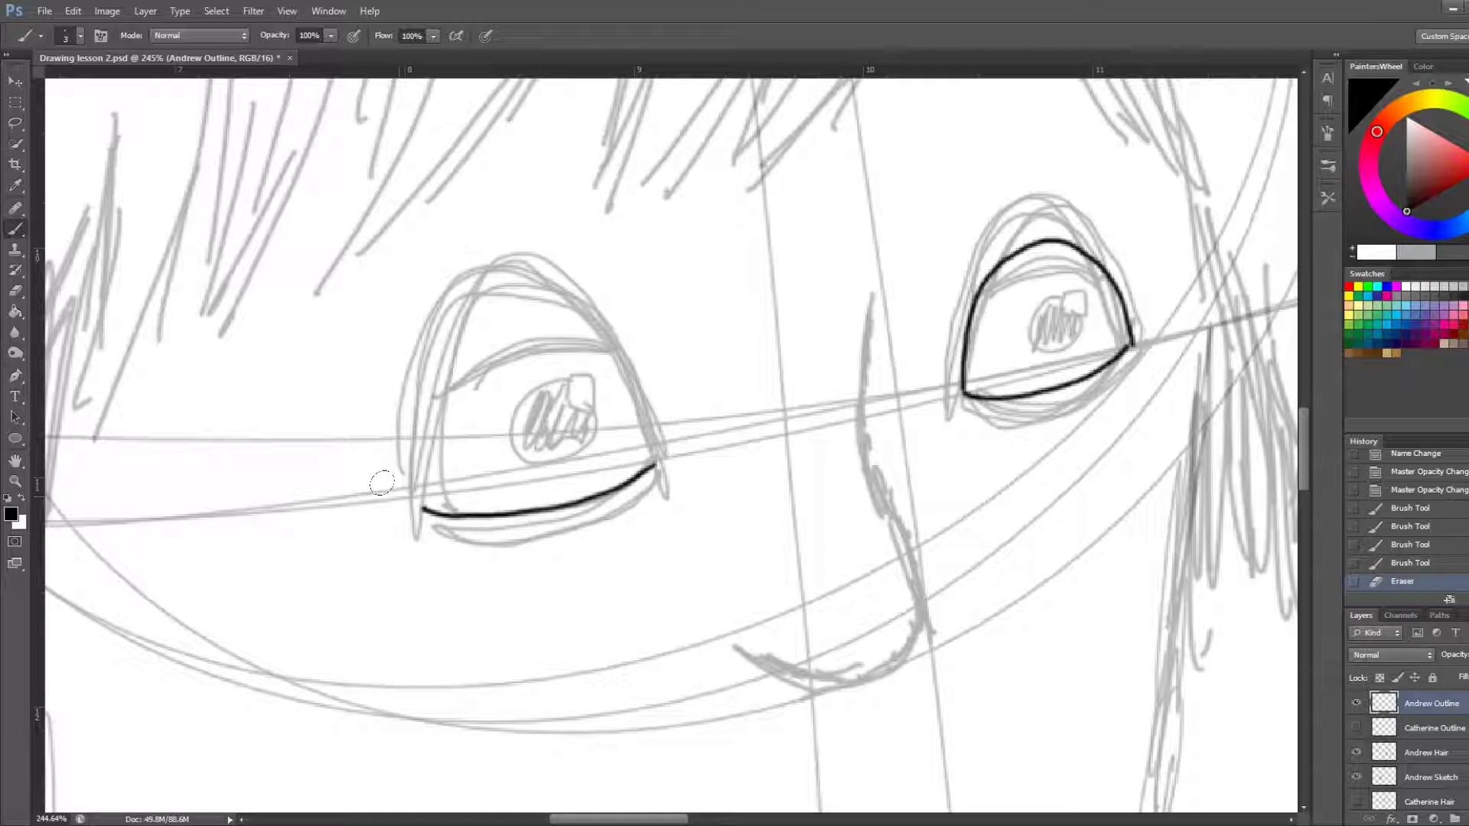
Redraw the left eye's upper lid, erasing stray marks so it joins the lower lid at both corners
mouse_move(421, 508)
left_mouse_down()
mouse_move(498, 360)
mouse_move(604, 359)
mouse_move(665, 460)
left_mouse_up()
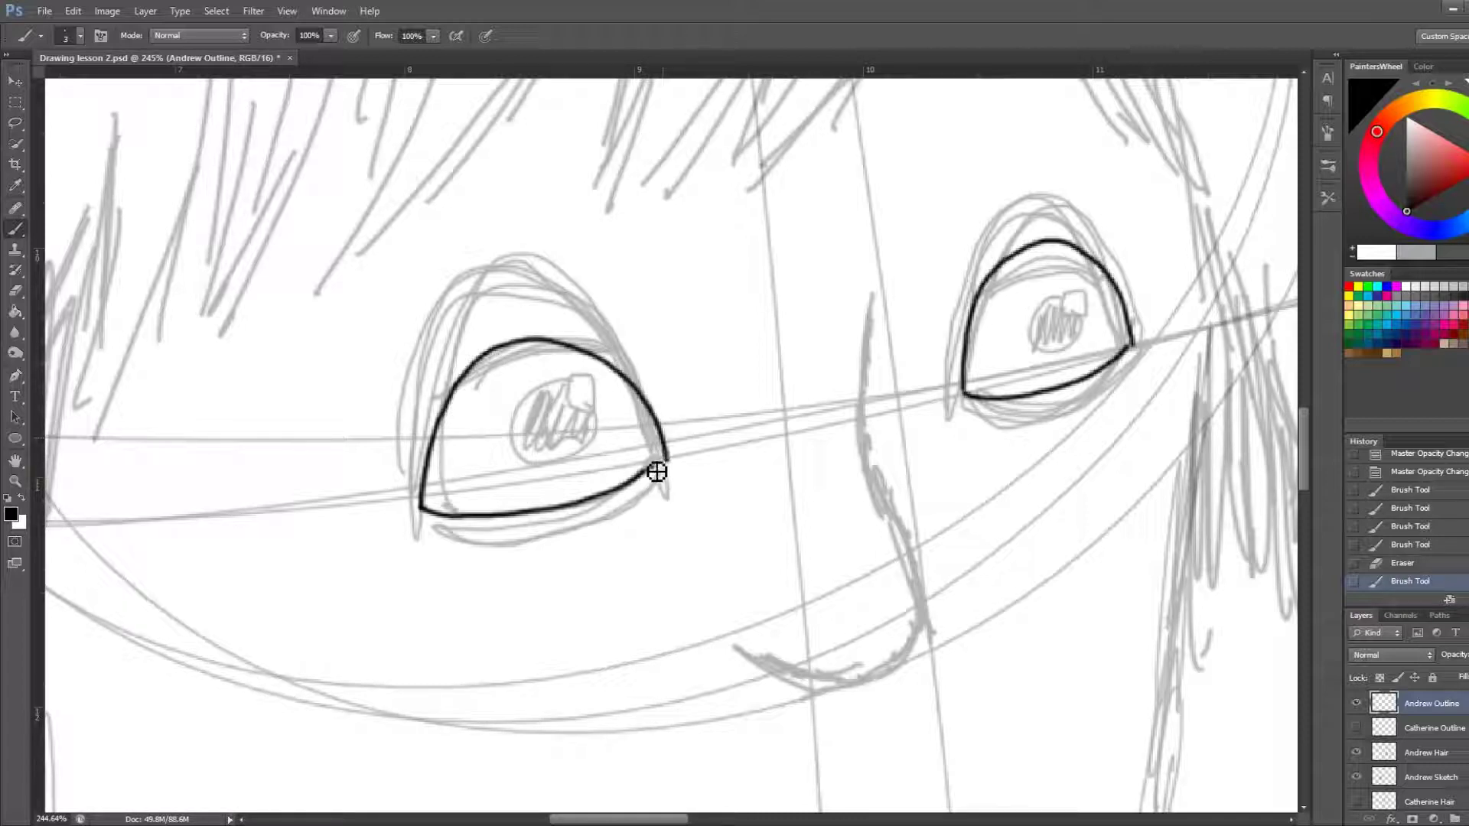
left_click_drag(657, 468, 667, 459)
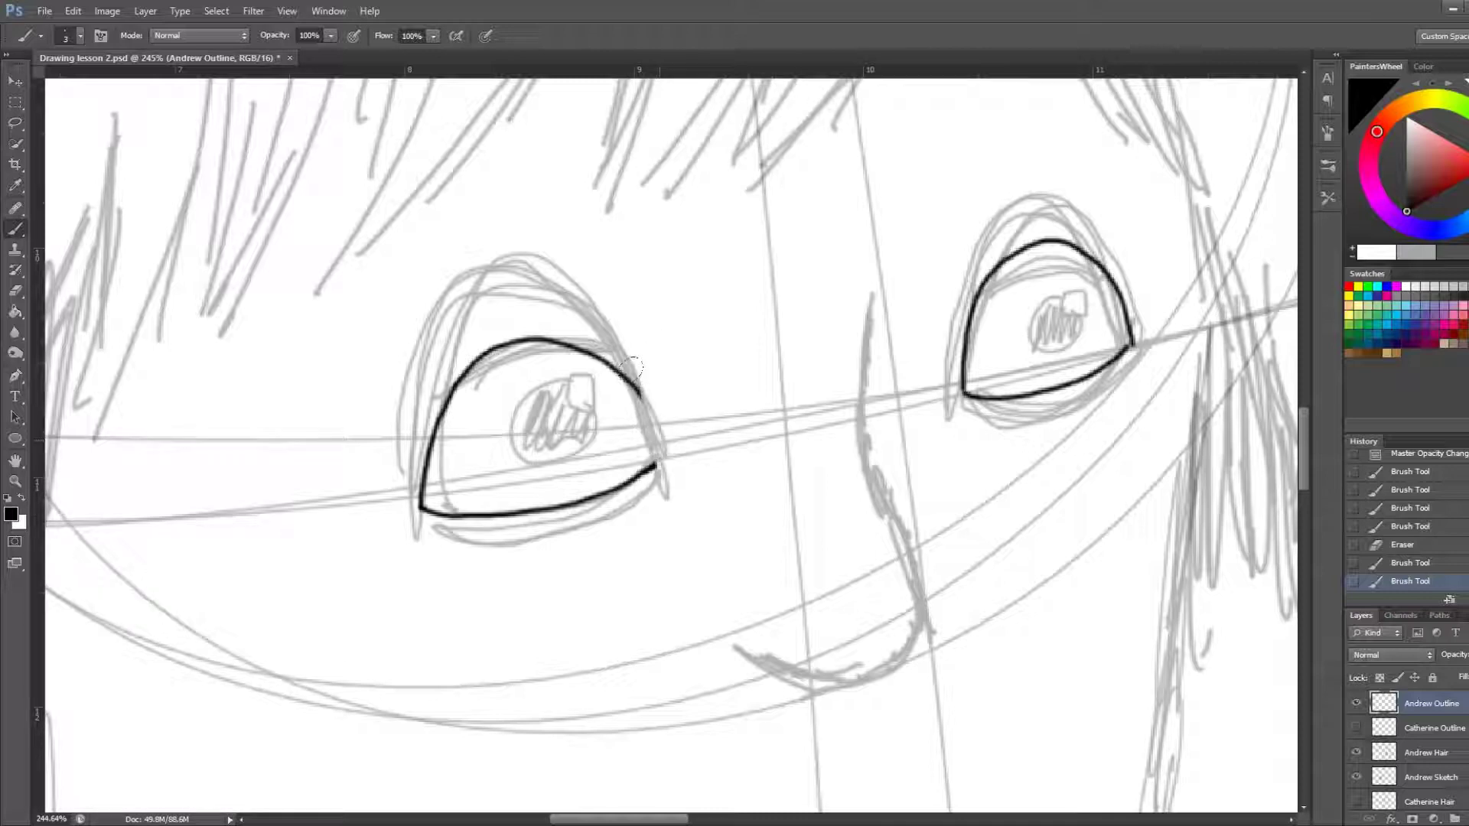
left_click_drag(649, 468, 637, 493)
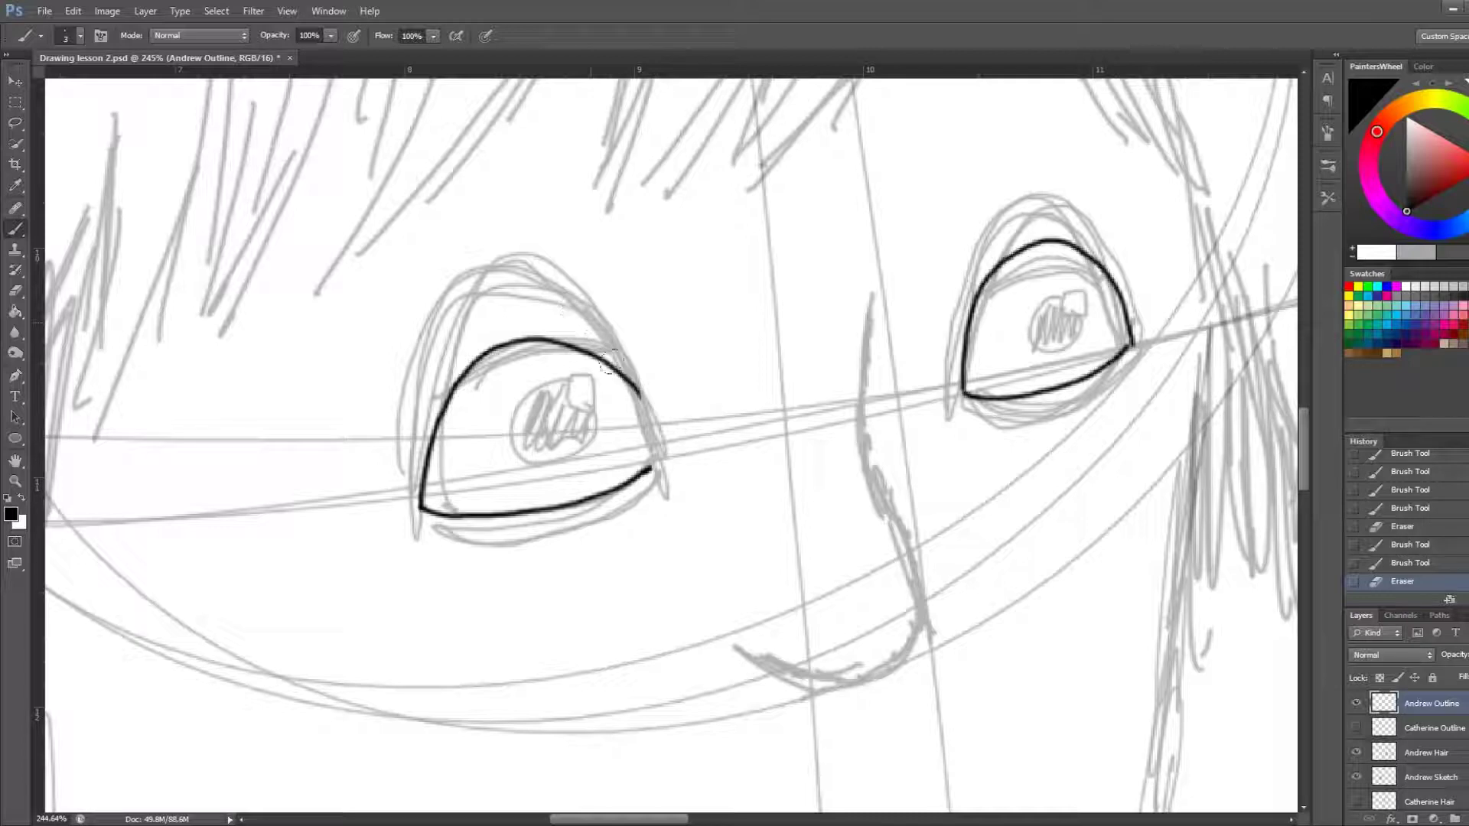
left_click_drag(586, 349, 599, 354)
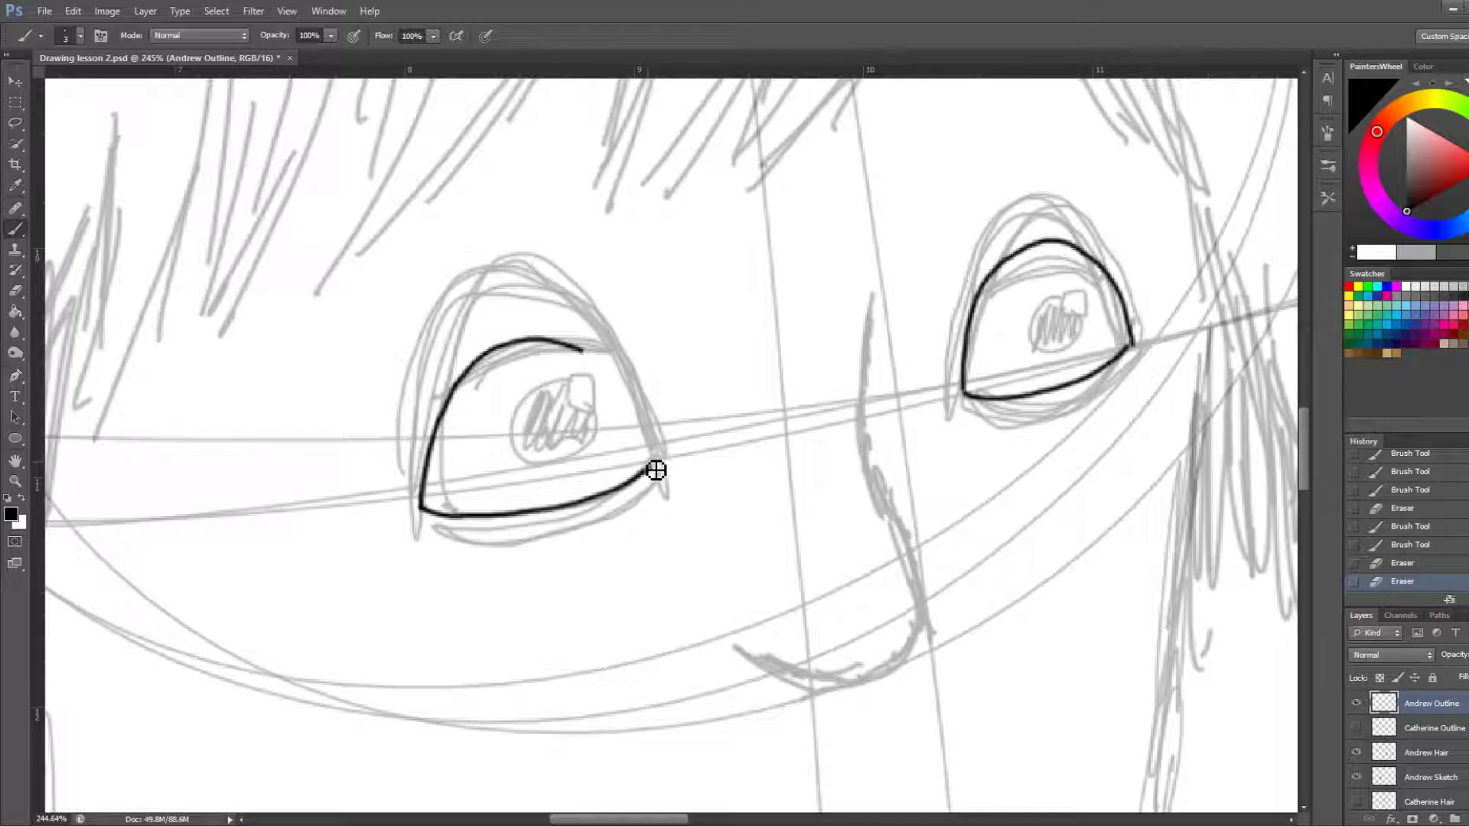
left_click_drag(656, 475, 583, 347)
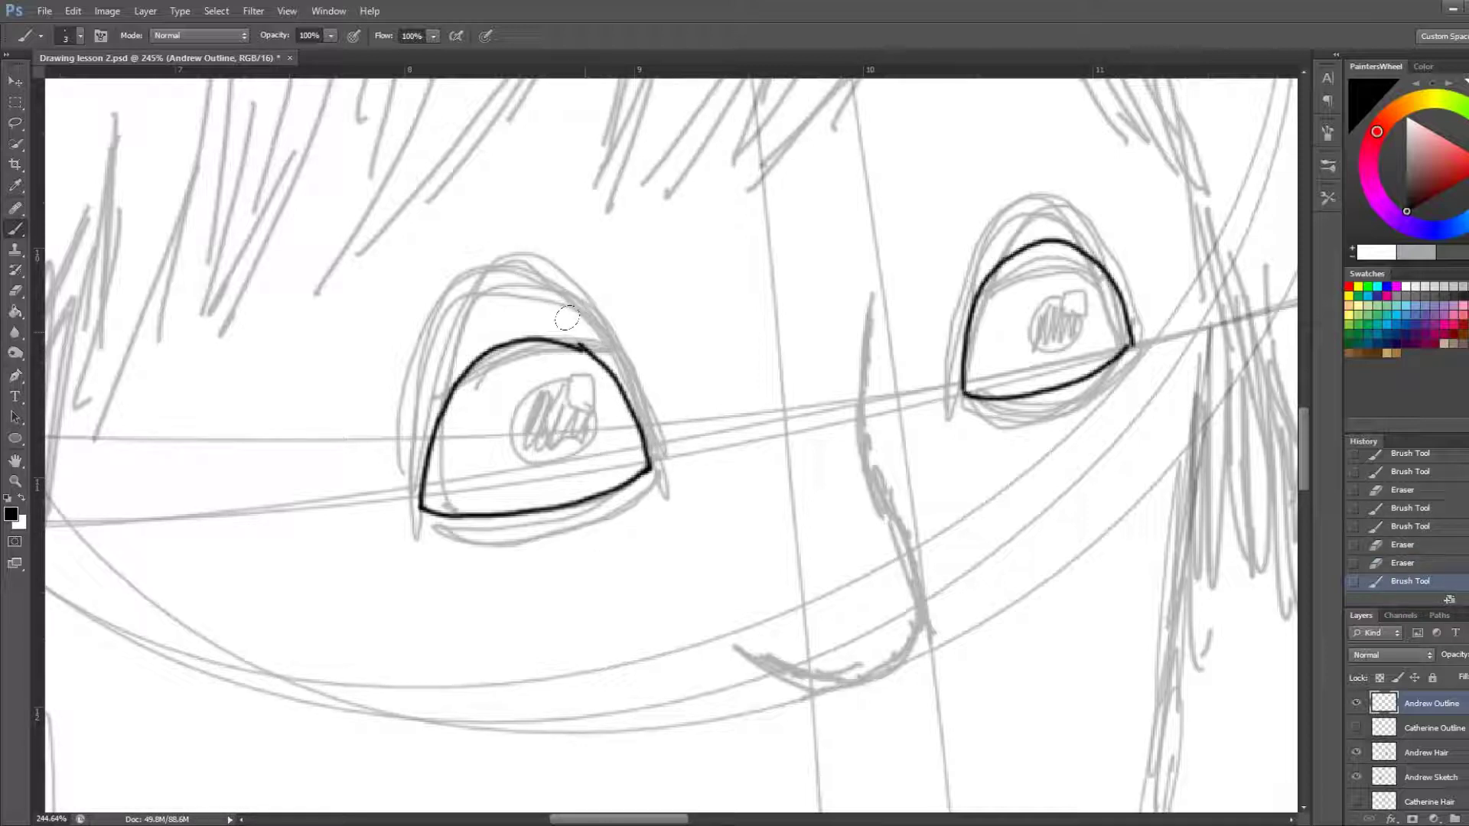
left_click_drag(572, 334, 583, 340)
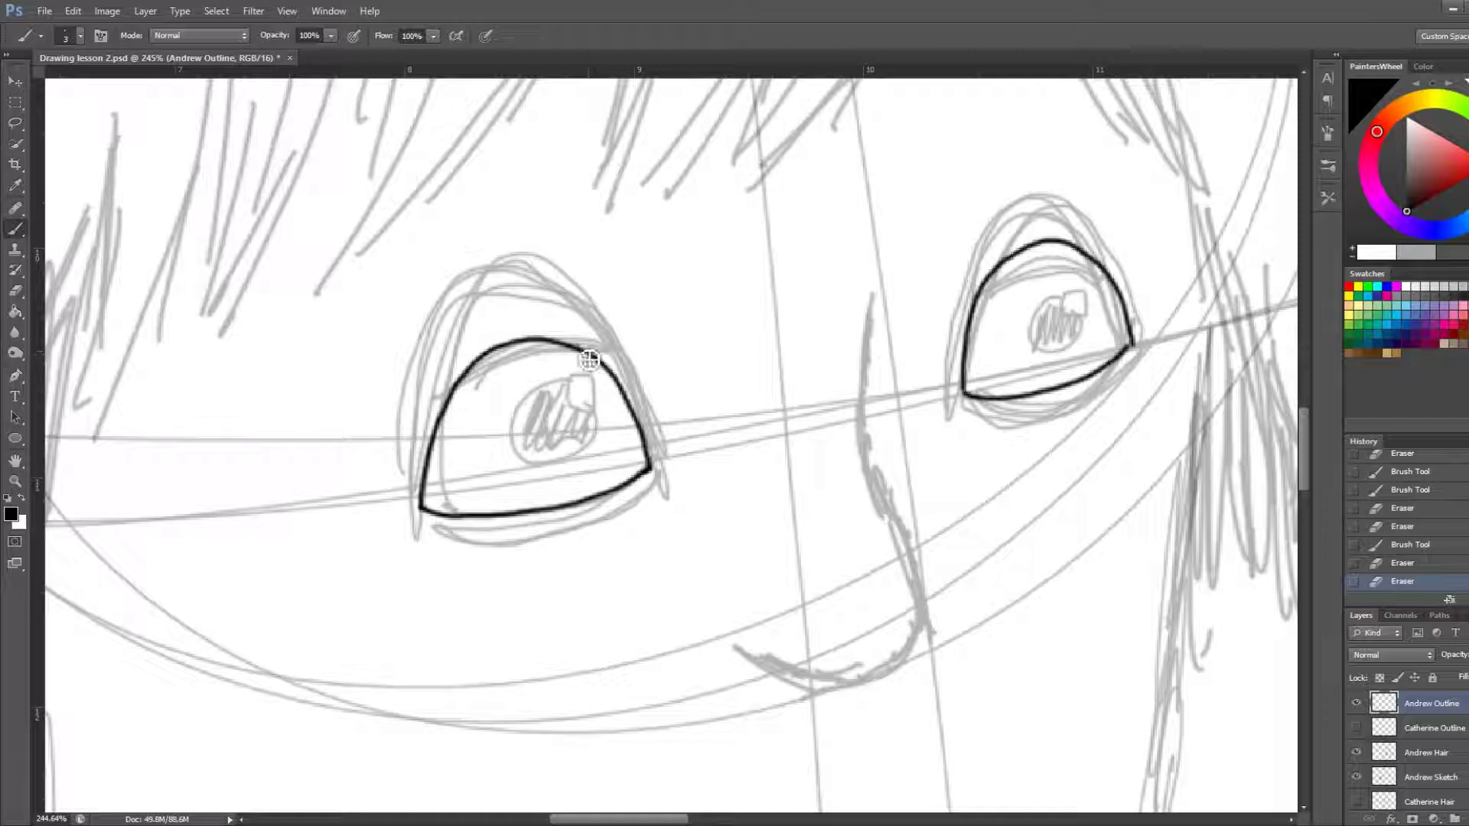
left_click_drag(585, 350, 636, 417)
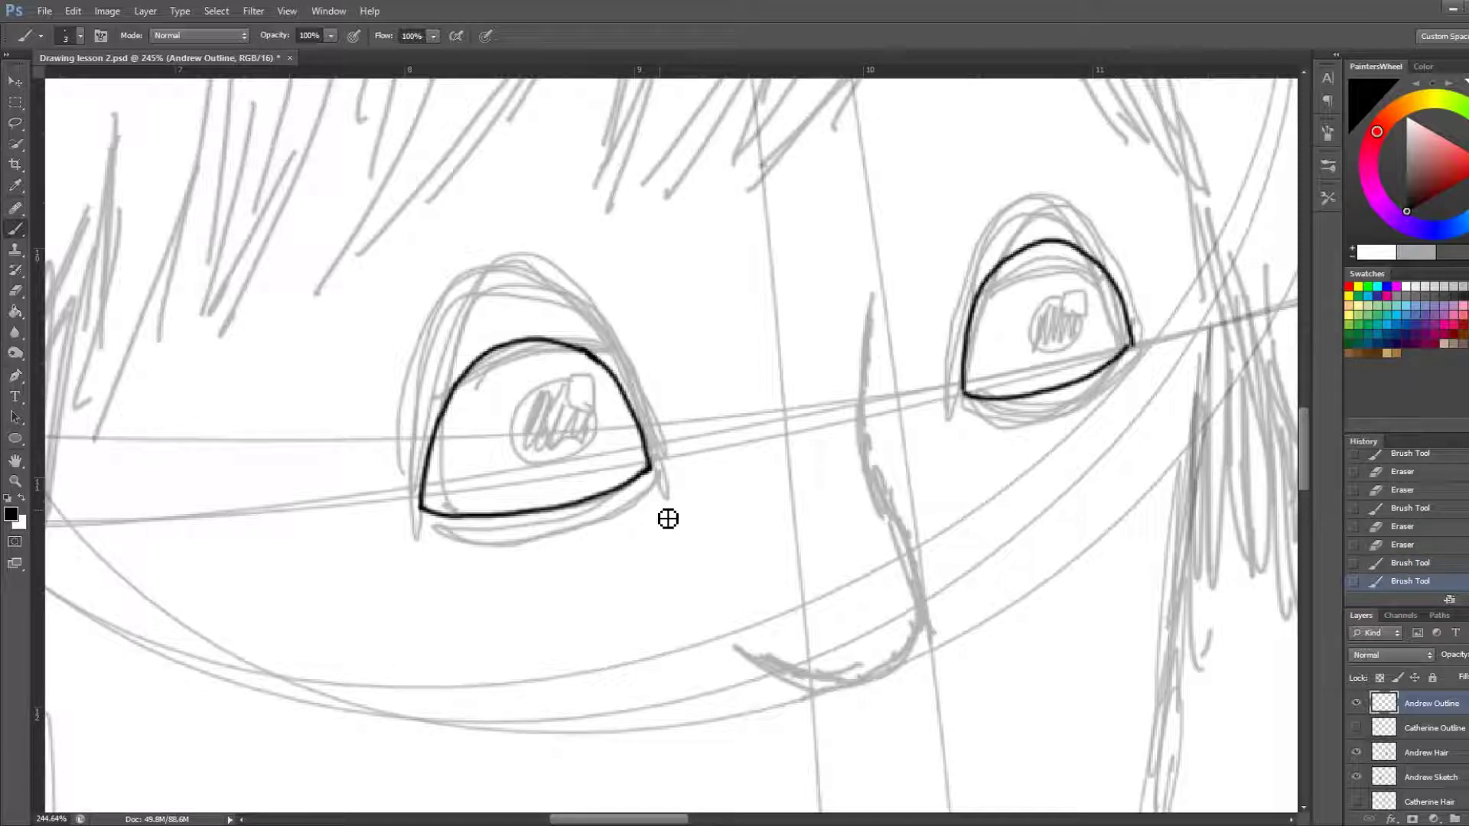
scroll(668, 501, "down", 3)
Ink the nose curve in black
scroll(541, 485, "down", 2)
scroll(541, 485, "up", 2)
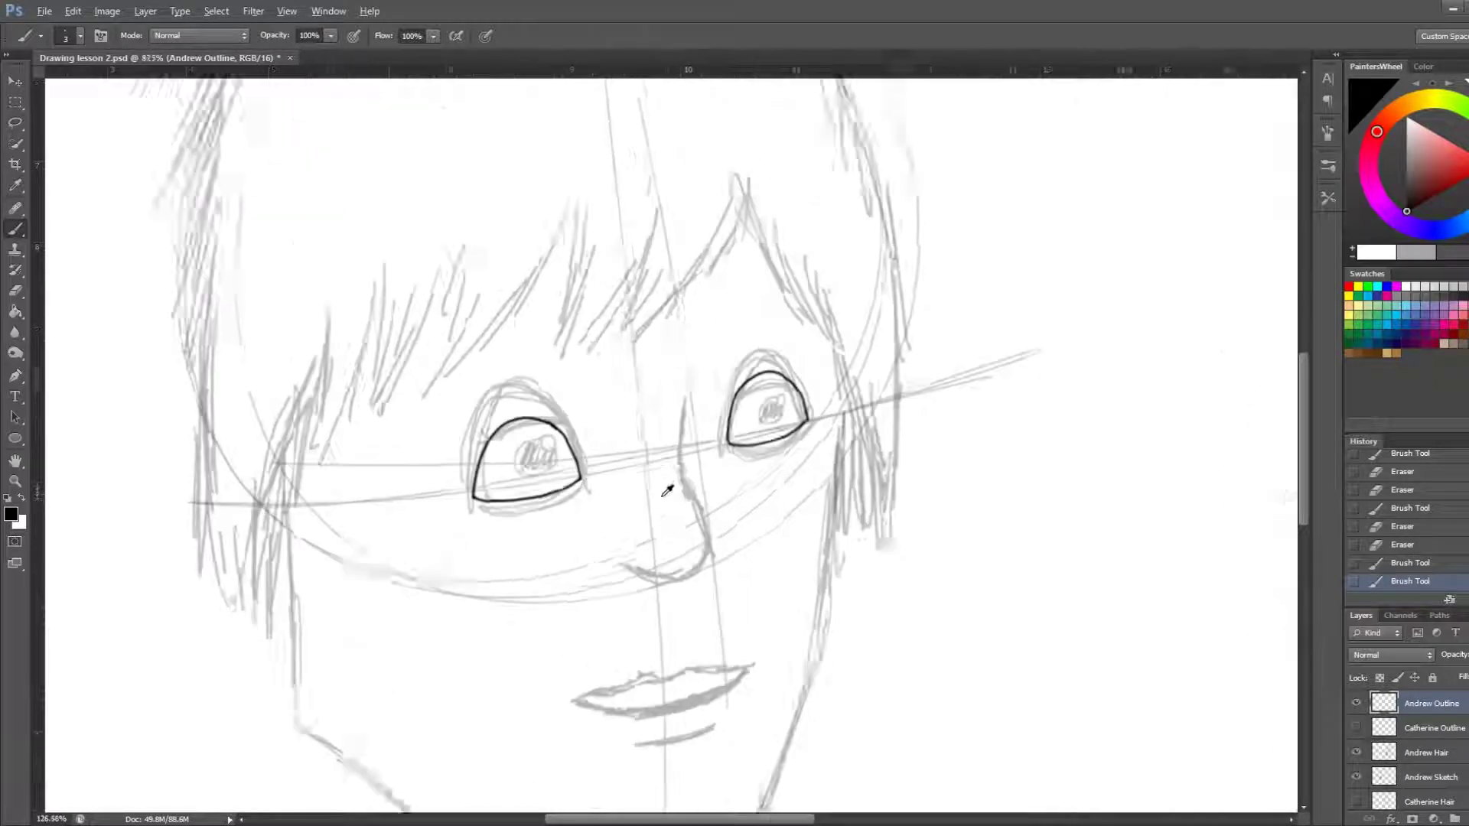
scroll(666, 485, "up", 2)
scroll(651, 457, "up", 1)
scroll(613, 452, "up", 1)
scroll(623, 443, "up", 1)
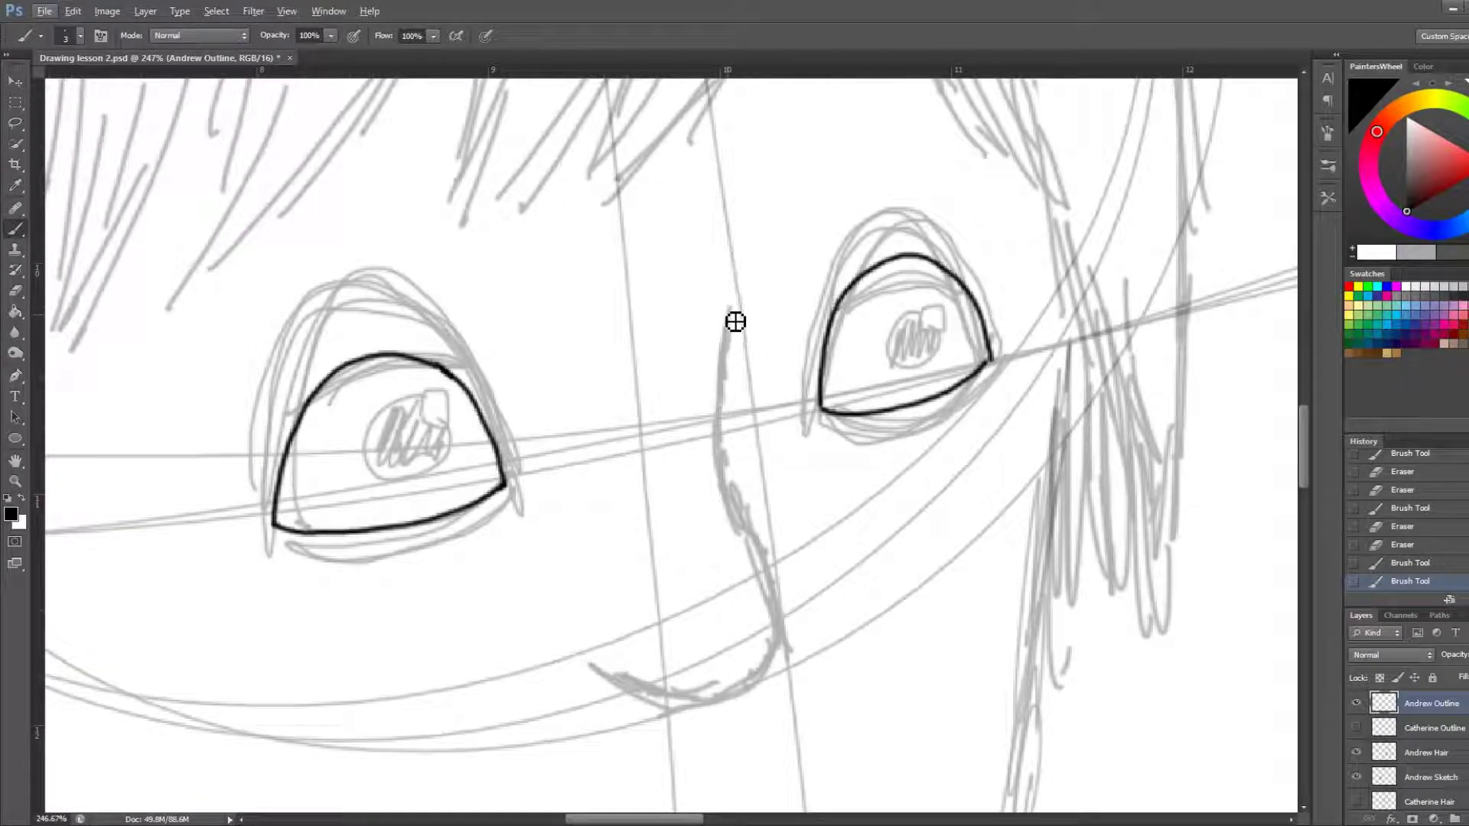
mouse_move(736, 320)
left_mouse_down()
mouse_move(788, 640)
mouse_move(744, 699)
mouse_move(646, 695)
mouse_move(593, 670)
left_mouse_up()
Ink the smiling upper and lower lips and a short chin line beneath
scroll(501, 580, "down", 3)
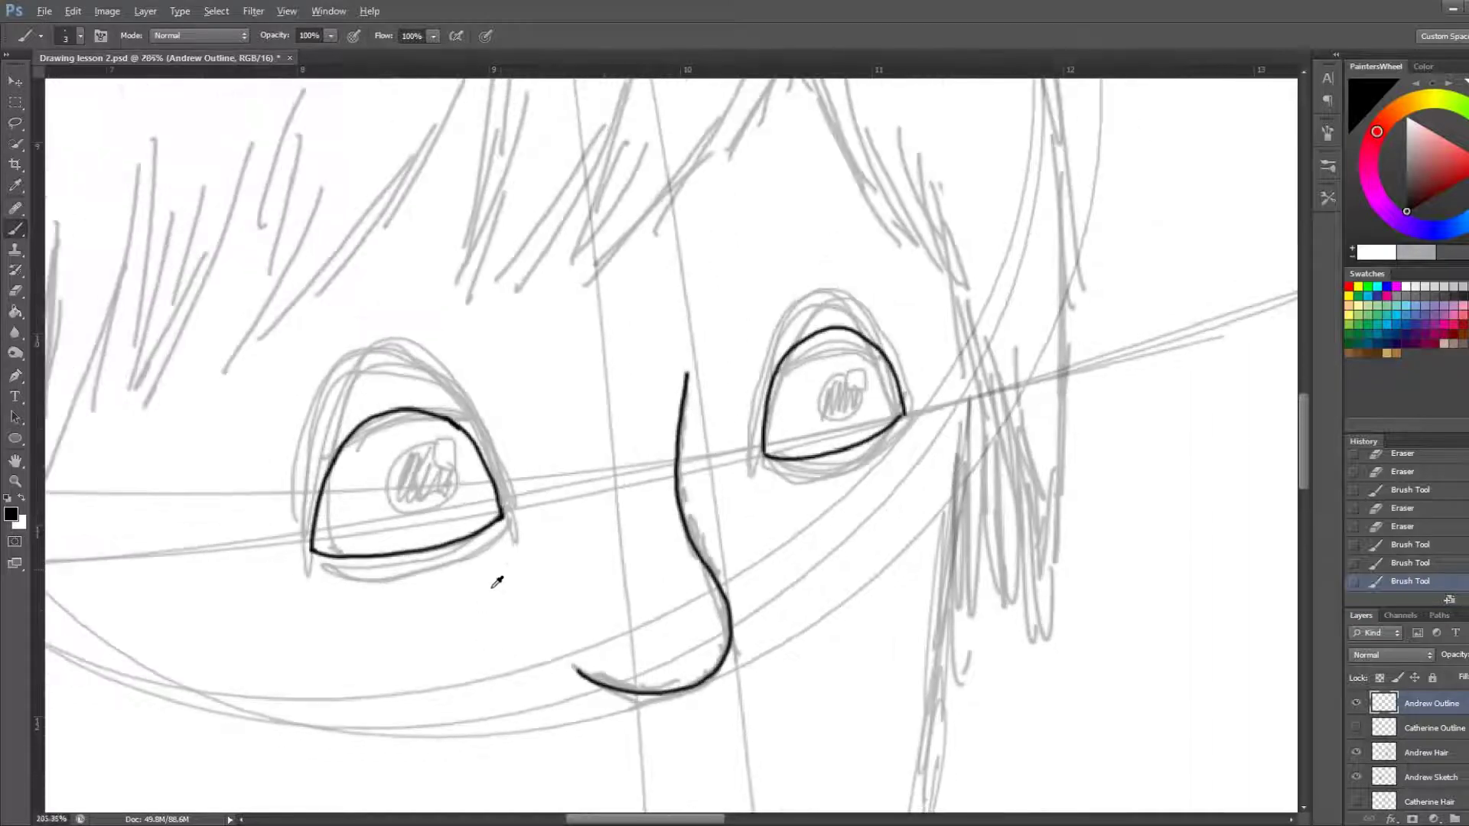
scroll(597, 469, "down", 2)
scroll(604, 482, "down", 2)
scroll(453, 723, "down", 1)
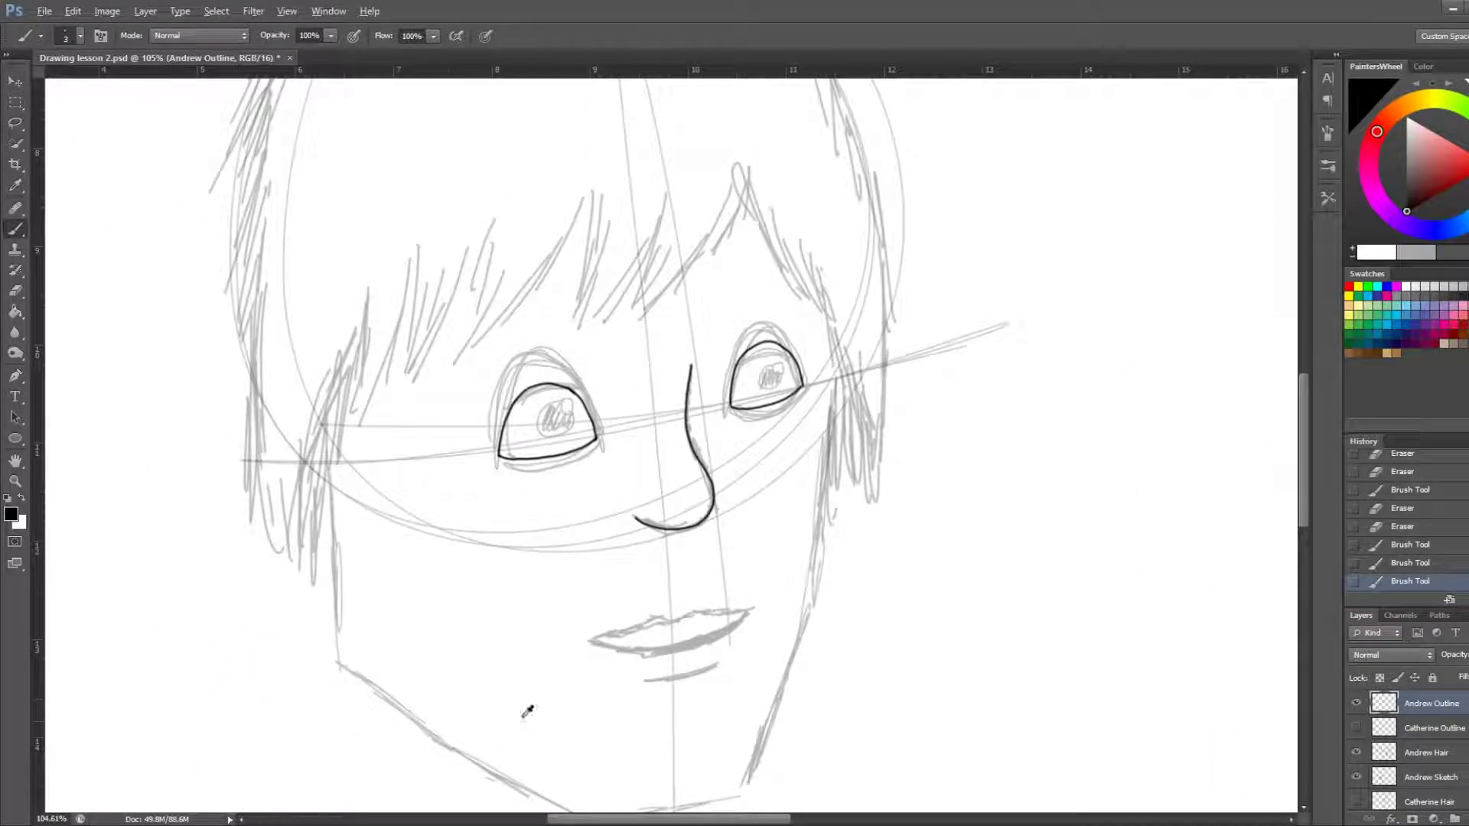
scroll(574, 704, "up", 2)
scroll(584, 705, "up", 4)
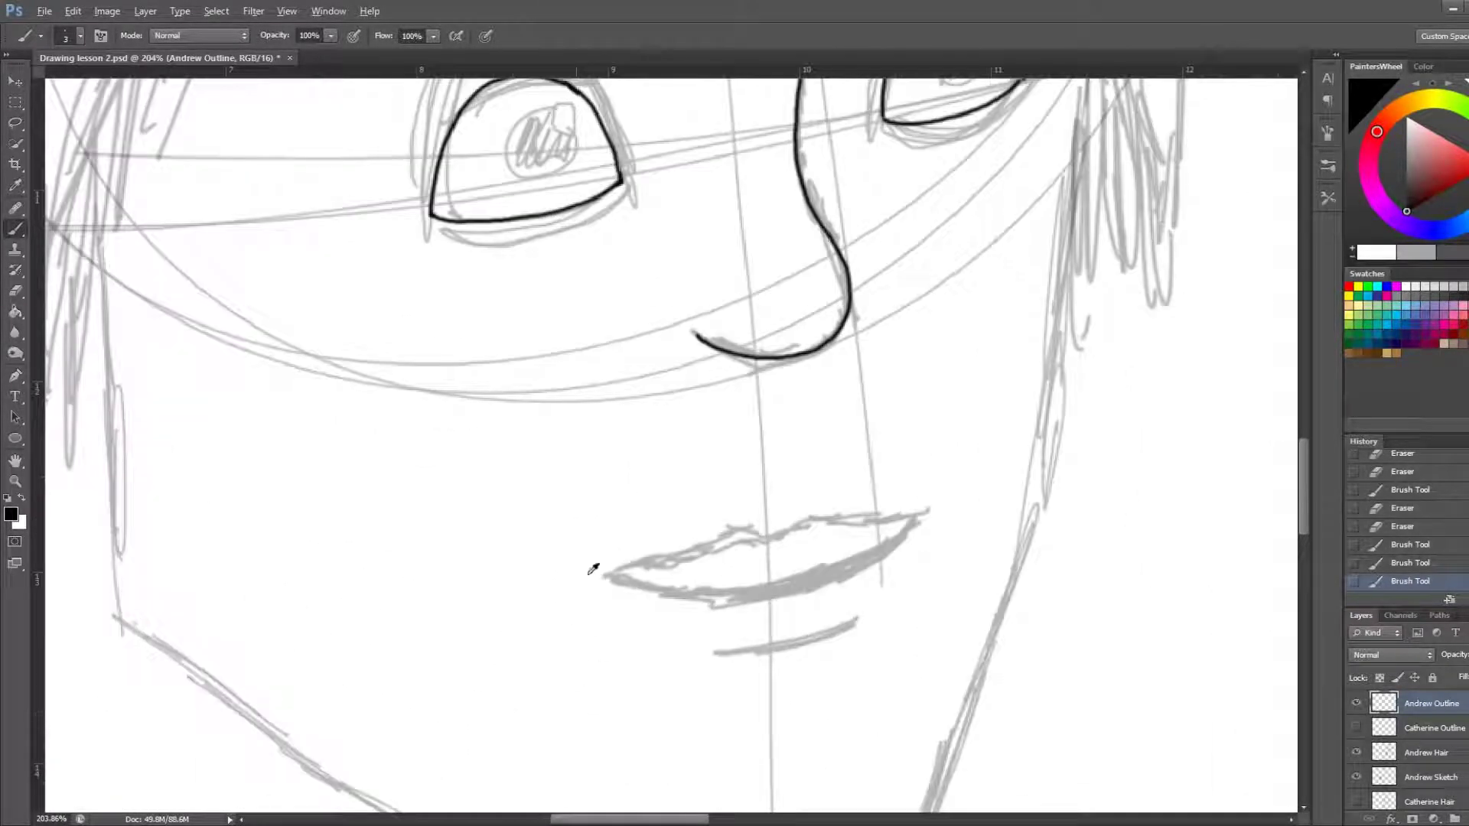
scroll(652, 422, "down", 2)
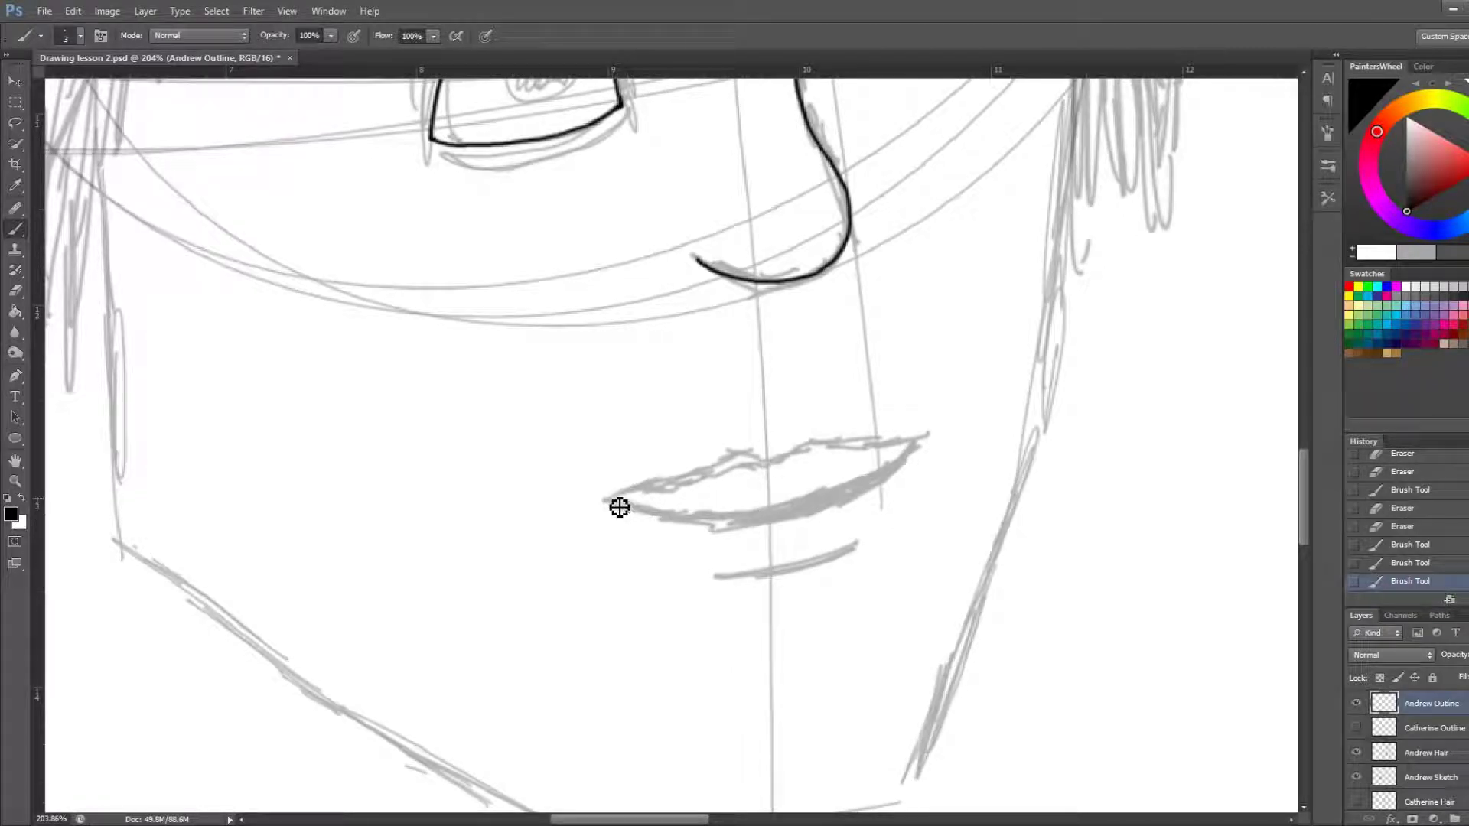
left_click_drag(625, 505, 725, 530)
left_click_drag(675, 496, 763, 456)
key("ctrl+z")
mouse_move(615, 491)
left_mouse_down()
mouse_move(735, 487)
mouse_move(926, 432)
left_mouse_up()
mouse_move(625, 504)
left_mouse_down()
mouse_move(650, 547)
mouse_move(796, 584)
mouse_move(902, 492)
mouse_move(918, 457)
left_mouse_up()
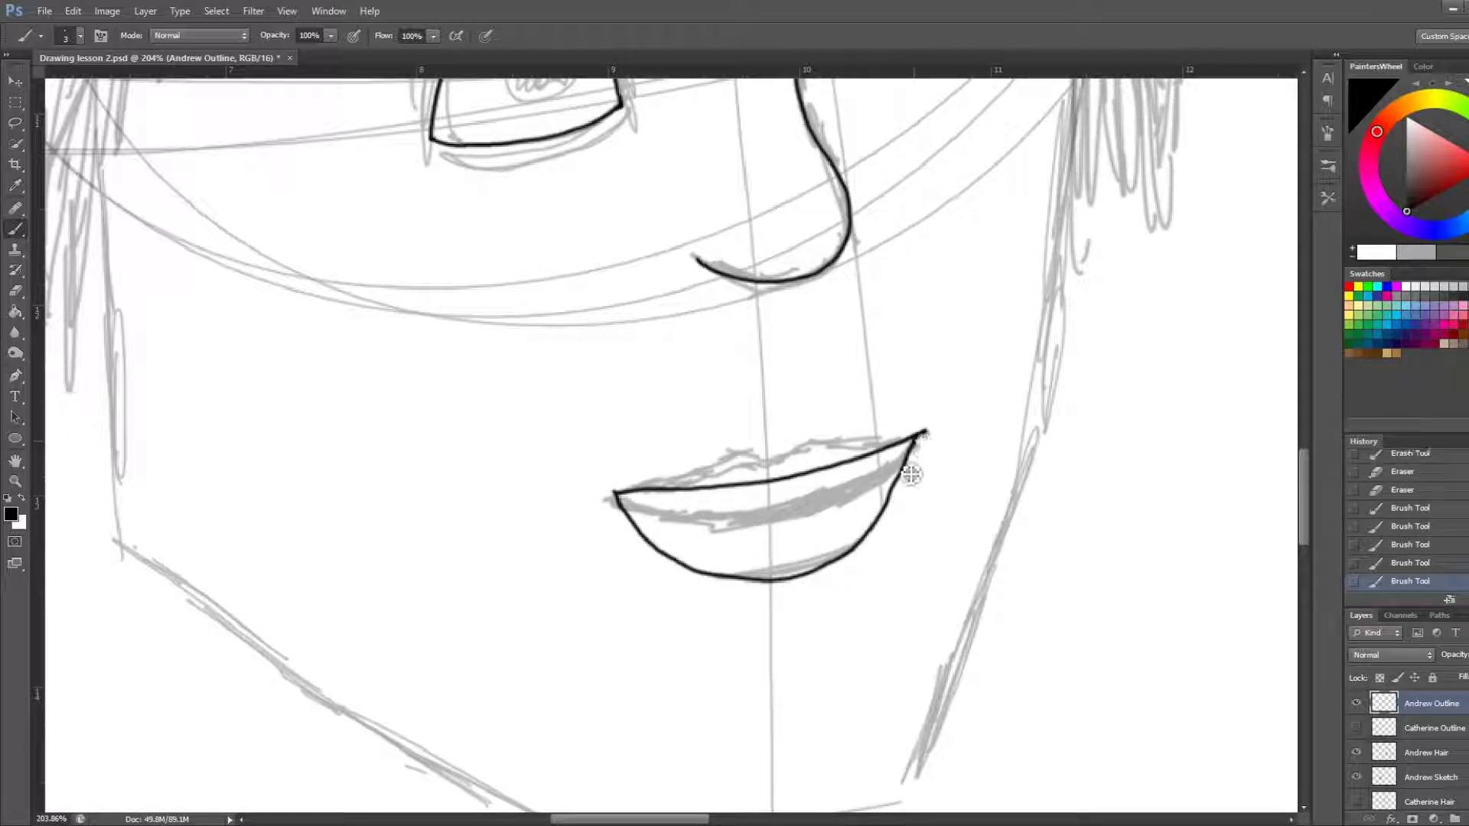
left_click_drag(738, 627, 838, 606)
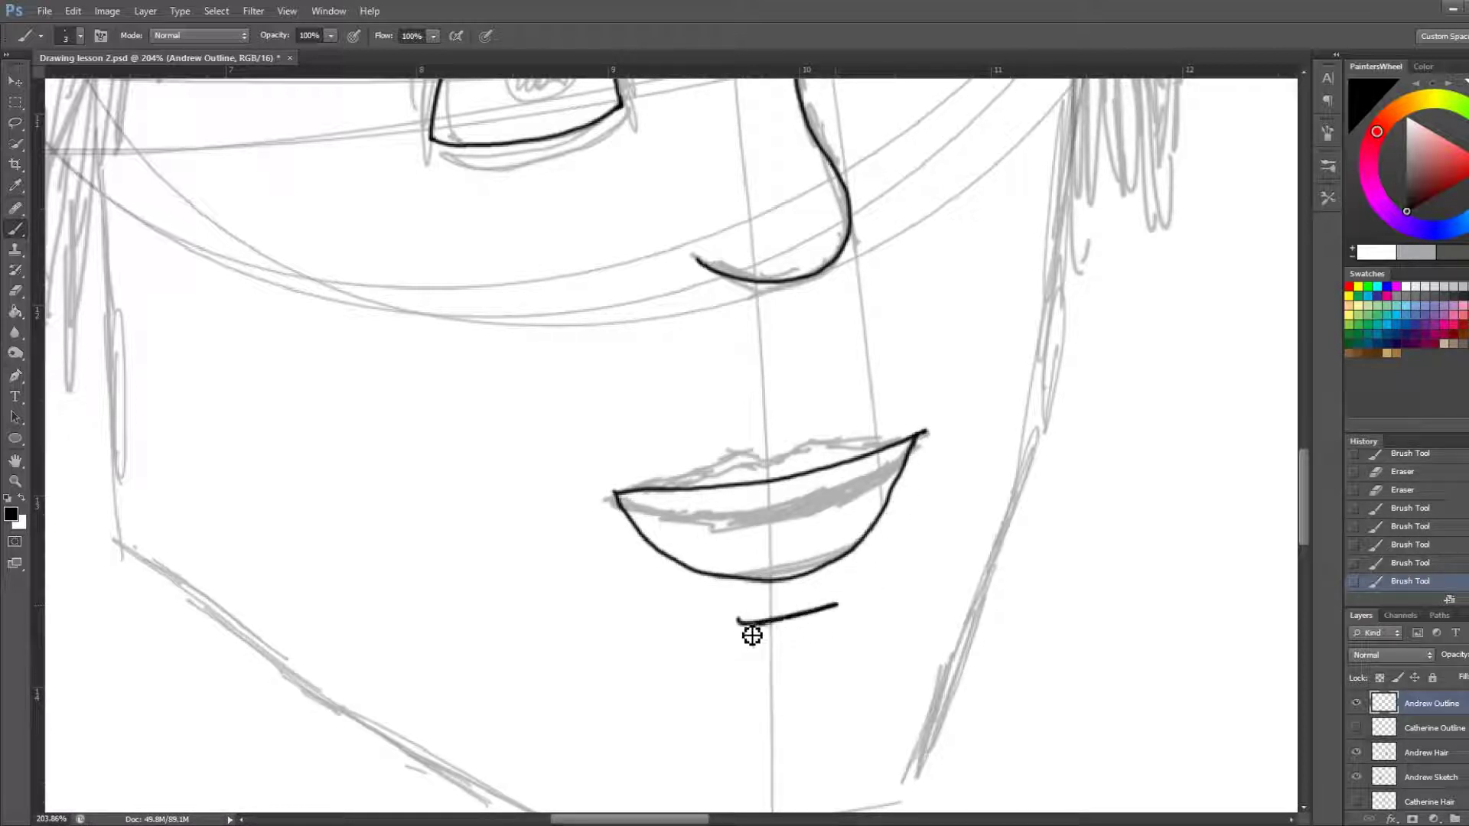
Zoom in and draw a small highlight circle in each eye
scroll(526, 566, "down", 5, "alt")
scroll(526, 566, "down", 2, "alt")
scroll(536, 559, "down", 1, "alt")
scroll(550, 551, "down", 1, "alt")
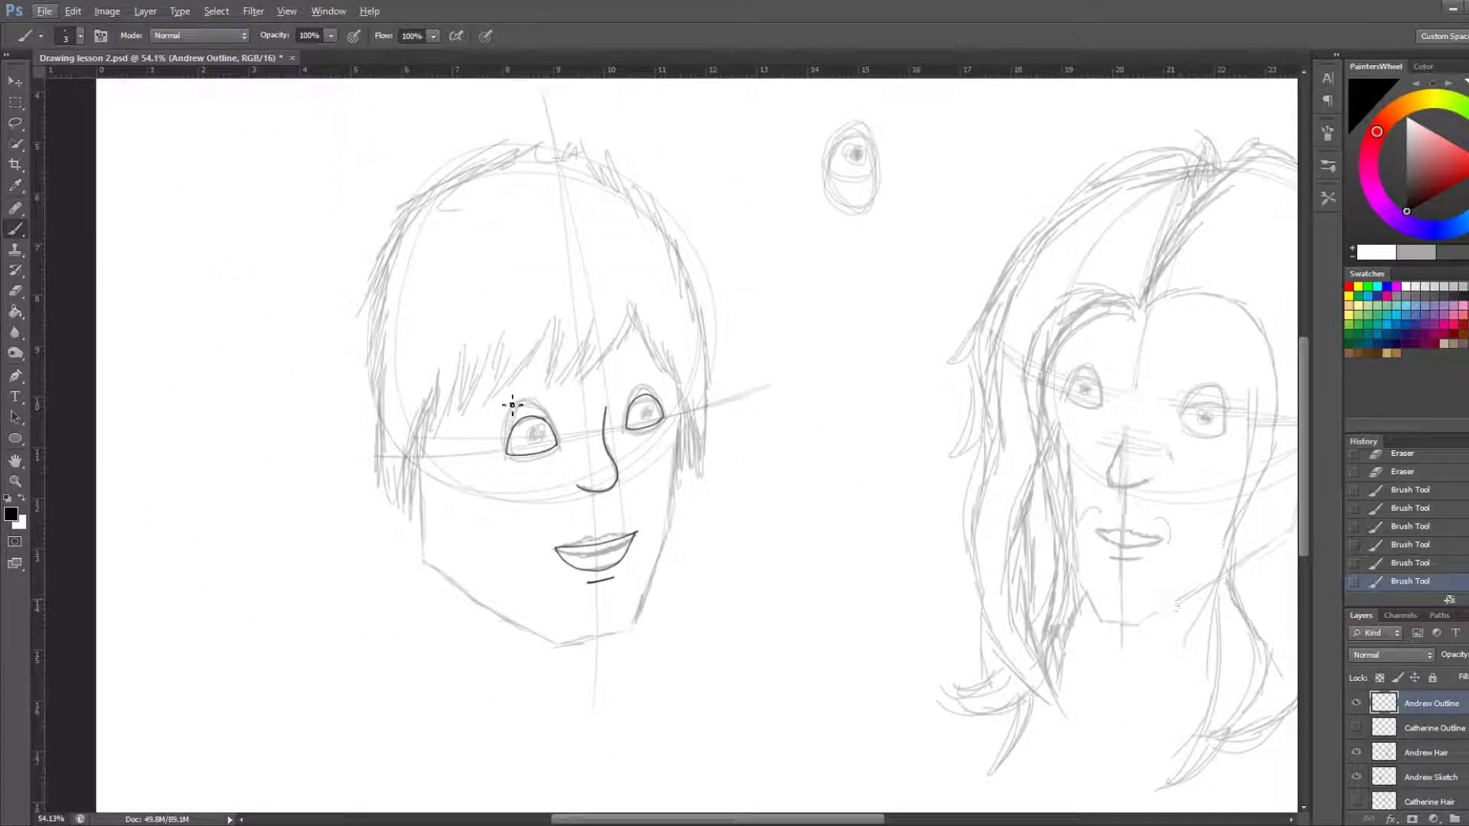
scroll(558, 491, "up", 1, "alt")
scroll(556, 496, "up", 1, "alt")
scroll(554, 501, "up", 1, "alt")
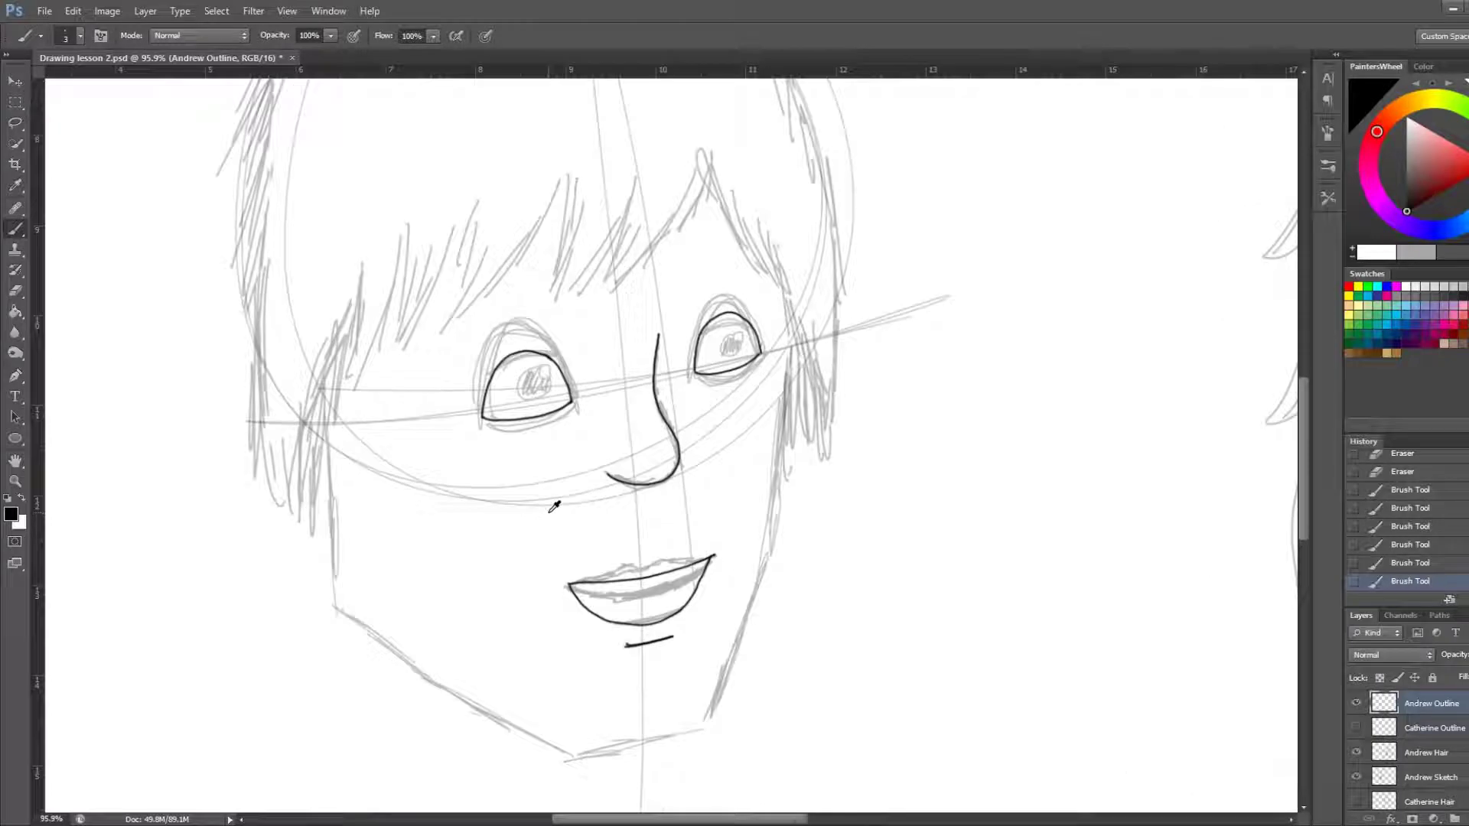
scroll(554, 507, "up", 2, "alt")
scroll(556, 511, "down", 1, "alt")
scroll(557, 504, "down", 1, "alt")
scroll(552, 486, "down", 1, "alt")
scroll(543, 475, "down", 1, "alt")
scroll(539, 475, "down", 1)
scroll(507, 459, "down", 2)
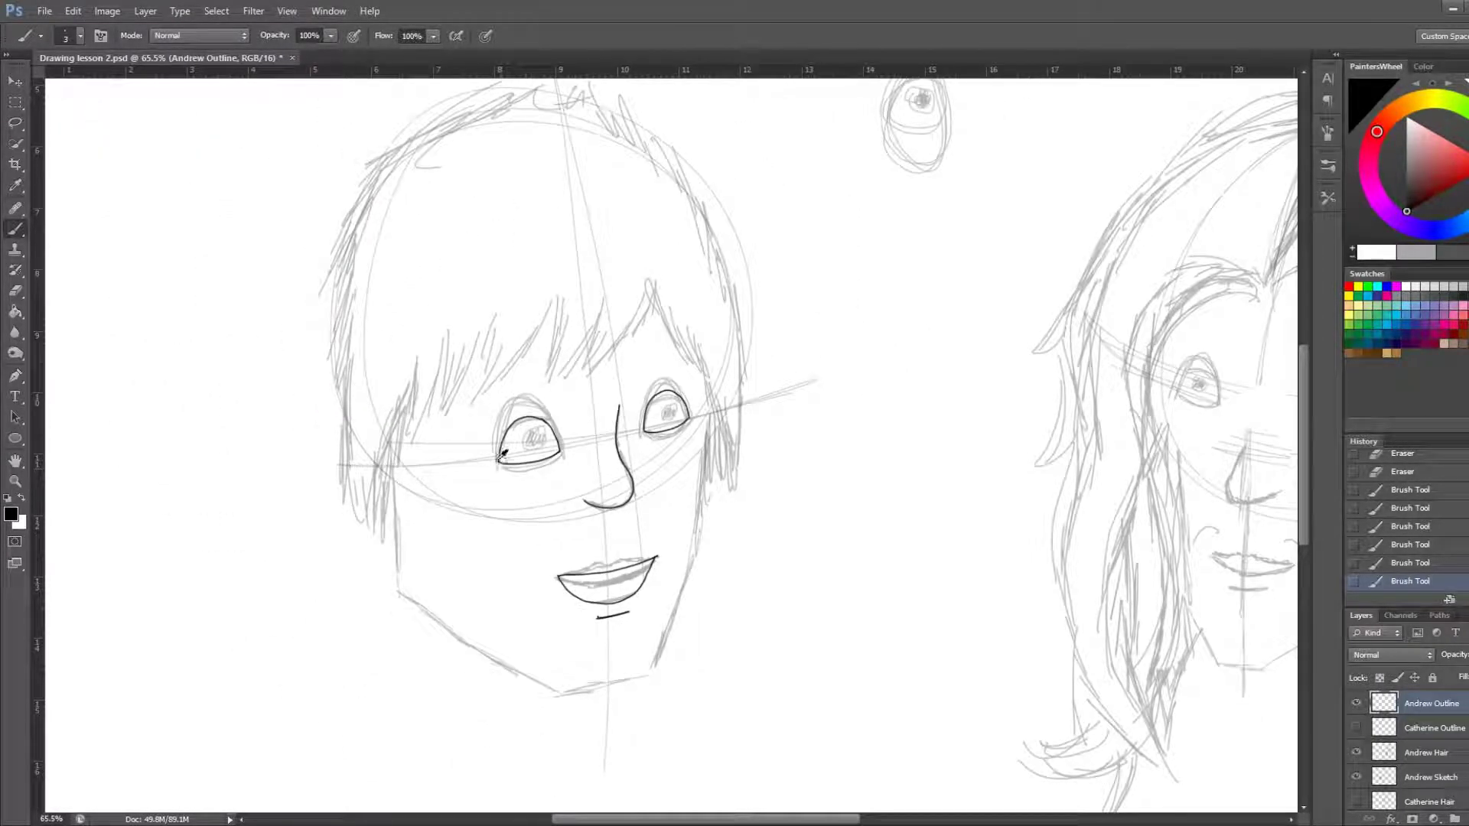
scroll(496, 360, "up", 1, "alt")
scroll(505, 366, "up", 1, "alt")
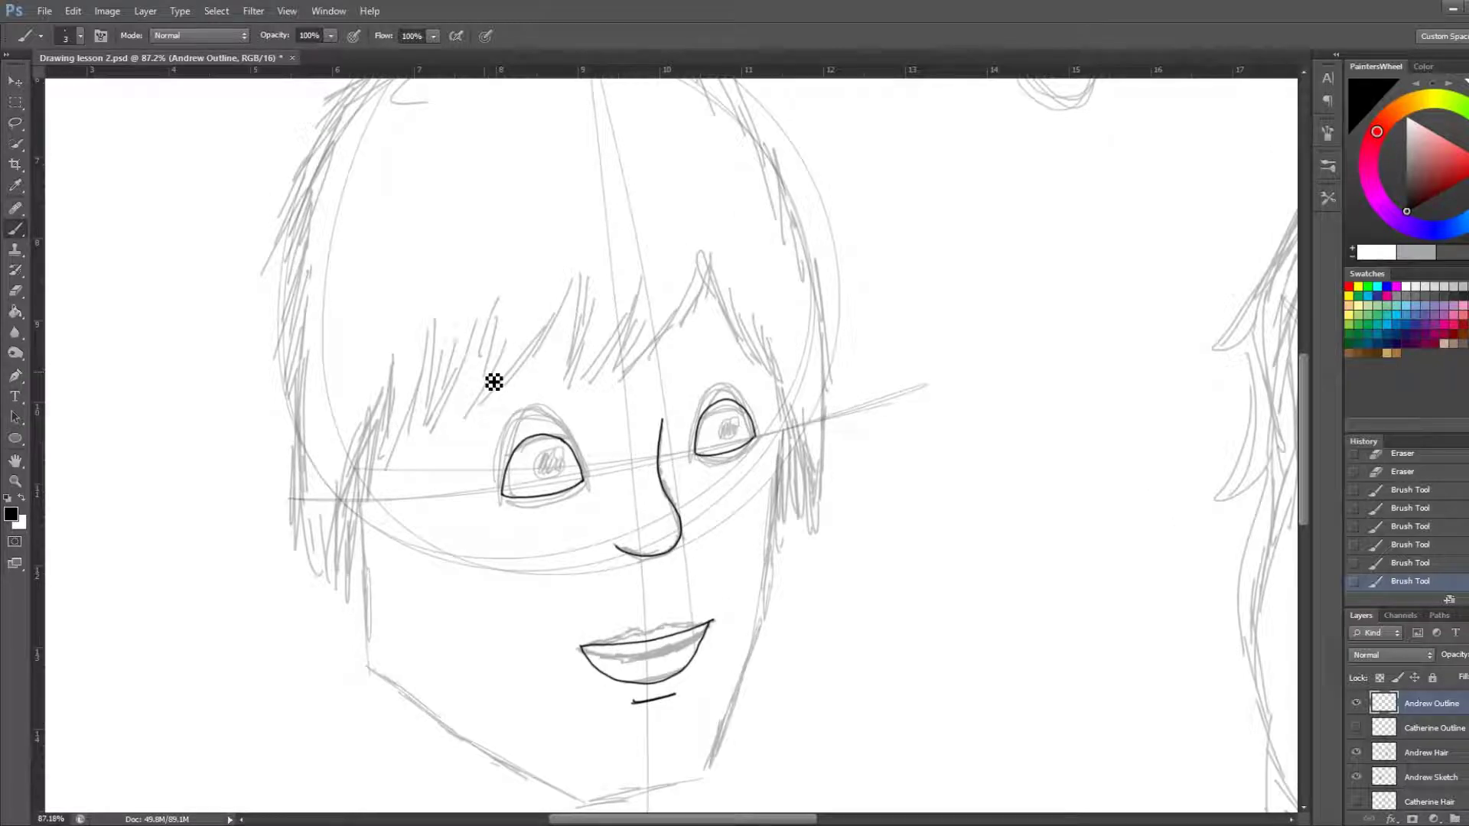
scroll(493, 382, "down", 1)
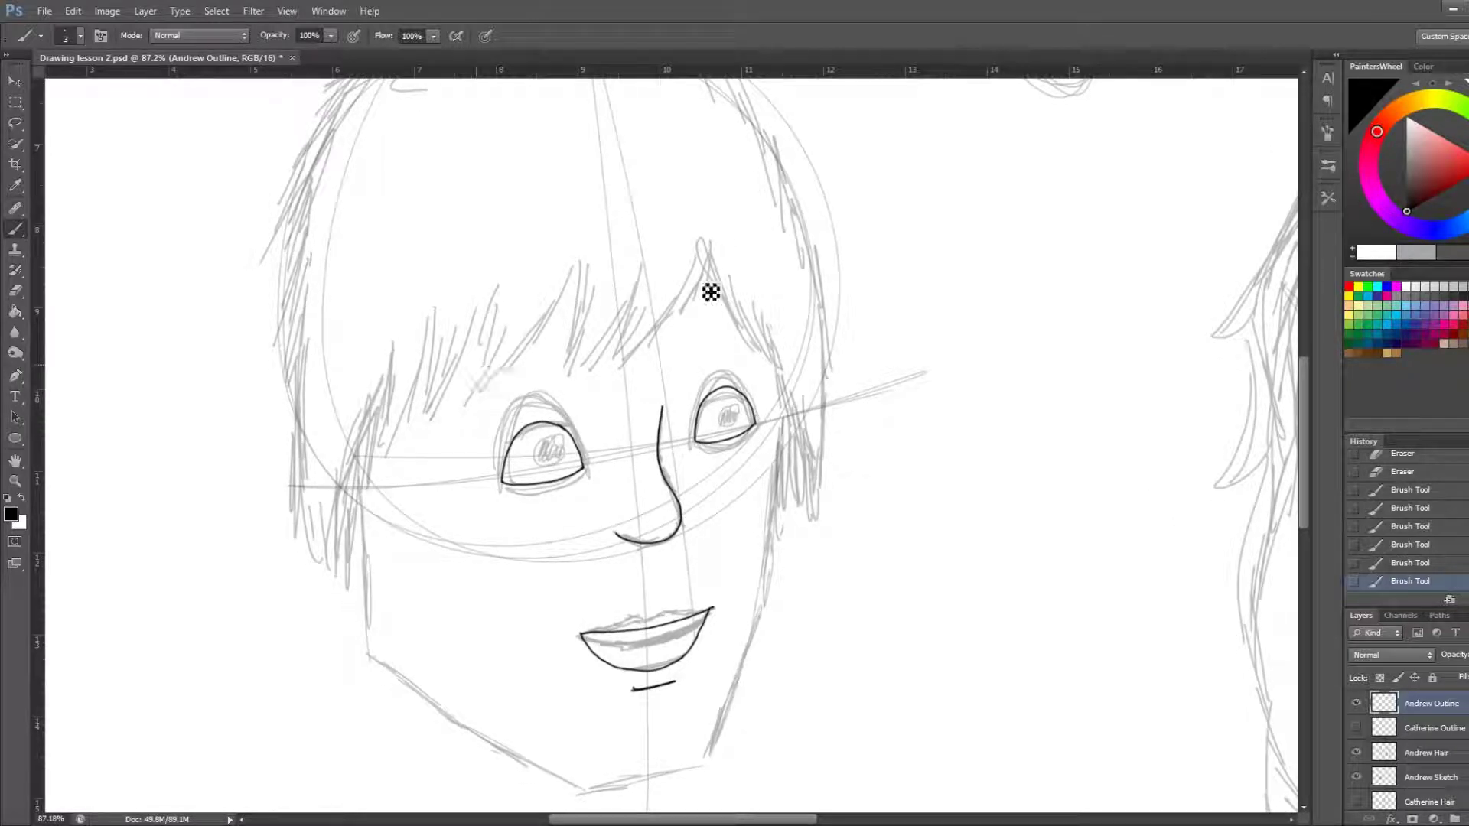
scroll(702, 484, "up", 3, "alt")
scroll(682, 410, "up", 3, "alt")
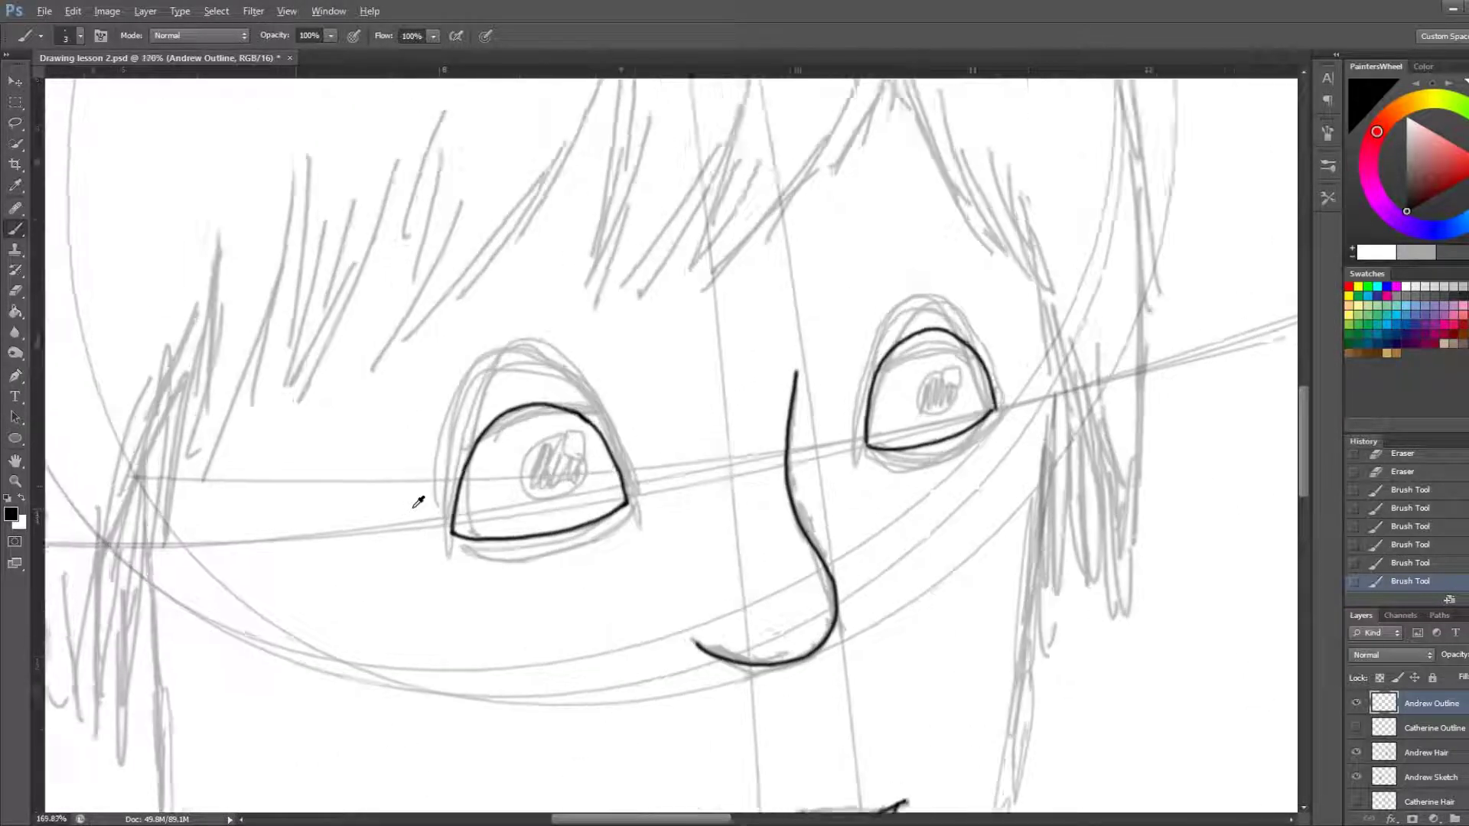
scroll(416, 498, "up", 2, "alt")
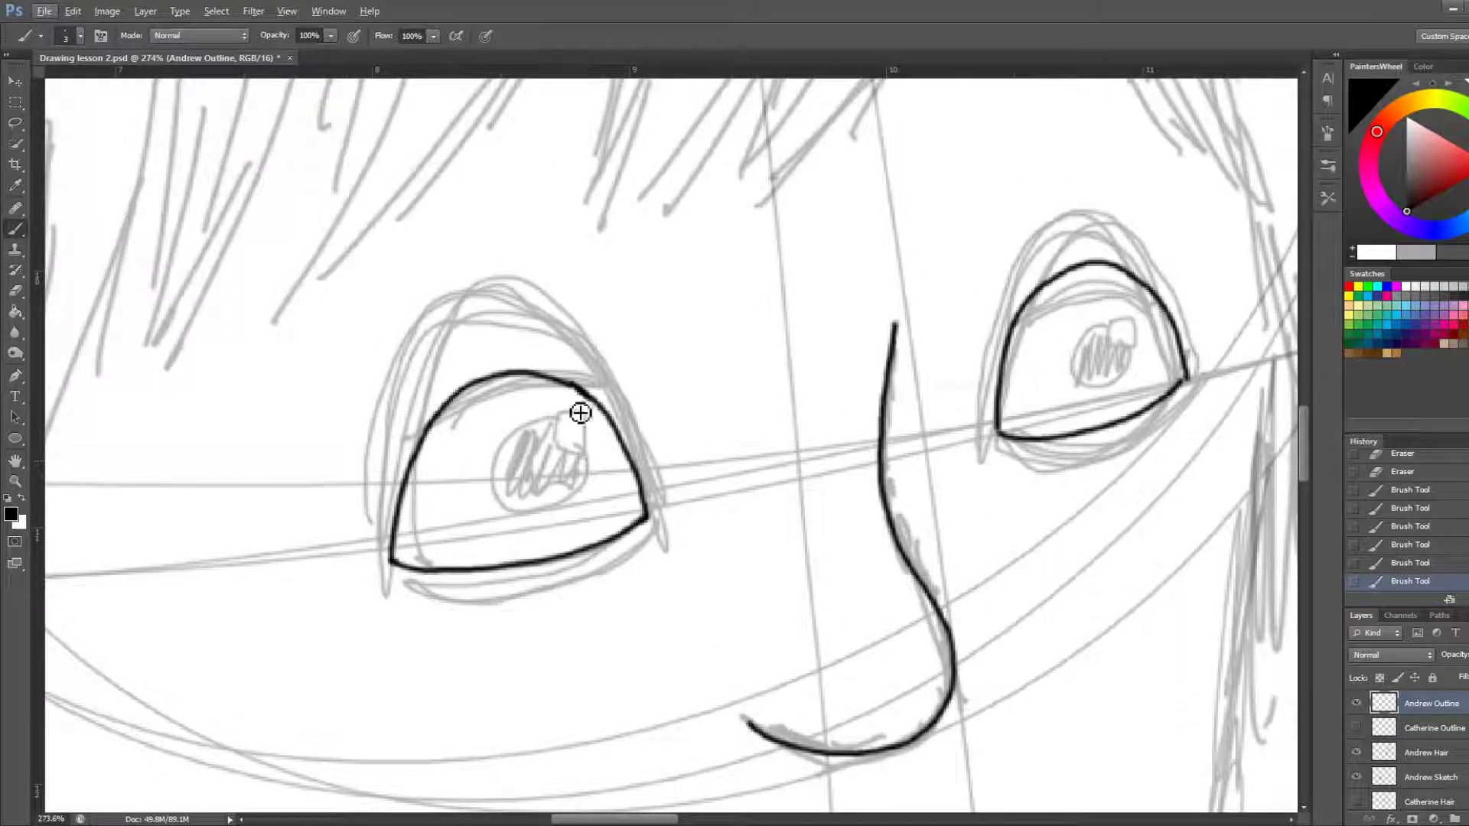
mouse_move(563, 411)
left_mouse_down()
mouse_move(592, 450)
mouse_move(567, 409)
left_mouse_up()
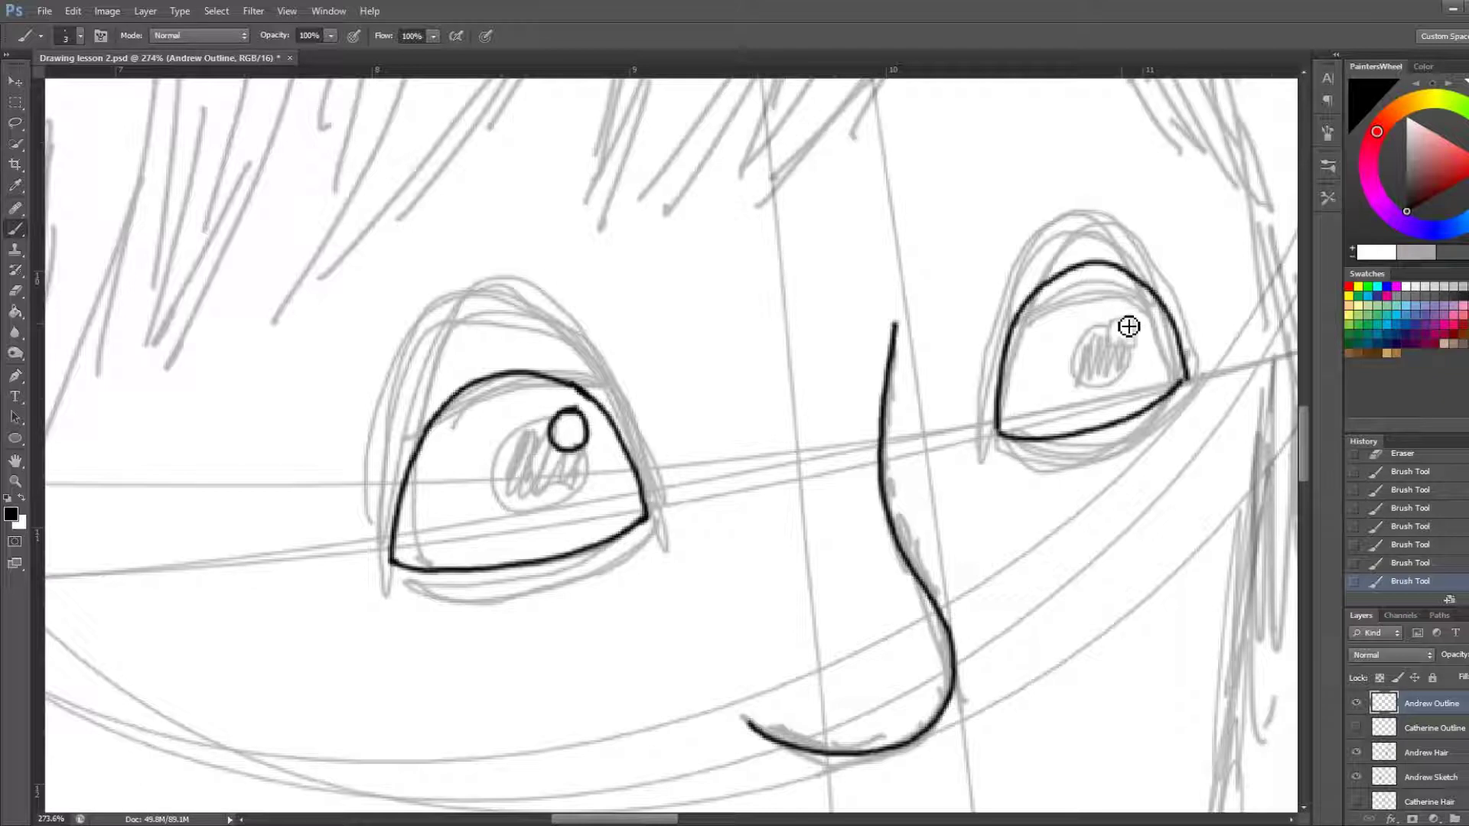
mouse_move(1130, 318)
left_mouse_down()
mouse_move(1140, 334)
mouse_move(1114, 331)
mouse_move(1134, 353)
left_mouse_up()
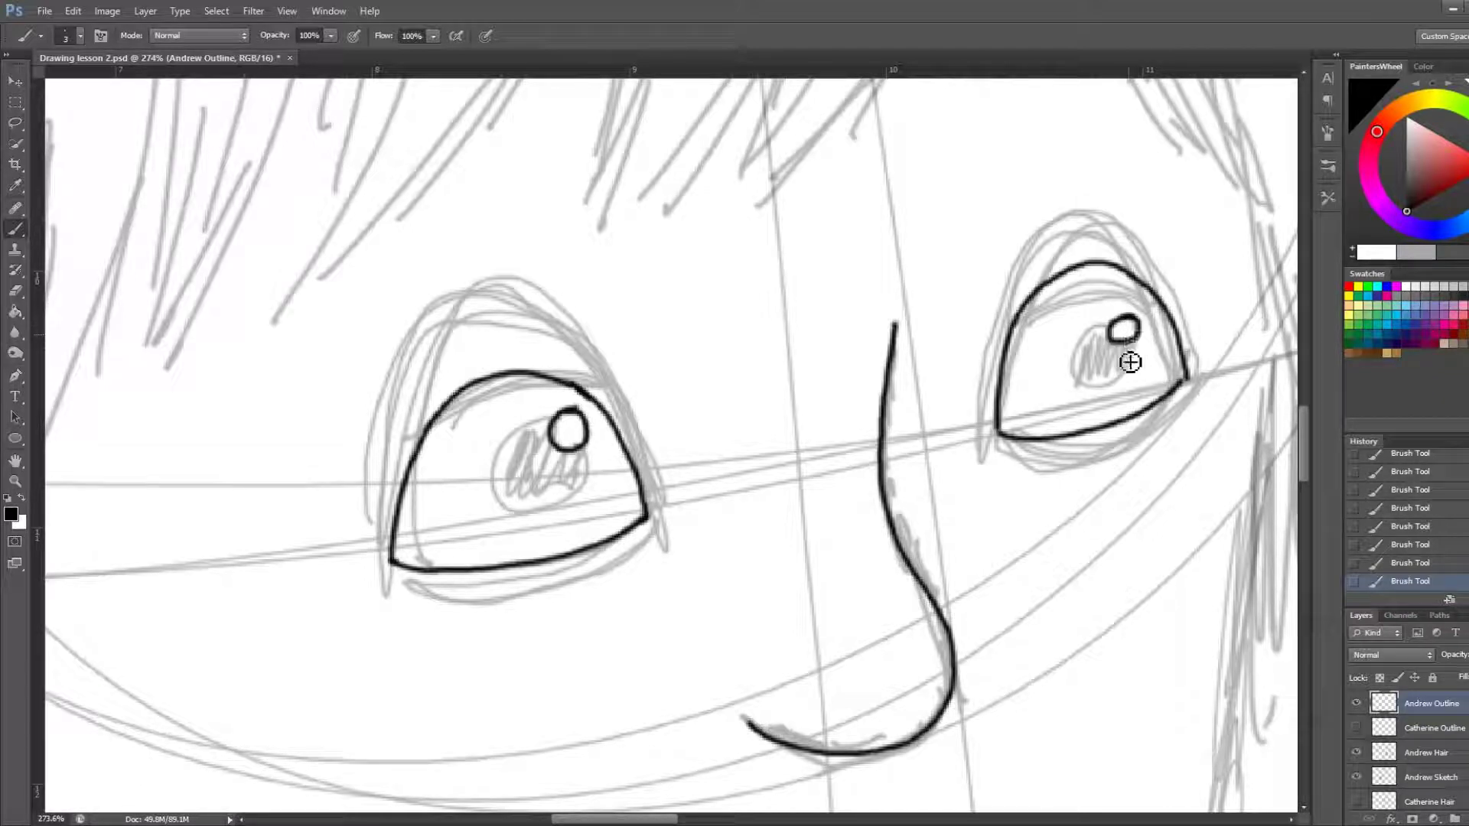
Outline a round iris in each eye
mouse_move(551, 417)
left_mouse_down()
mouse_move(499, 490)
mouse_move(551, 516)
mouse_move(593, 490)
mouse_move(593, 449)
left_mouse_up()
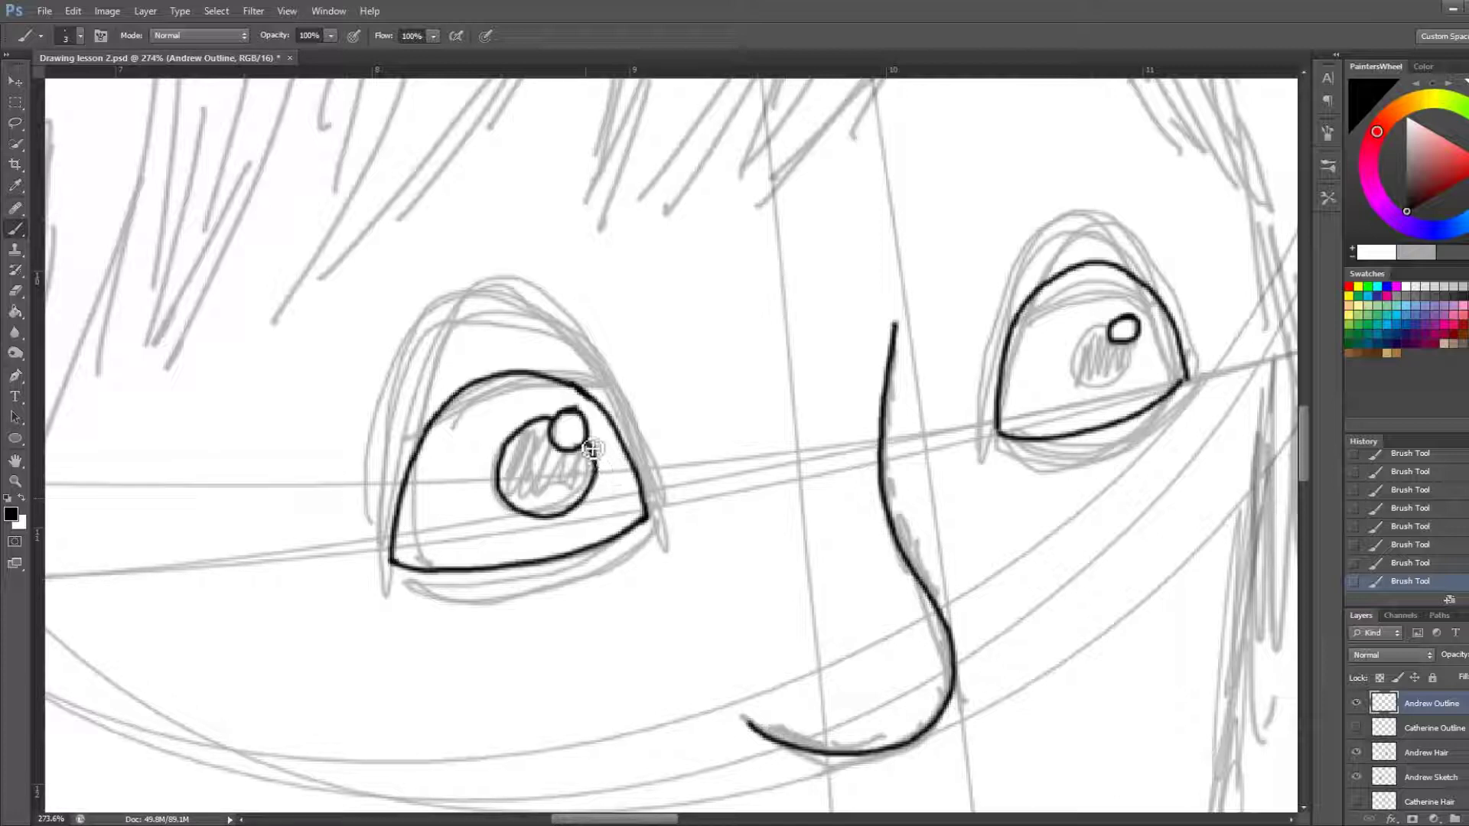
mouse_move(1110, 325)
left_mouse_down()
mouse_move(1064, 358)
mouse_move(1084, 402)
mouse_move(1131, 382)
mouse_move(1136, 340)
left_mouse_up()
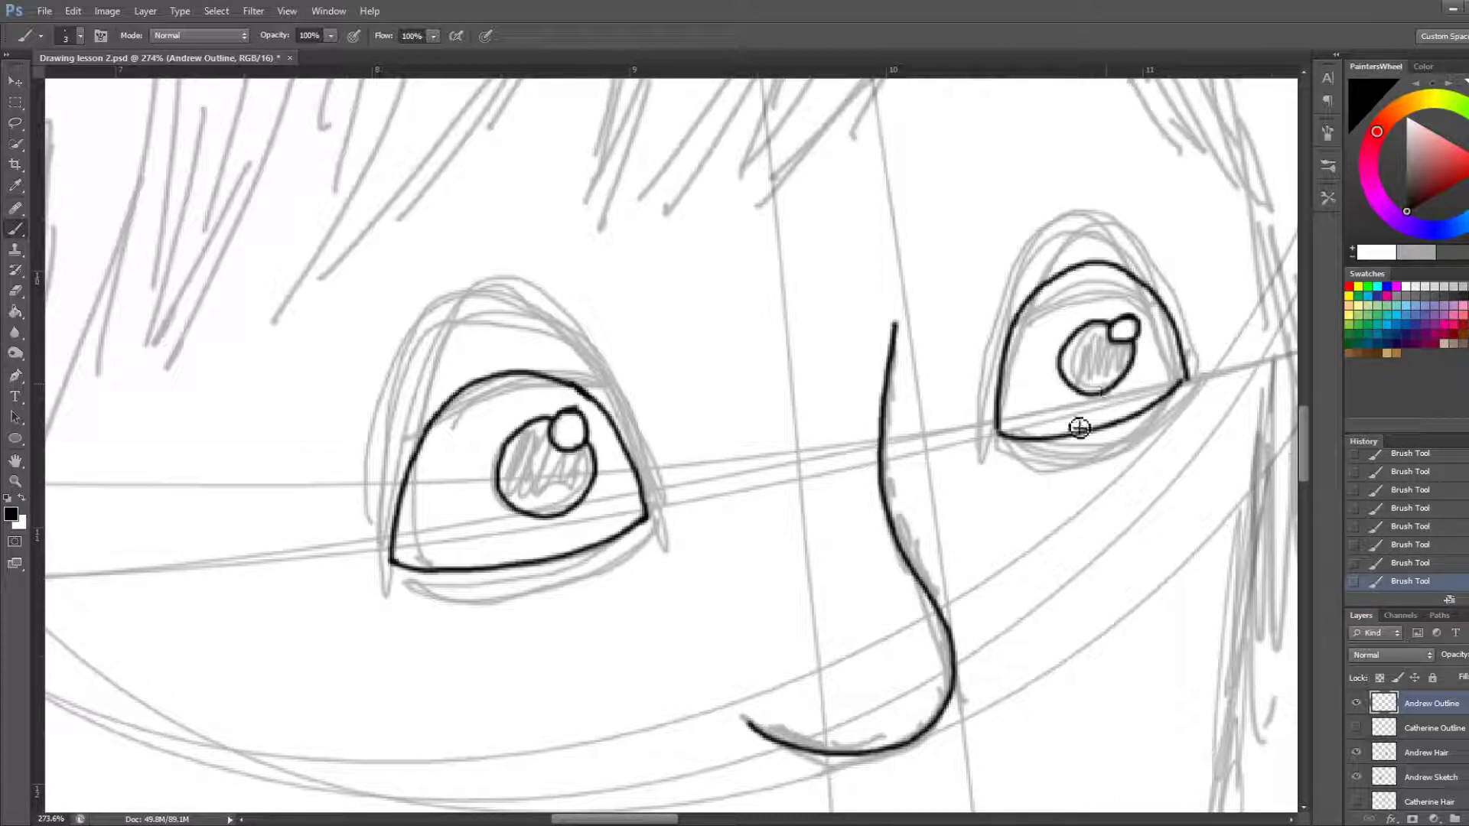
scroll(946, 564, "down", 3)
scroll(854, 463, "down", 2)
scroll(738, 411, "down", 1)
left_click_drag(863, 313, 860, 393)
scroll(775, 329, "up", 1)
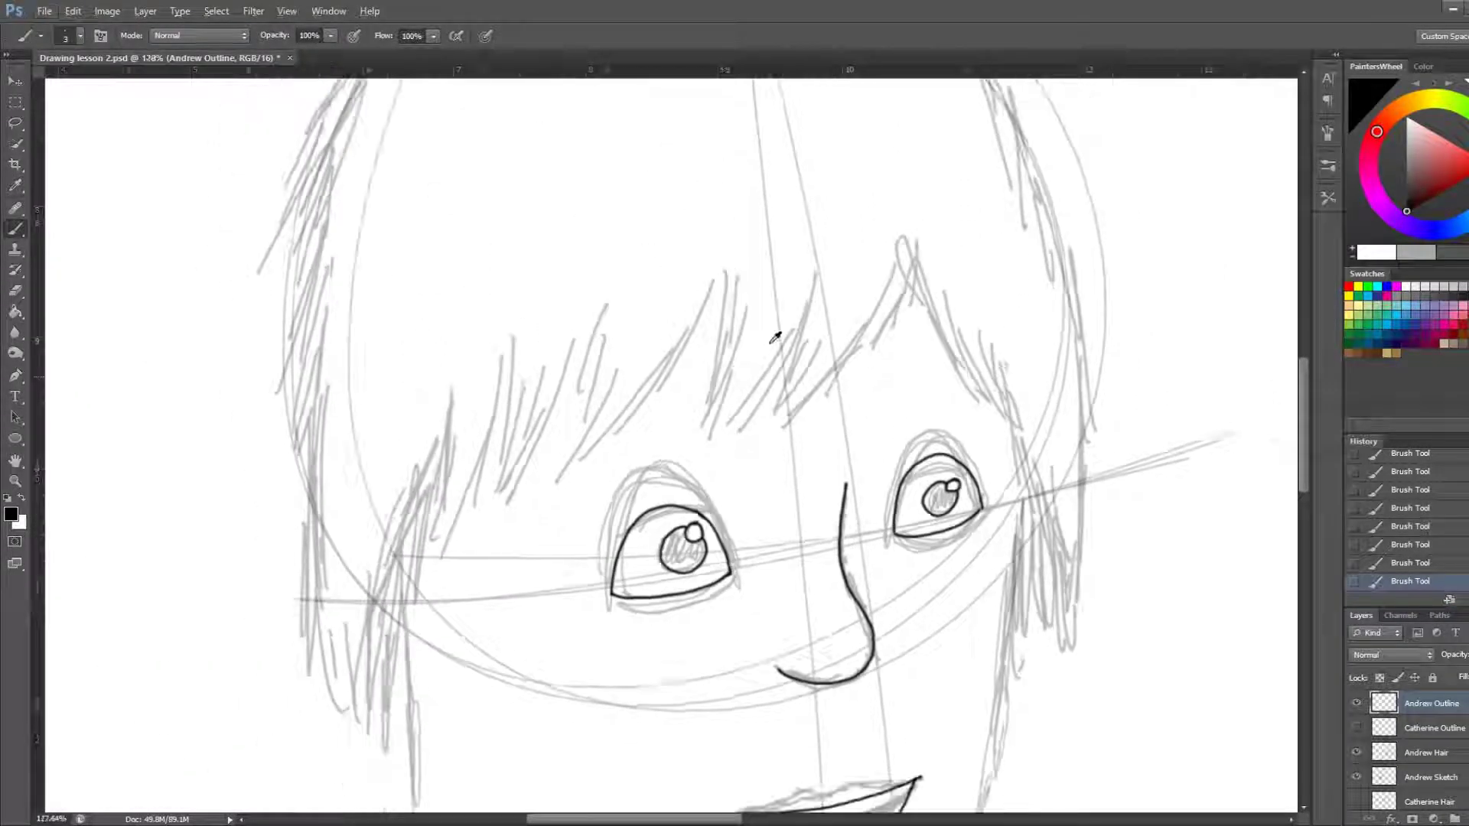
Ink zigzag fringe spikes from the middle of the forehead leftward
scroll(775, 336, "up", 1)
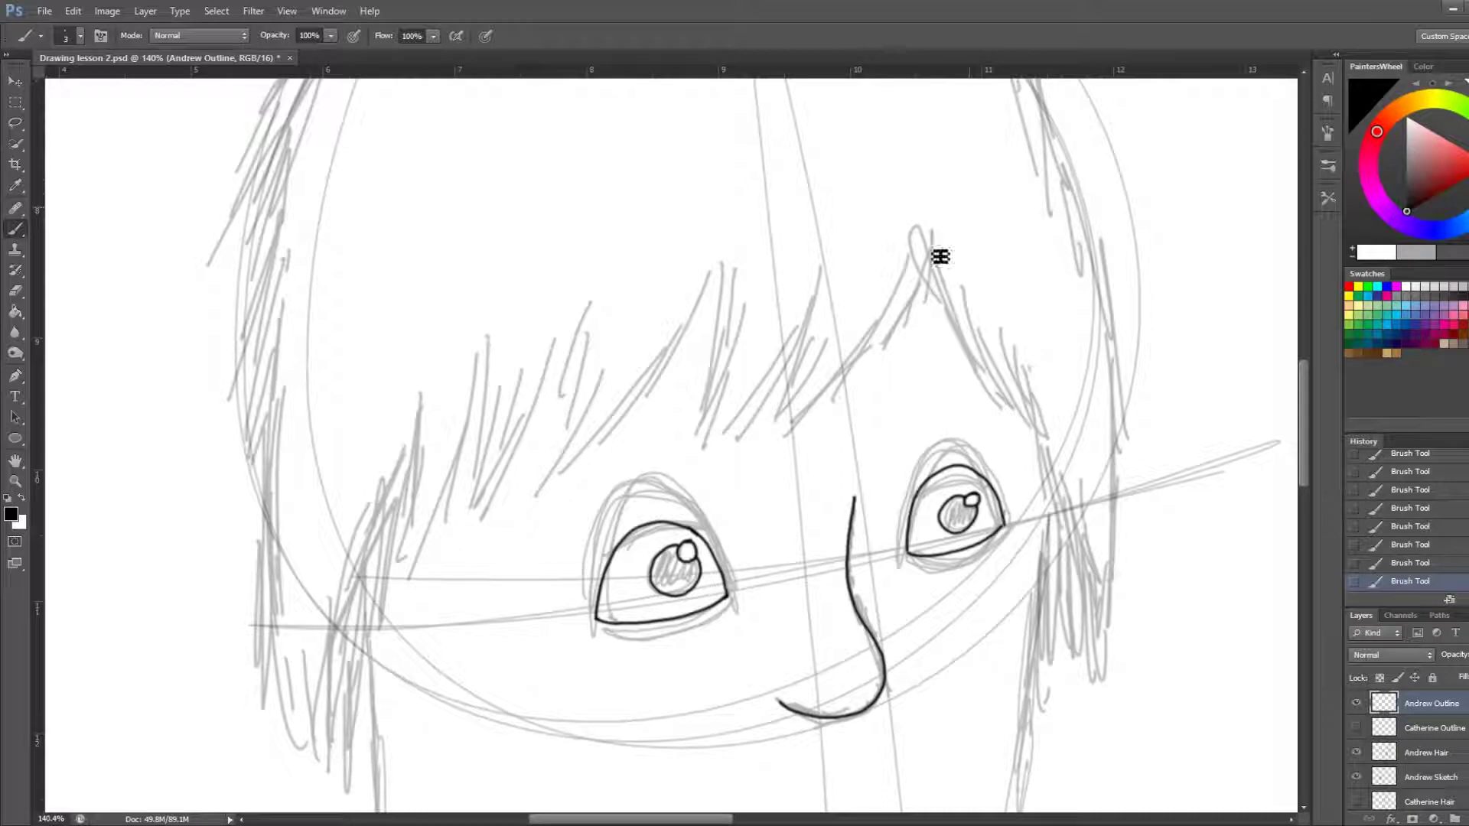
left_click_drag(931, 232, 878, 340)
key("ctrl+z")
mouse_move(885, 346)
left_mouse_down()
mouse_move(926, 315)
mouse_move(938, 232)
left_mouse_up()
key("ctrl+z")
mouse_move(933, 231)
left_mouse_down()
mouse_move(887, 360)
mouse_move(906, 304)
mouse_move(843, 396)
mouse_move(792, 430)
left_mouse_up()
left_click_drag(825, 347, 780, 429)
left_click_drag(815, 284, 780, 405)
left_click_drag(797, 328, 739, 442)
key("ctrl+z")
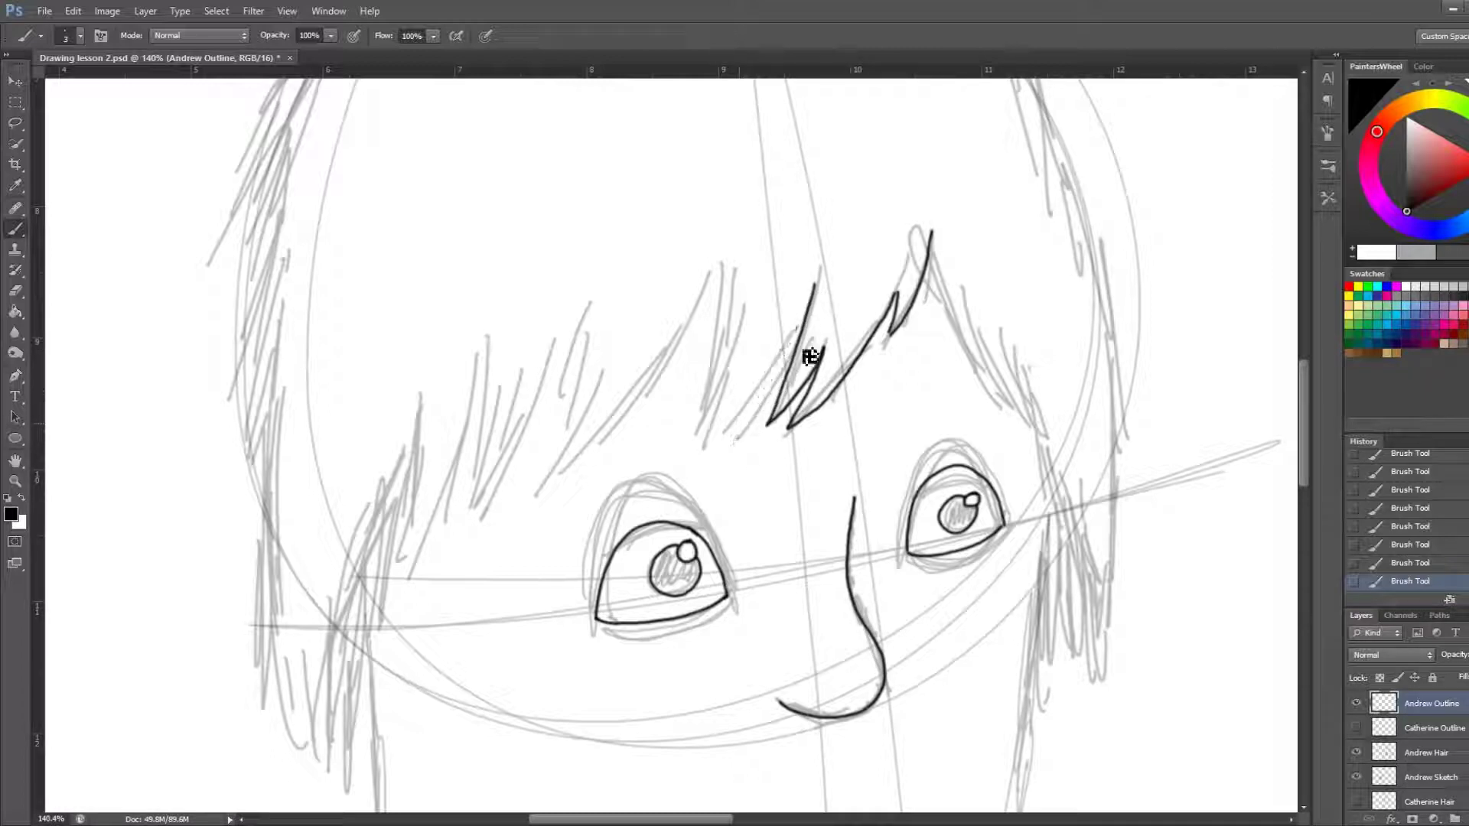
mouse_move(796, 349)
left_mouse_down()
mouse_move(709, 446)
mouse_move(755, 356)
left_mouse_up()
Continue the fringe spikes past the left eye and down the left side of the face
left_click_drag(756, 360, 720, 295)
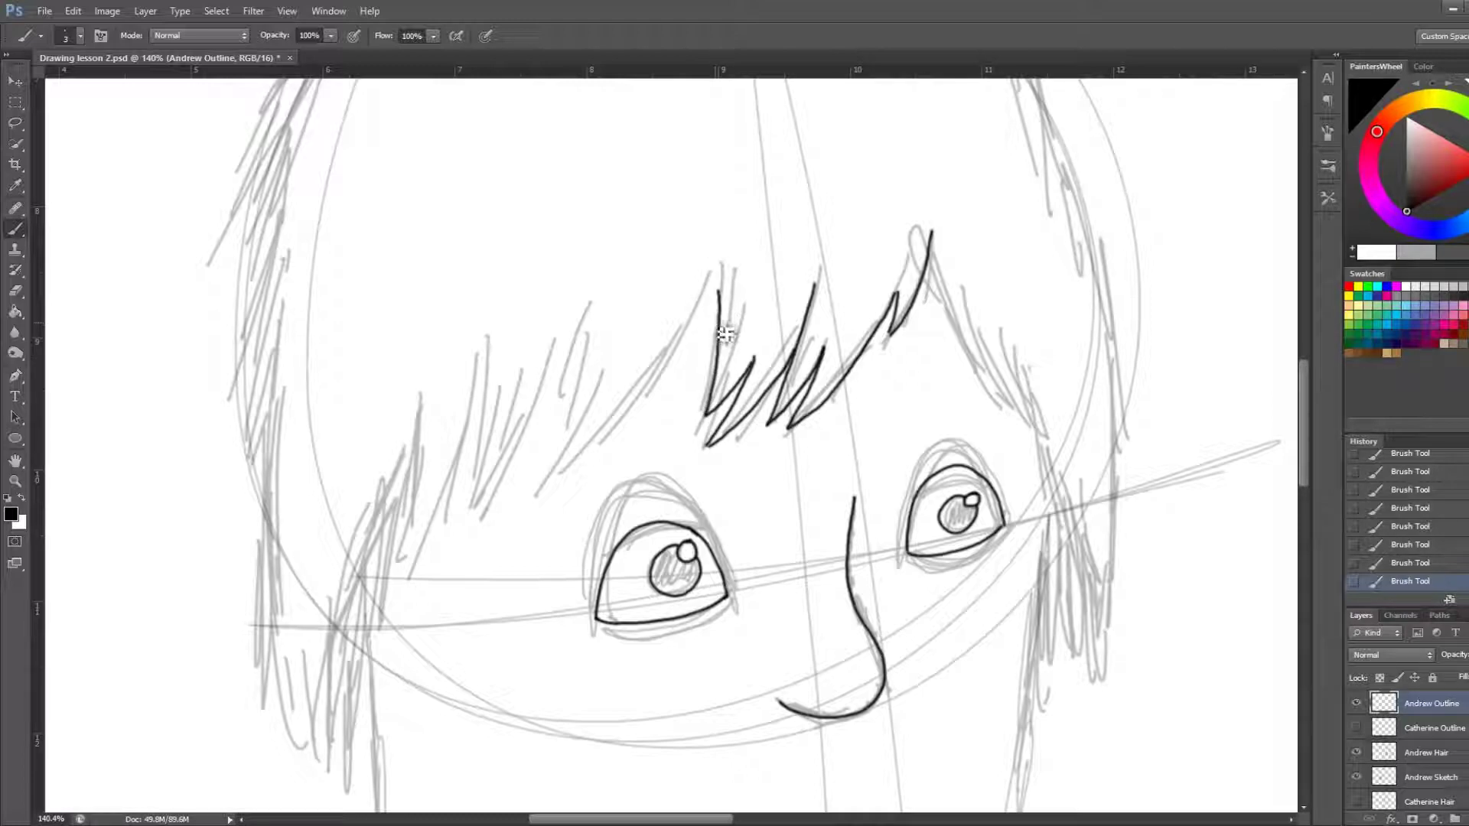
mouse_move(663, 397)
left_mouse_down()
mouse_move(680, 308)
mouse_move(599, 441)
mouse_move(616, 358)
mouse_move(539, 486)
mouse_move(597, 439)
left_mouse_up()
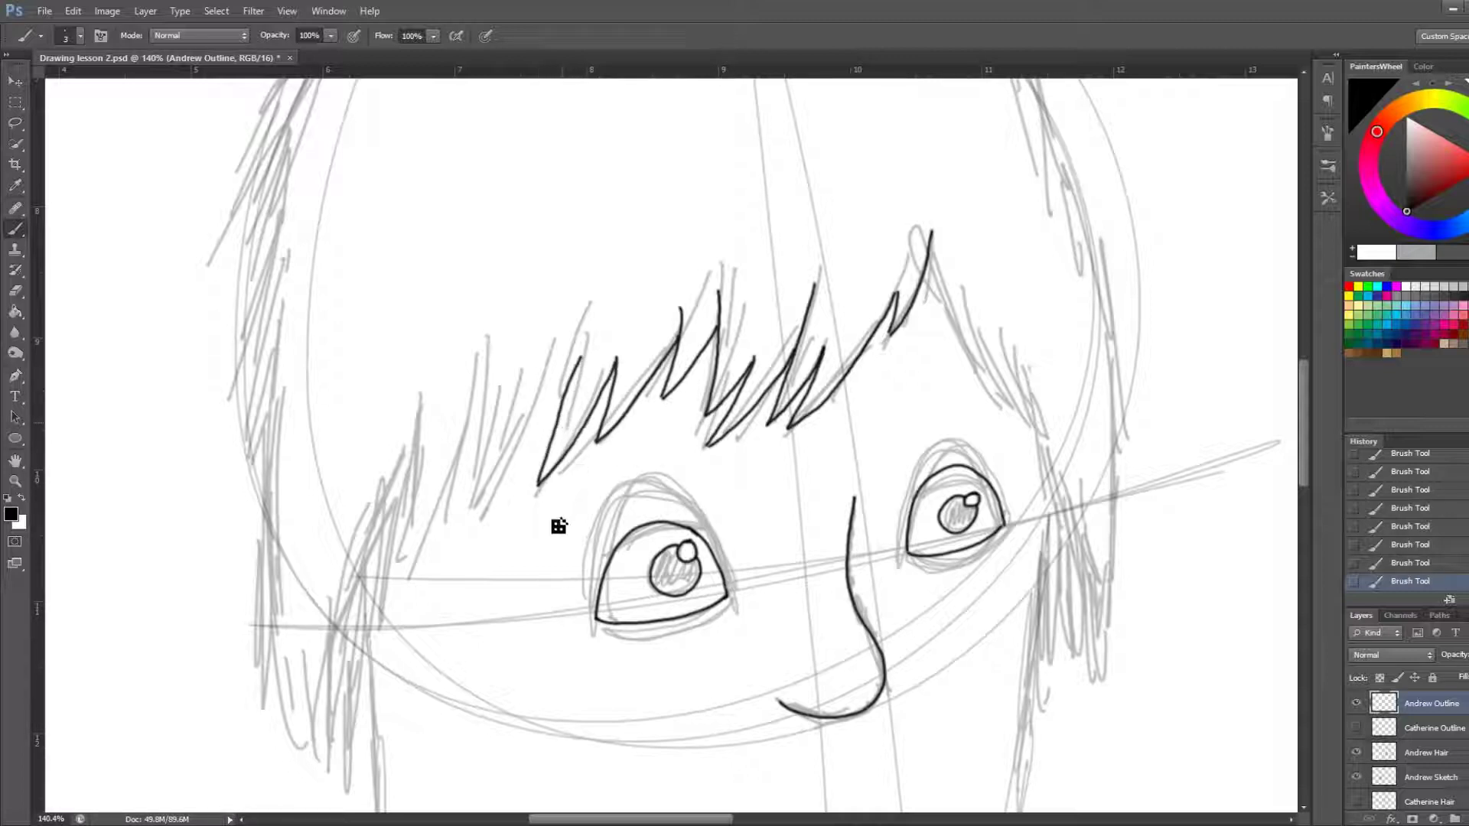
key("ctrl+z")
left_click_drag(539, 485, 556, 377)
mouse_move(560, 427)
left_mouse_down()
mouse_move(487, 521)
mouse_move(497, 419)
left_mouse_up()
mouse_move(480, 510)
left_mouse_down()
mouse_move(441, 518)
mouse_move(455, 456)
mouse_move(403, 594)
mouse_move(410, 511)
mouse_move(388, 626)
mouse_move(373, 591)
left_mouse_up()
mouse_move(378, 602)
left_mouse_down()
mouse_move(386, 679)
mouse_move(372, 680)
mouse_move(378, 667)
left_mouse_up()
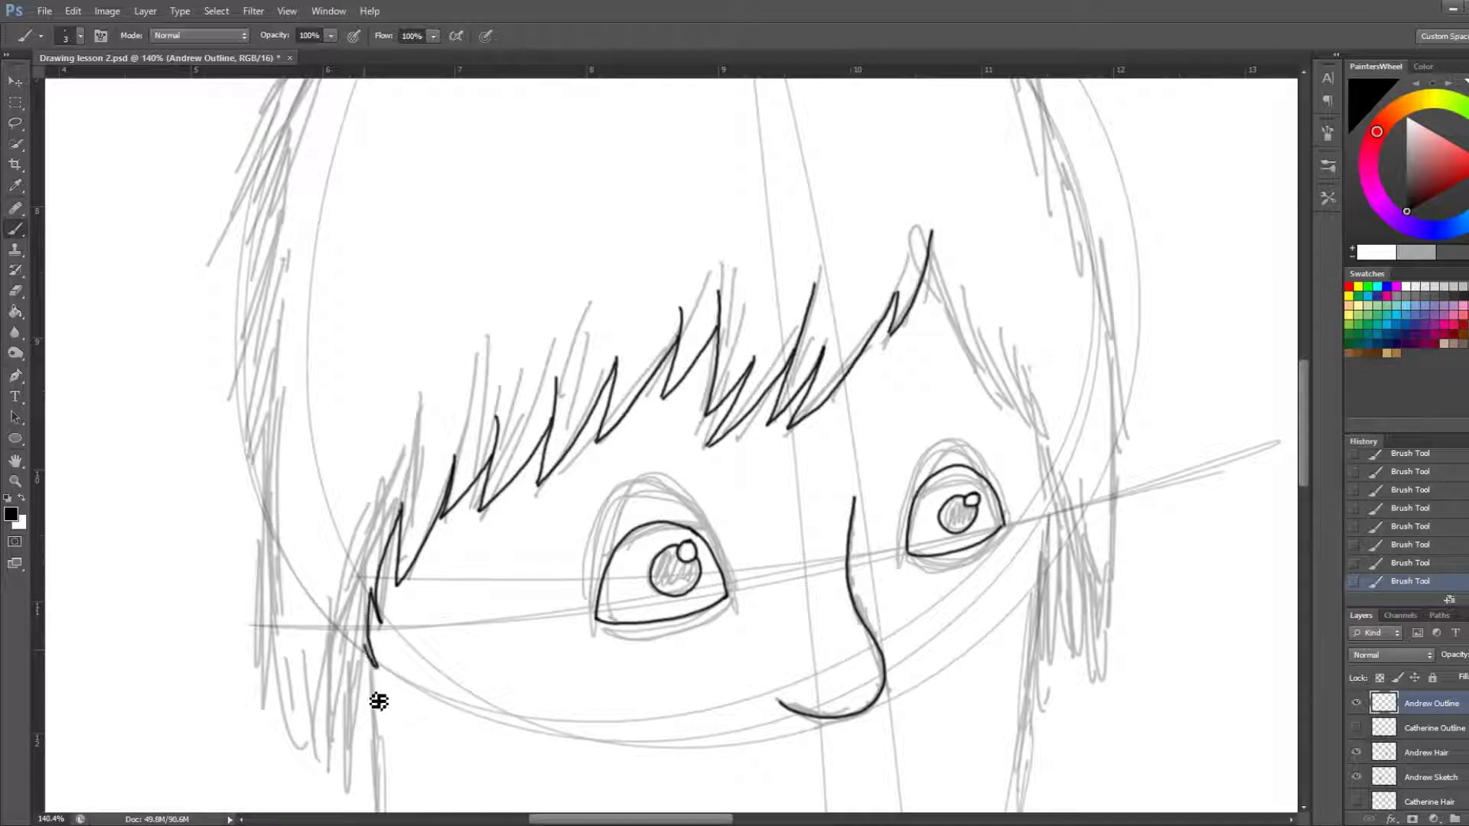
scroll(397, 779, "down", 5)
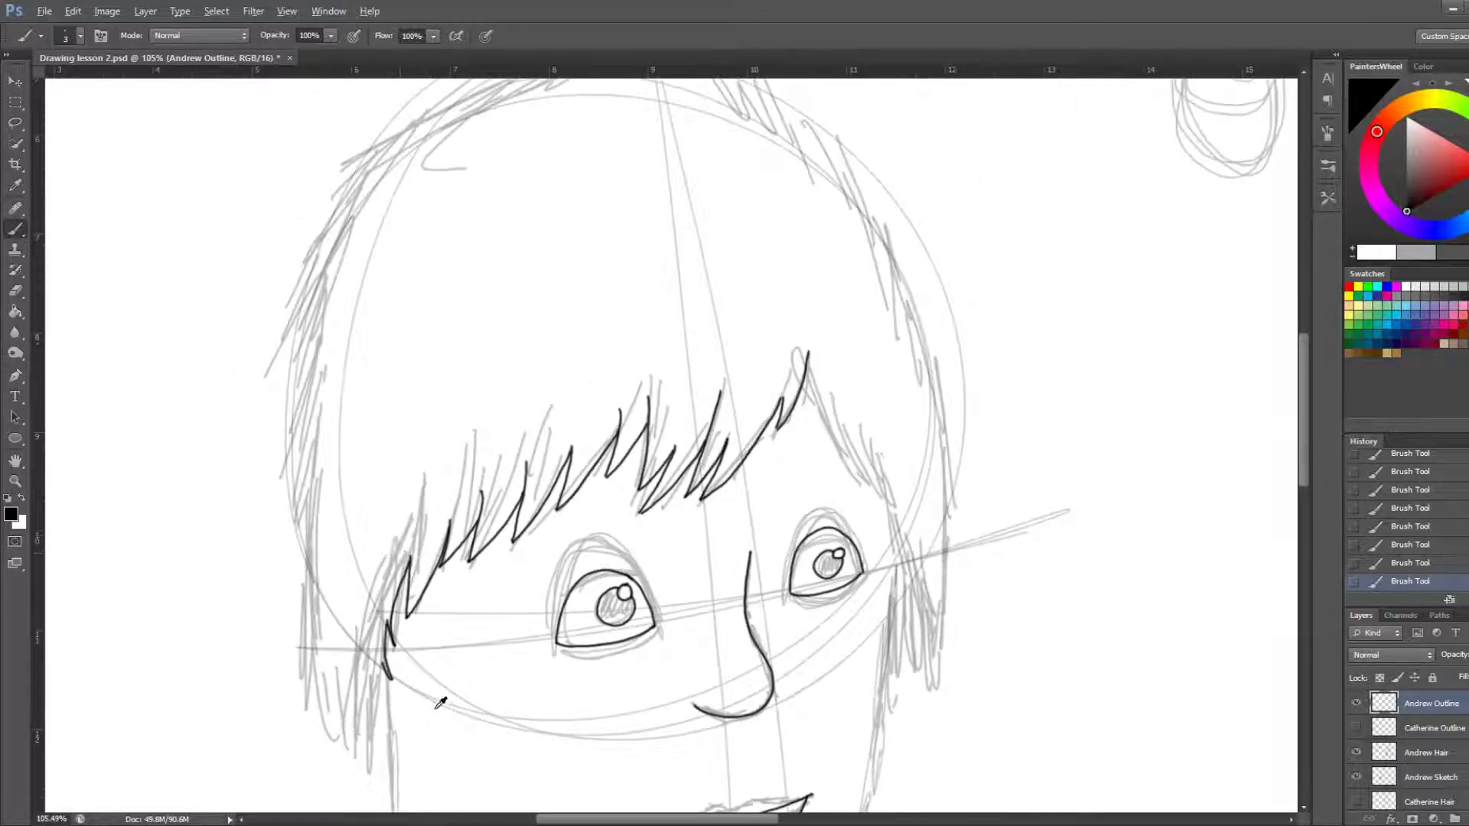
Brush the right fringe line from its tall peak, curling down past the right eye
scroll(459, 727, "down", 3)
scroll(536, 704, "up", 3)
scroll(554, 694, "up", 3)
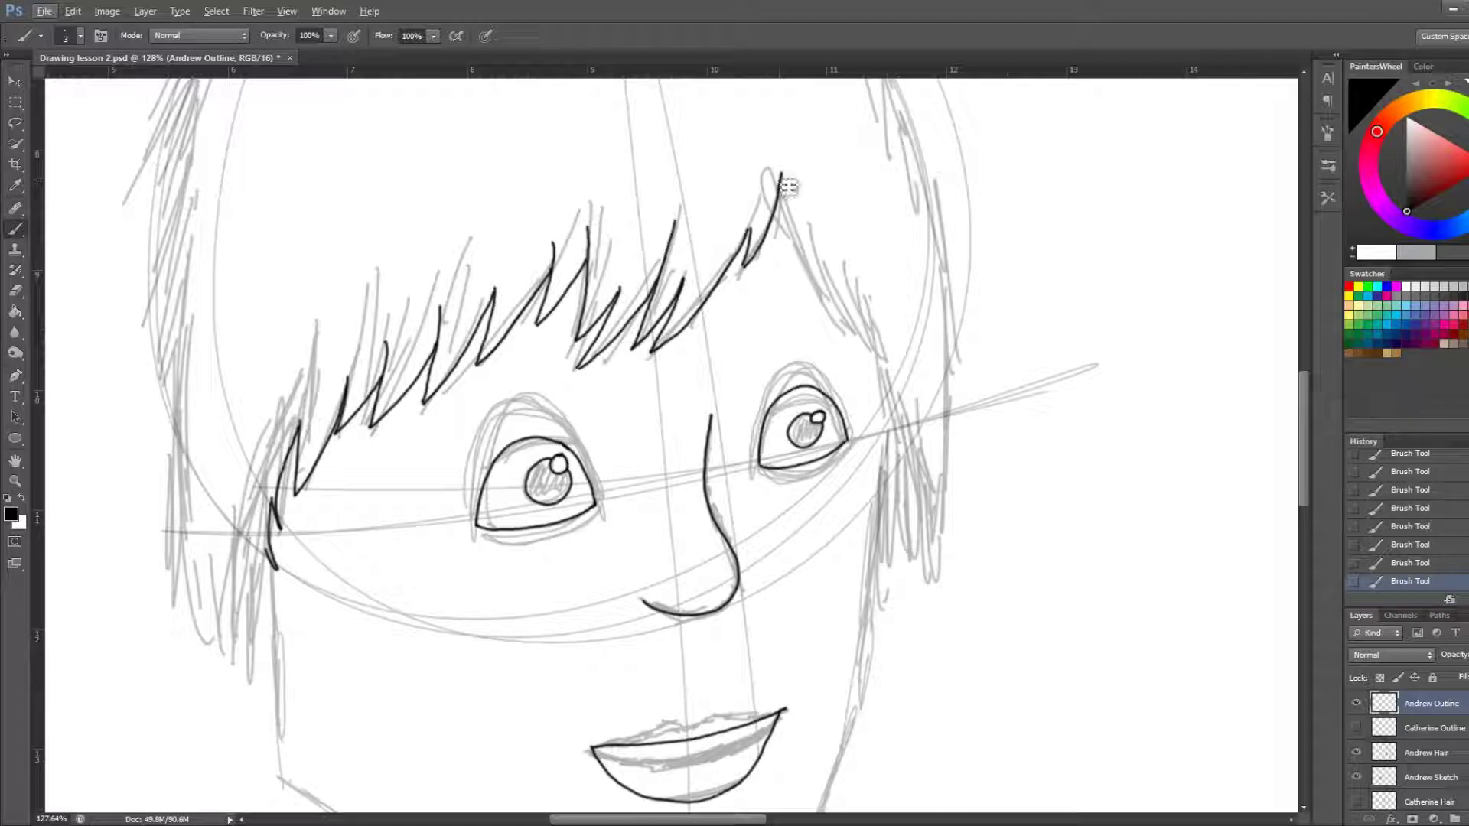
left_click_drag(782, 197, 835, 315)
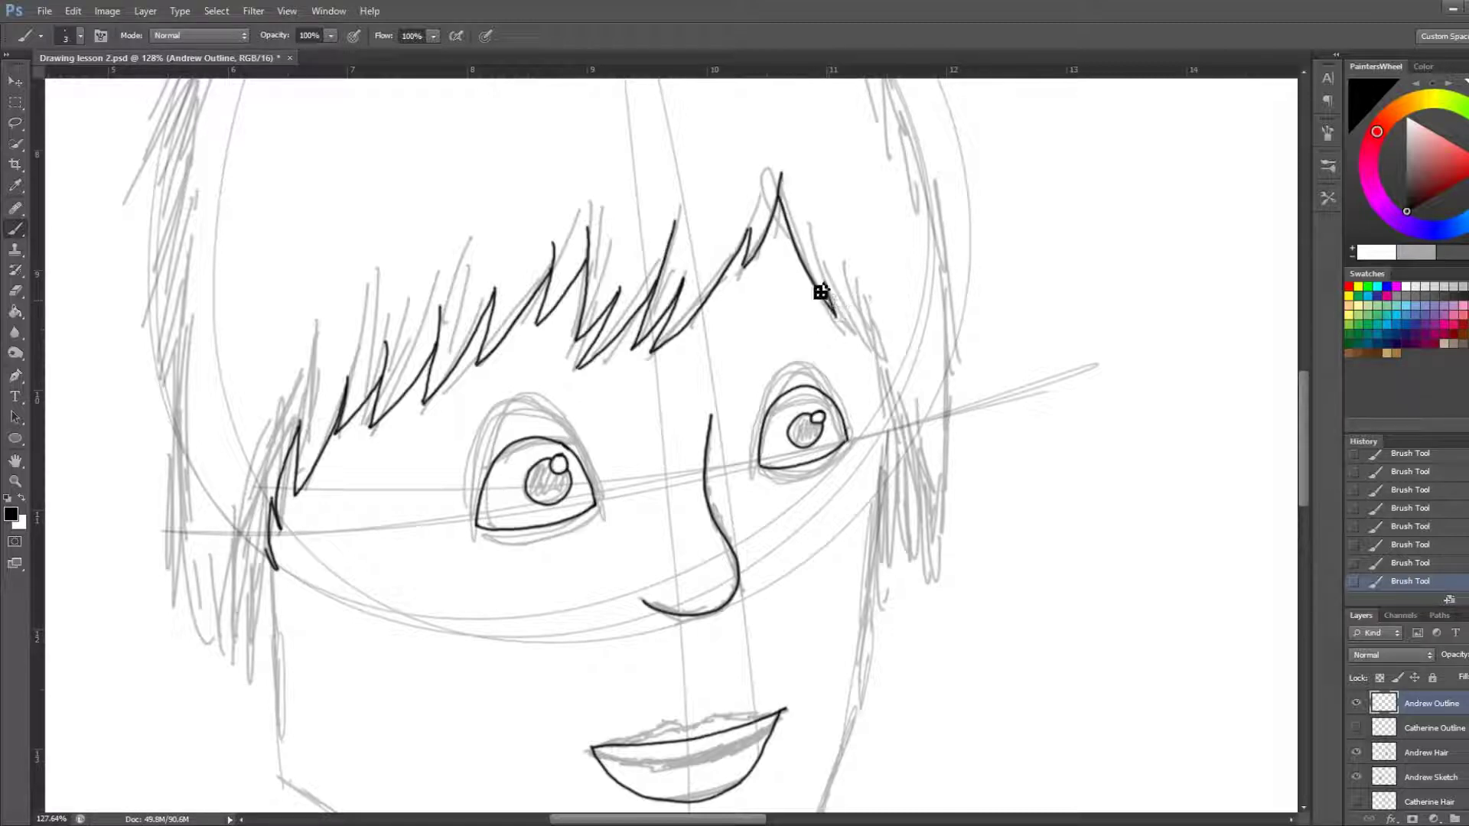
left_click_drag(831, 283, 839, 320)
left_click_drag(855, 310, 868, 346)
left_click_drag(867, 334, 877, 375)
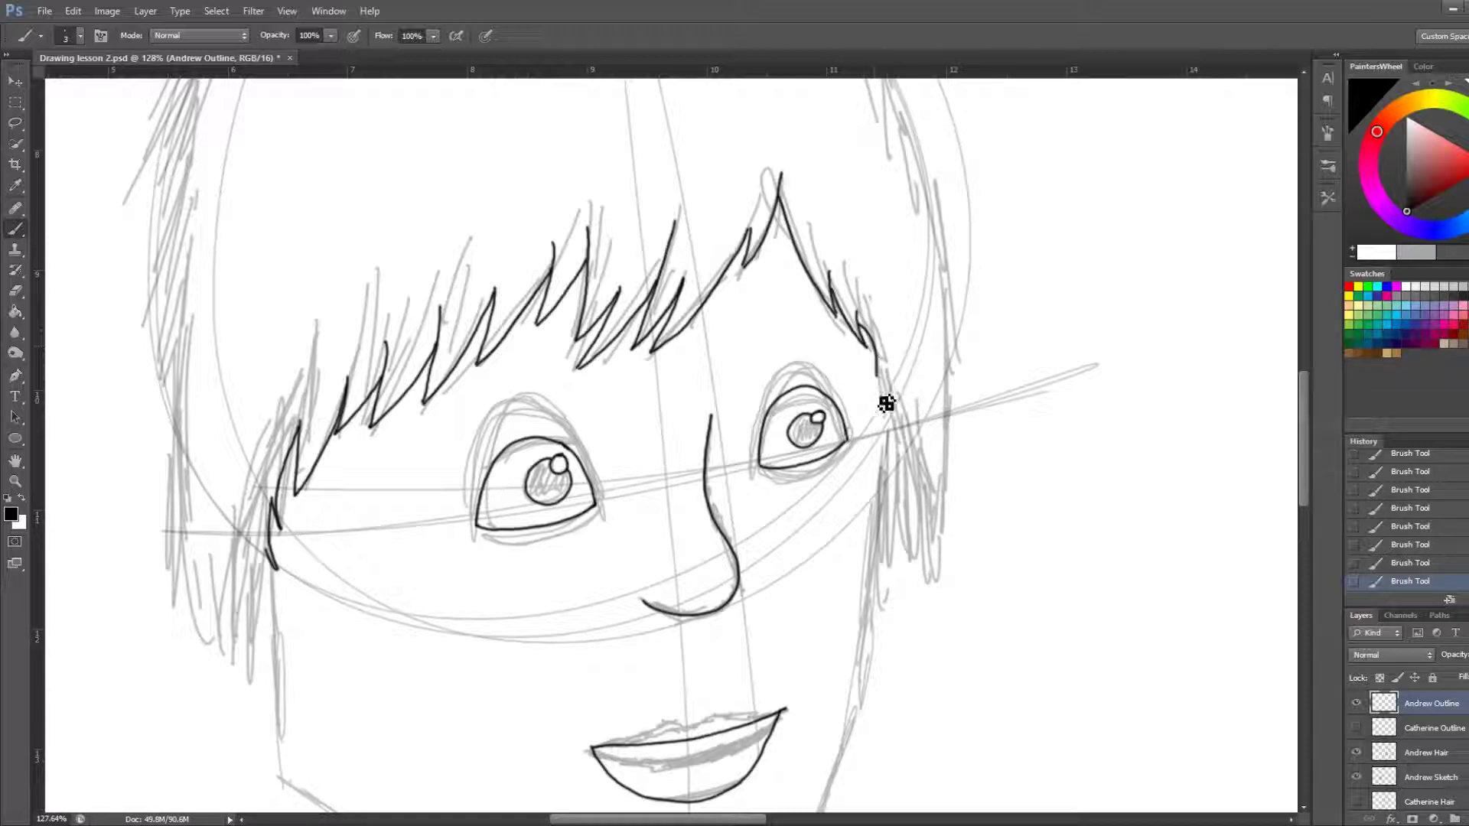
left_click_drag(879, 358, 908, 498)
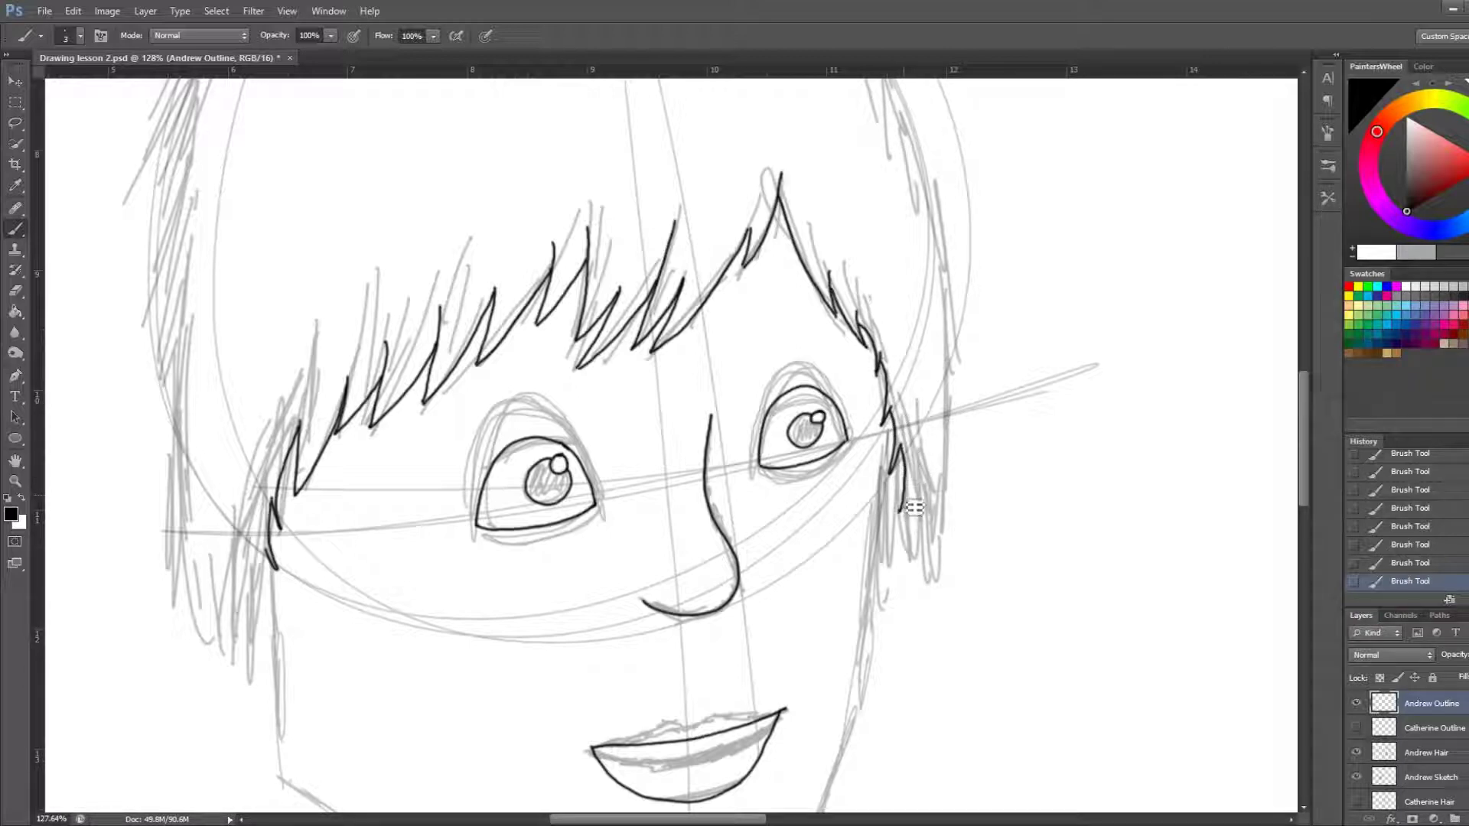
scroll(719, 398, "down", 3)
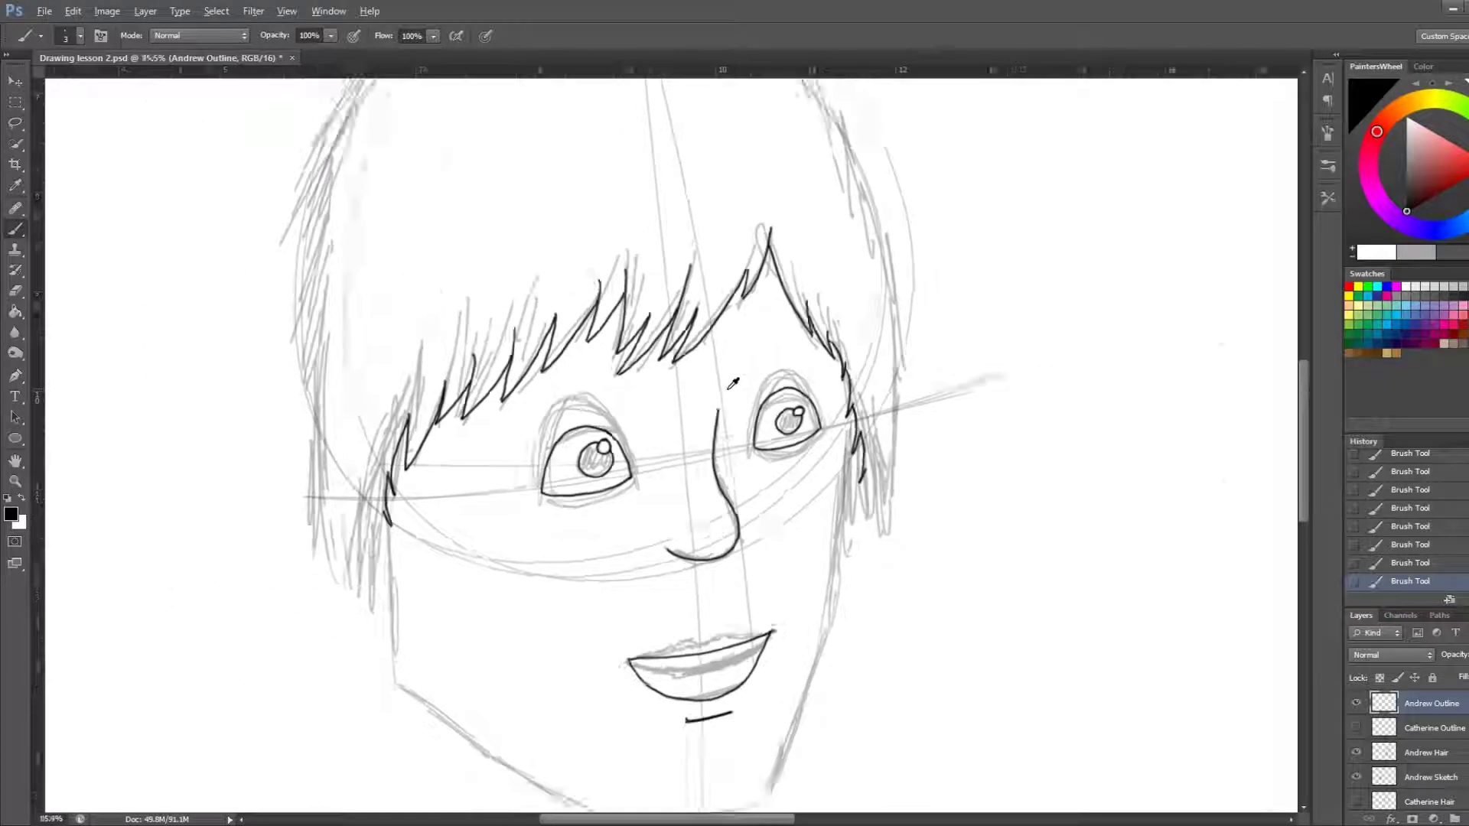
Ink a bold inner left hair edge down the cheek with zigzag strands, redoing the first attempt
scroll(719, 398, "down", 2)
scroll(632, 311, "up", 1)
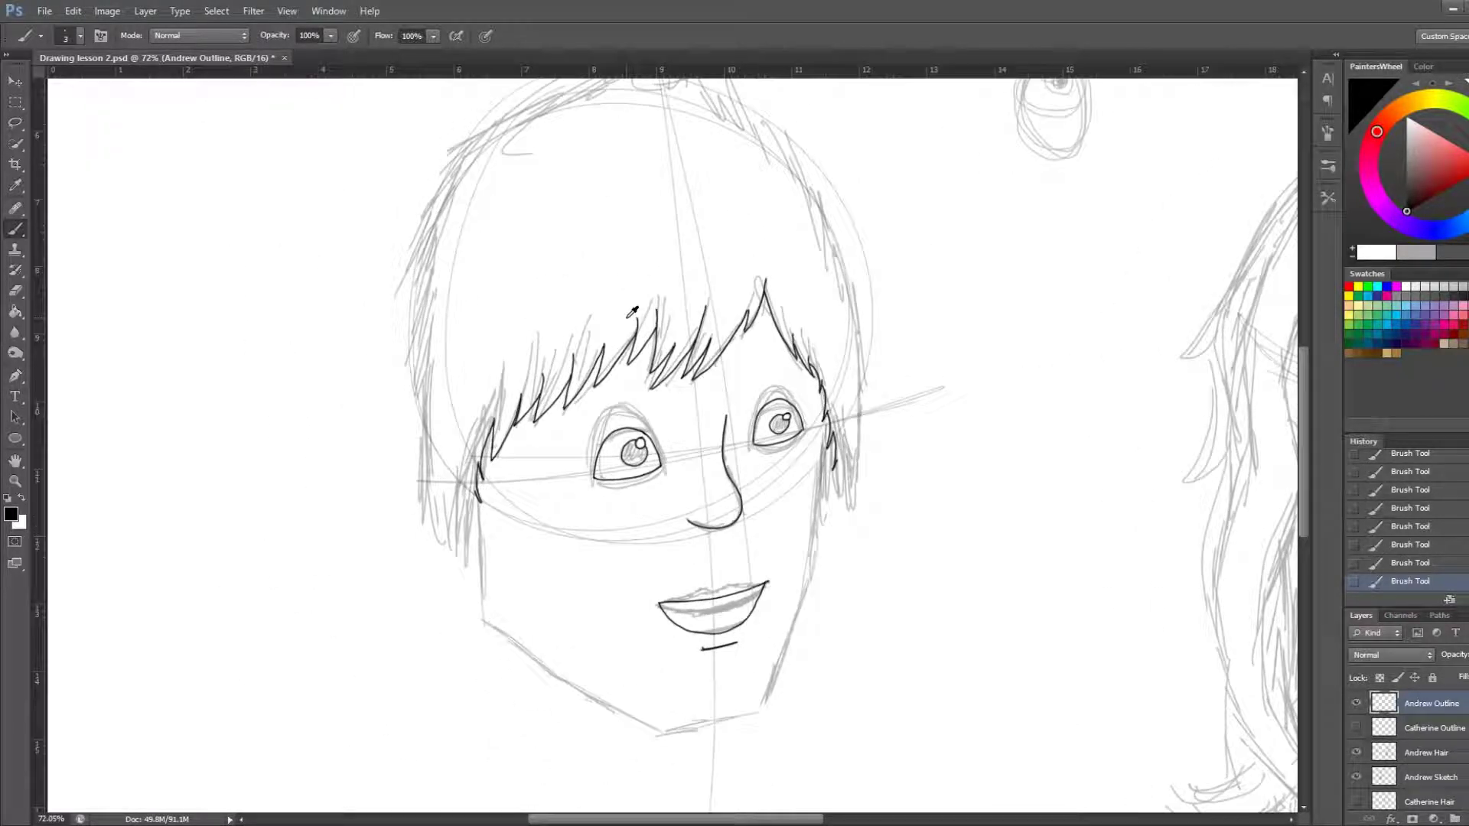
scroll(627, 324, "up", 1)
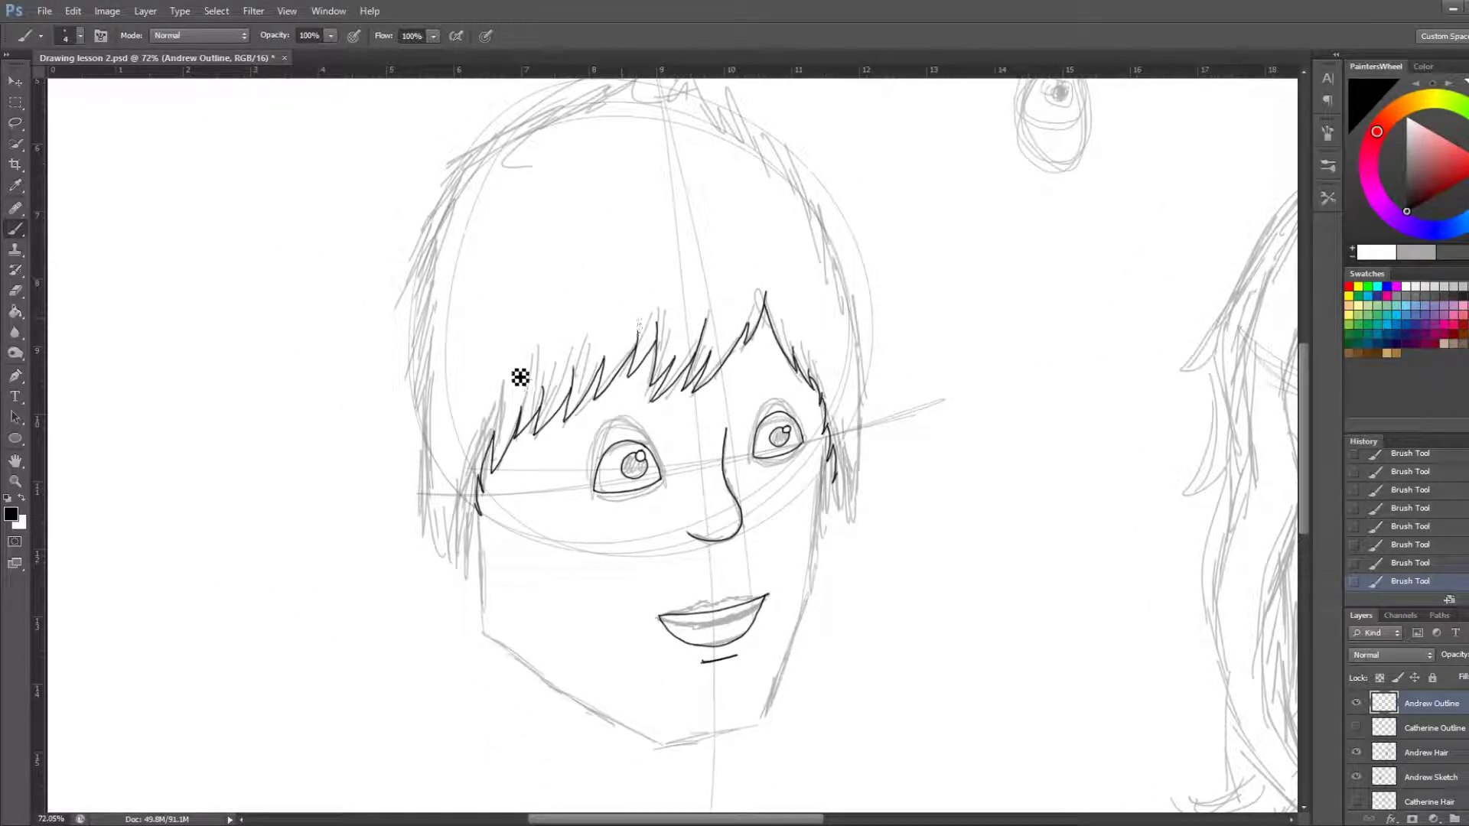
scroll(443, 485, "up", 3)
scroll(478, 520, "up", 3)
scroll(478, 521, "up", 2)
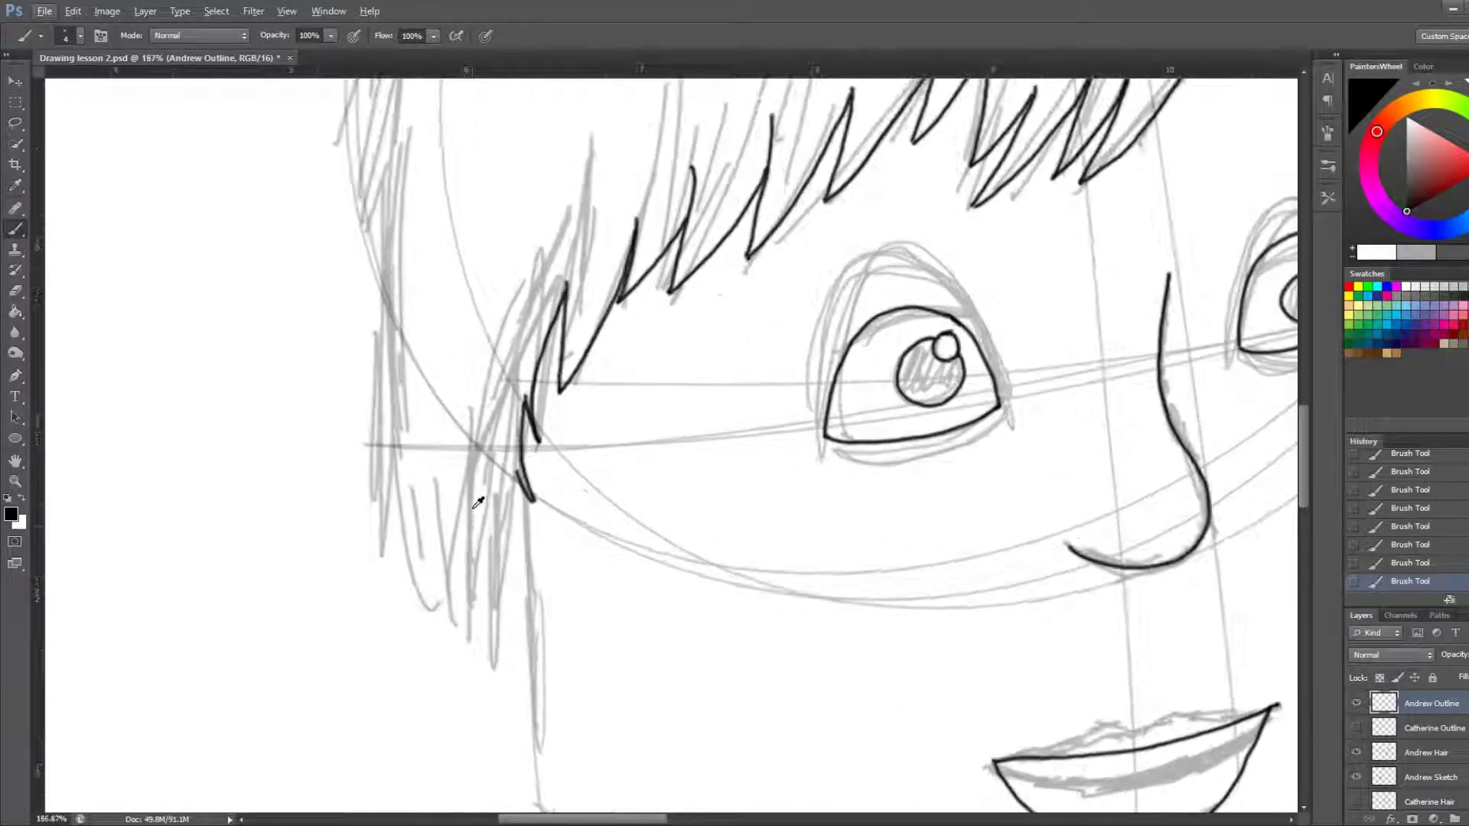
left_click_drag(525, 421, 520, 476)
mouse_move(526, 492)
left_mouse_down()
mouse_move(501, 618)
mouse_move(505, 546)
left_mouse_up()
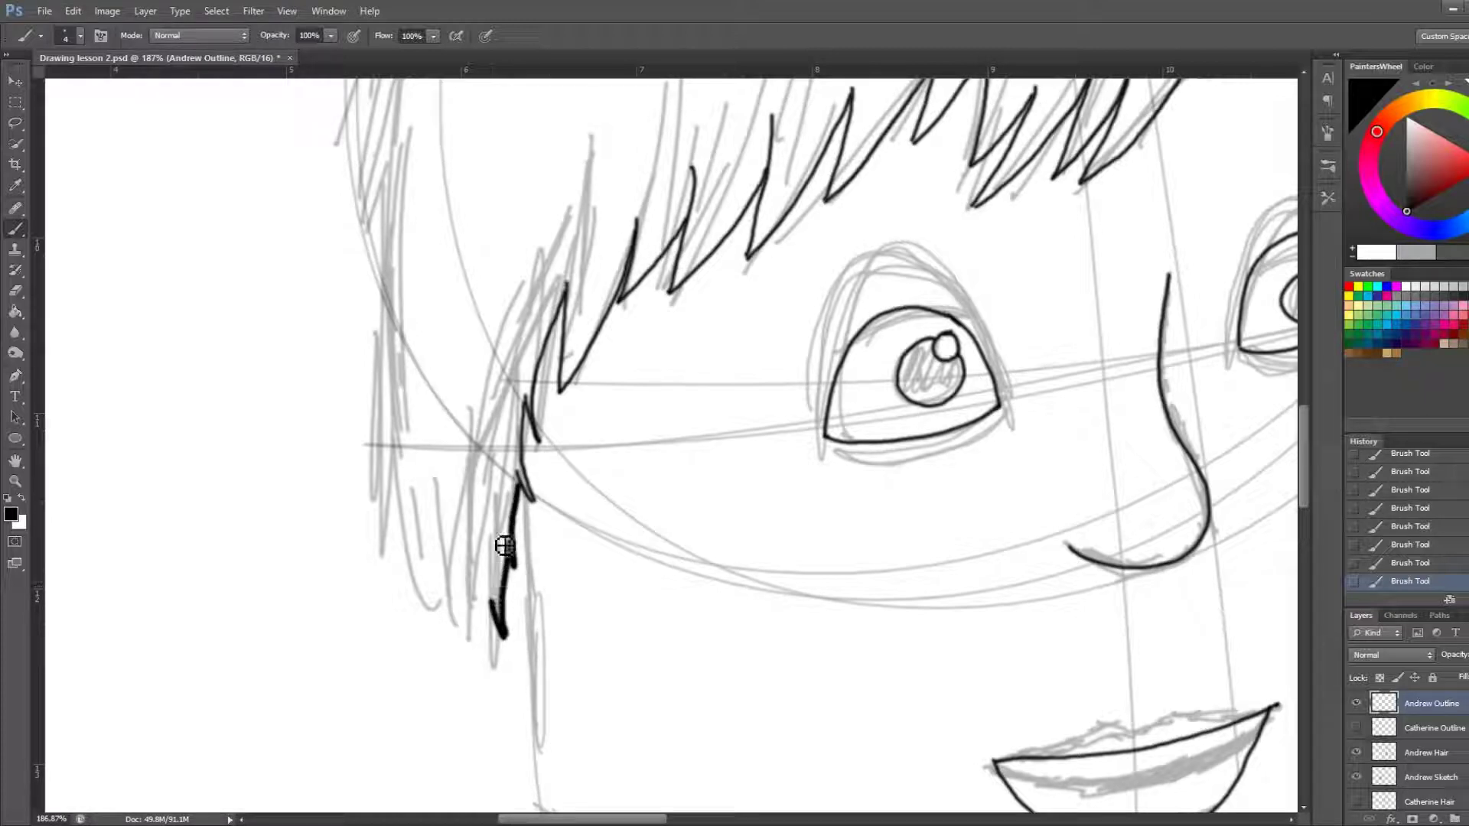
key("ctrl+z")
key("ctrl+alt+z")
key("ctrl+alt+z")
key("ctrl+alt+z")
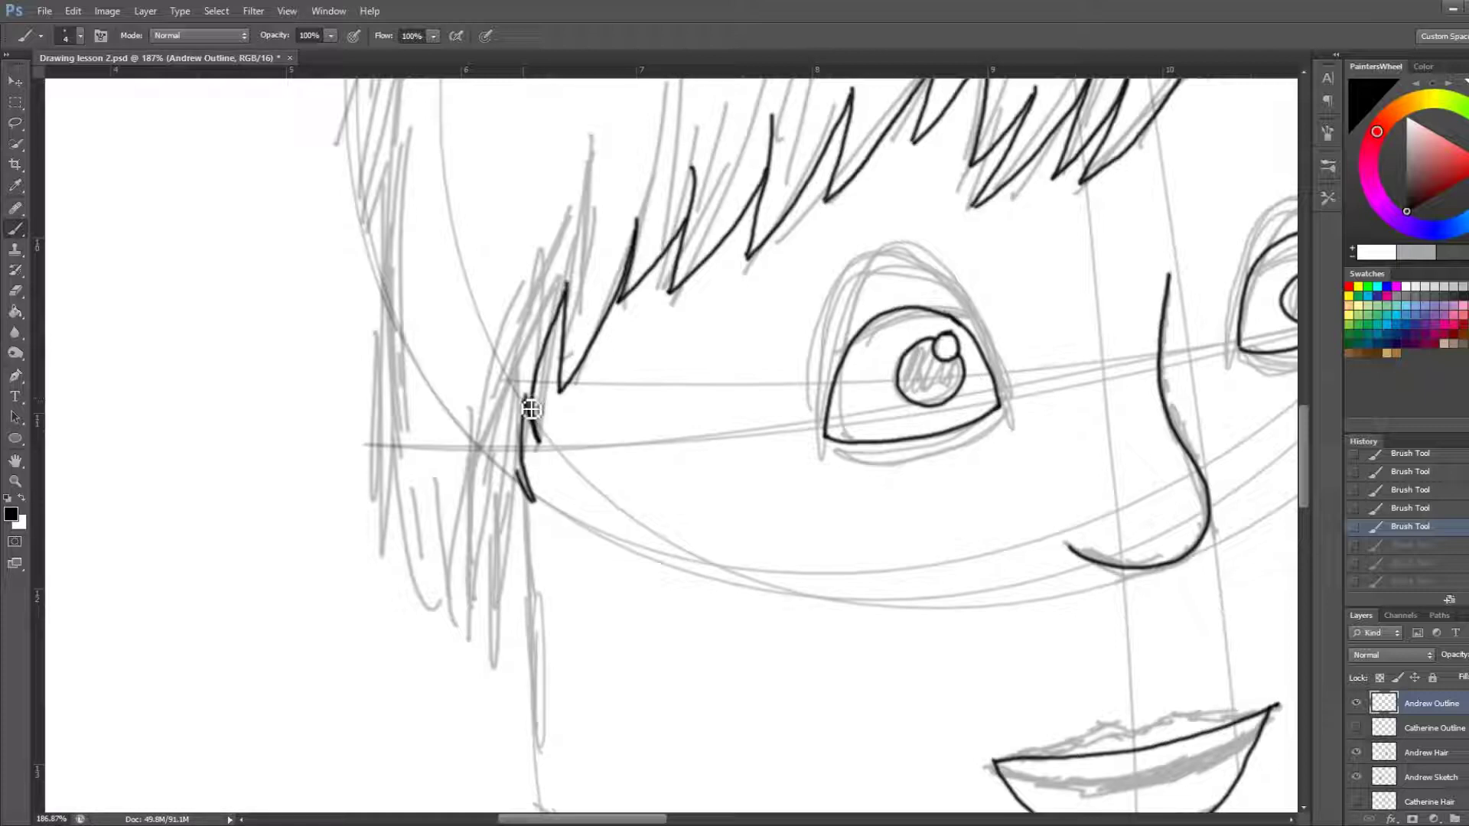
left_click_drag(531, 409, 531, 575)
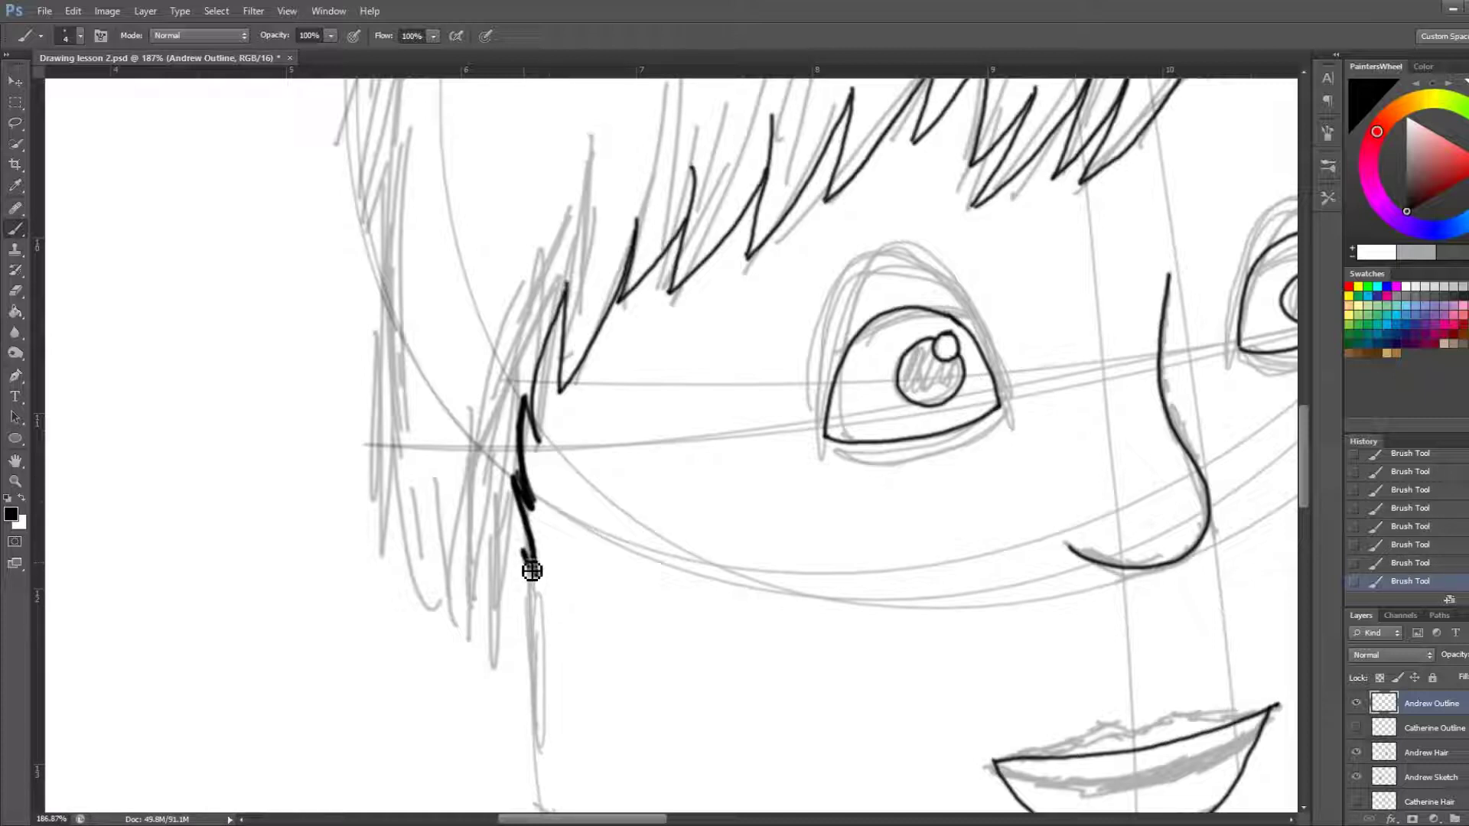
mouse_move(531, 569)
left_mouse_down()
mouse_move(540, 654)
mouse_move(507, 618)
mouse_move(512, 683)
mouse_move(480, 568)
mouse_move(490, 643)
mouse_move(450, 551)
mouse_move(441, 608)
mouse_move(427, 451)
mouse_move(409, 527)
mouse_move(393, 387)
mouse_move(404, 352)
left_mouse_up()
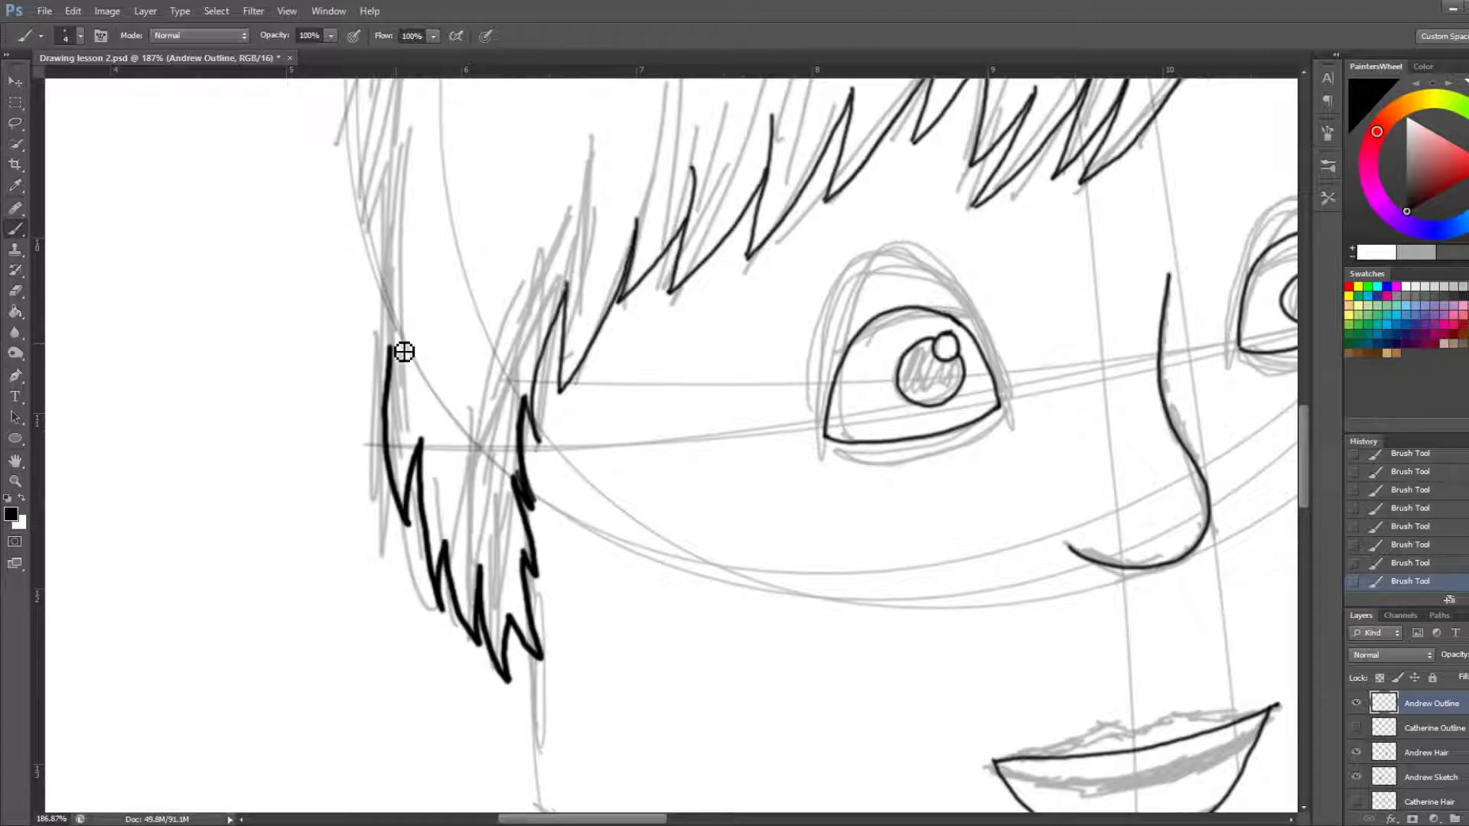
Draw the tall outer left hair line upward, ending in a spike
scroll(398, 353, "up", 1)
scroll(437, 370, "up", 2)
scroll(445, 370, "up", 2)
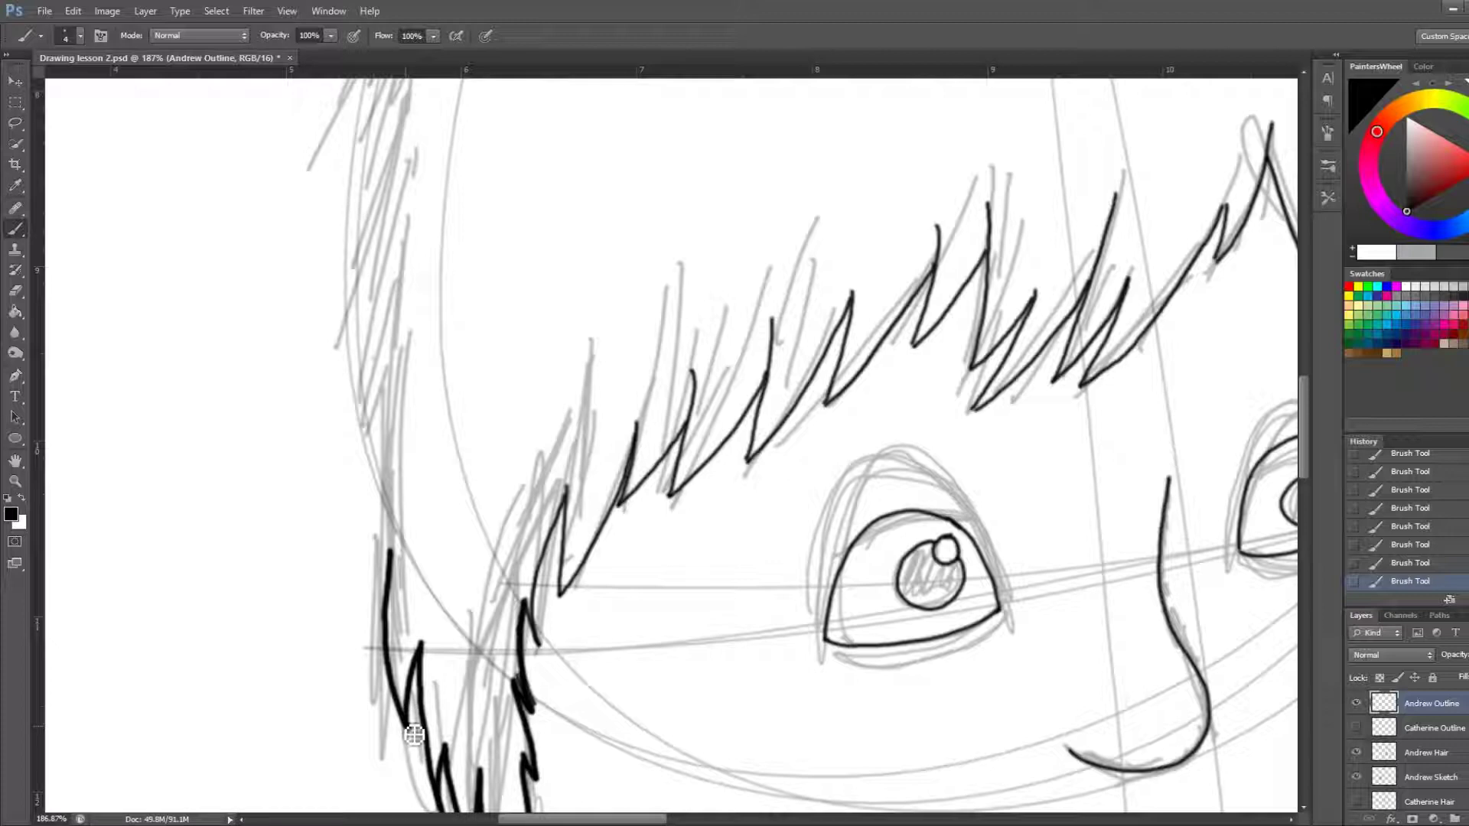
mouse_move(388, 570)
left_mouse_down()
mouse_move(404, 364)
mouse_move(398, 468)
left_mouse_up()
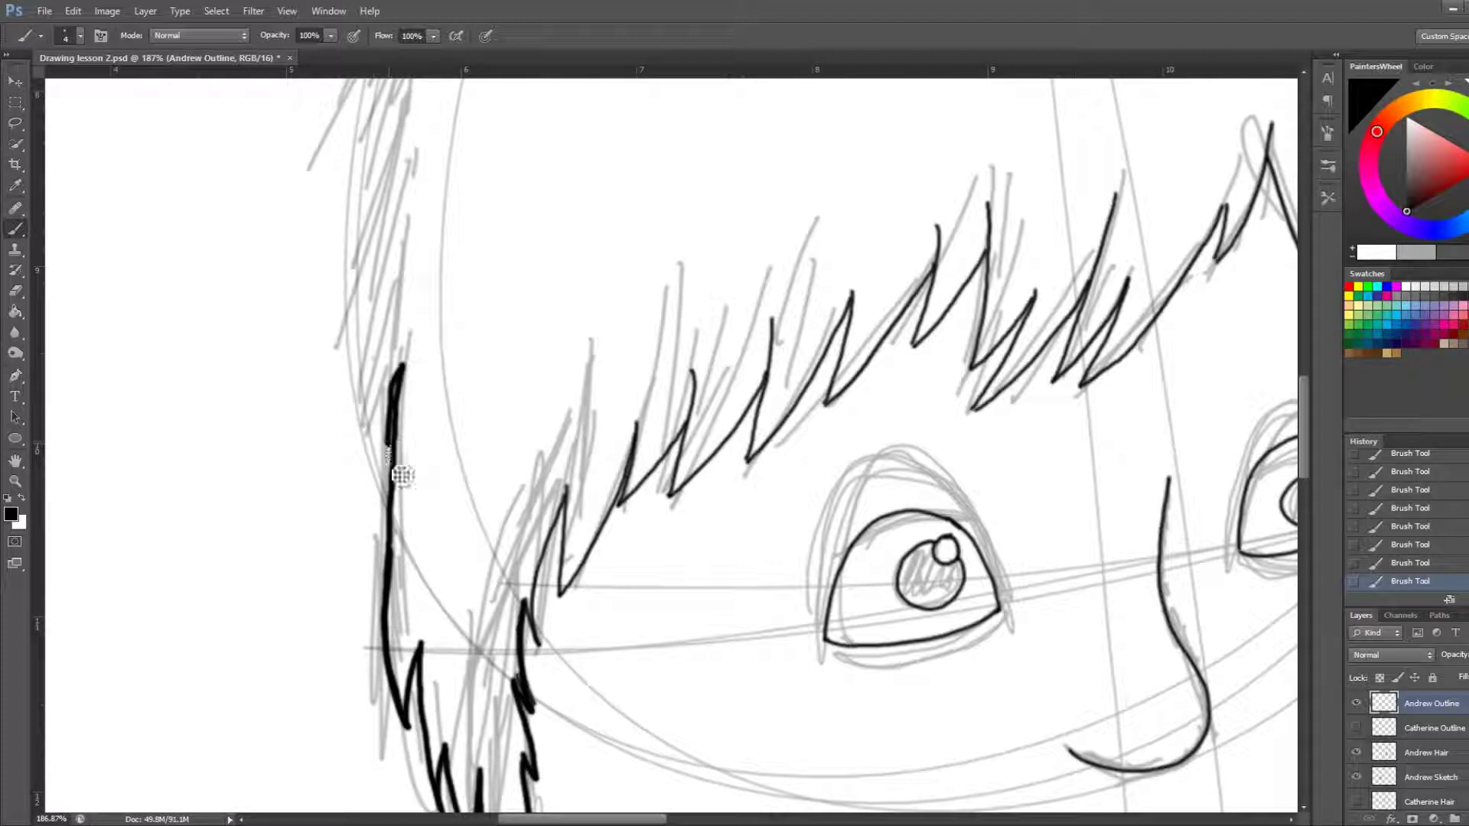
key("ctrl+z")
mouse_move(403, 368)
left_mouse_down()
mouse_move(367, 427)
mouse_move(416, 159)
left_mouse_up()
scroll(415, 149, "up", 2)
scroll(420, 145, "up", 3)
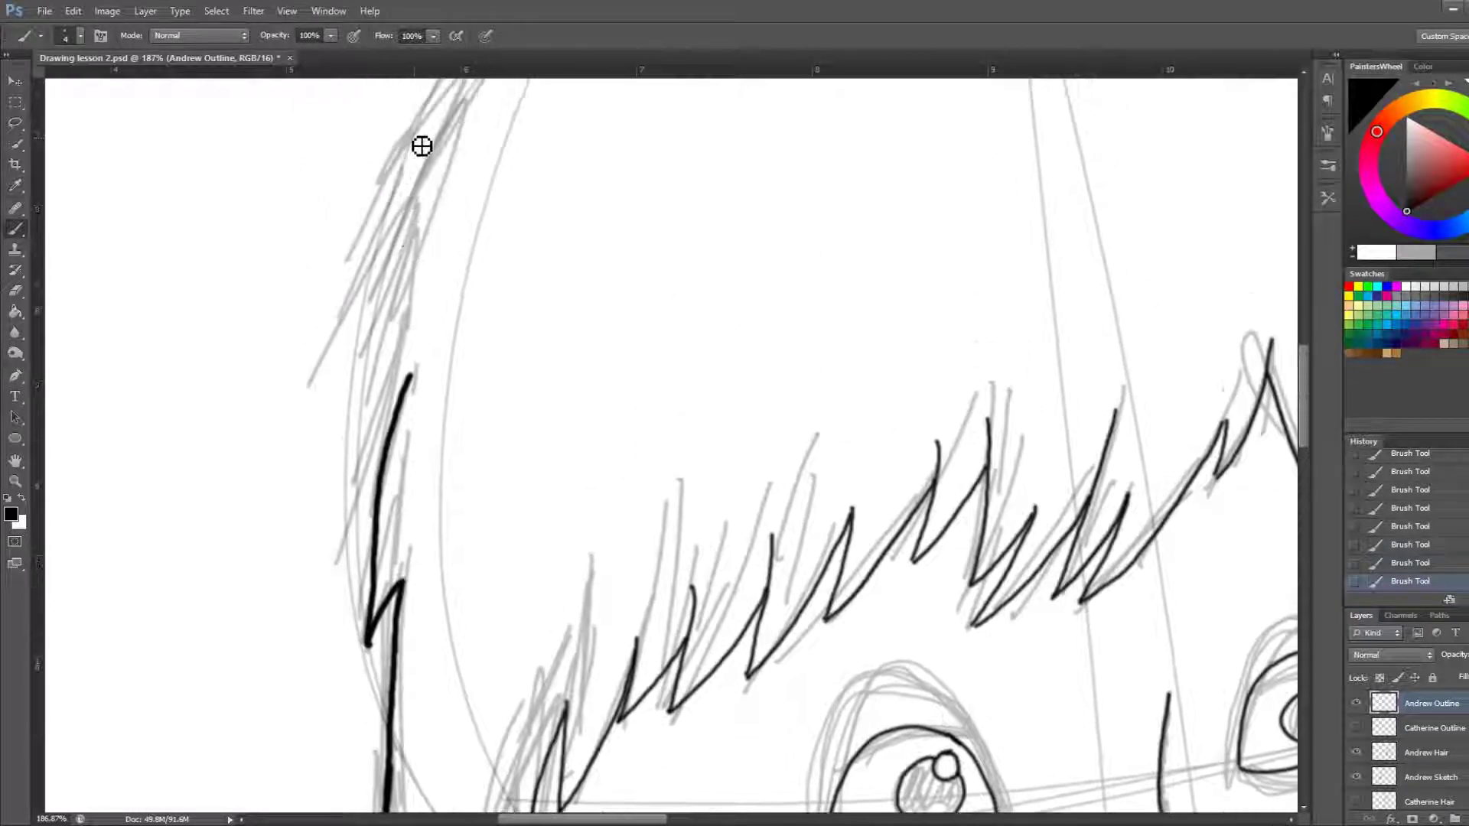
scroll(433, 151, "up", 2)
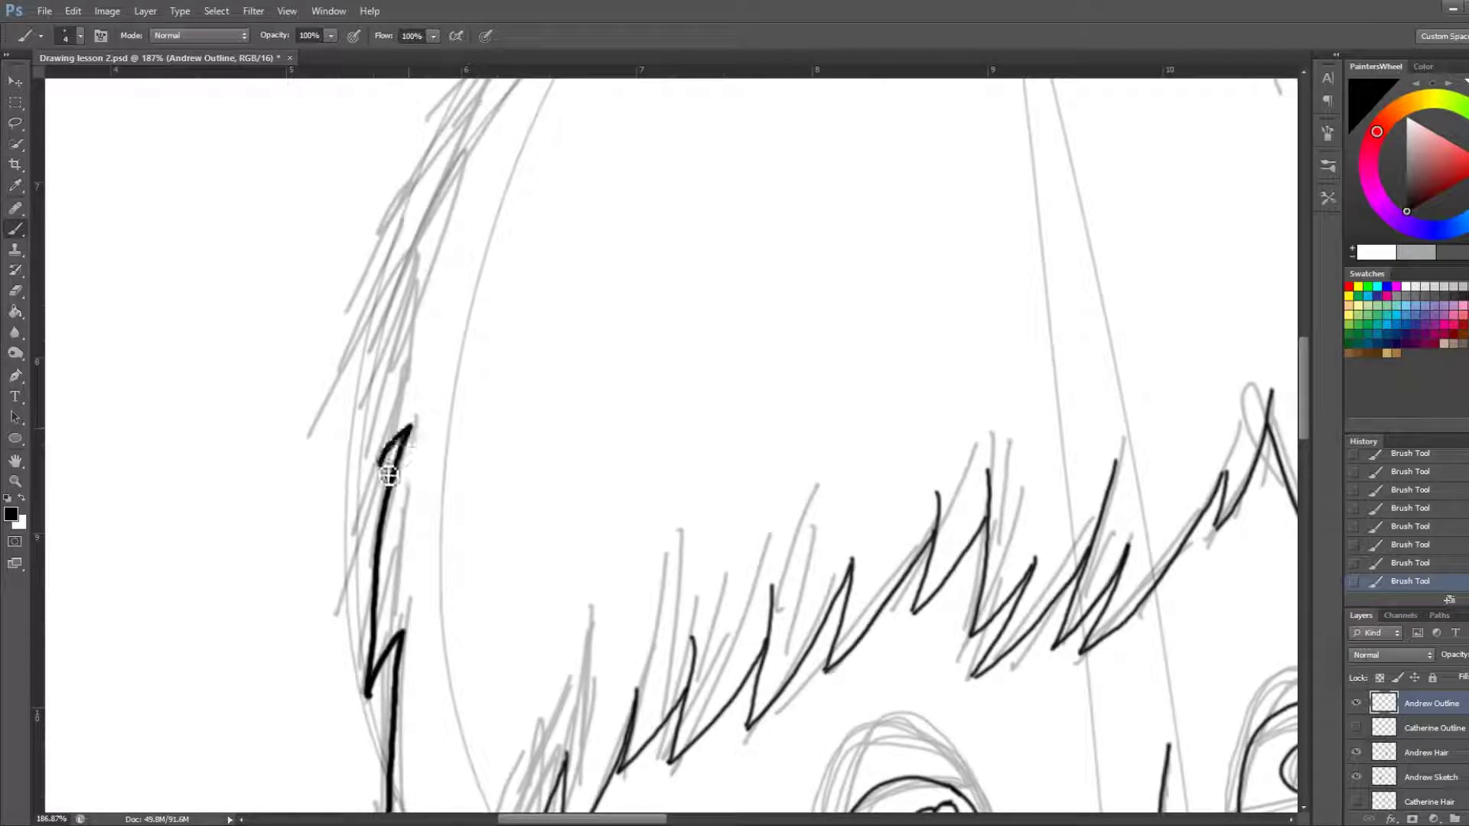
mouse_move(384, 469)
left_mouse_down()
mouse_move(437, 238)
mouse_move(404, 289)
mouse_move(513, 91)
left_mouse_up()
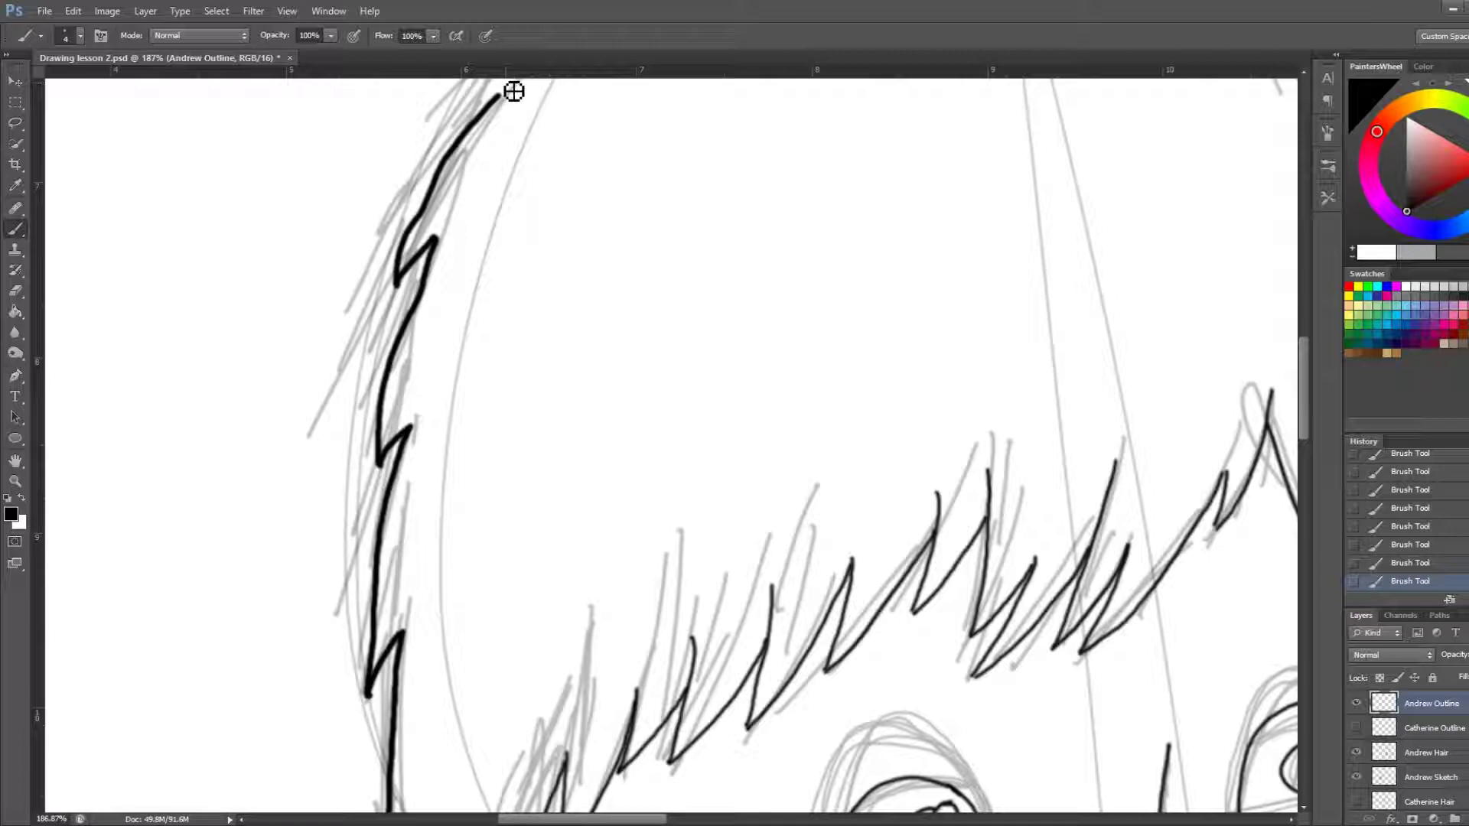
scroll(272, 367, "down", 5)
scroll(382, 229, "up", 1)
scroll(495, 113, "up", 2)
scroll(493, 153, "down", 2)
scroll(492, 206, "down", 2)
scroll(456, 180, "up", 3)
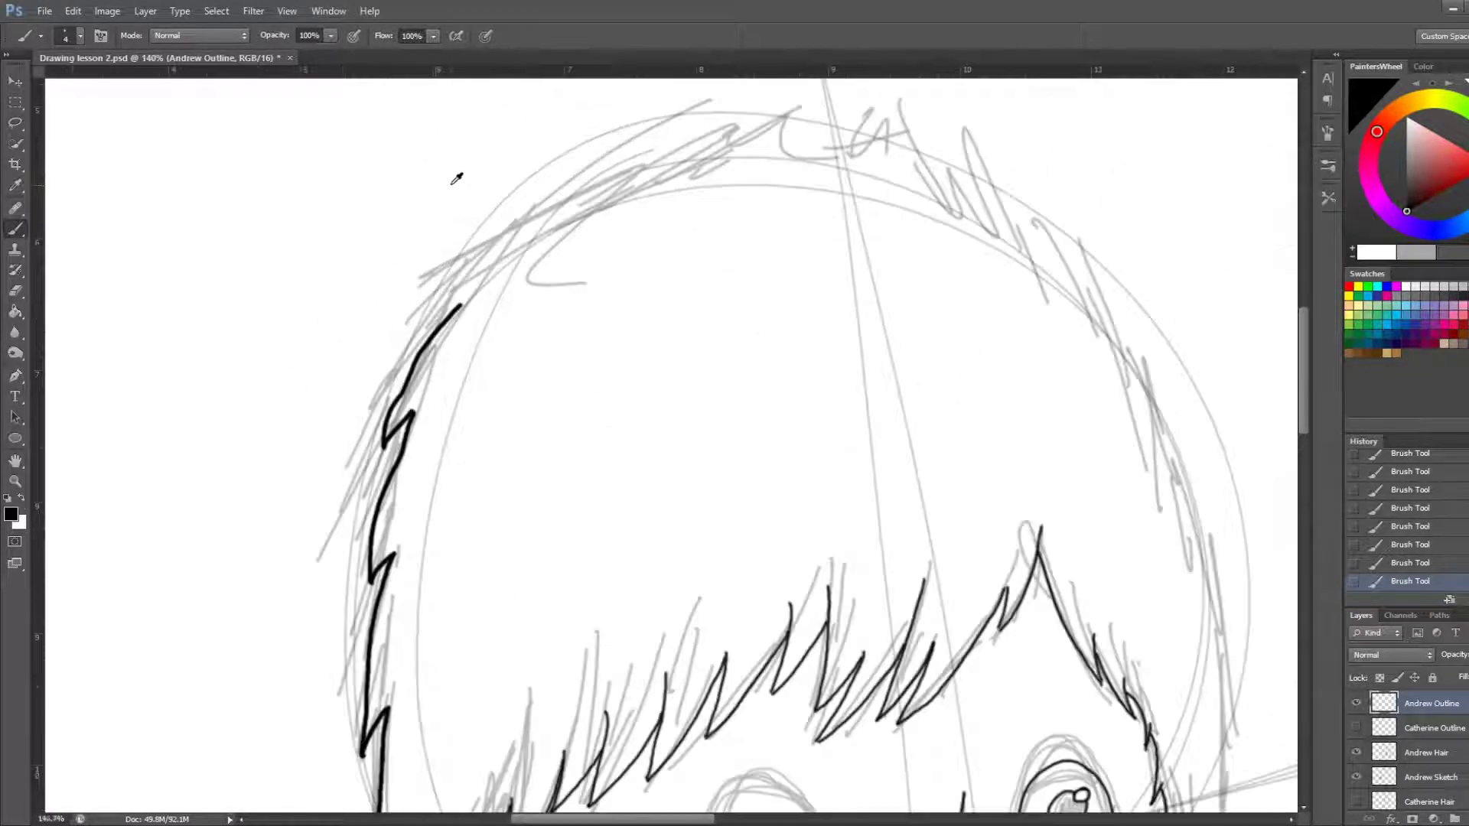
scroll(461, 155, "up", 2)
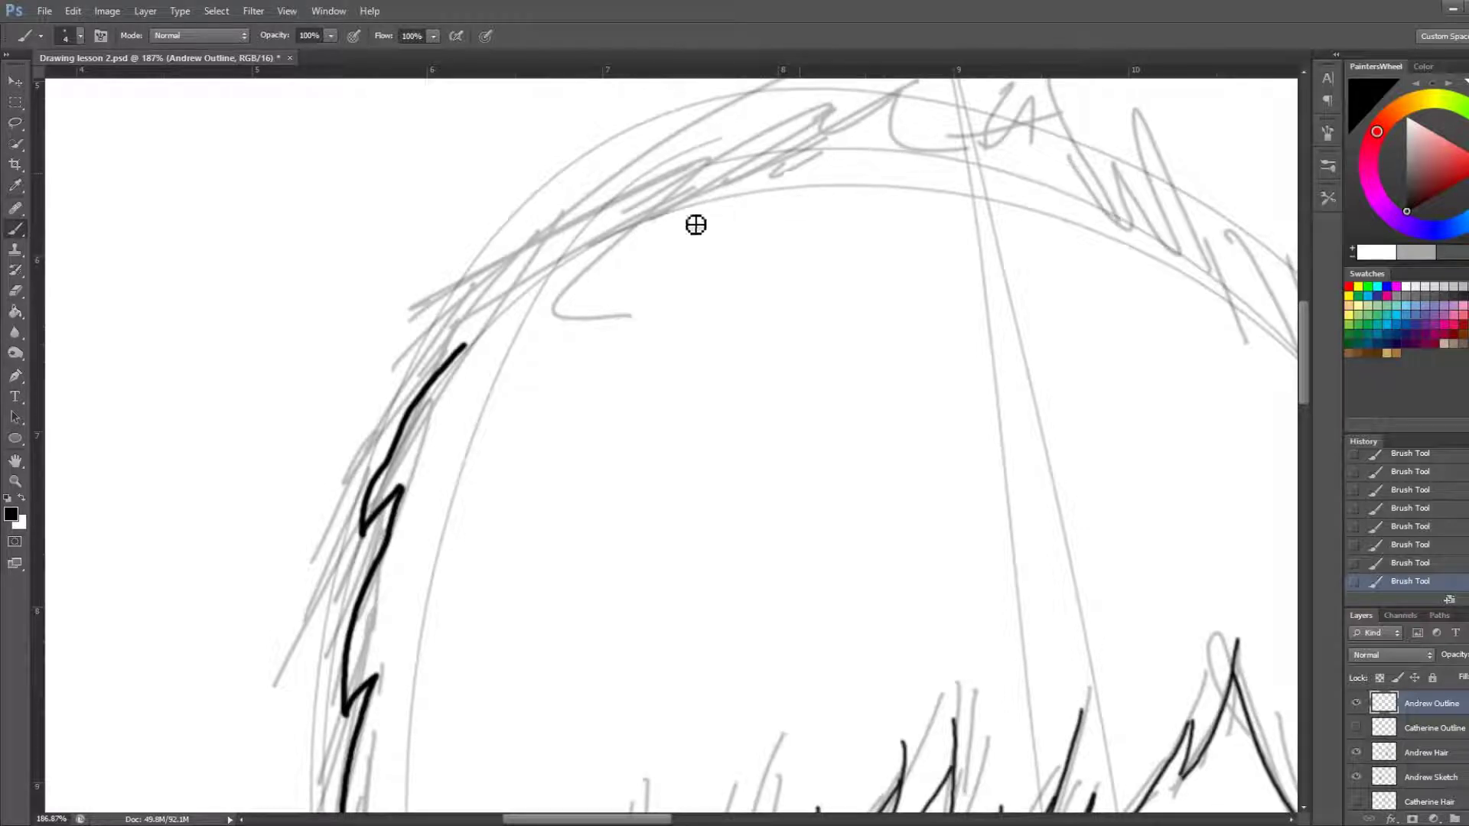
scroll(581, 299, "up", 1)
scroll(589, 303, "up", 1)
scroll(597, 295, "up", 3)
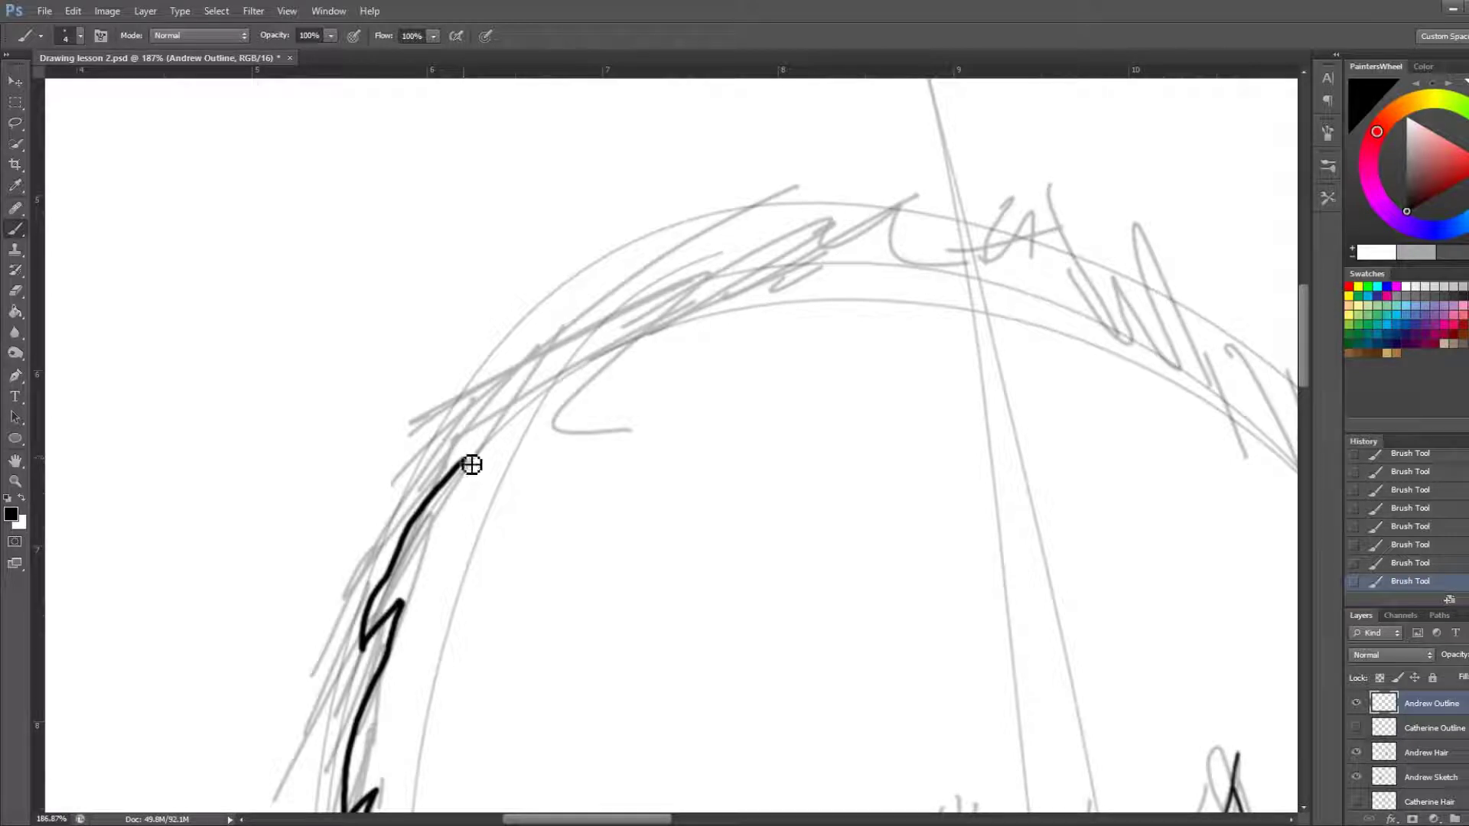
left_click_drag(390, 461, 464, 456)
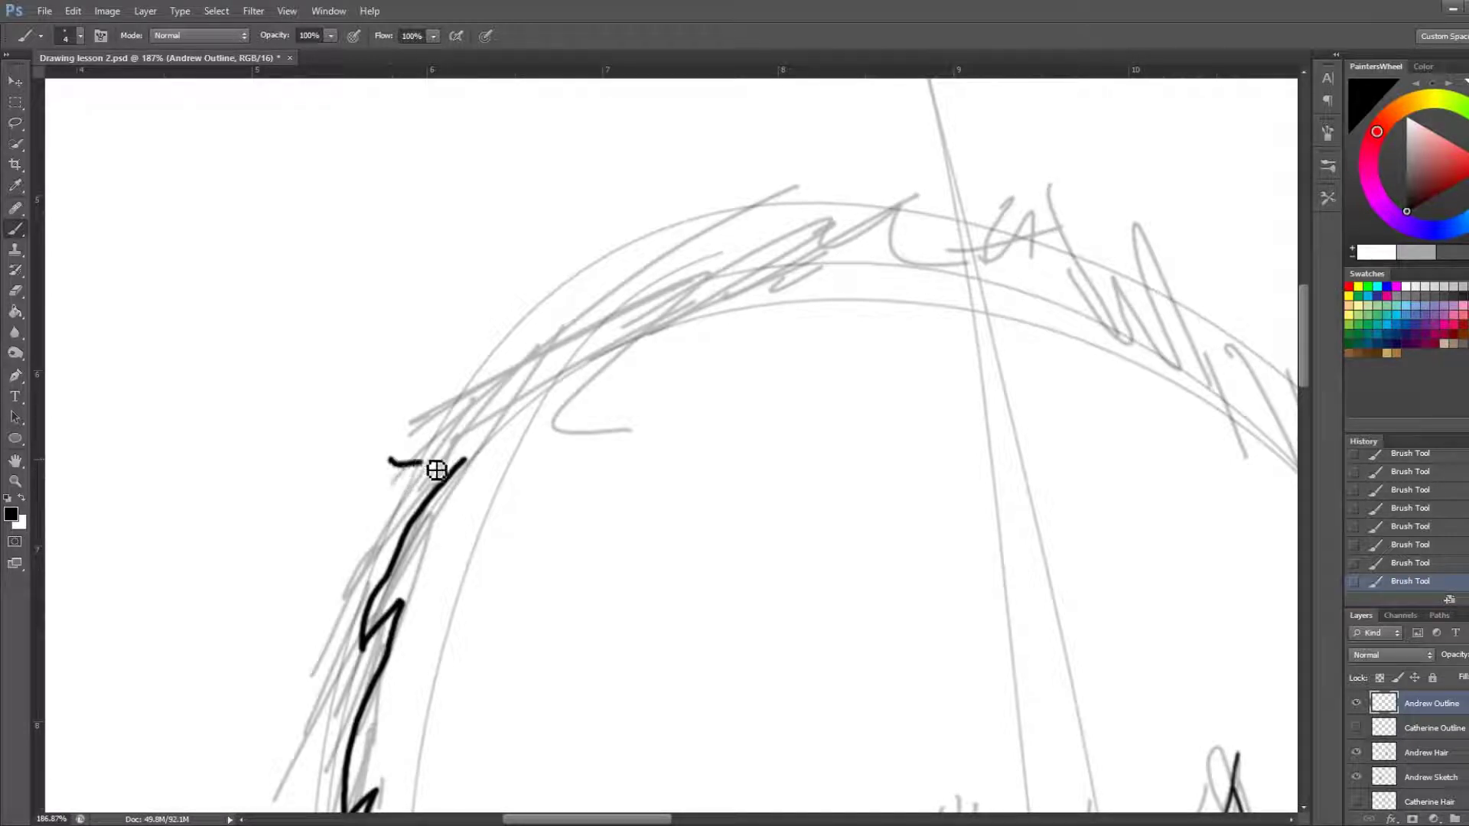
key("ctrl+z")
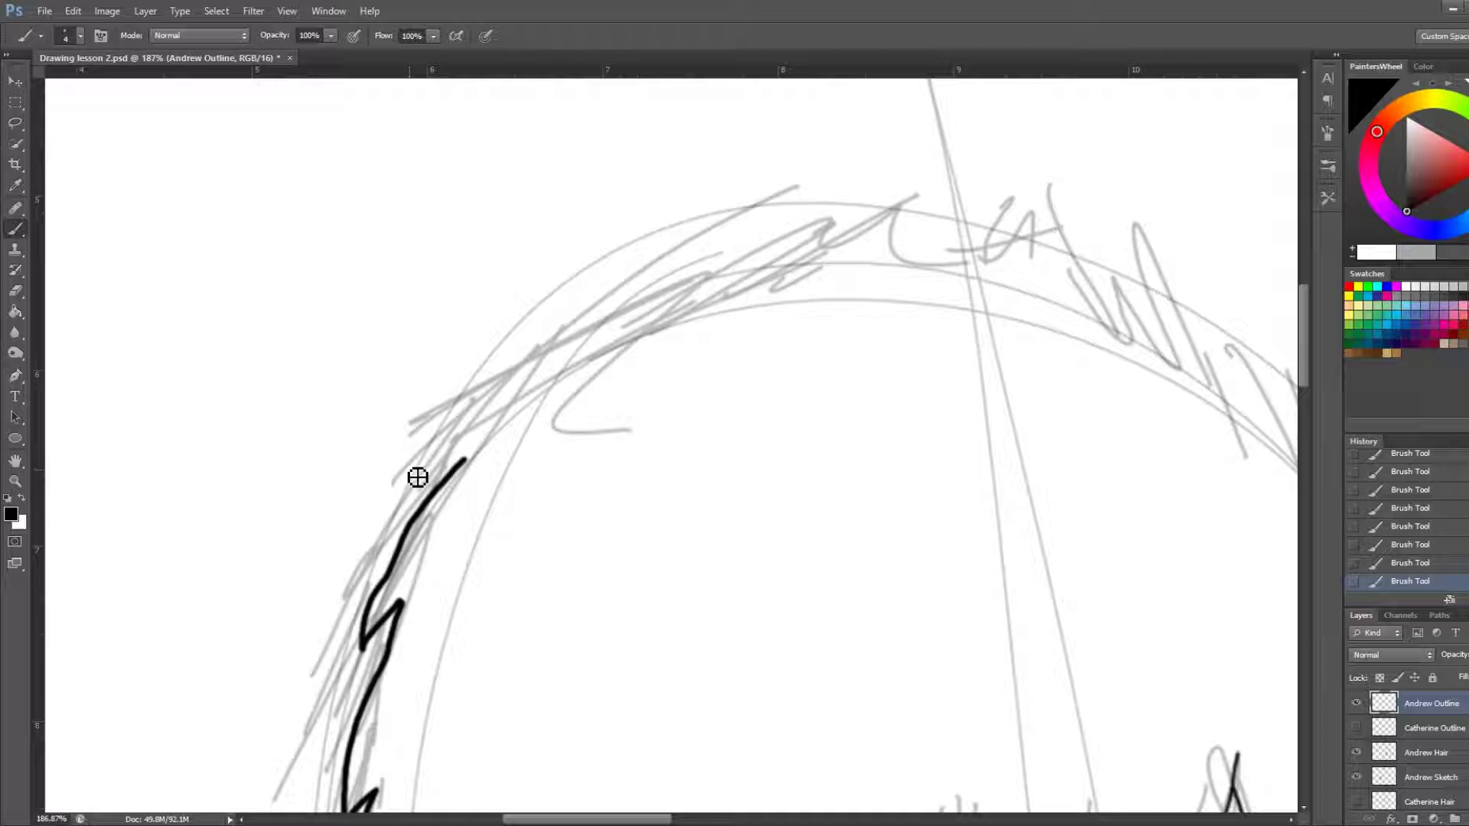
left_click_drag(394, 483, 464, 457)
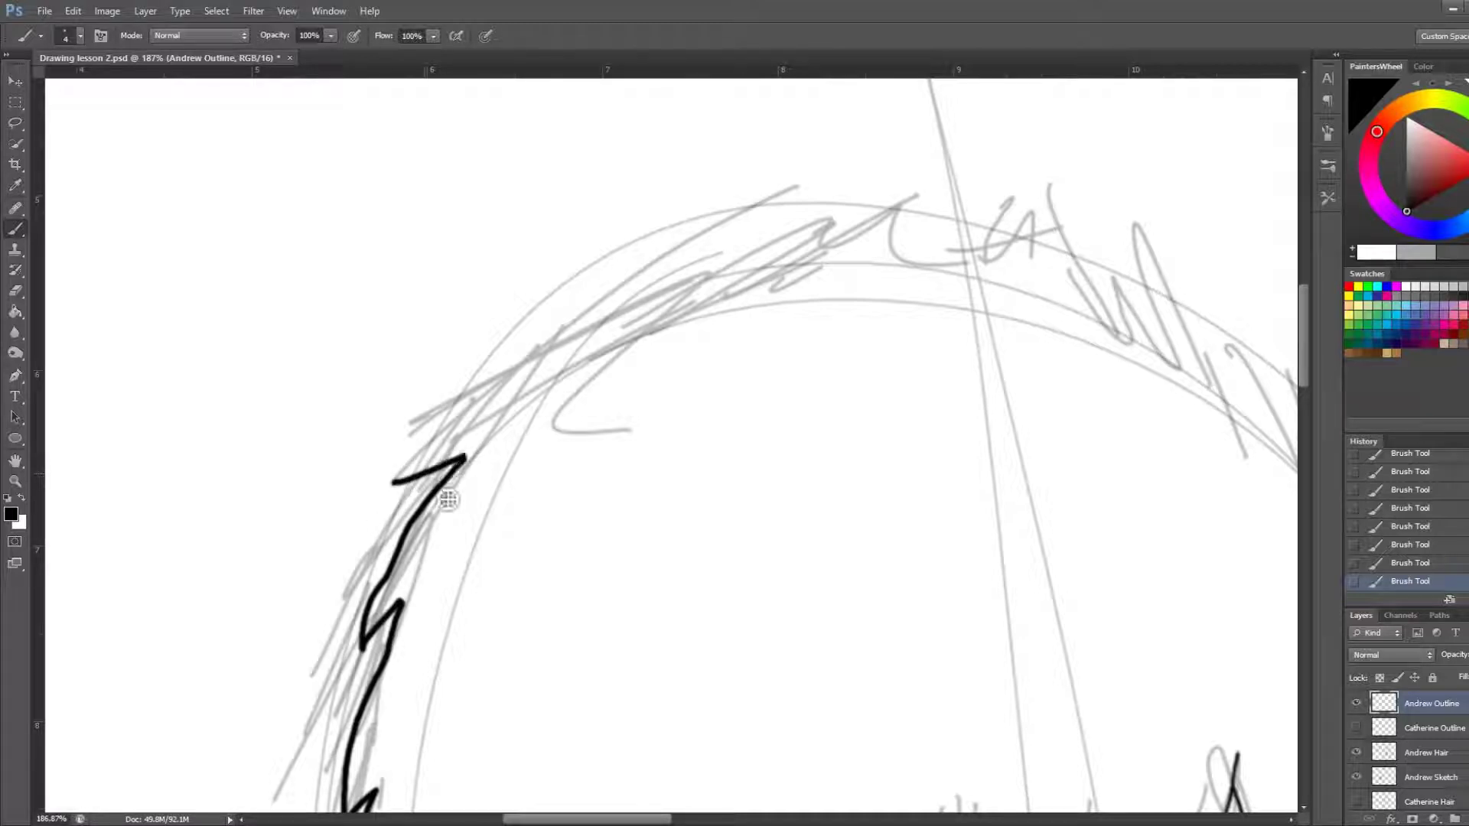
key("ctrl+z")
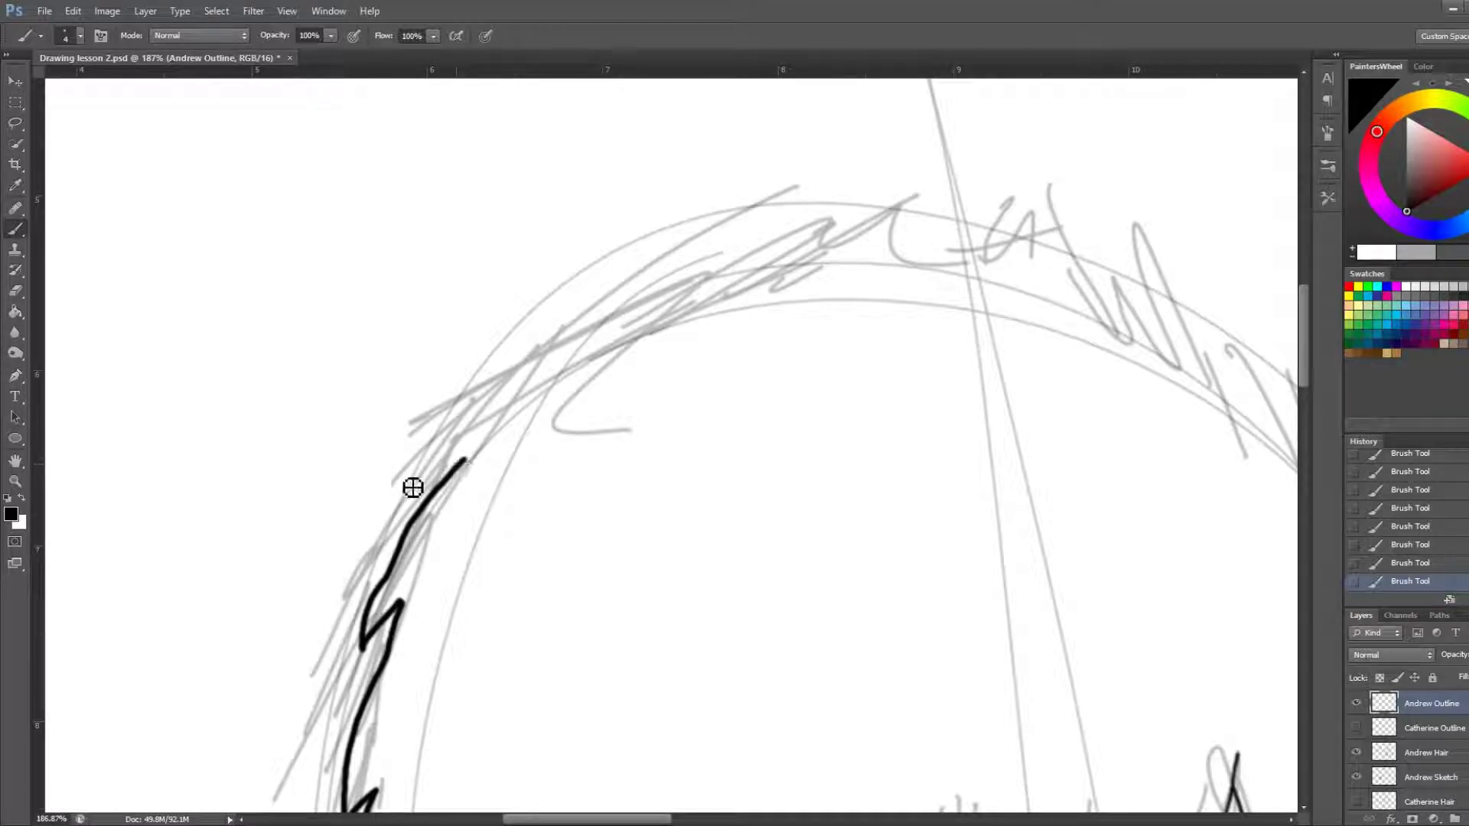
mouse_move(394, 485)
left_mouse_down()
mouse_move(446, 484)
mouse_move(403, 487)
mouse_move(420, 449)
mouse_move(570, 354)
left_mouse_up()
key("ctrl+z")
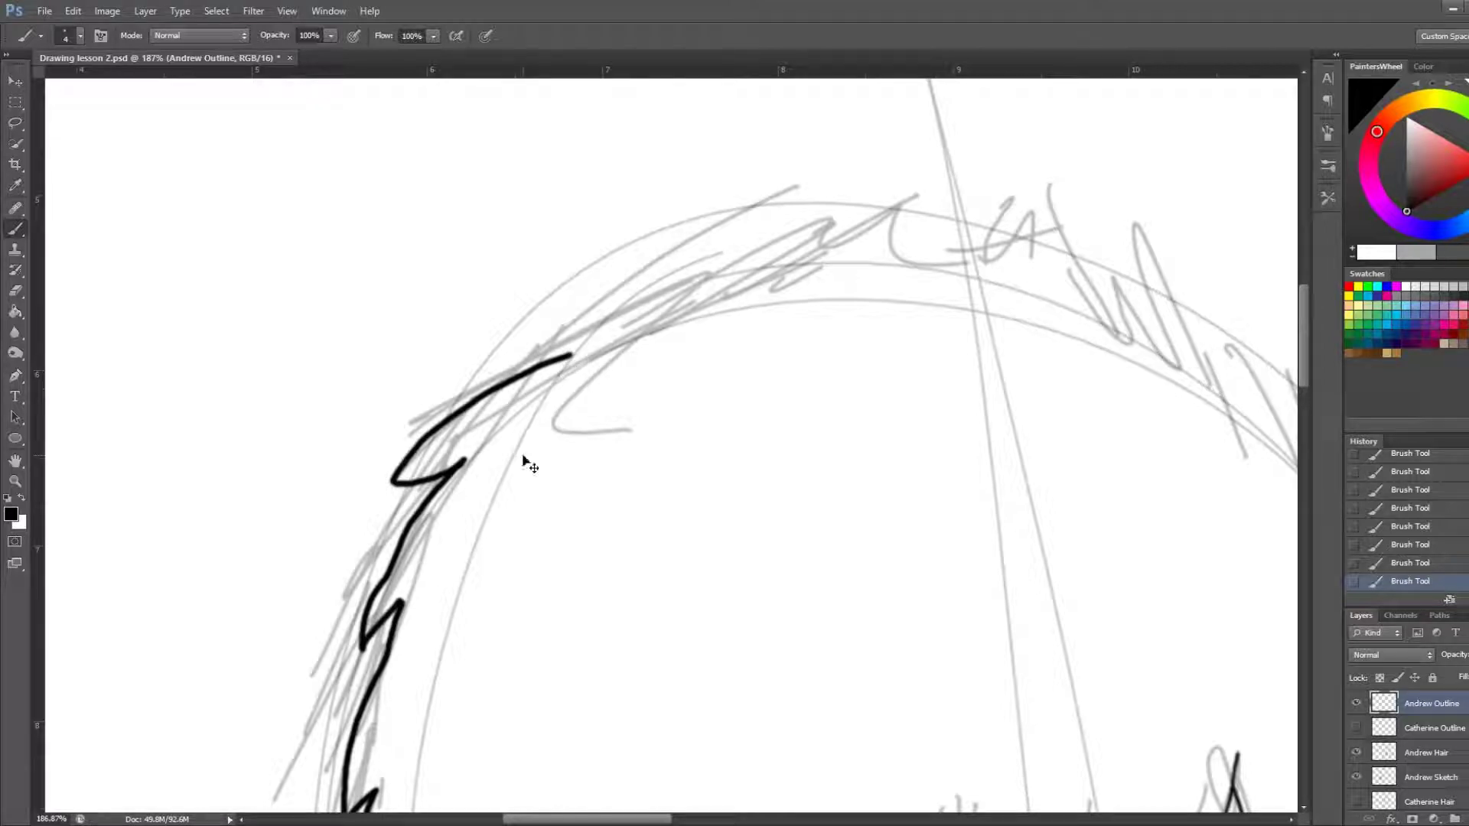
key("ctrl+z")
key("ctrl+alt+z")
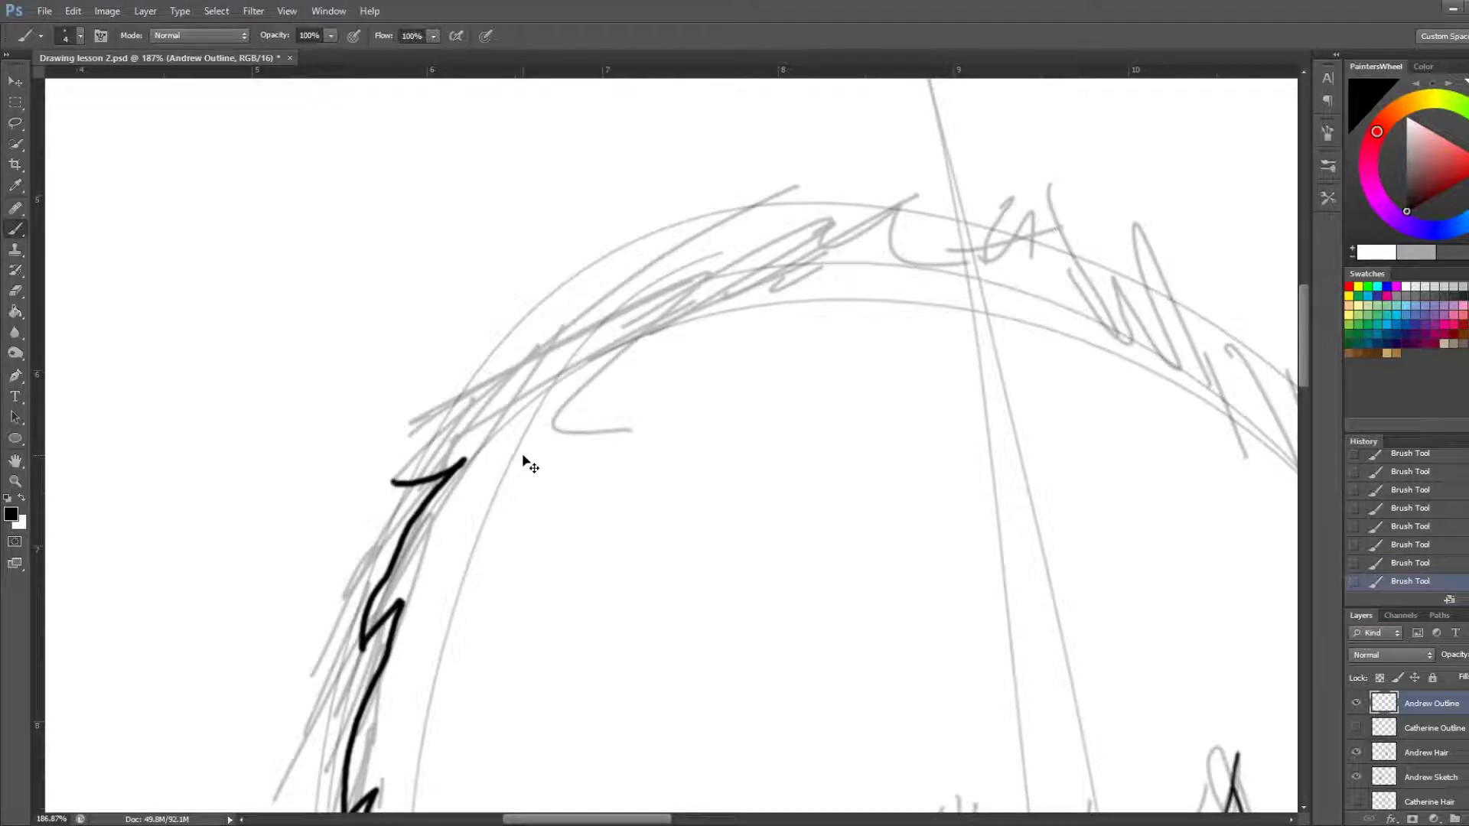
key("ctrl+alt+z")
scroll(517, 453, "down", 3)
scroll(536, 448, "down", 3)
scroll(574, 442, "down", 2)
scroll(625, 436, "up", 1)
scroll(612, 367, "up", 1)
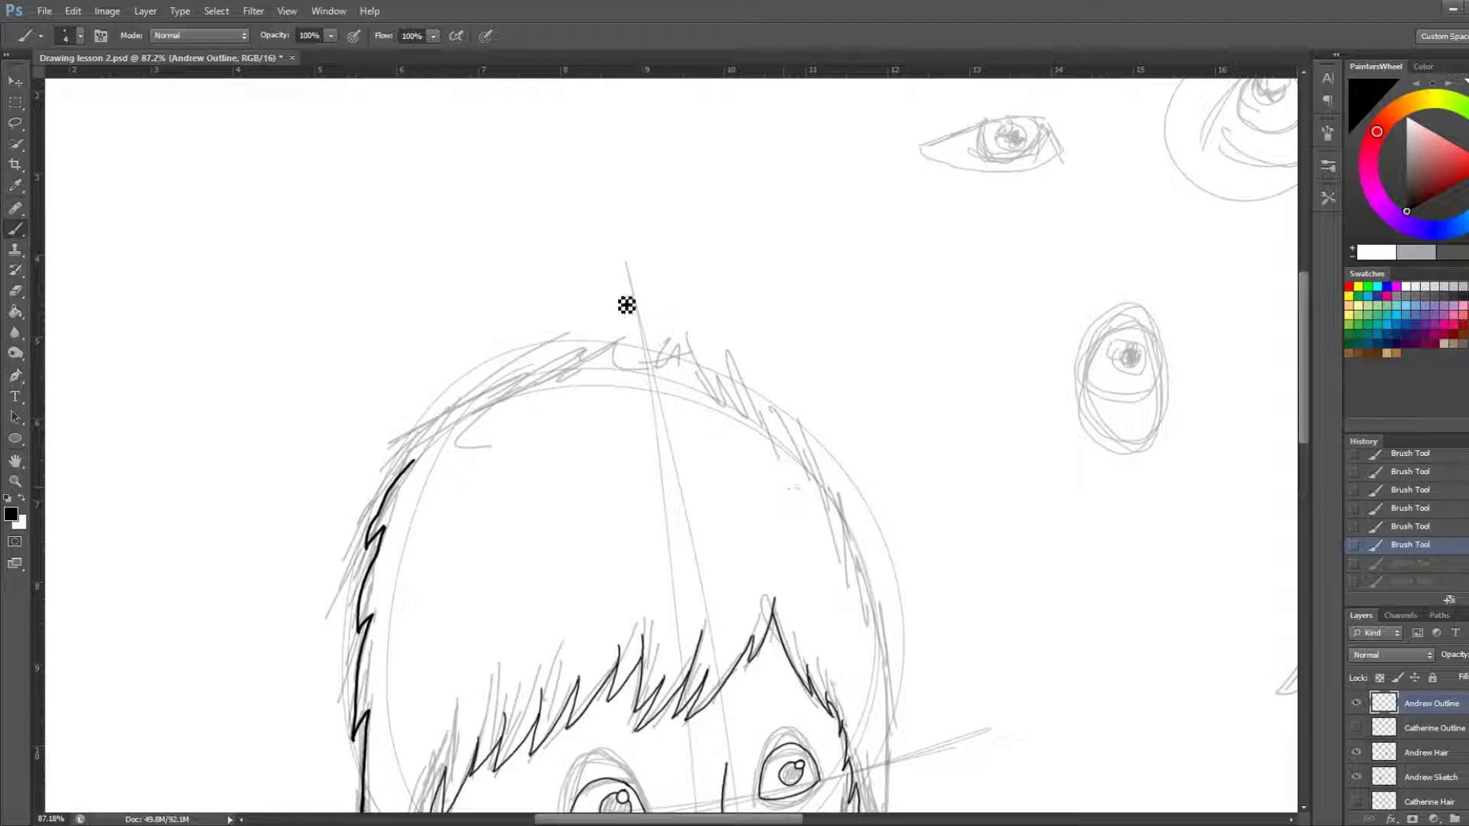
Draw the dipping curl at the crown and a smooth hairline joining it to the left outline
mouse_move(629, 344)
left_mouse_down()
mouse_move(615, 361)
mouse_move(685, 339)
left_mouse_up()
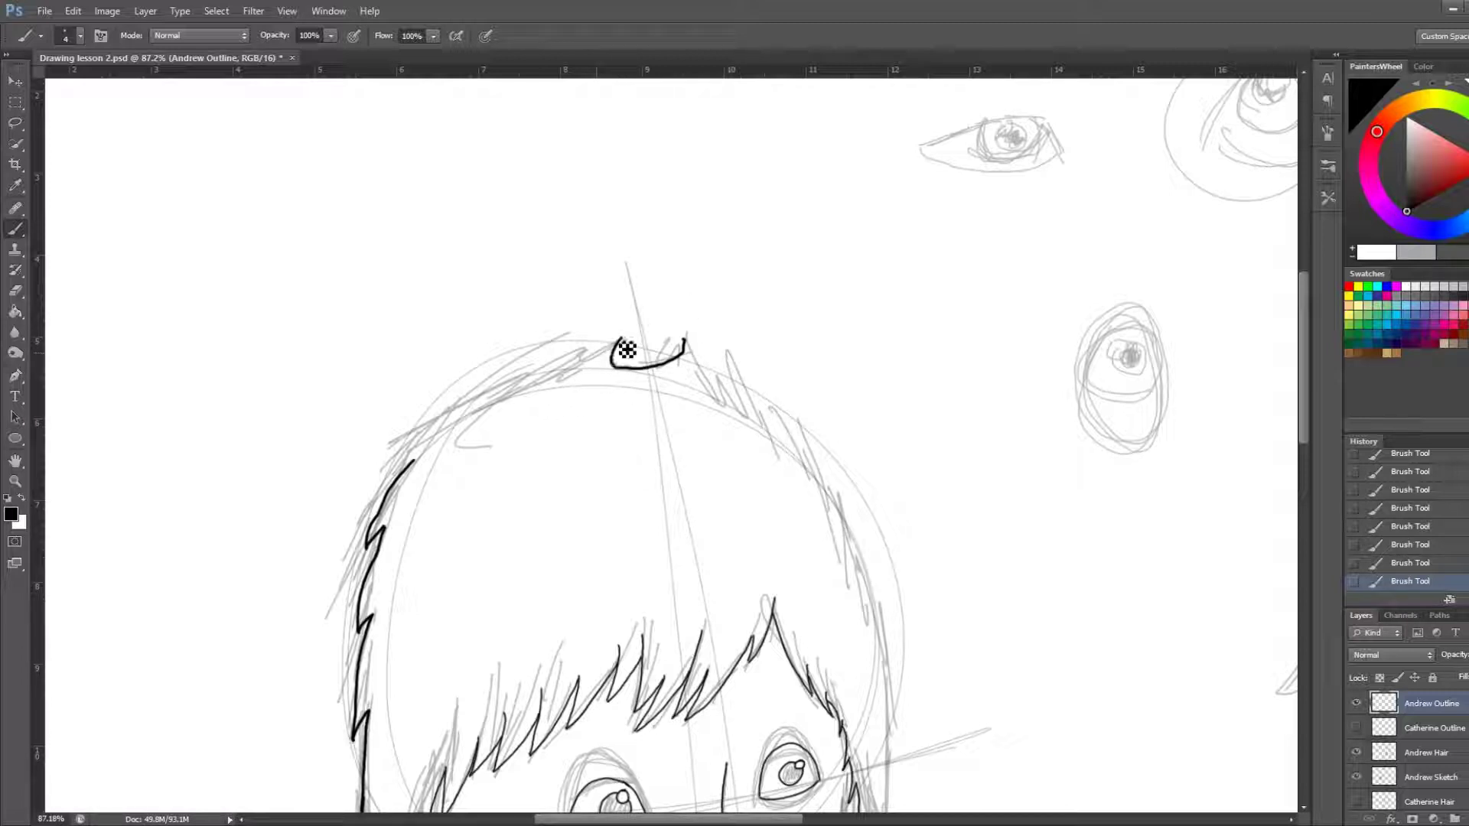
left_click_drag(621, 338, 552, 380)
left_click_drag(621, 337, 612, 365)
mouse_move(621, 338)
left_mouse_down()
mouse_move(442, 417)
mouse_move(367, 539)
left_mouse_up()
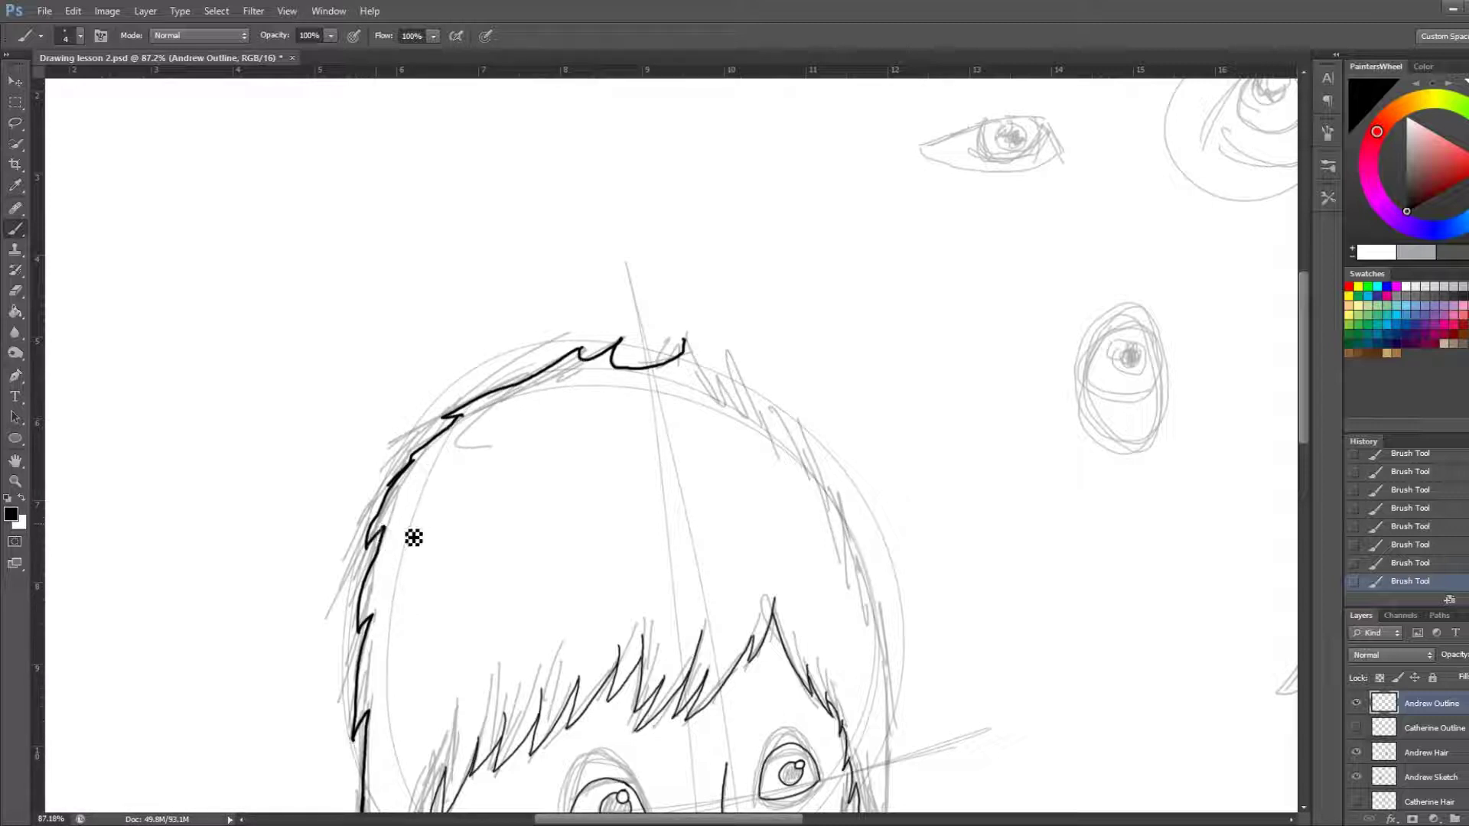
key("ctrl+z")
mouse_move(414, 461)
left_mouse_down()
mouse_move(378, 528)
mouse_move(462, 417)
left_mouse_up()
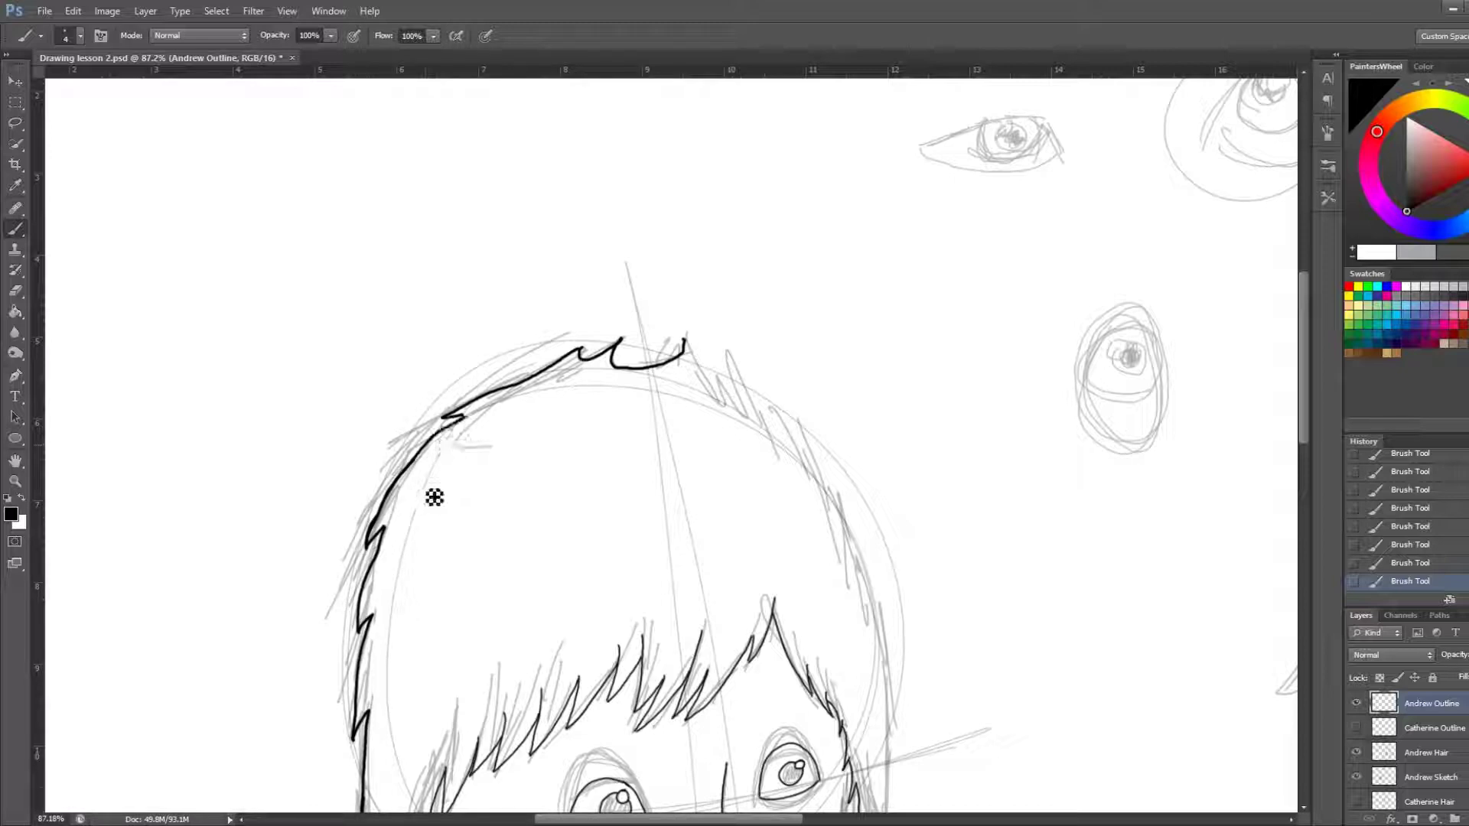
Thicken the crown curl and extend the stroke into a spike down the head's right side
scroll(342, 643, "down", 3)
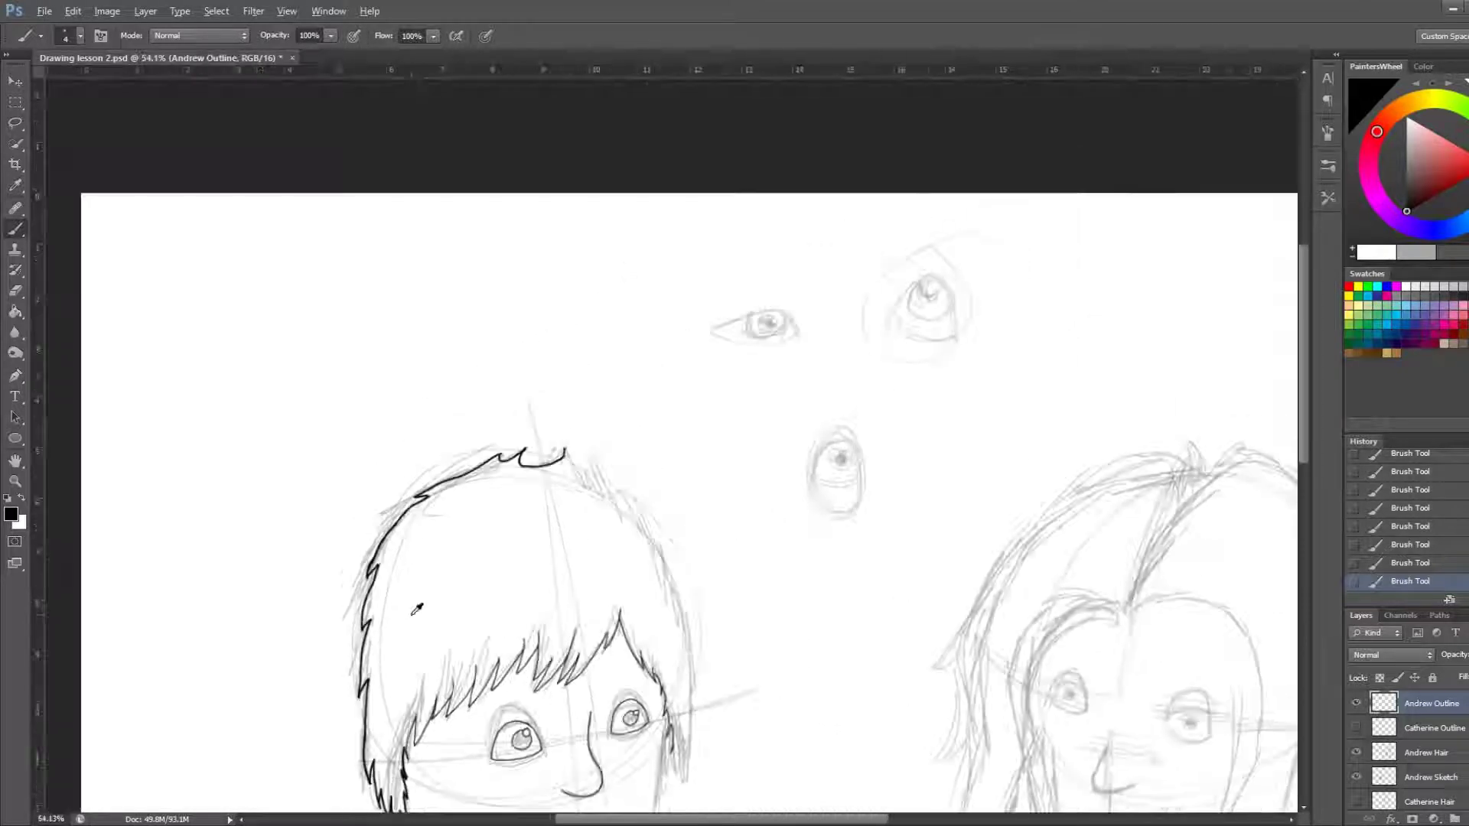
scroll(383, 431, "up", 2)
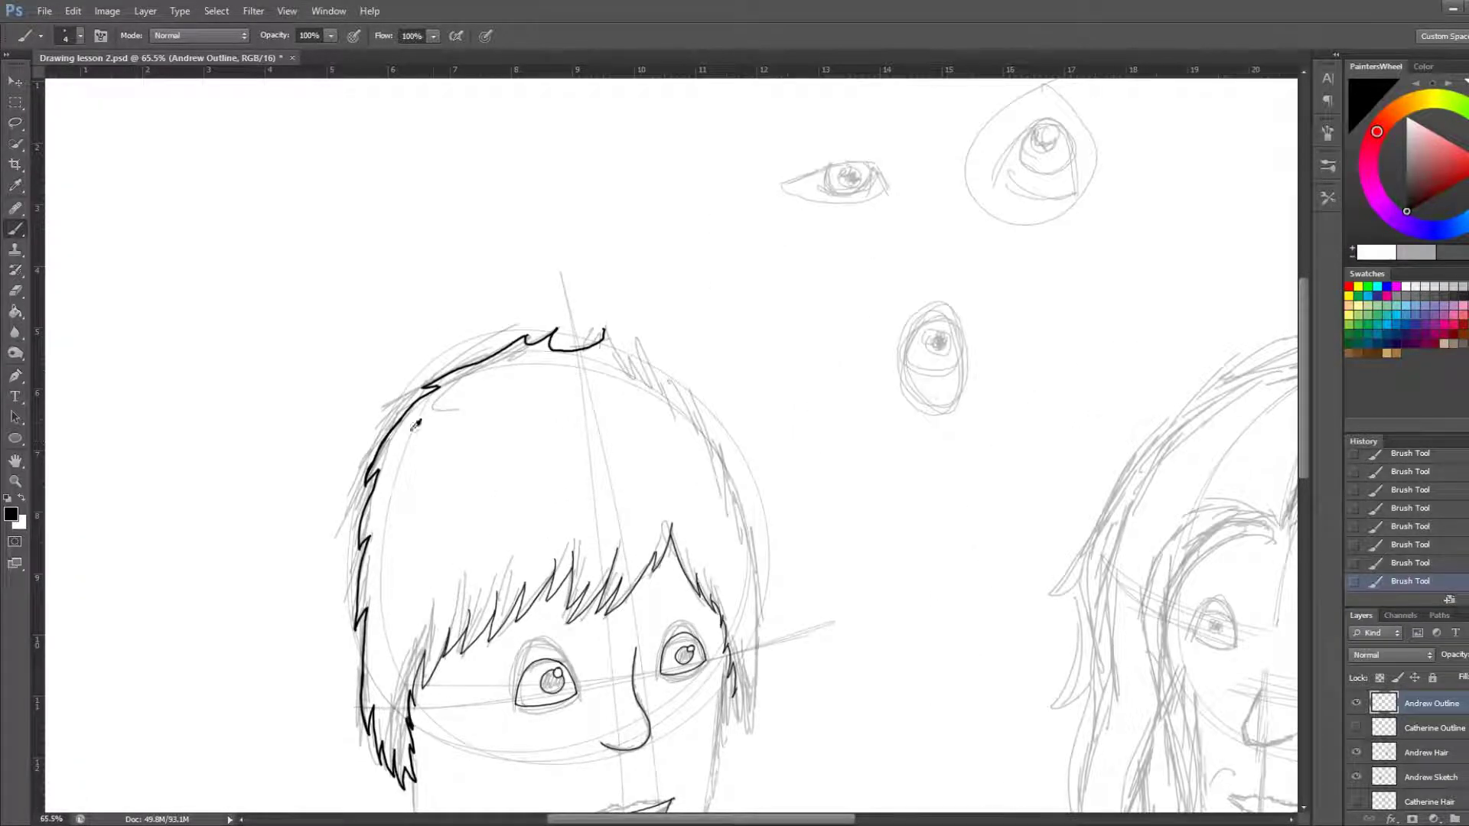
scroll(562, 355, "up", 3)
scroll(643, 302, "up", 3)
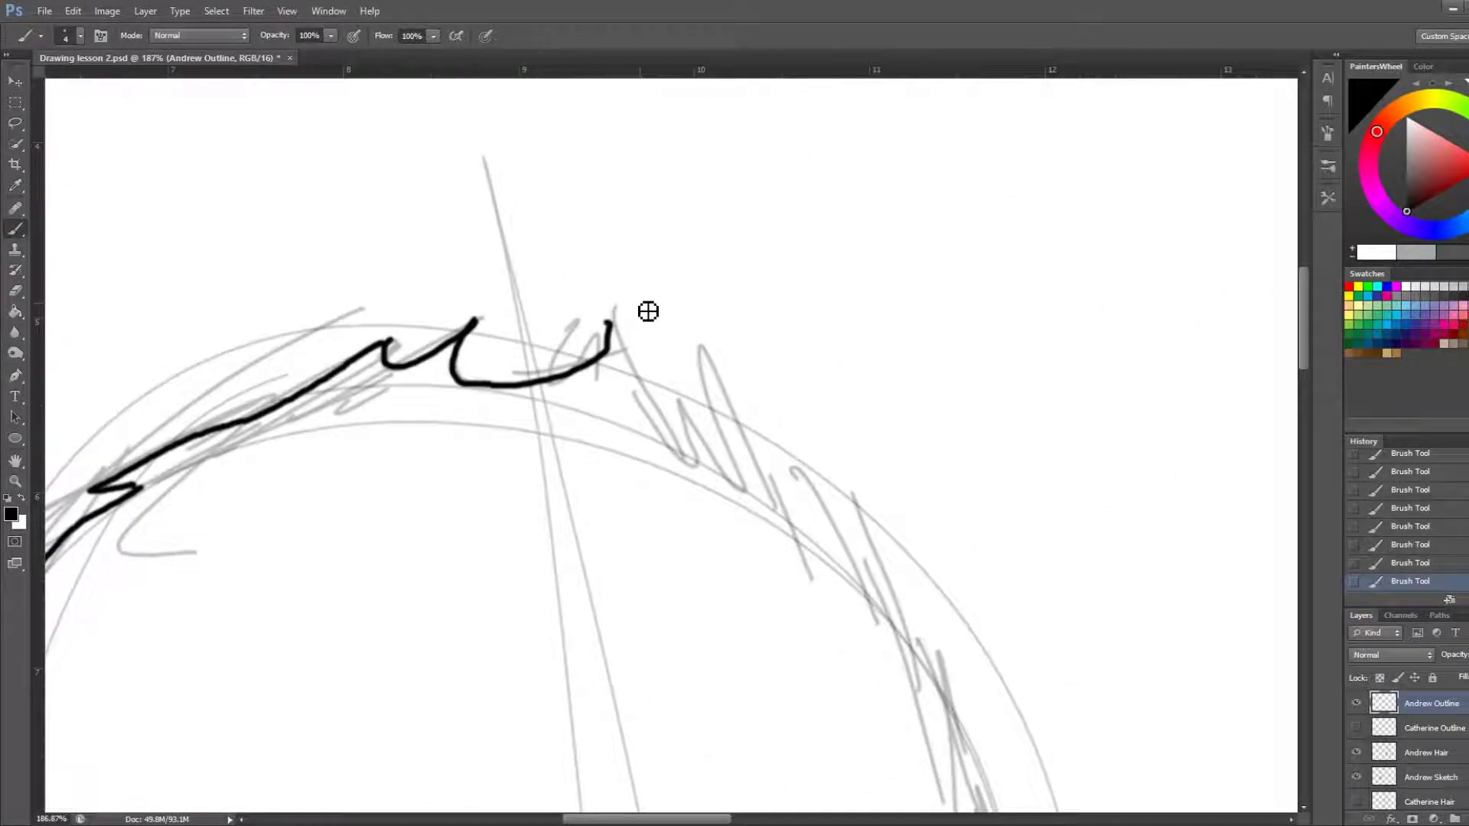
mouse_move(482, 330)
left_mouse_down()
mouse_move(564, 386)
mouse_move(610, 334)
left_mouse_up()
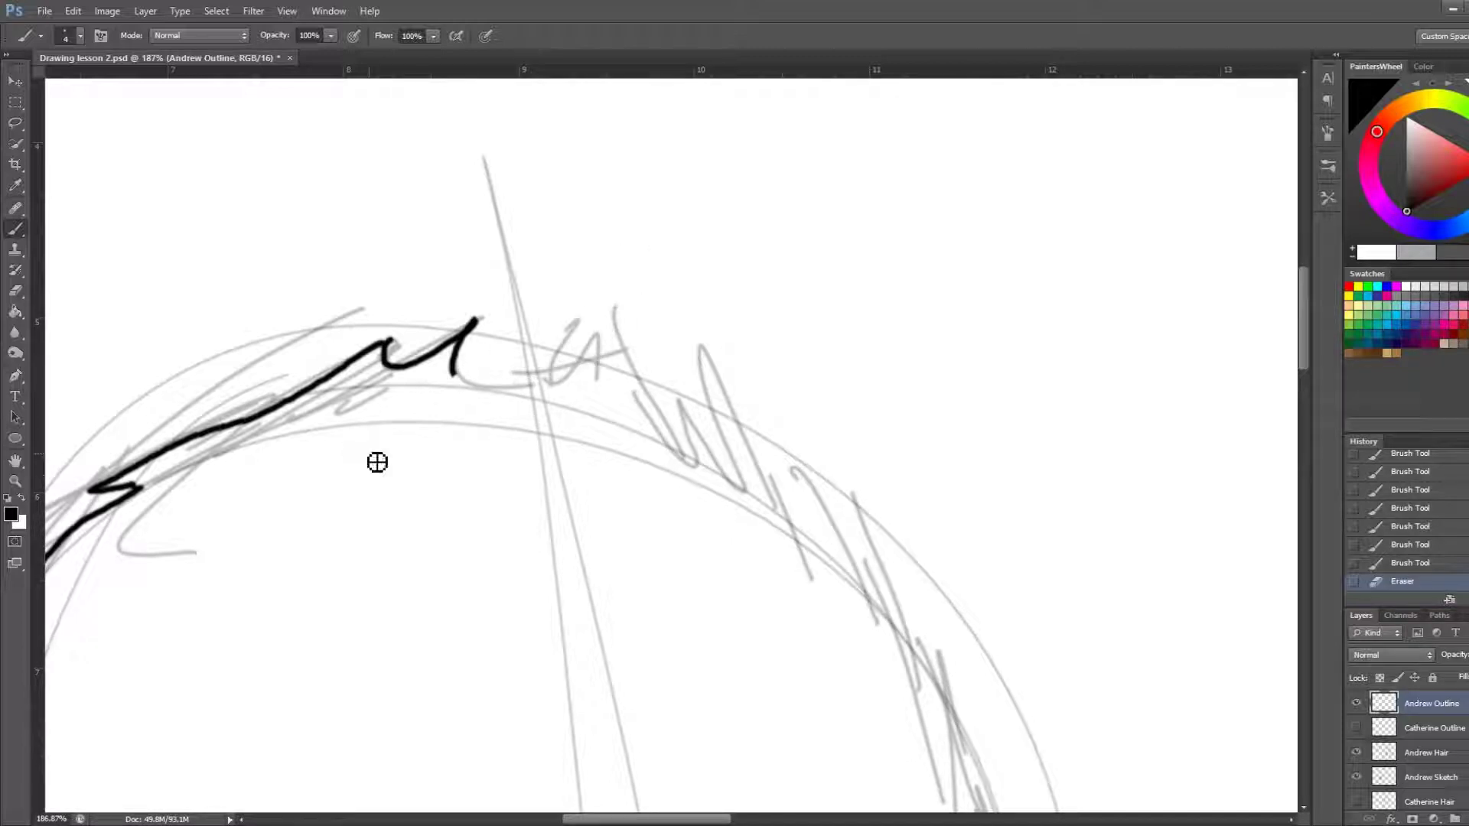
mouse_move(476, 335)
left_mouse_down()
mouse_move(593, 374)
mouse_move(623, 314)
left_mouse_up()
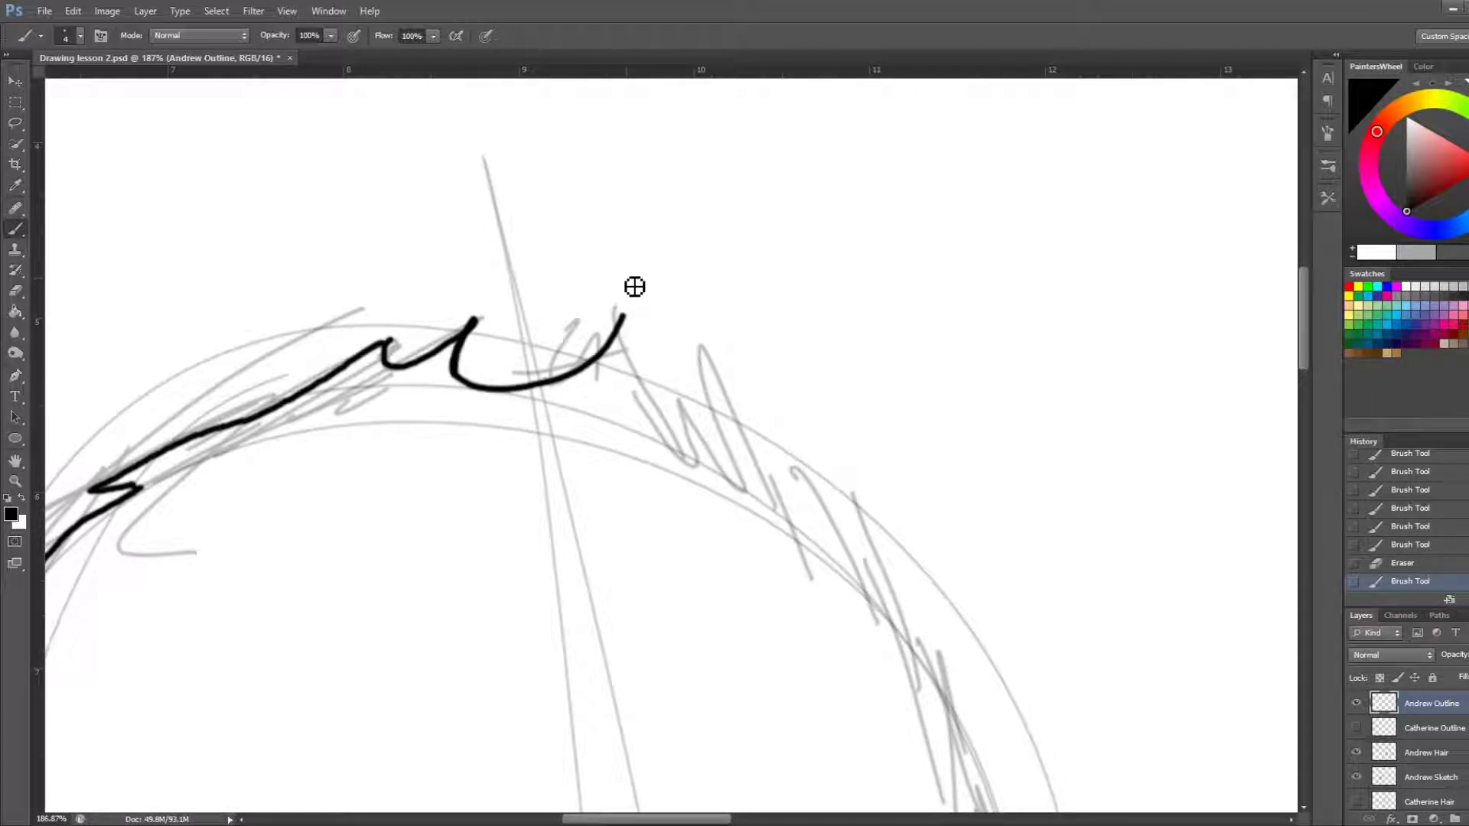
left_click_drag(626, 315, 691, 468)
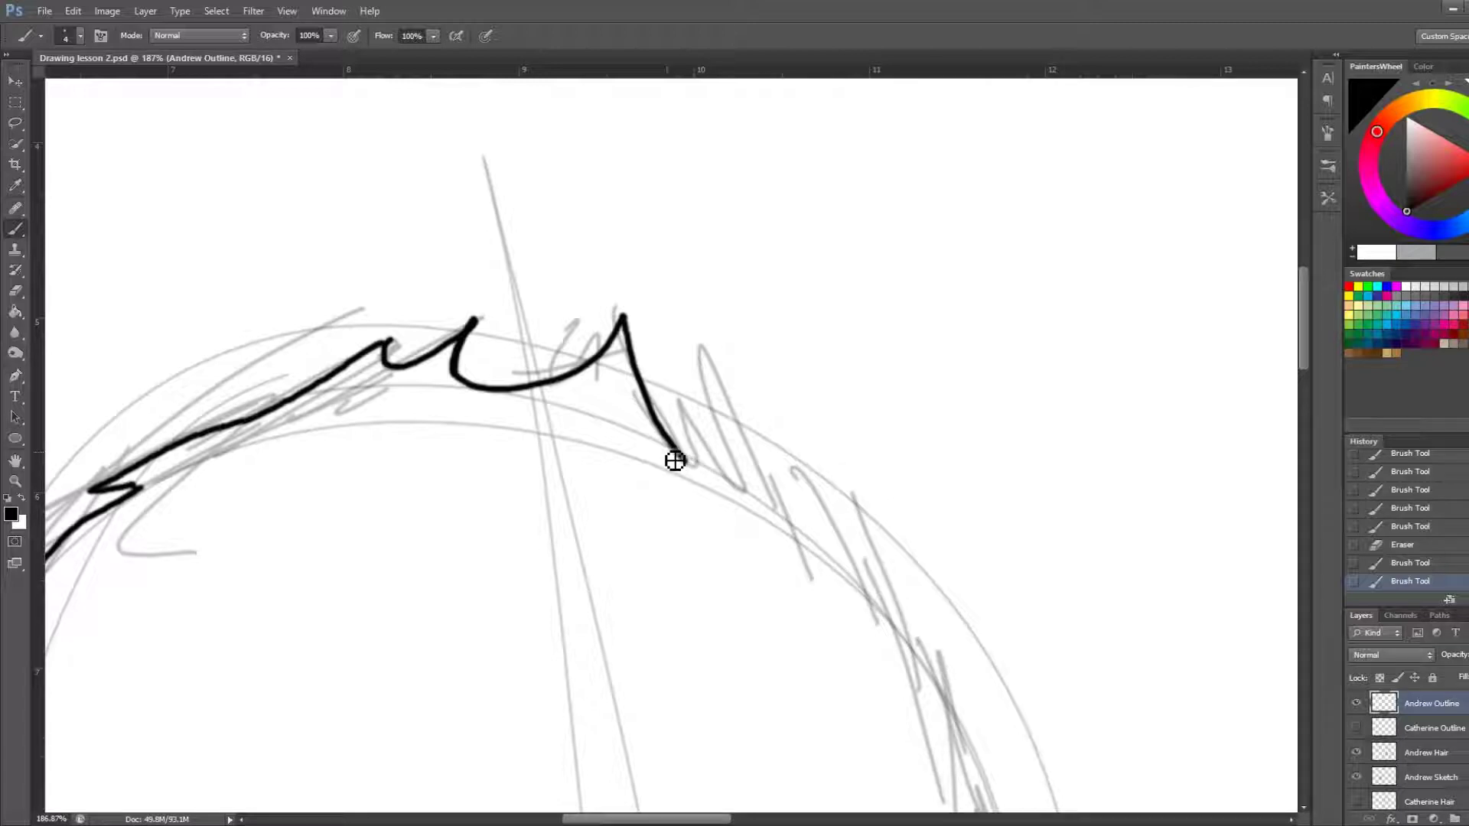
scroll(675, 460, "down", 3)
Draw the side lock's jagged bottom tips and its outer edge up beside the right eye
scroll(674, 460, "down", 2)
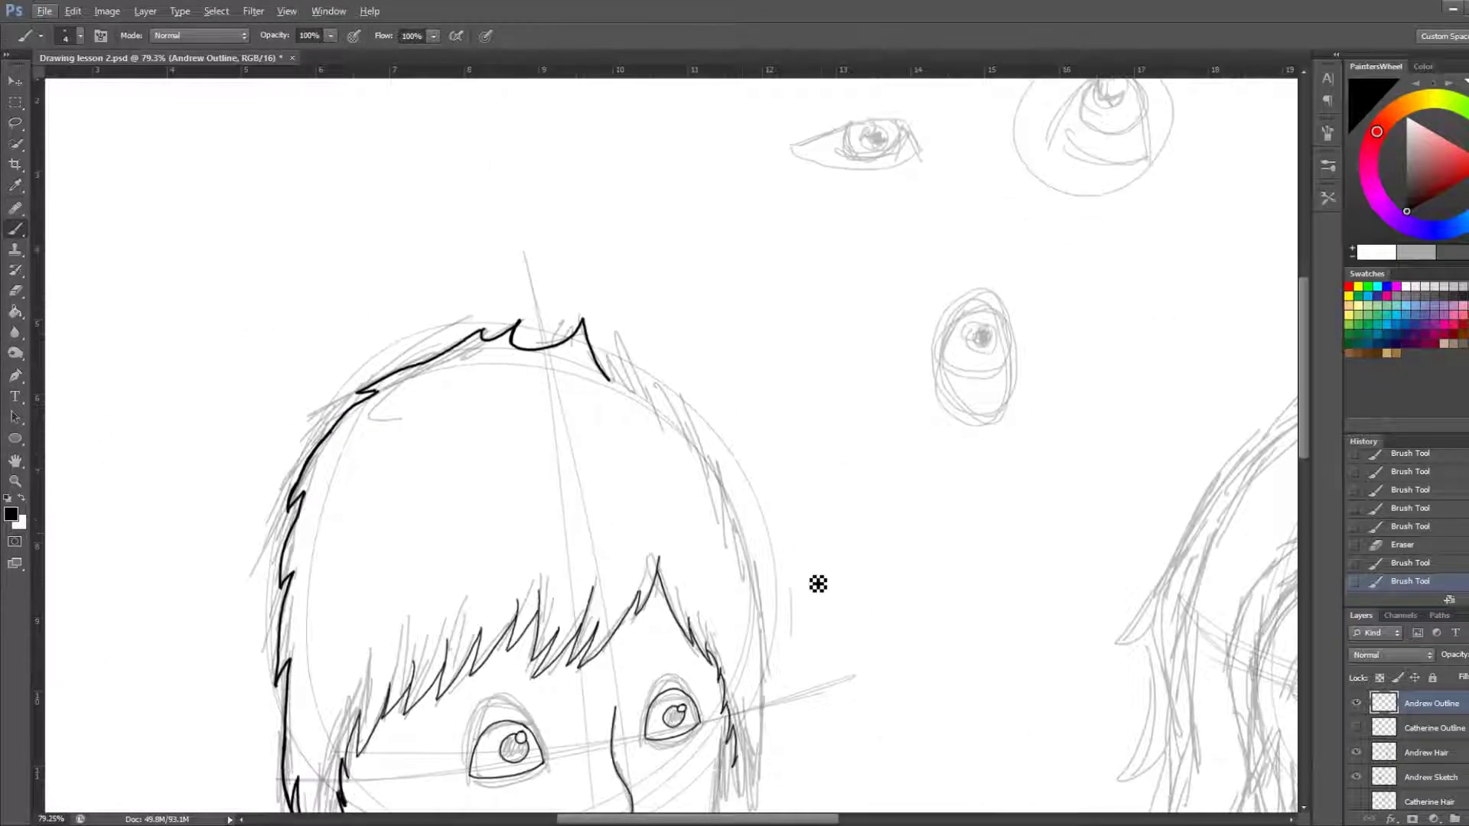
scroll(696, 581, "down", 1)
scroll(722, 664, "up", 3)
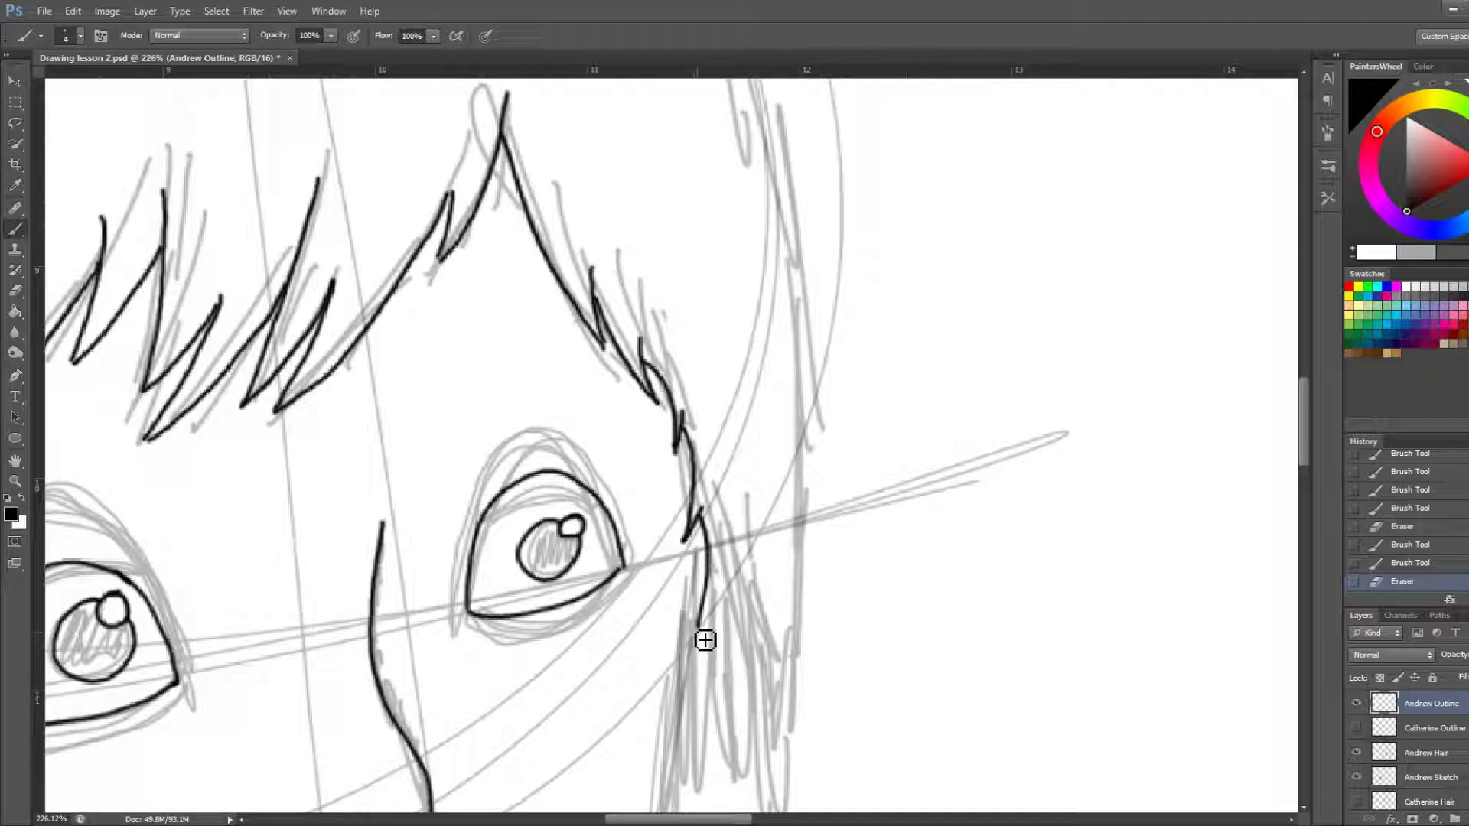
scroll(720, 718, "down", 2)
scroll(705, 695, "down", 1)
mouse_move(677, 629)
left_mouse_down()
mouse_move(688, 652)
mouse_move(710, 638)
mouse_move(702, 696)
mouse_move(715, 677)
mouse_move(750, 675)
mouse_move(754, 638)
mouse_move(780, 686)
mouse_move(799, 589)
mouse_move(786, 577)
mouse_move(804, 373)
left_mouse_up()
left_click_drag(792, 301, 798, 387)
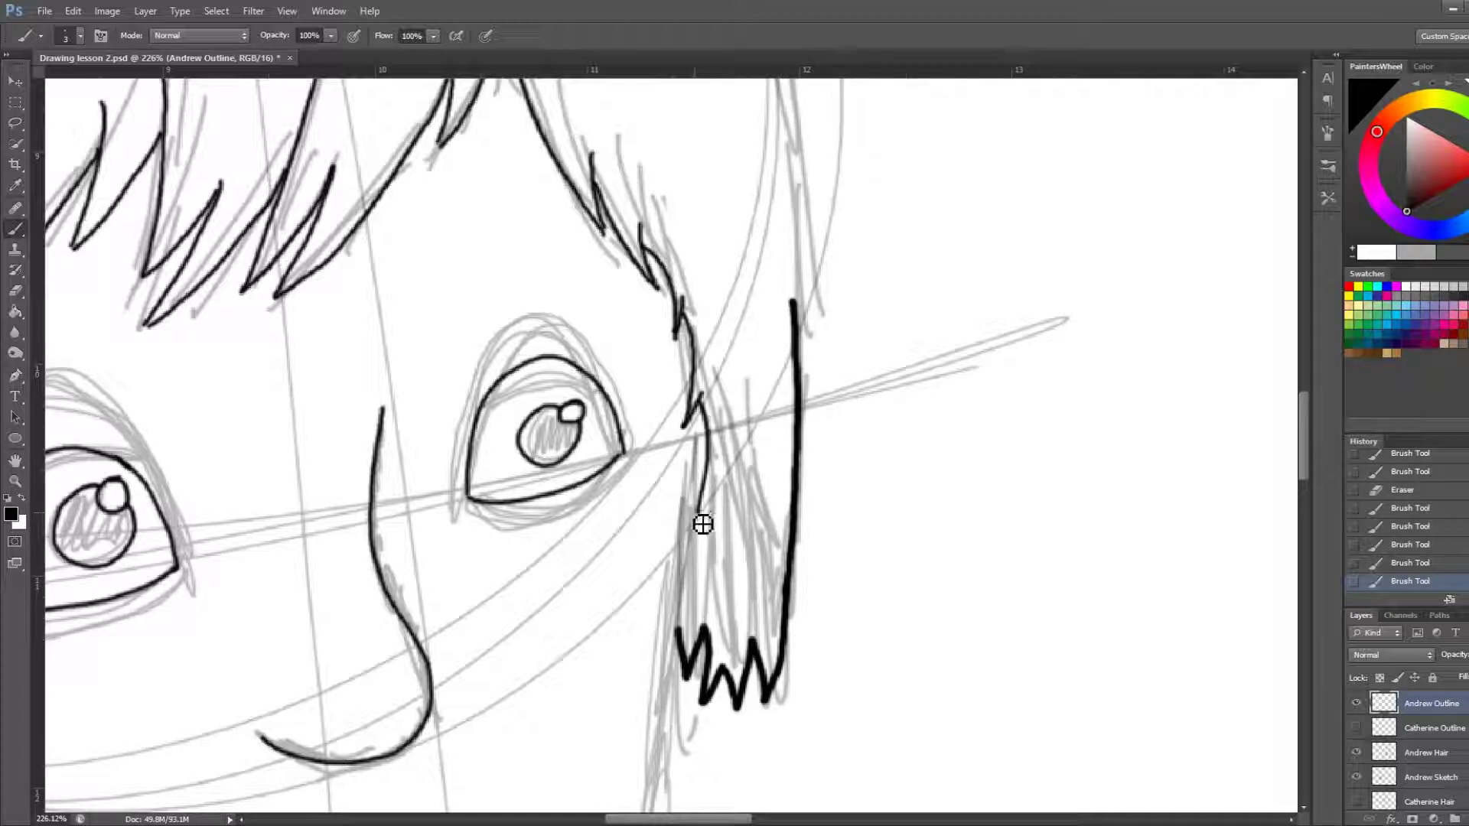
Erase the thin inner stroke of the lock and redraw its inner edge down to cheek level
left_click_drag(702, 523, 714, 535)
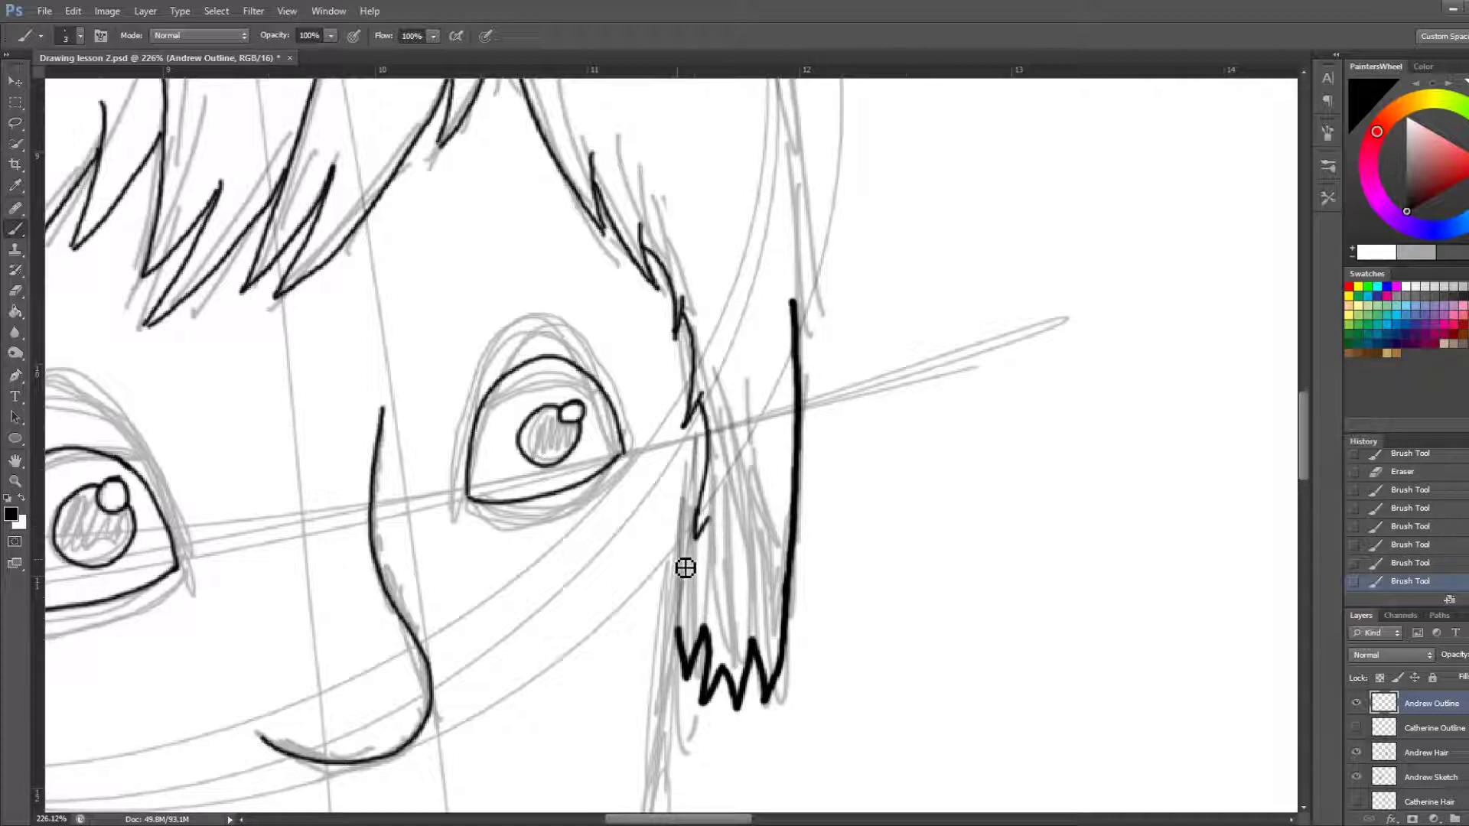
left_click_drag(693, 511, 705, 468)
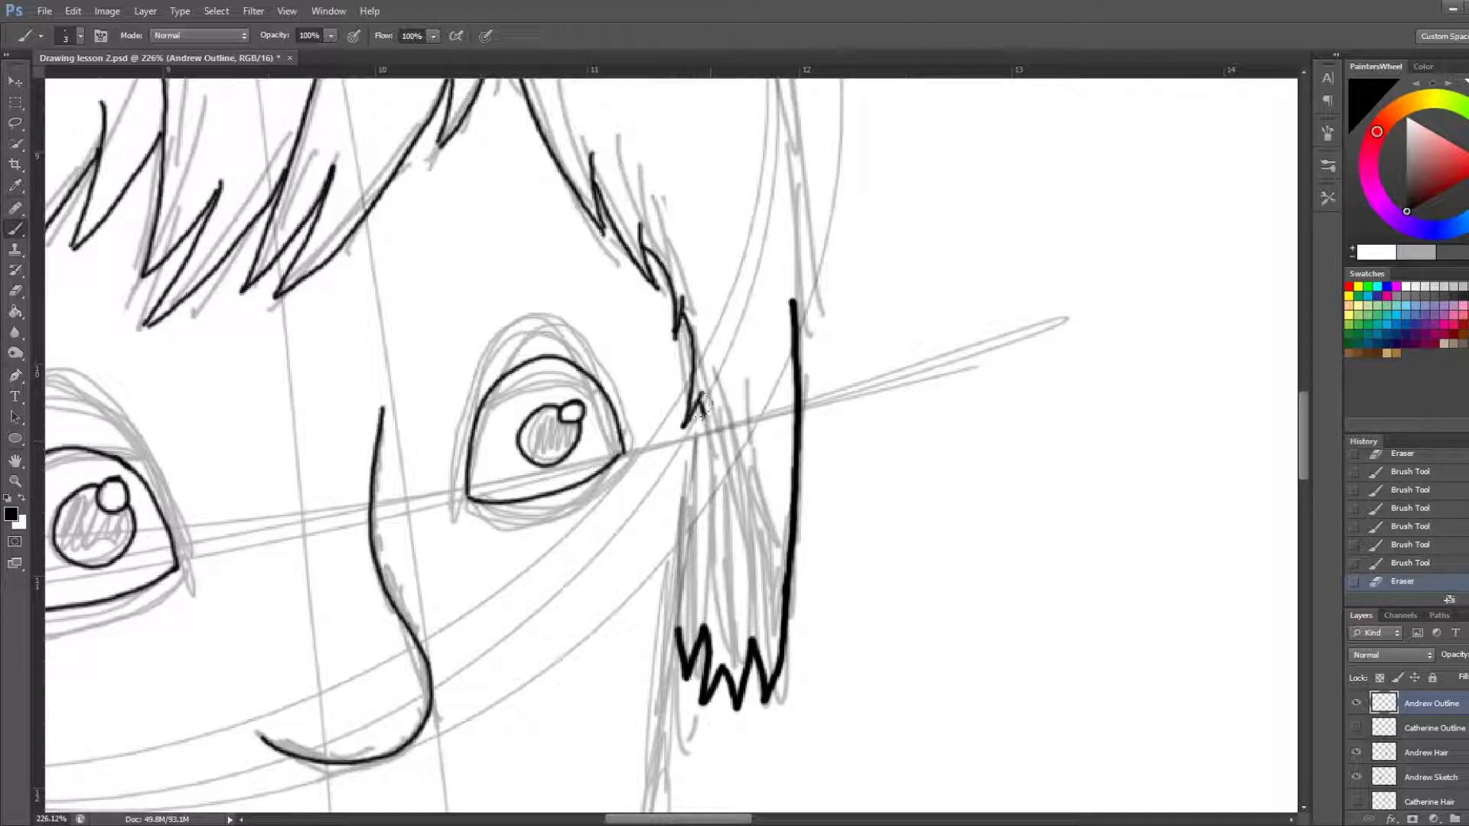
left_click_drag(693, 398, 683, 395)
mouse_move(702, 395)
left_mouse_down()
mouse_move(673, 486)
mouse_move(683, 675)
left_mouse_up()
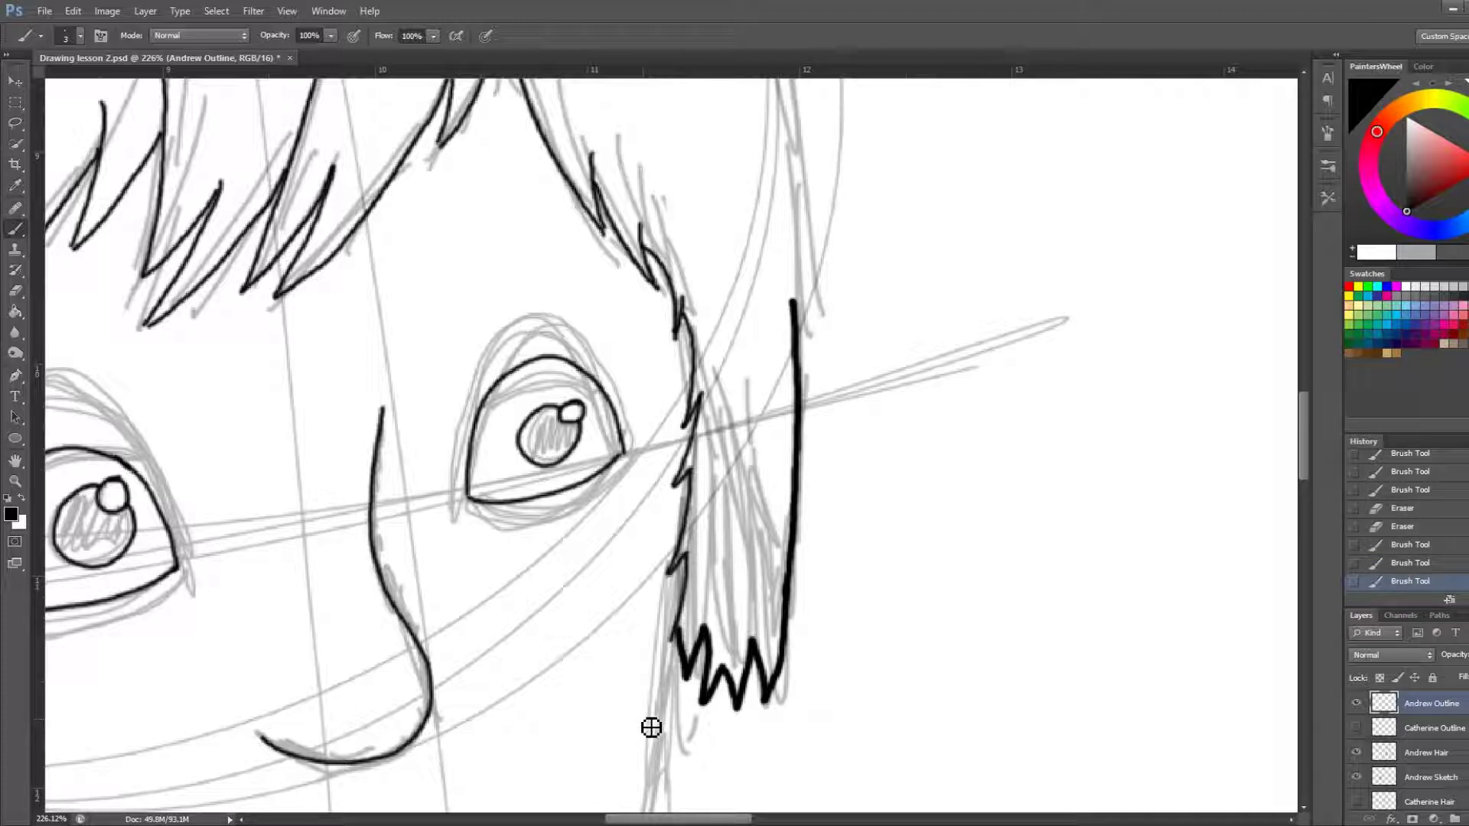
key("bracketright")
Extend the right hair outline upward
scroll(818, 426, "up", 3)
scroll(818, 427, "up", 3)
scroll(818, 426, "up", 3)
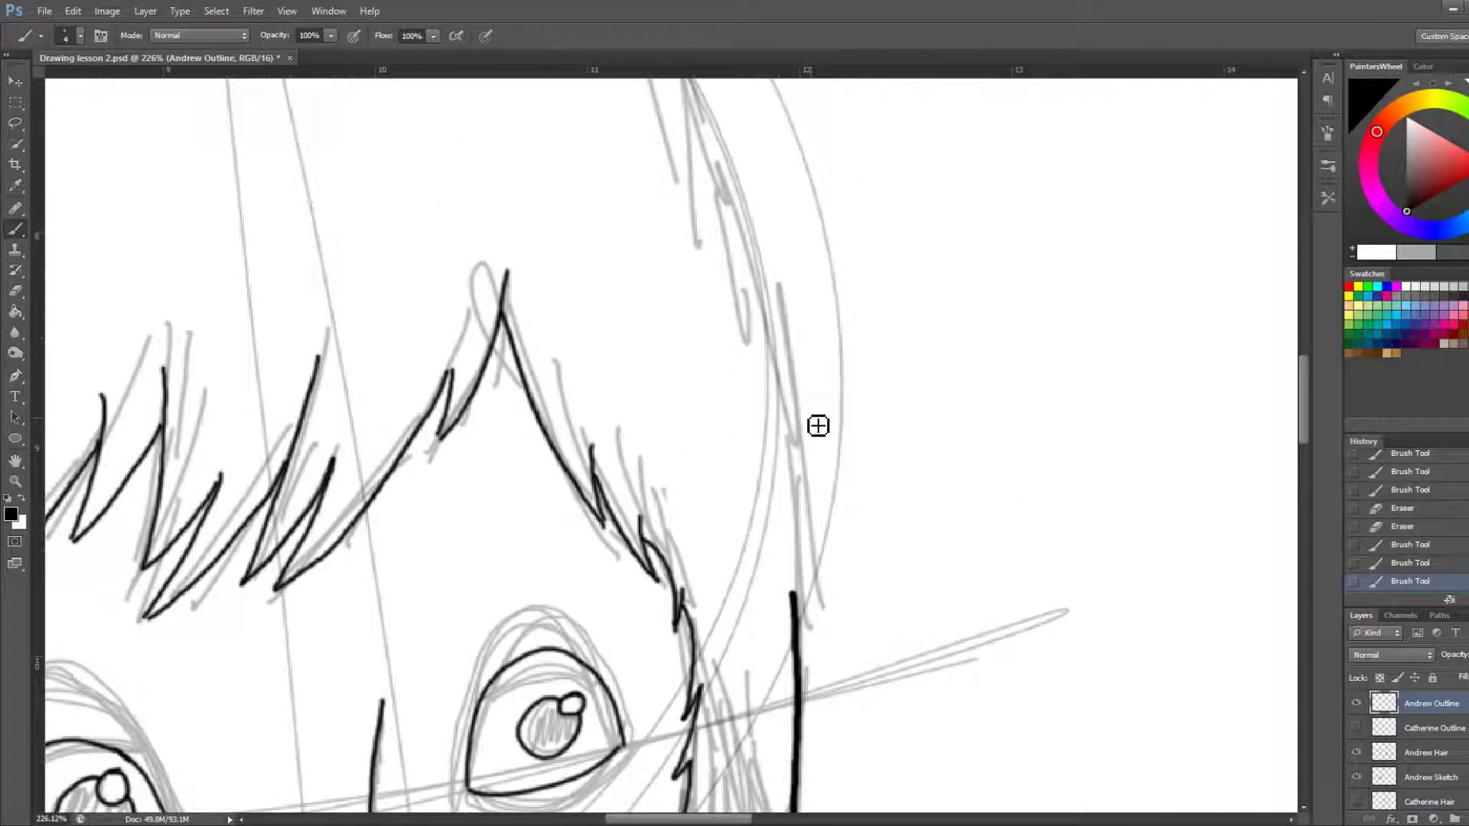
mouse_move(797, 601)
left_mouse_down()
mouse_move(775, 351)
mouse_move(697, 130)
left_mouse_up()
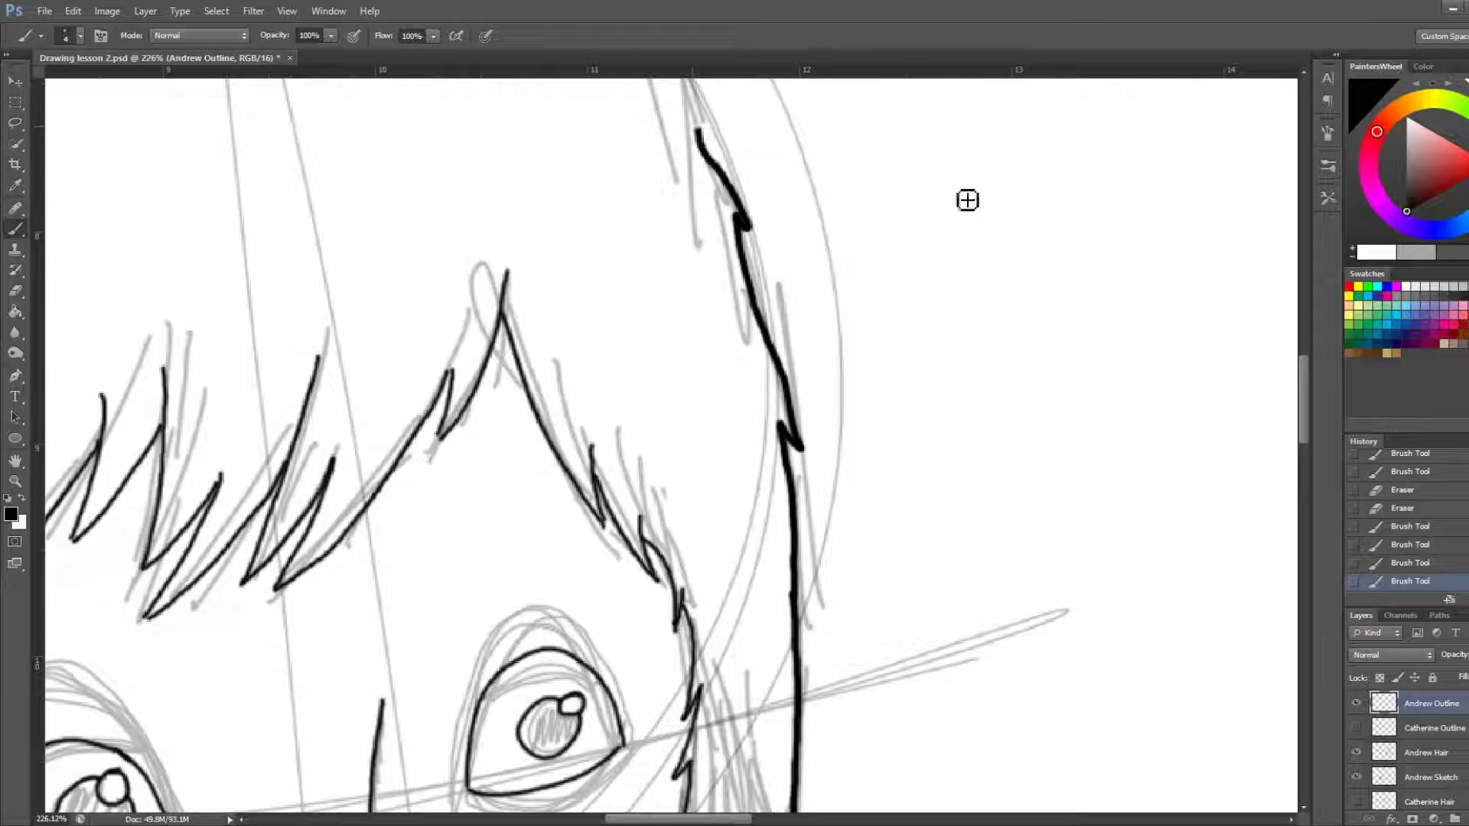
Extend the crown outline a little further to the right
scroll(841, 229, "up", 1)
scroll(668, 252, "up", 4)
scroll(652, 203, "up", 3)
scroll(649, 194, "up", 2)
scroll(607, 215, "down", 2)
scroll(582, 217, "down", 2)
scroll(551, 218, "down", 1)
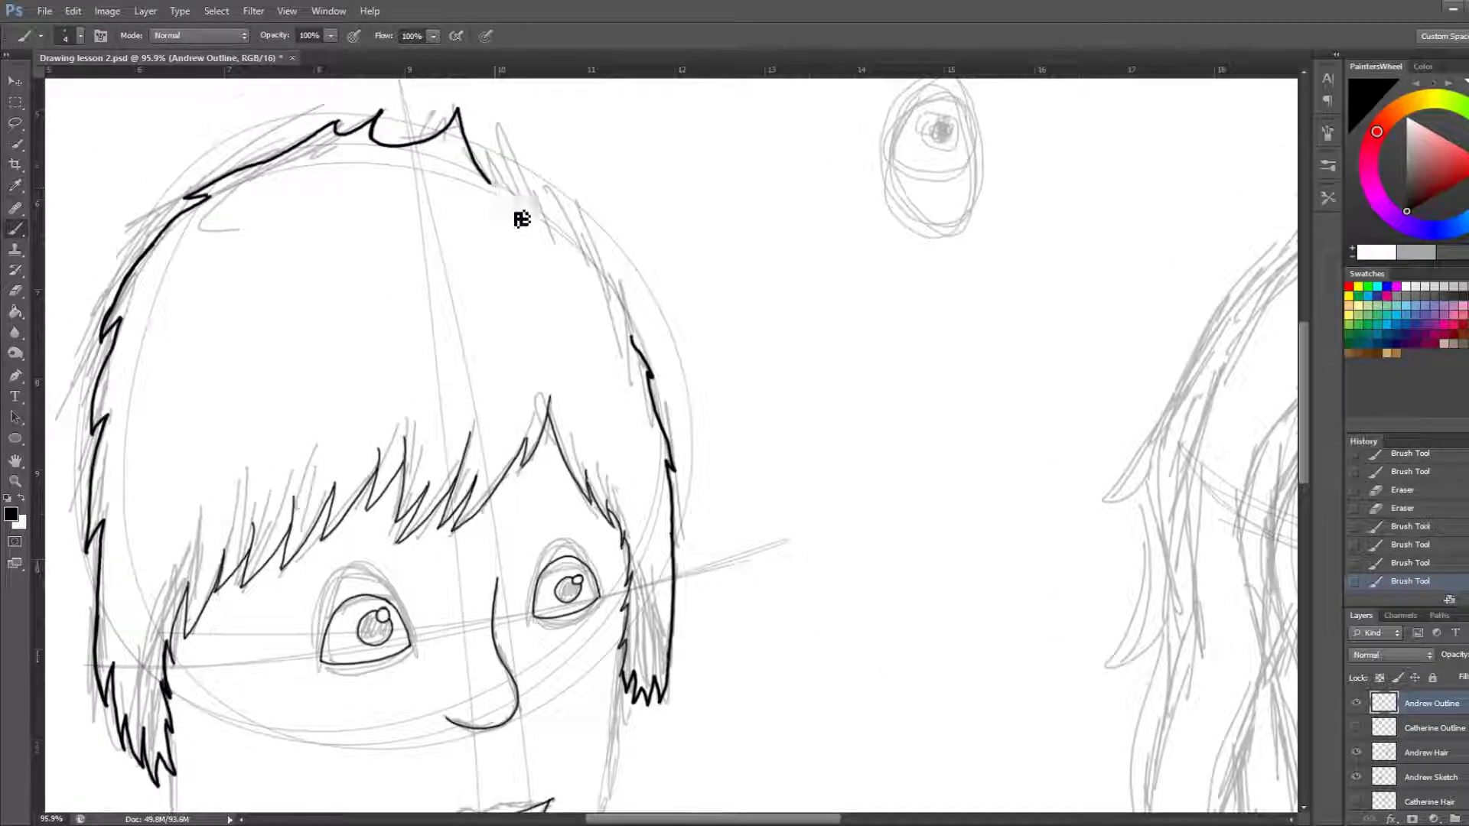
scroll(520, 222, "up", 1)
scroll(528, 222, "up", 2)
scroll(549, 223, "up", 1)
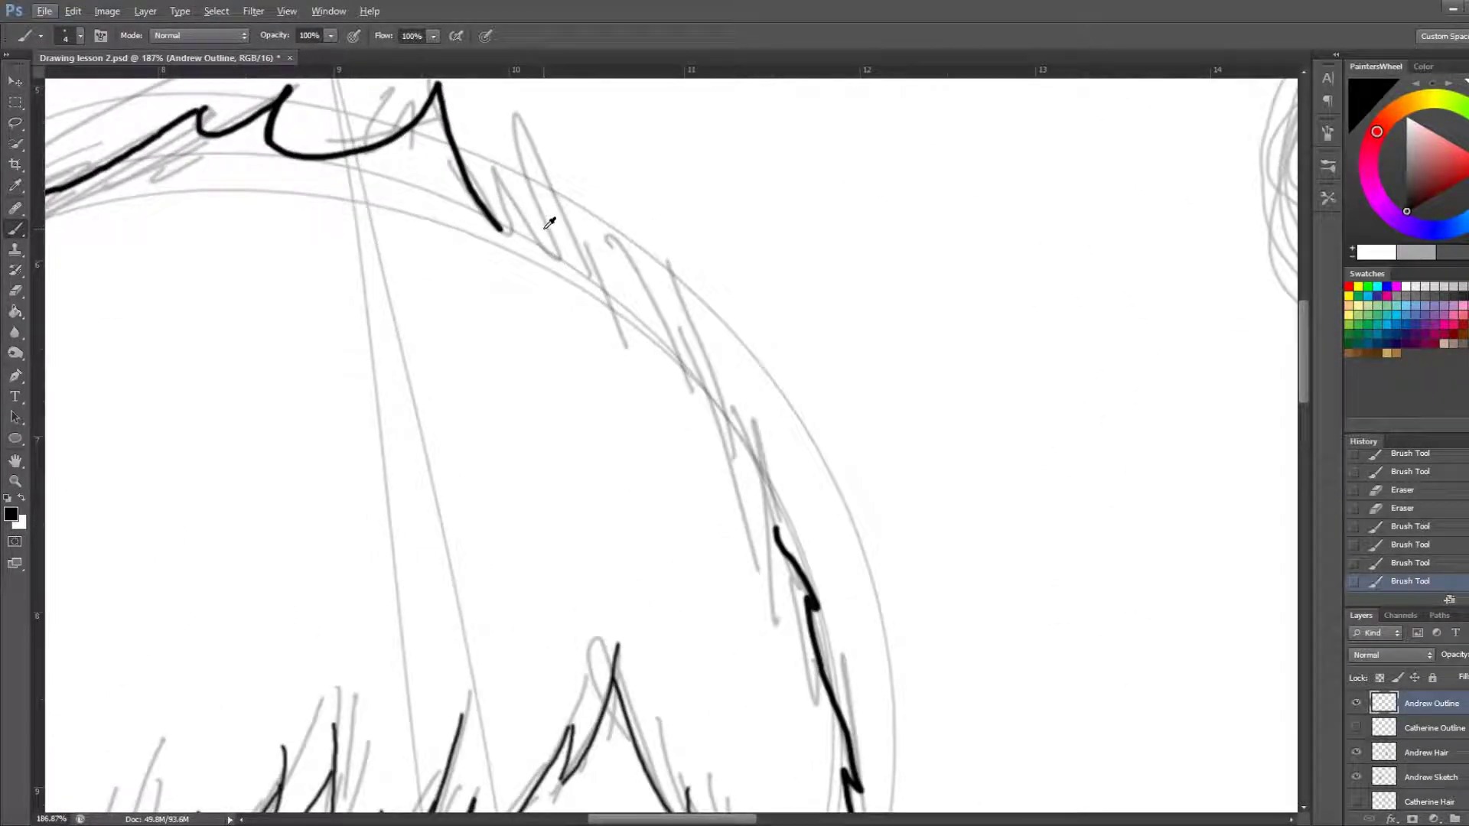
mouse_move(501, 229)
left_mouse_down()
mouse_move(528, 233)
mouse_move(734, 383)
mouse_move(725, 397)
mouse_move(811, 605)
left_mouse_up()
Zoom in and add a short extra spike to the hair tip on the boy's left side
scroll(782, 583, "down", 3)
scroll(783, 584, "down", 3)
scroll(705, 475, "down", 2)
scroll(623, 439, "down", 3)
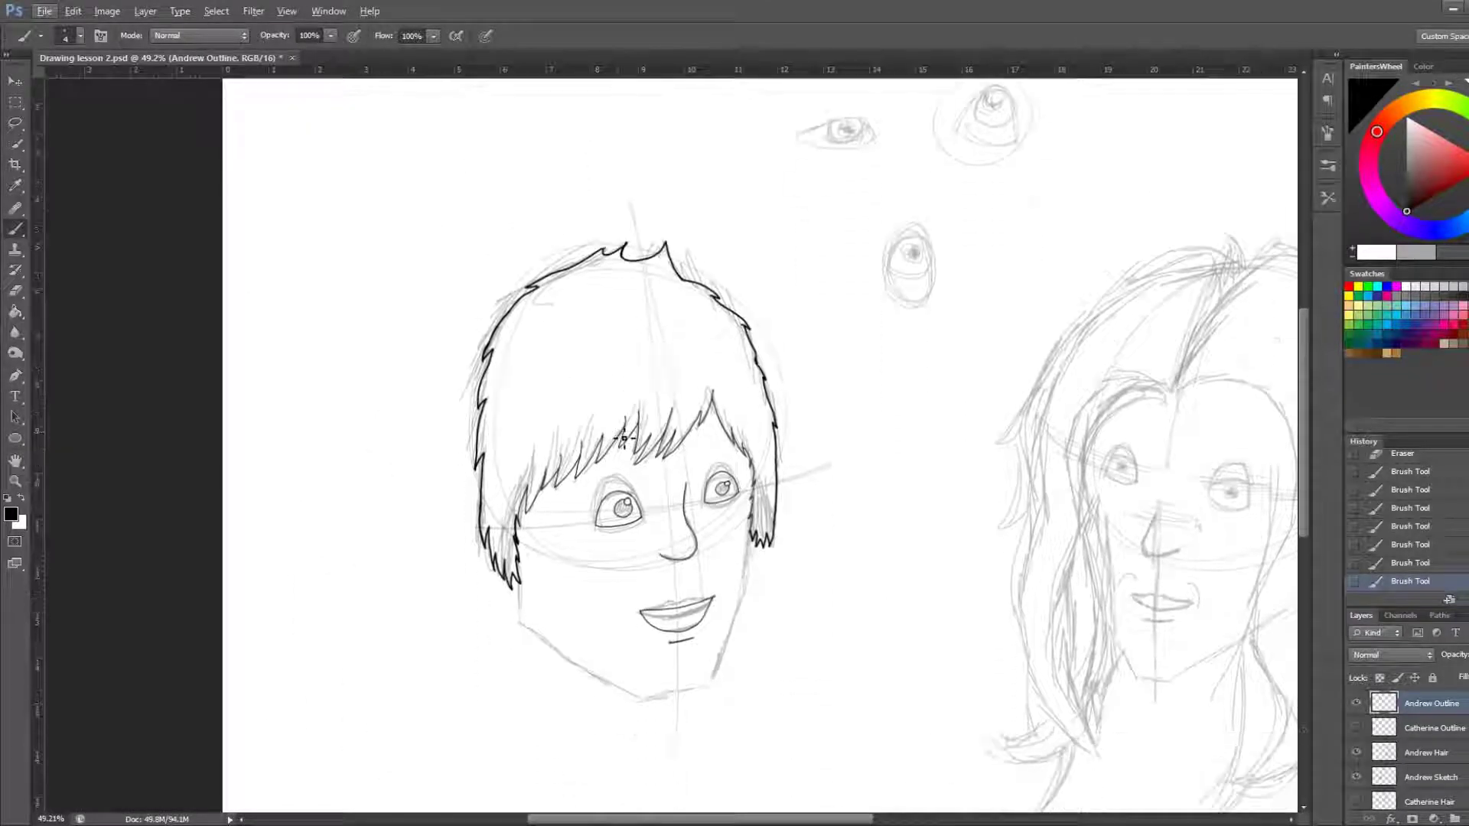
scroll(592, 672, "up", 2)
scroll(584, 665, "up", 2)
scroll(640, 646, "up", 1)
scroll(593, 444, "up", 1)
scroll(593, 444, "down", 2)
scroll(593, 443, "down", 1)
scroll(688, 490, "up", 1)
scroll(739, 508, "up", 1)
scroll(739, 508, "up", 1)
scroll(731, 506, "up", 1)
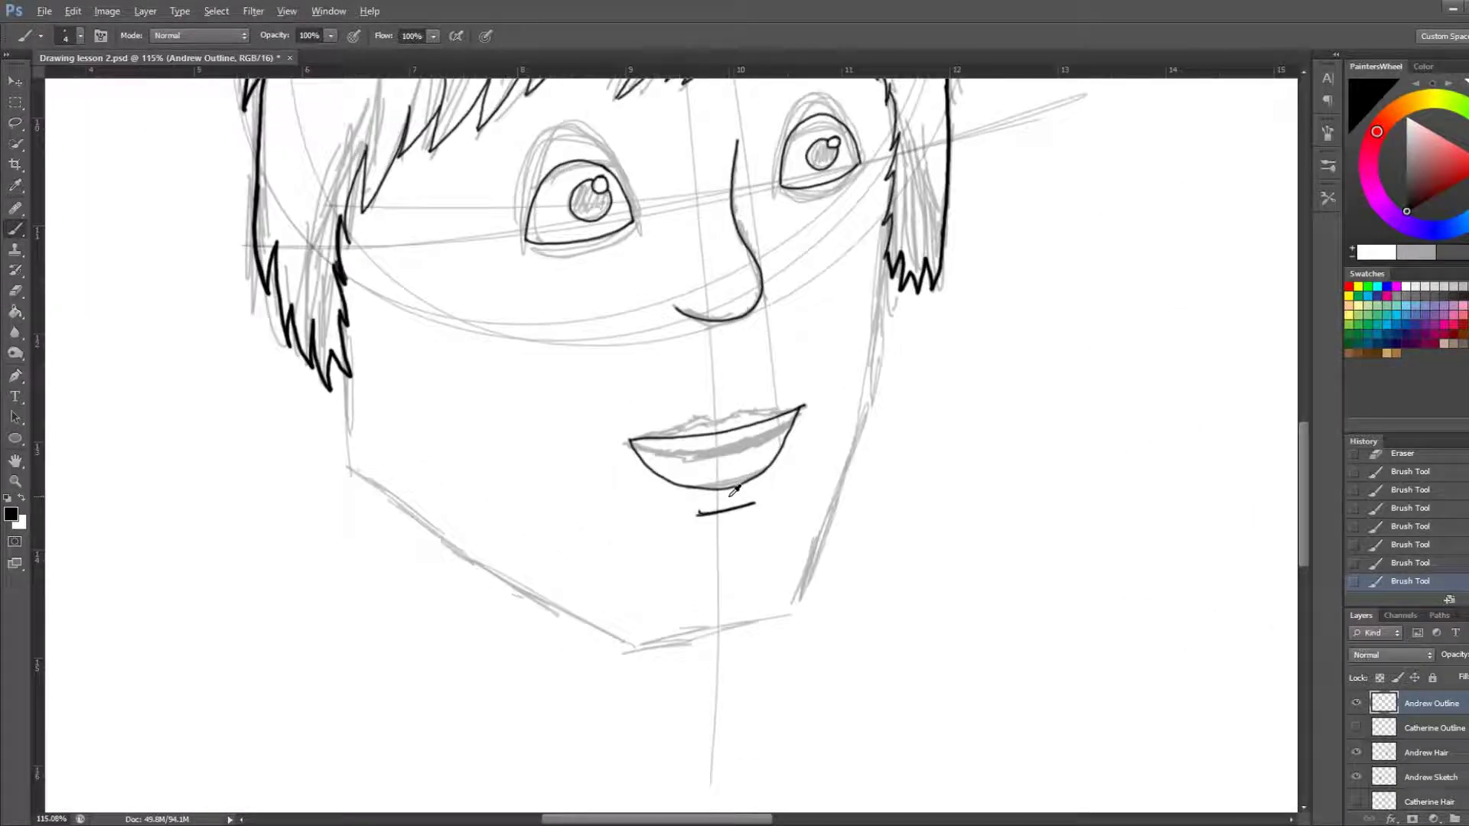
left_click_drag(333, 370, 345, 376)
Sketch faint grey jawlines and chin on Andrew Sketch, then reselect the Andrew Outline layer
left_click(1441, 781)
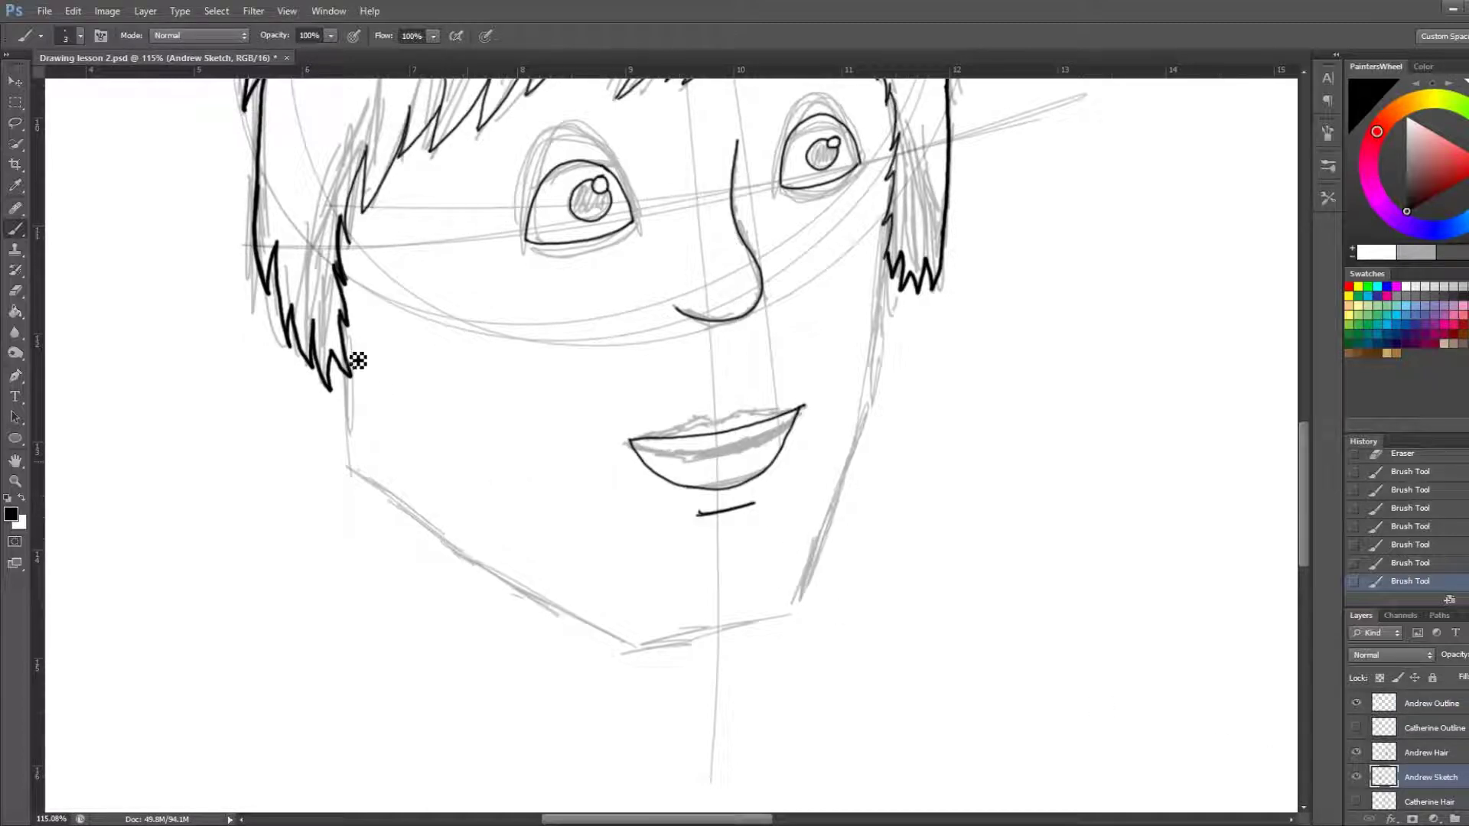
left_click_drag(342, 380, 344, 405)
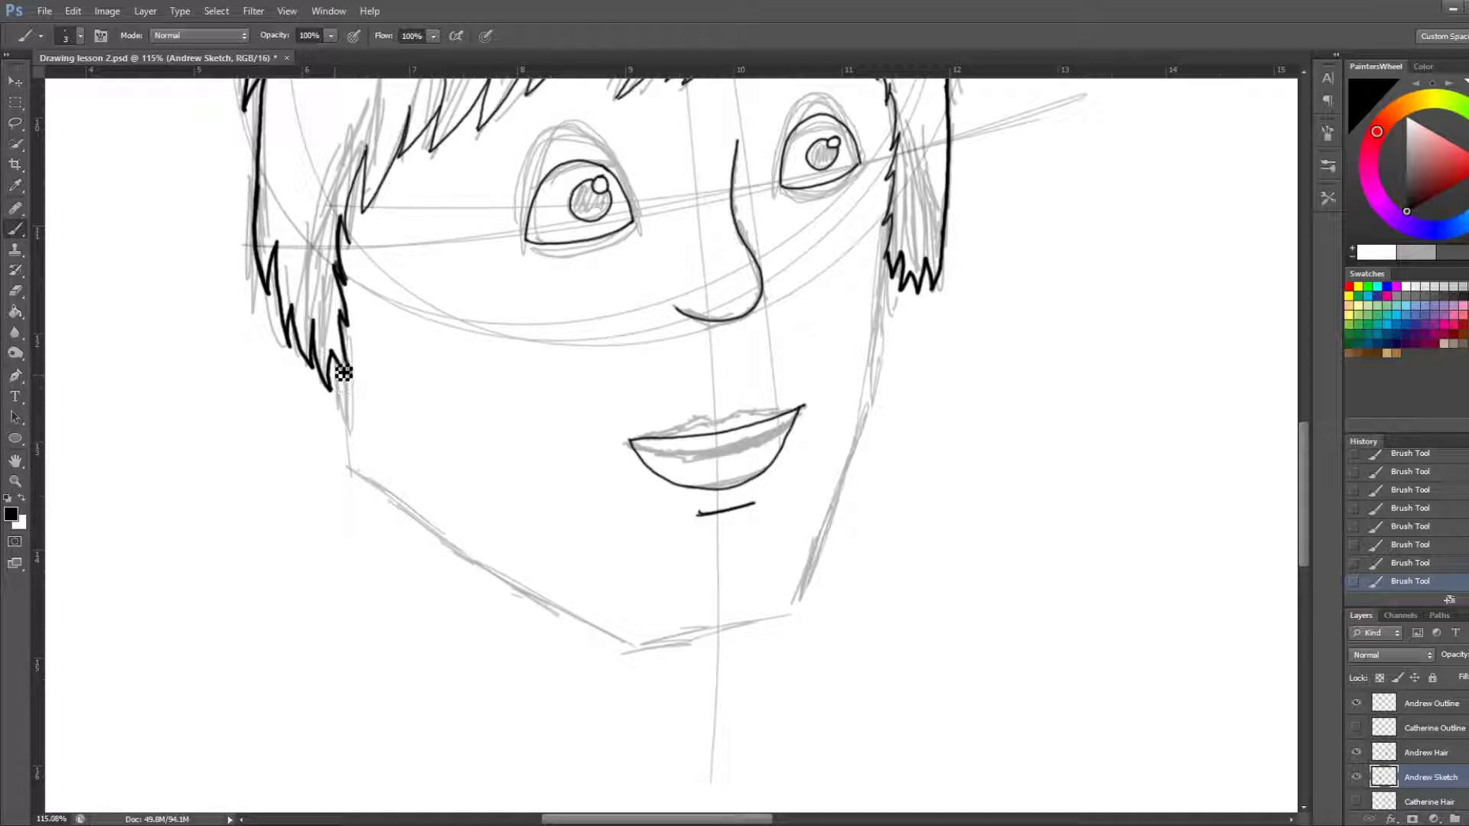
left_click_drag(339, 376, 384, 495)
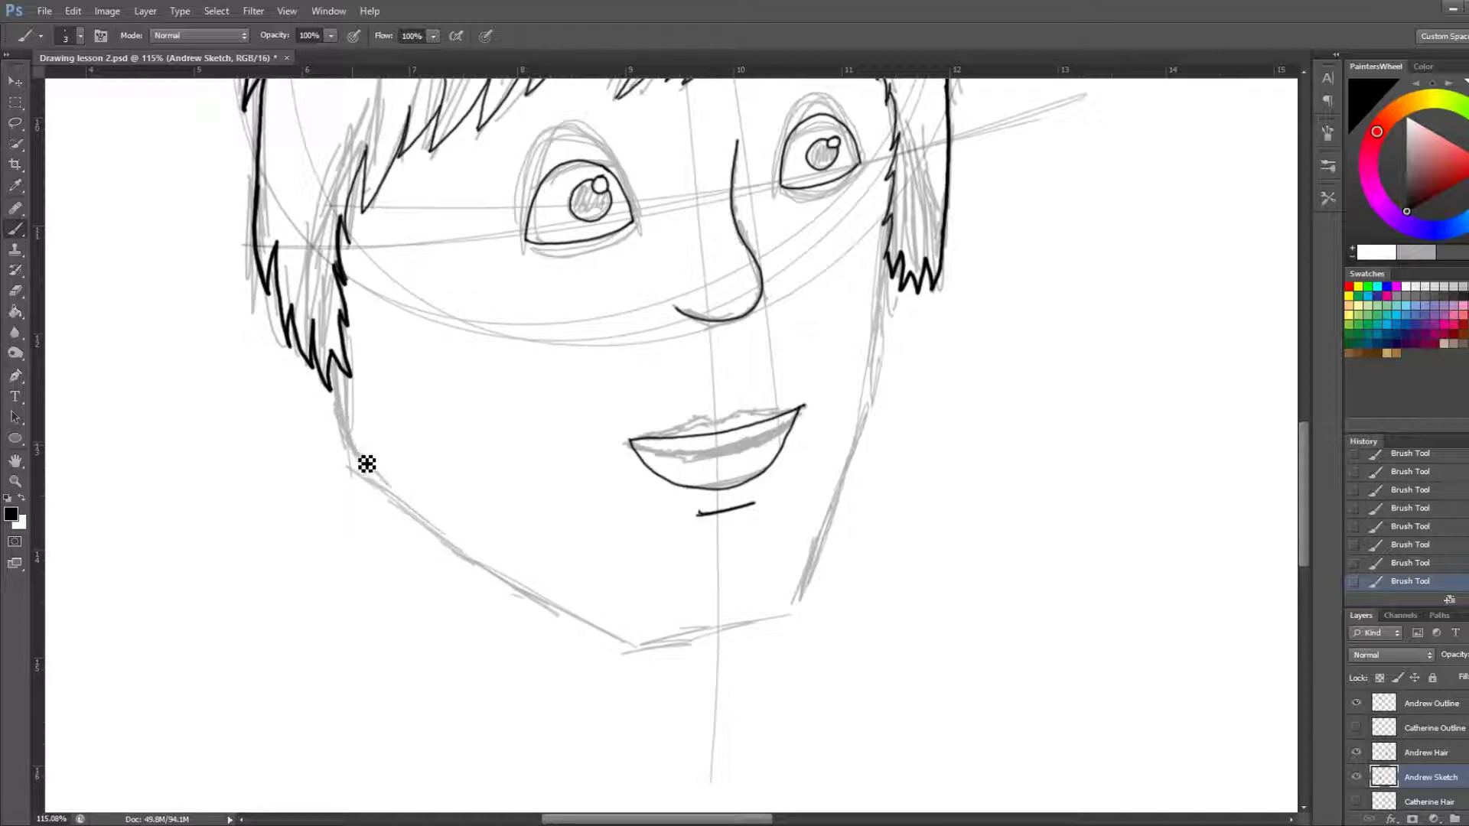
mouse_move(337, 380)
left_mouse_down()
mouse_move(367, 473)
mouse_move(505, 609)
mouse_move(567, 650)
mouse_move(670, 663)
left_mouse_up()
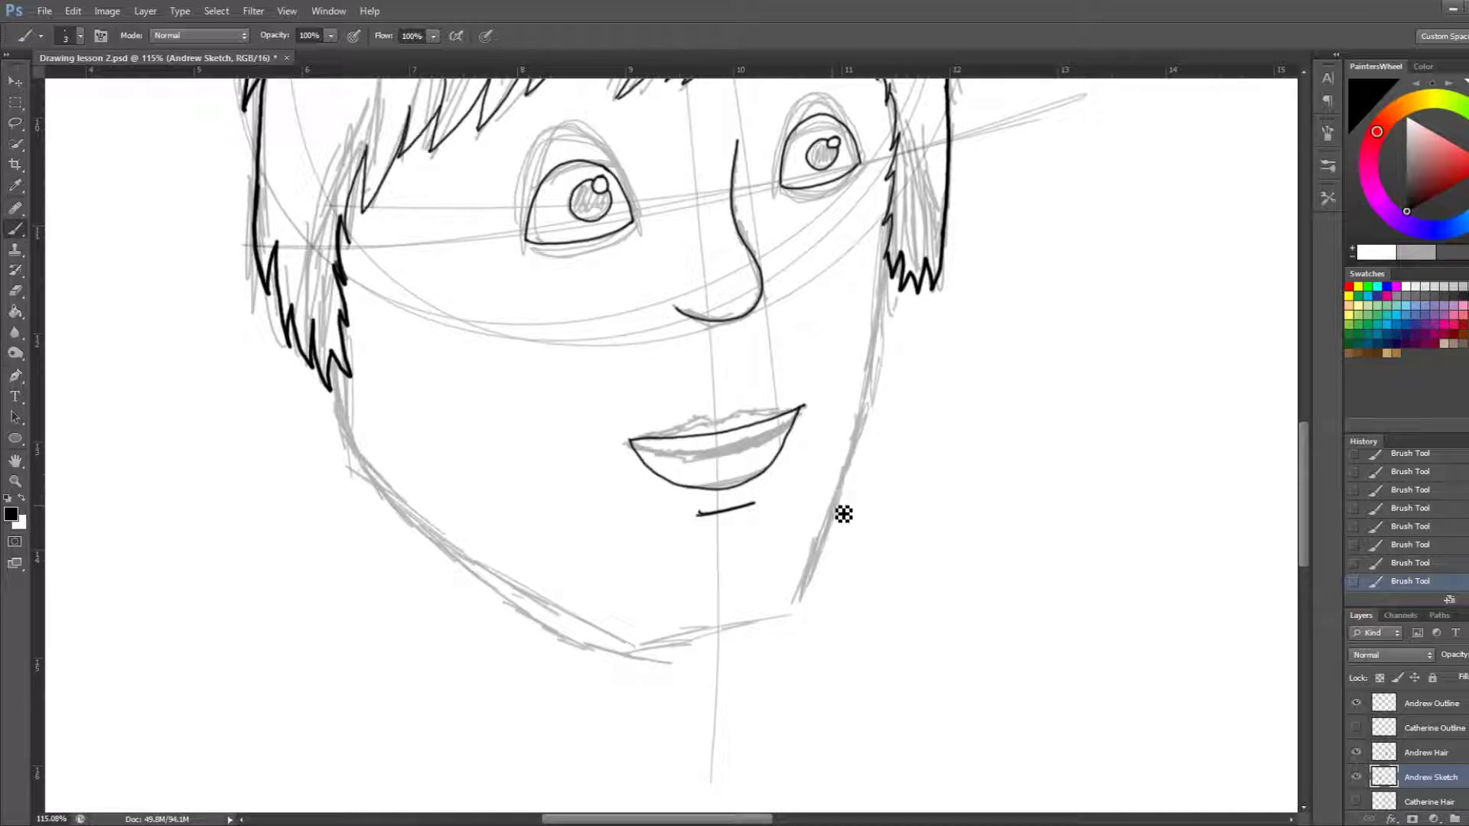
mouse_move(818, 593)
left_mouse_down()
mouse_move(775, 637)
mouse_move(800, 632)
mouse_move(685, 669)
left_mouse_up()
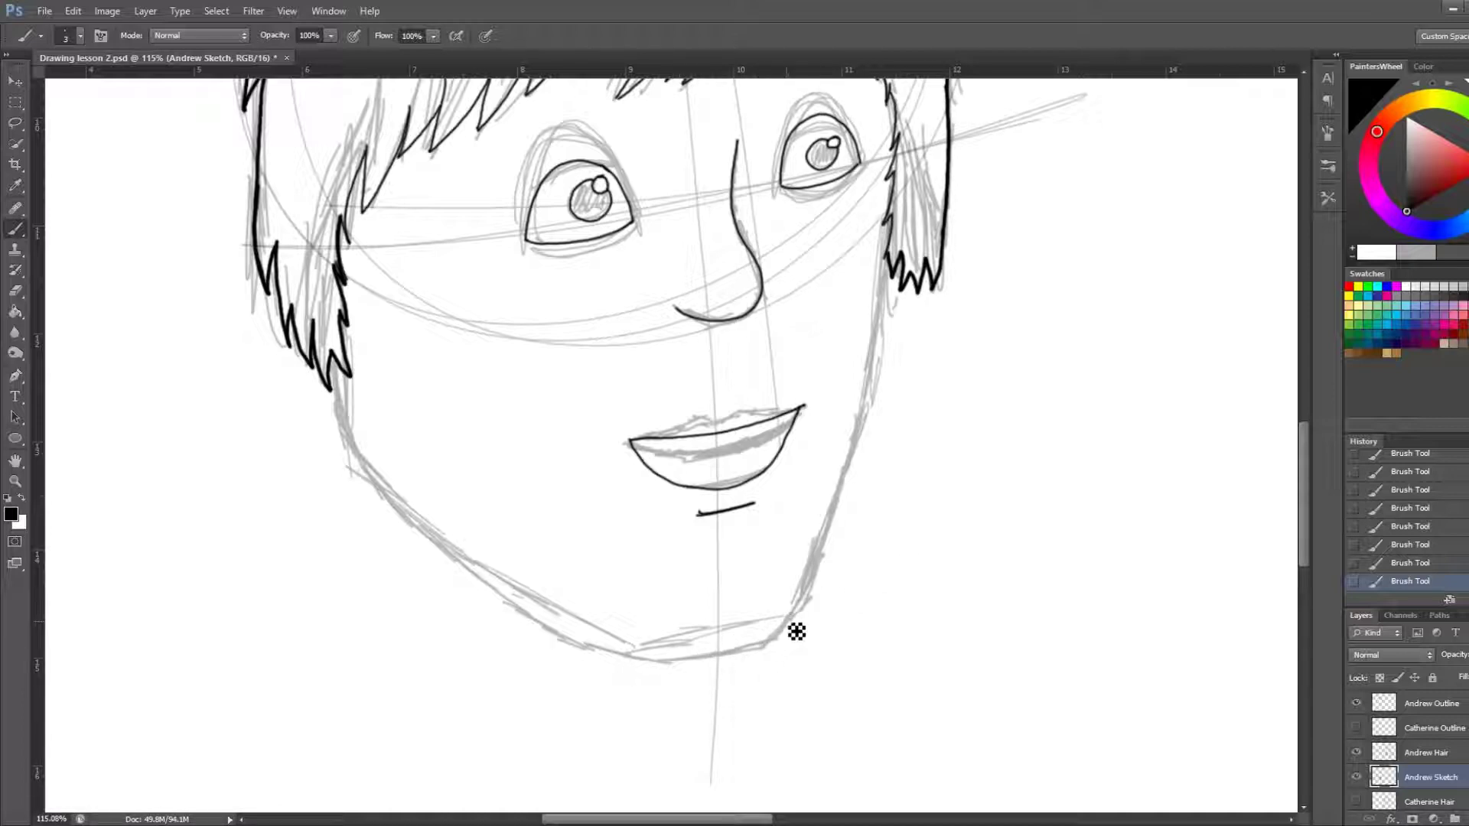
left_click_drag(895, 293, 852, 512)
left_click_drag(888, 324, 830, 555)
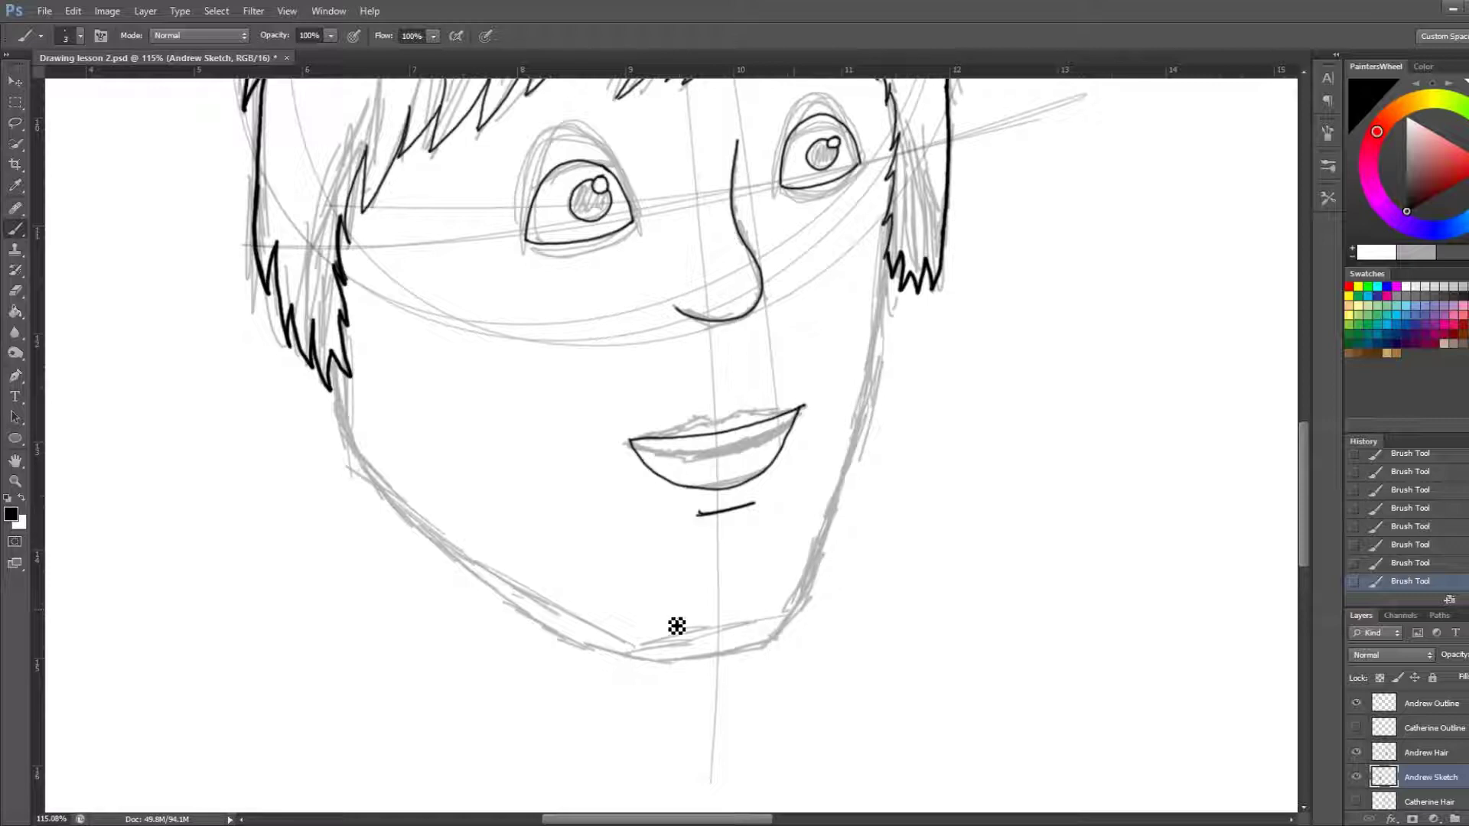
mouse_move(355, 423)
left_mouse_down()
mouse_move(381, 492)
mouse_move(557, 638)
left_mouse_up()
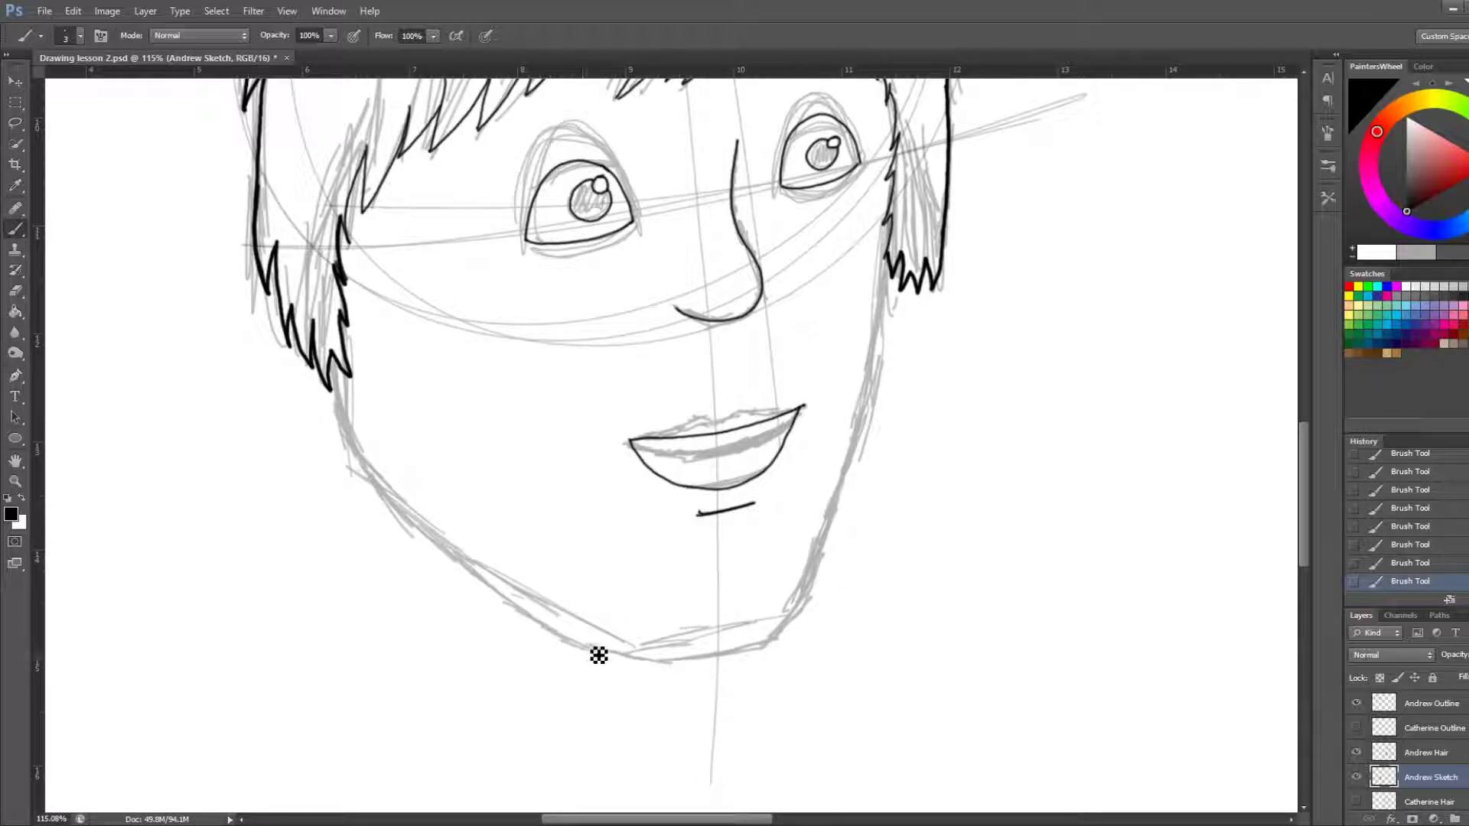
left_click(1419, 713)
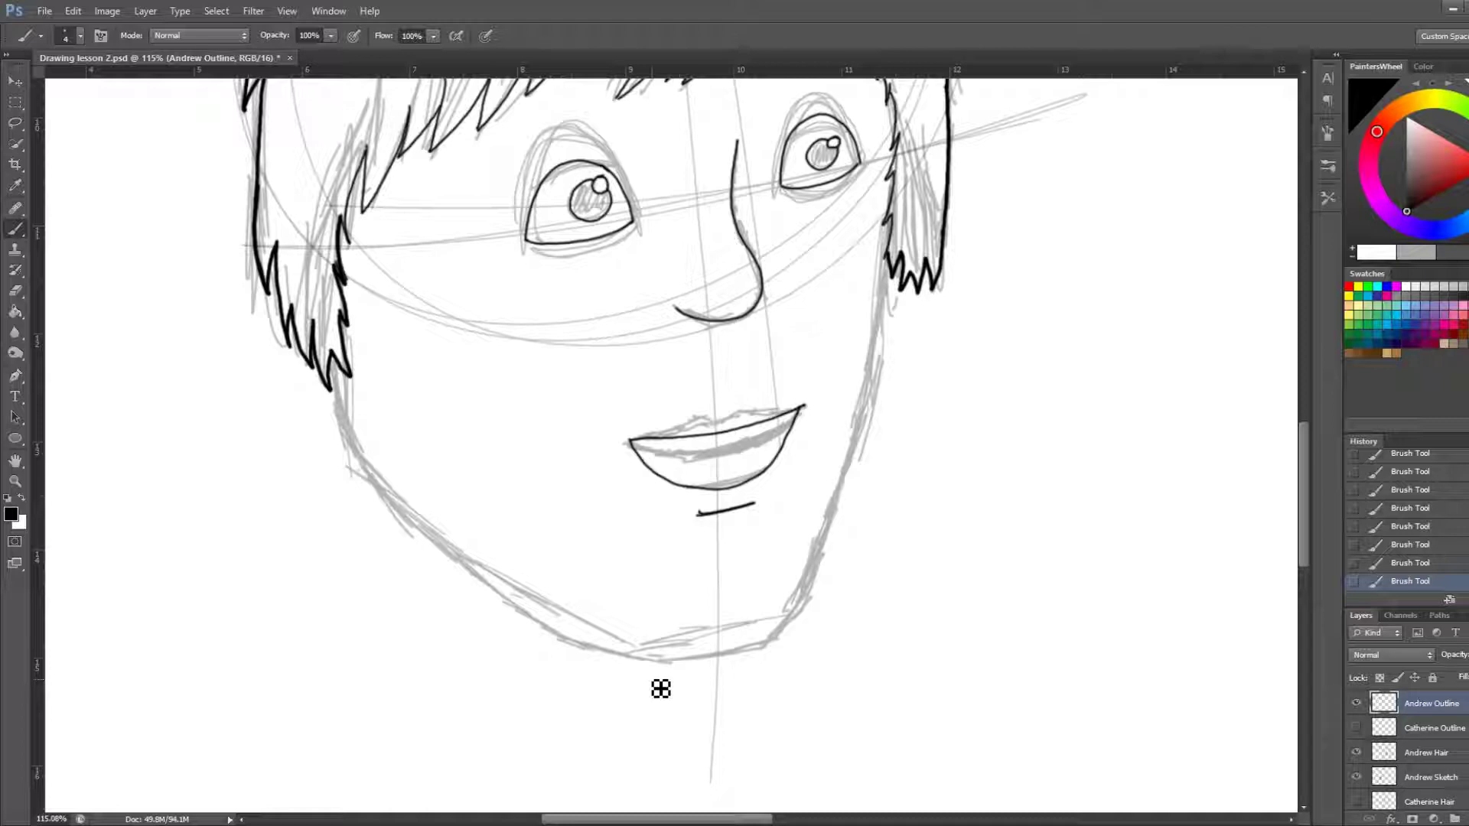
Ink the left jaw in black, running down from the hair zigzag
scroll(371, 440, "up", 1)
scroll(348, 417, "up", 1)
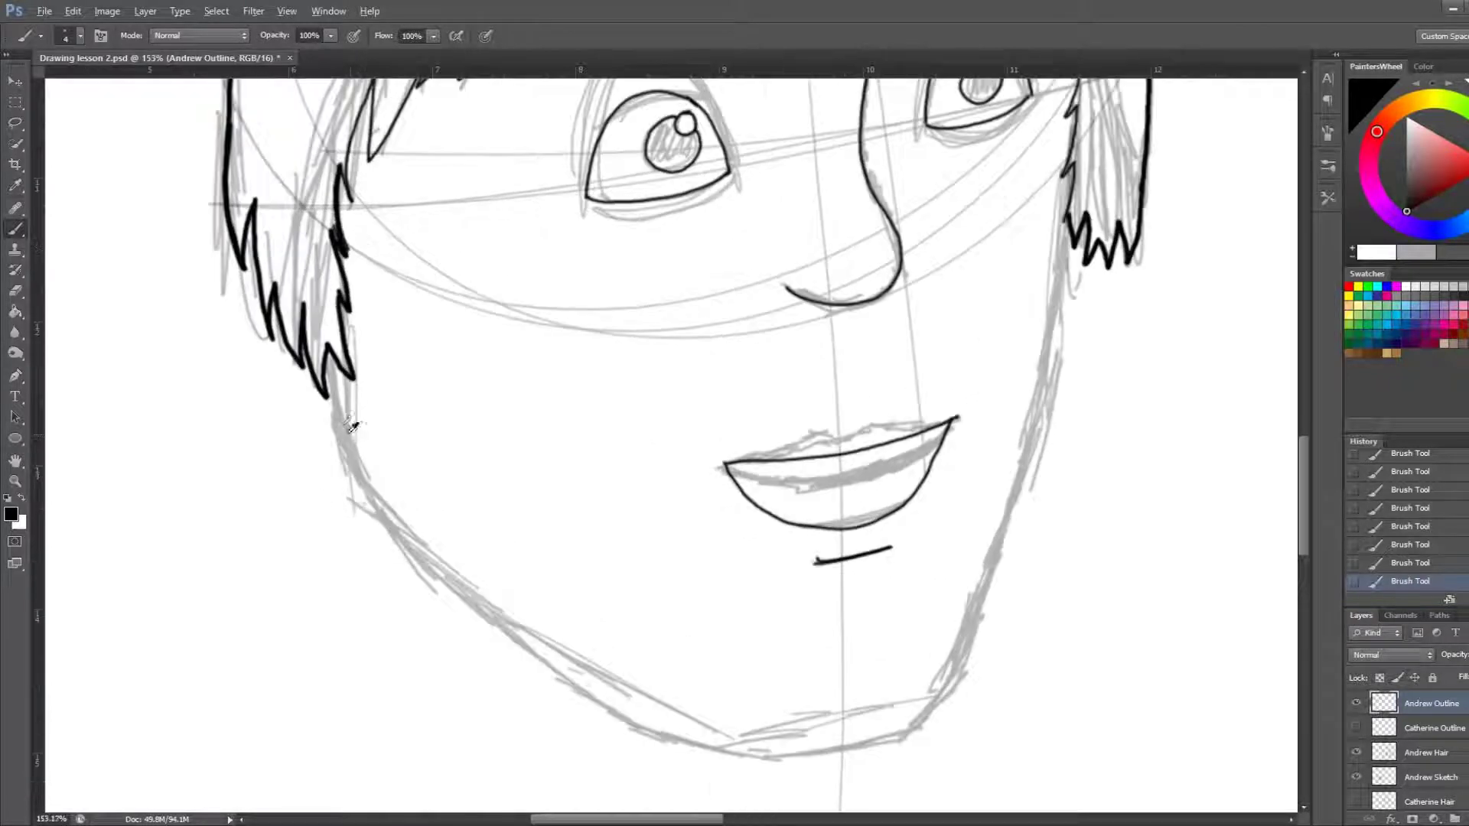
scroll(348, 417, "up", 4)
scroll(346, 409, "up", 2)
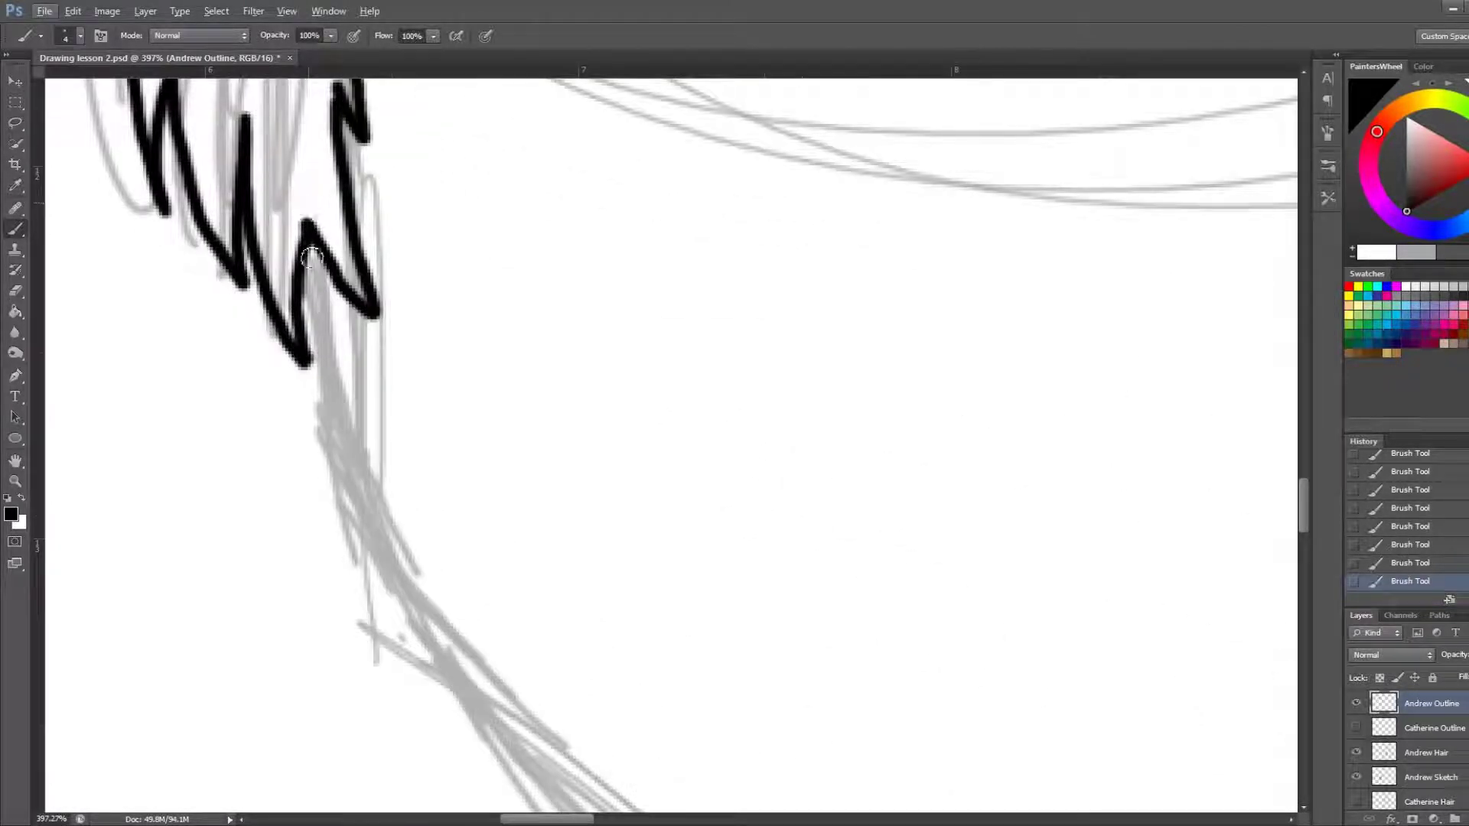
mouse_move(316, 262)
left_mouse_down()
mouse_move(344, 424)
mouse_move(450, 663)
mouse_move(540, 796)
left_mouse_up()
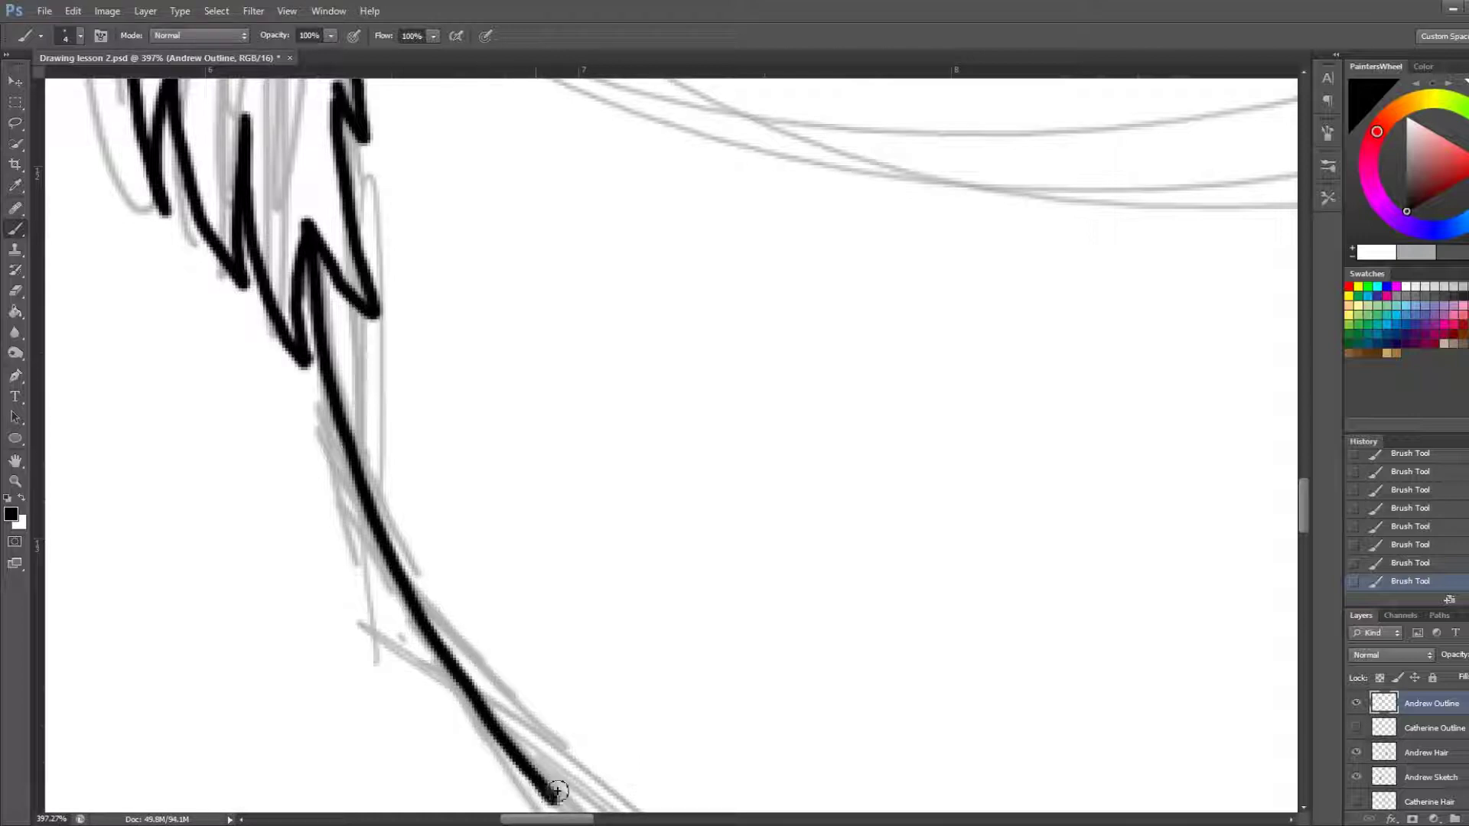
Continue the black jaw outline around the chin
scroll(557, 792, "down", 3)
scroll(557, 791, "down", 5)
scroll(584, 682, "down", 3)
scroll(699, 720, "up", 3)
scroll(699, 720, "up", 2)
scroll(577, 738, "up", 1)
scroll(348, 786, "up", 1)
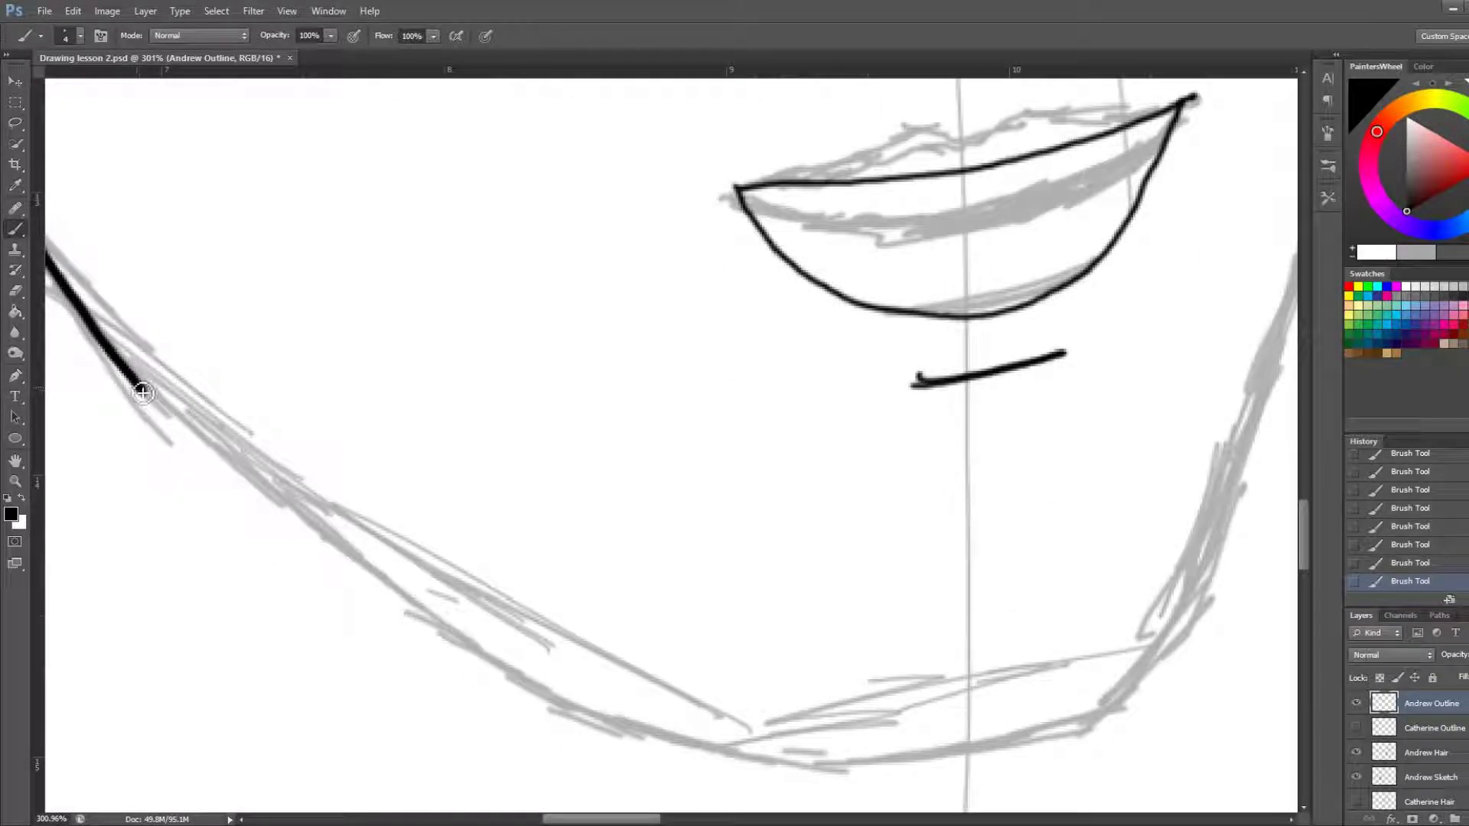
mouse_move(149, 395)
left_mouse_down()
mouse_move(416, 640)
mouse_move(613, 741)
mouse_move(695, 767)
mouse_move(867, 781)
mouse_move(1022, 758)
mouse_move(1095, 724)
left_mouse_up()
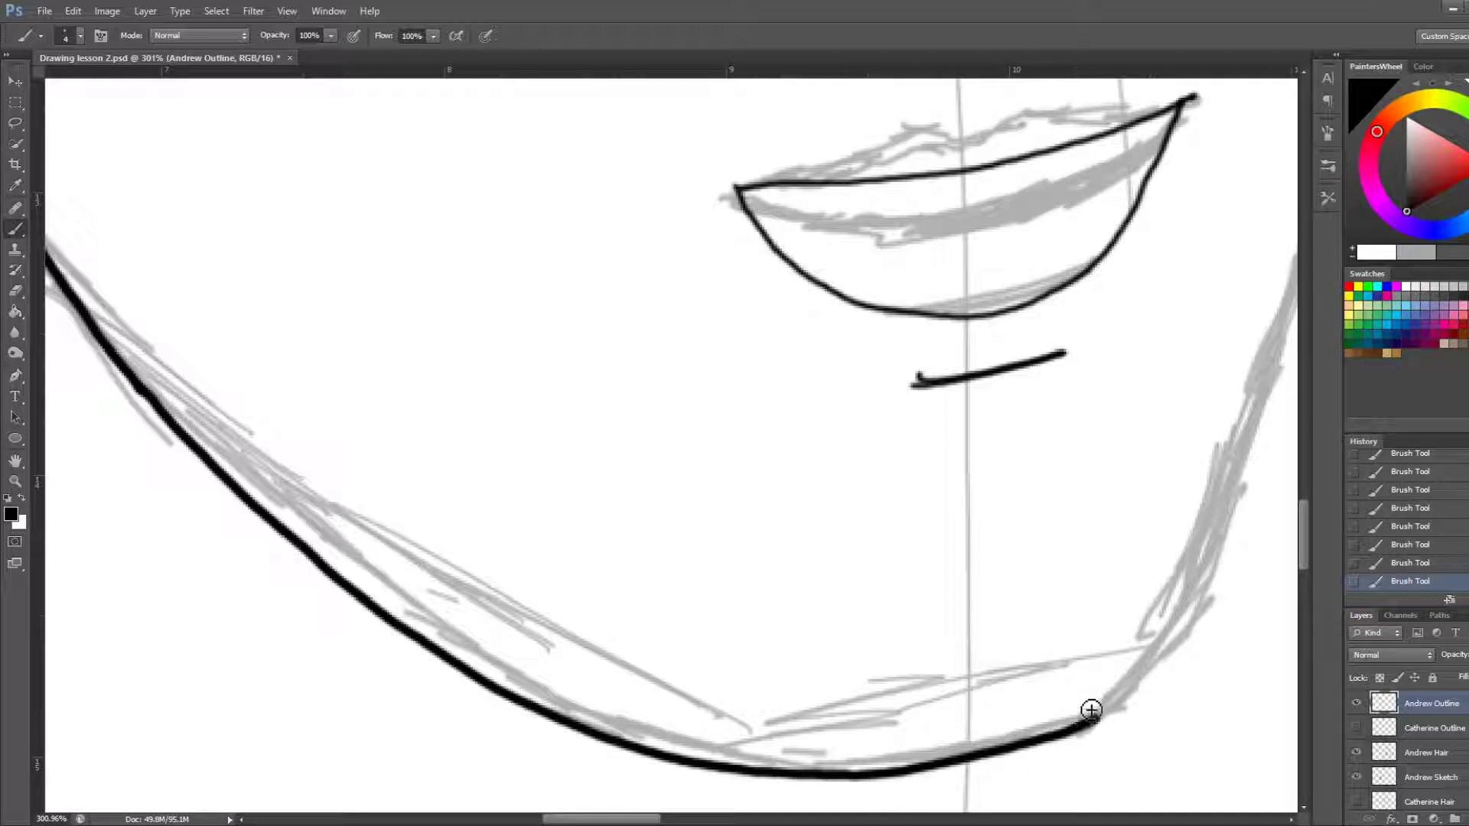
Ink the right side of the face just below the hair
scroll(1088, 708, "down", 3)
scroll(1052, 597, "down", 2)
scroll(617, 398, "down", 2)
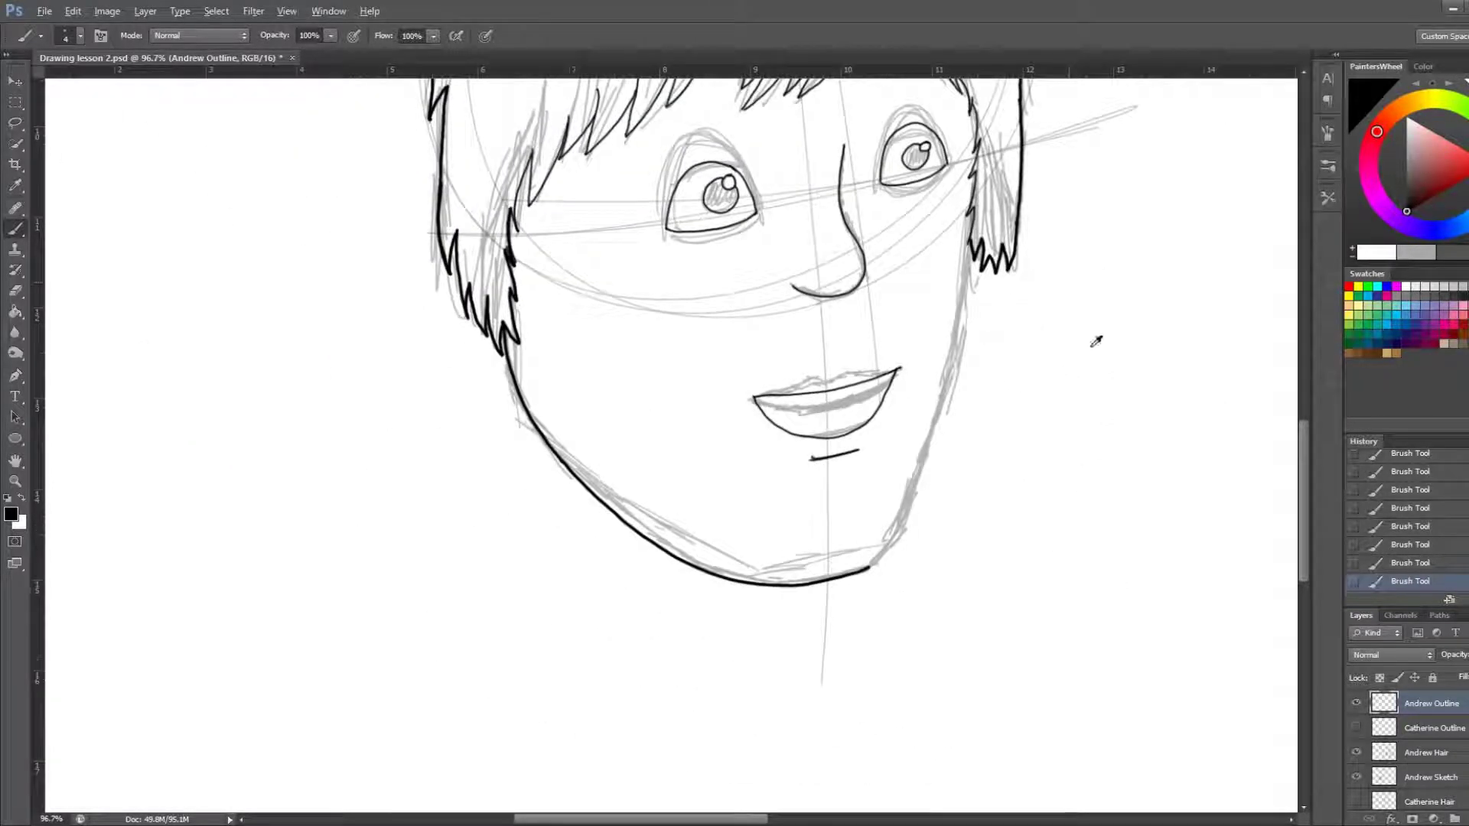
scroll(1090, 339, "up", 1)
scroll(1115, 456, "up", 1)
scroll(1102, 485, "up", 1)
scroll(1071, 485, "up", 1)
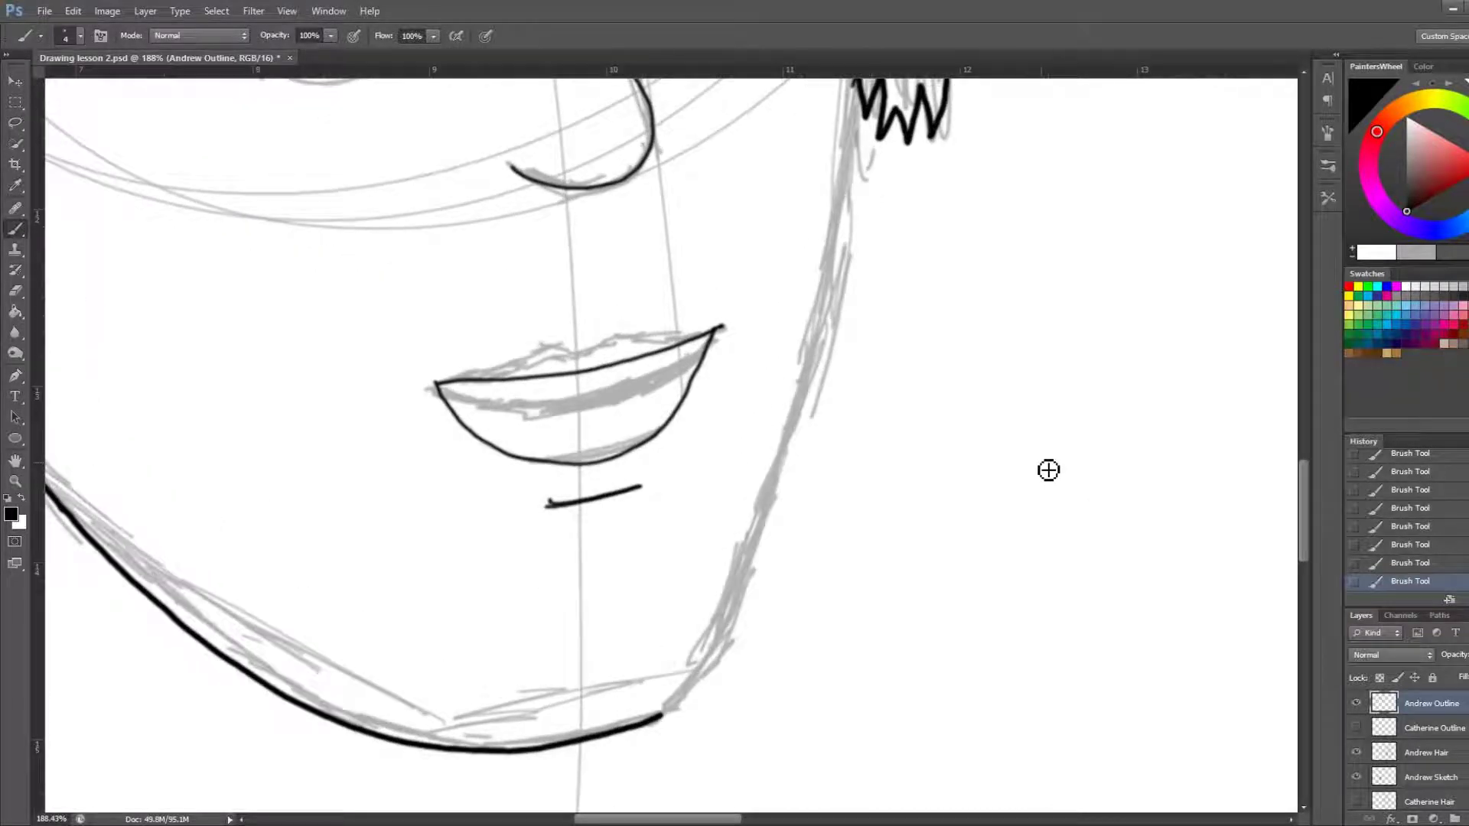
scroll(990, 467, "up", 1)
scroll(990, 468, "up", 1)
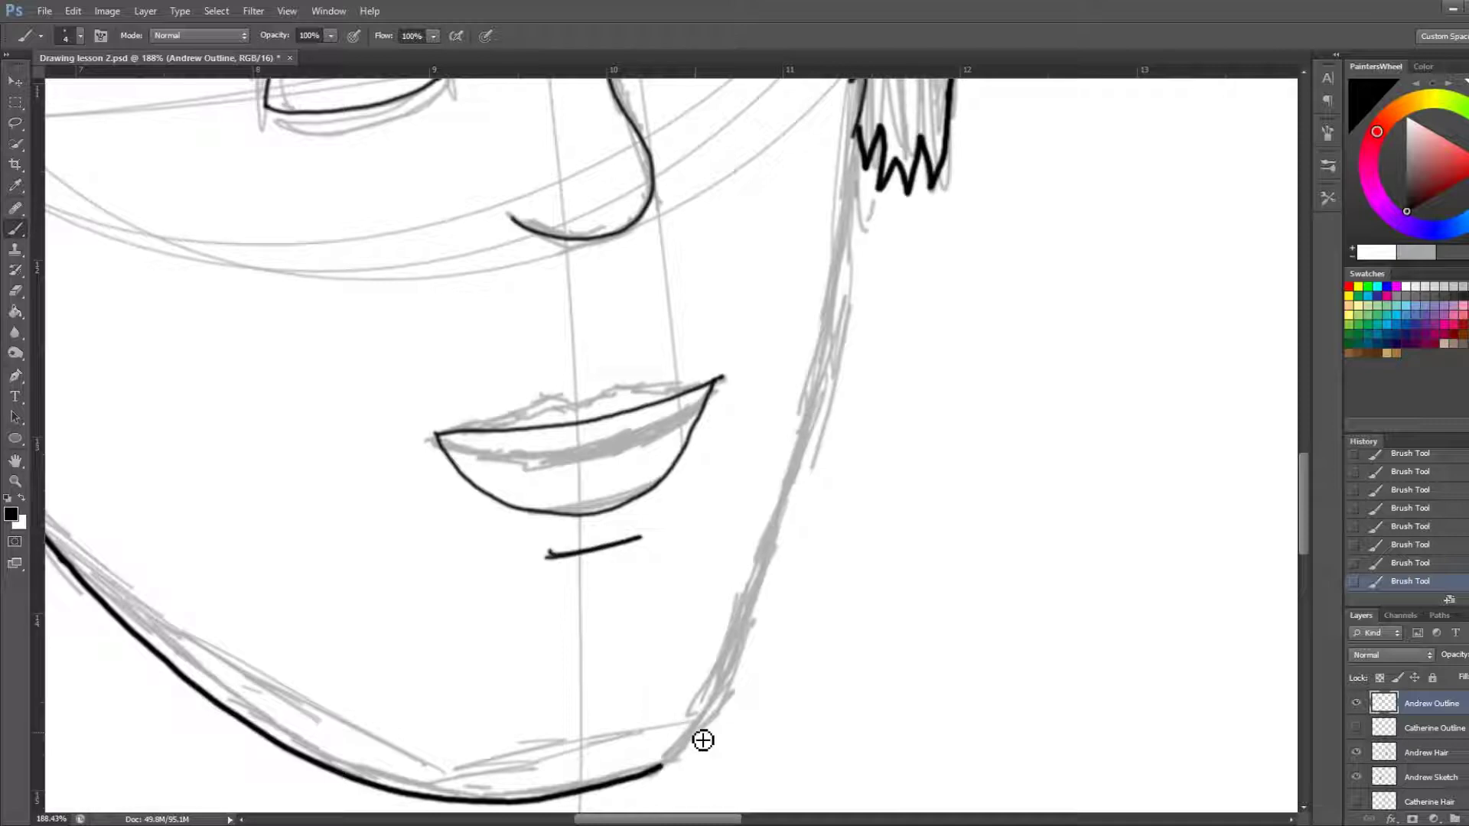
scroll(837, 336, "up", 2)
scroll(854, 339, "up", 2)
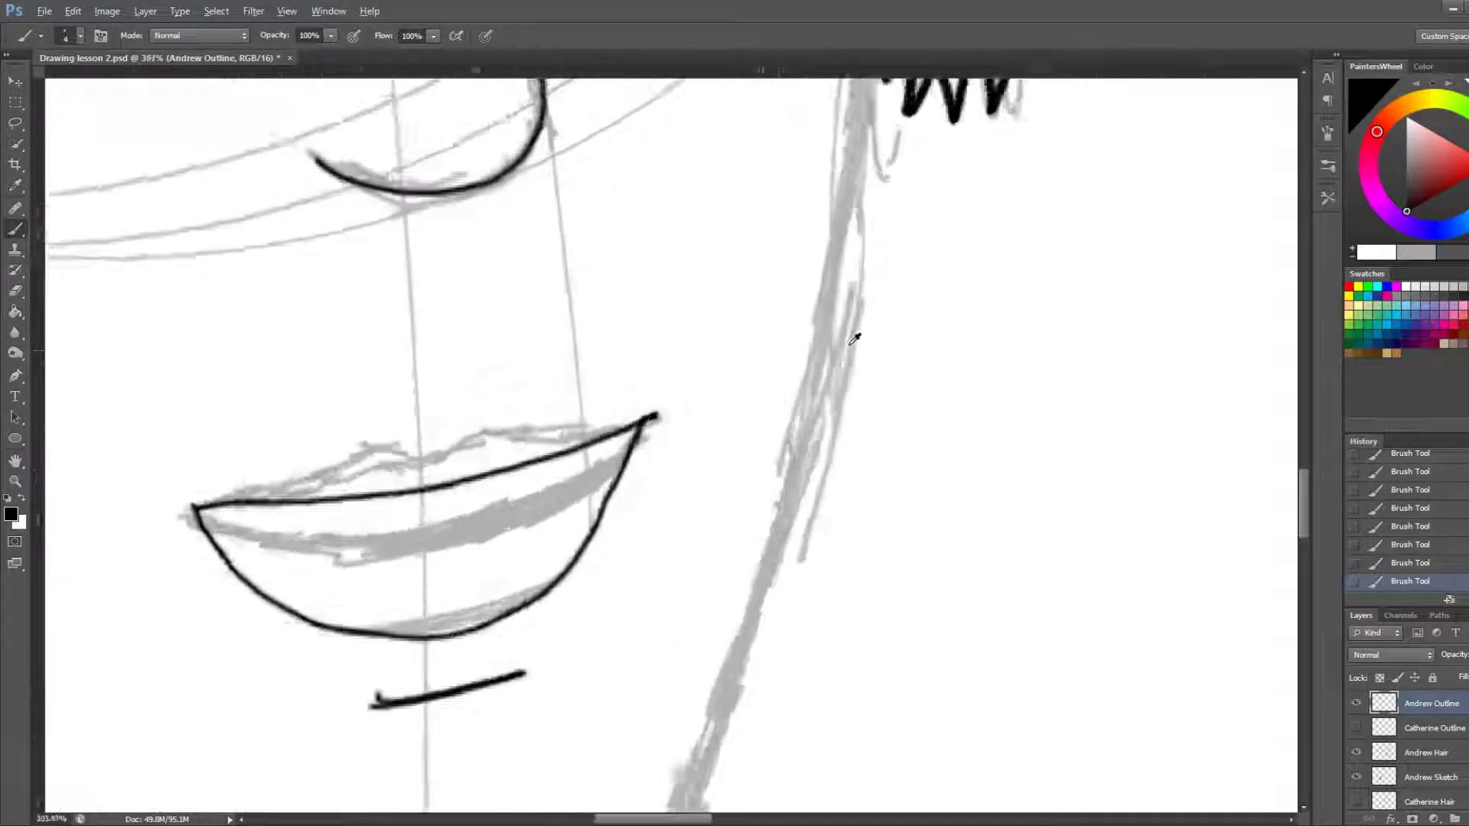
scroll(849, 351, "up", 2)
scroll(869, 341, "up", 2)
scroll(918, 334, "up", 2)
scroll(916, 333, "up", 2)
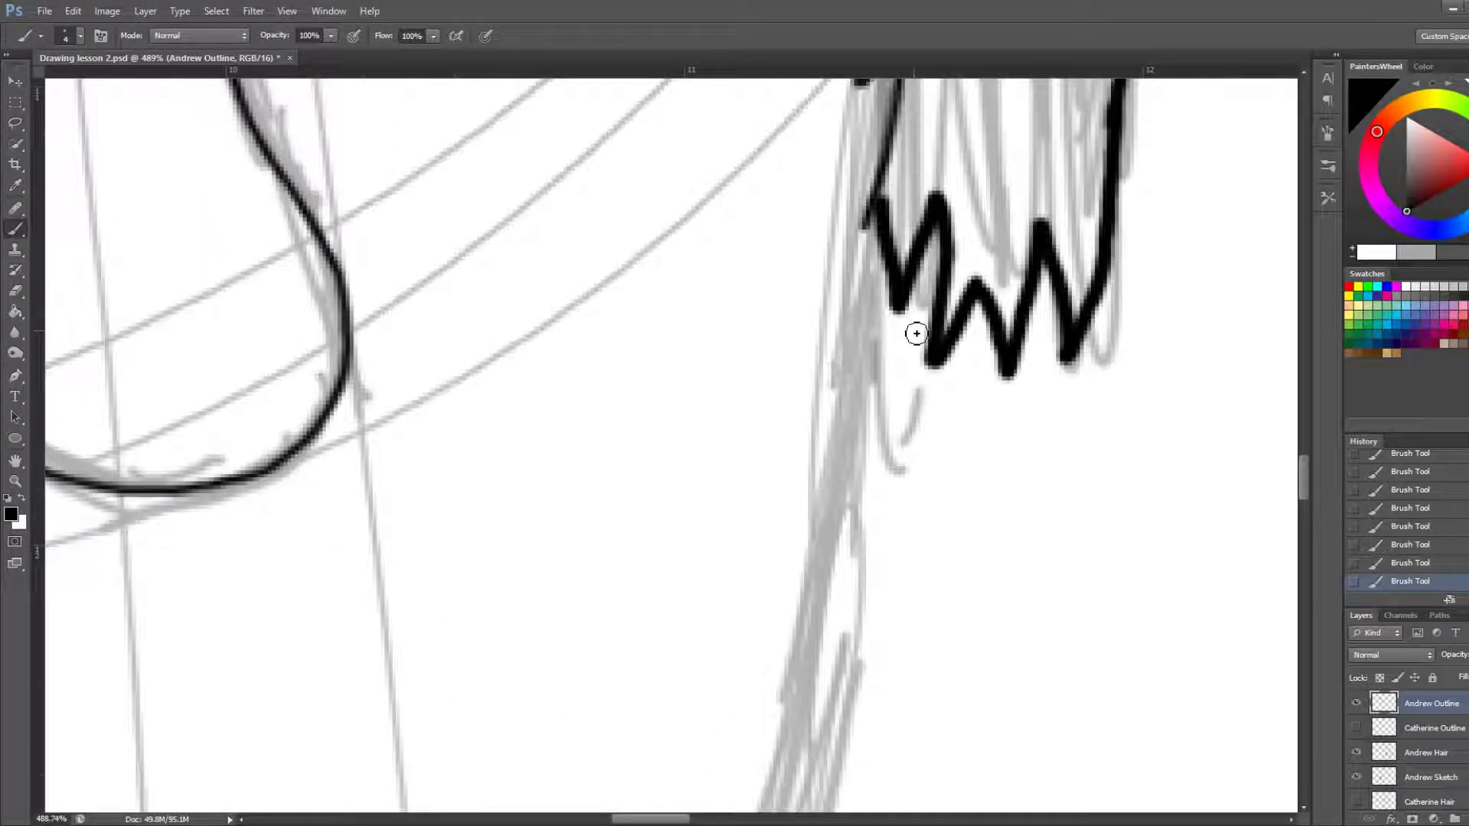
mouse_move(875, 214)
left_mouse_down()
mouse_move(864, 417)
mouse_move(815, 754)
mouse_move(793, 804)
left_mouse_up()
Ink the right jawline down to meet the chin
scroll(682, 659, "down", 5)
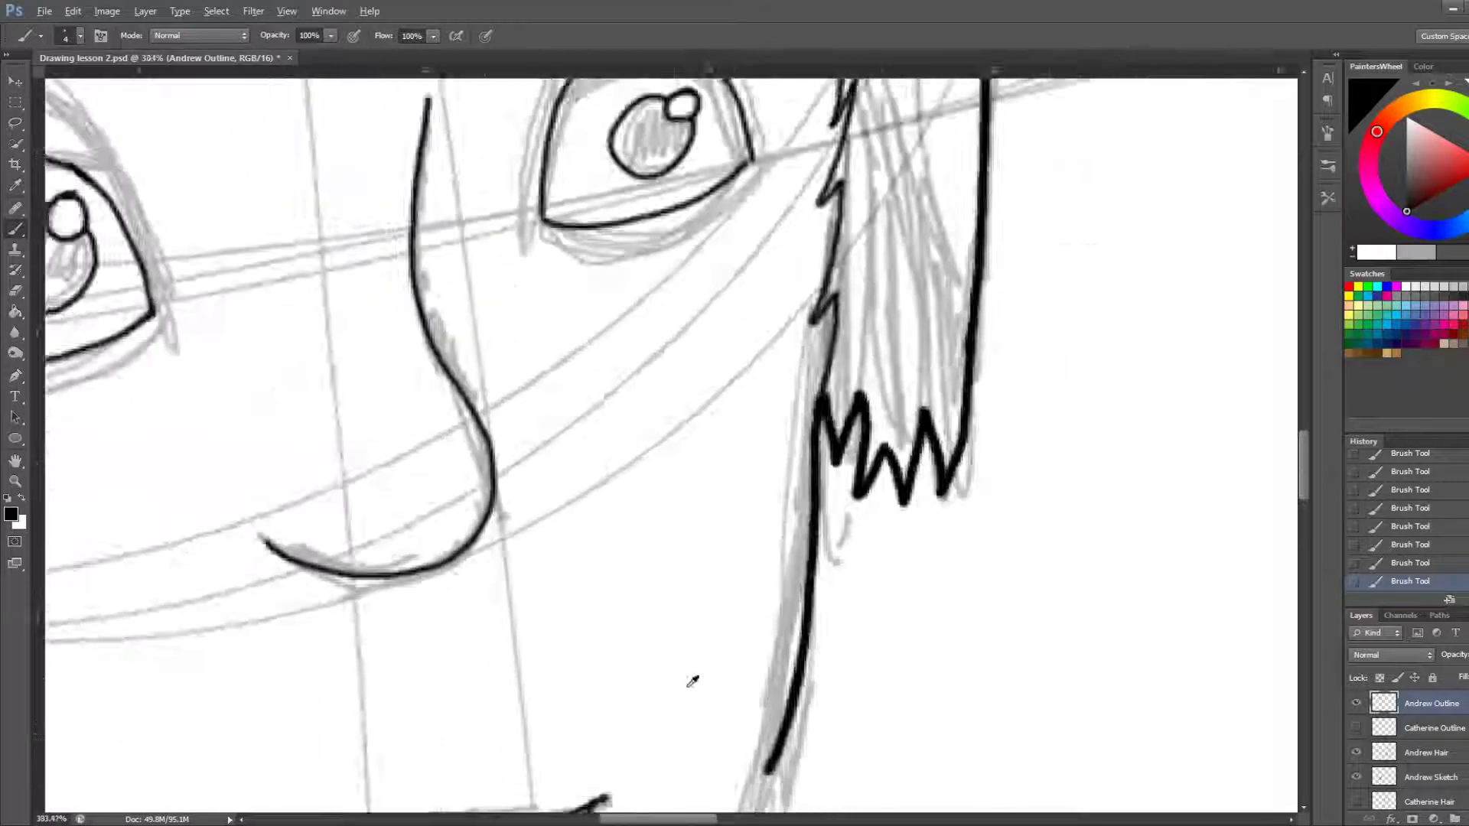
scroll(680, 657, "down", 2)
scroll(680, 656, "down", 2)
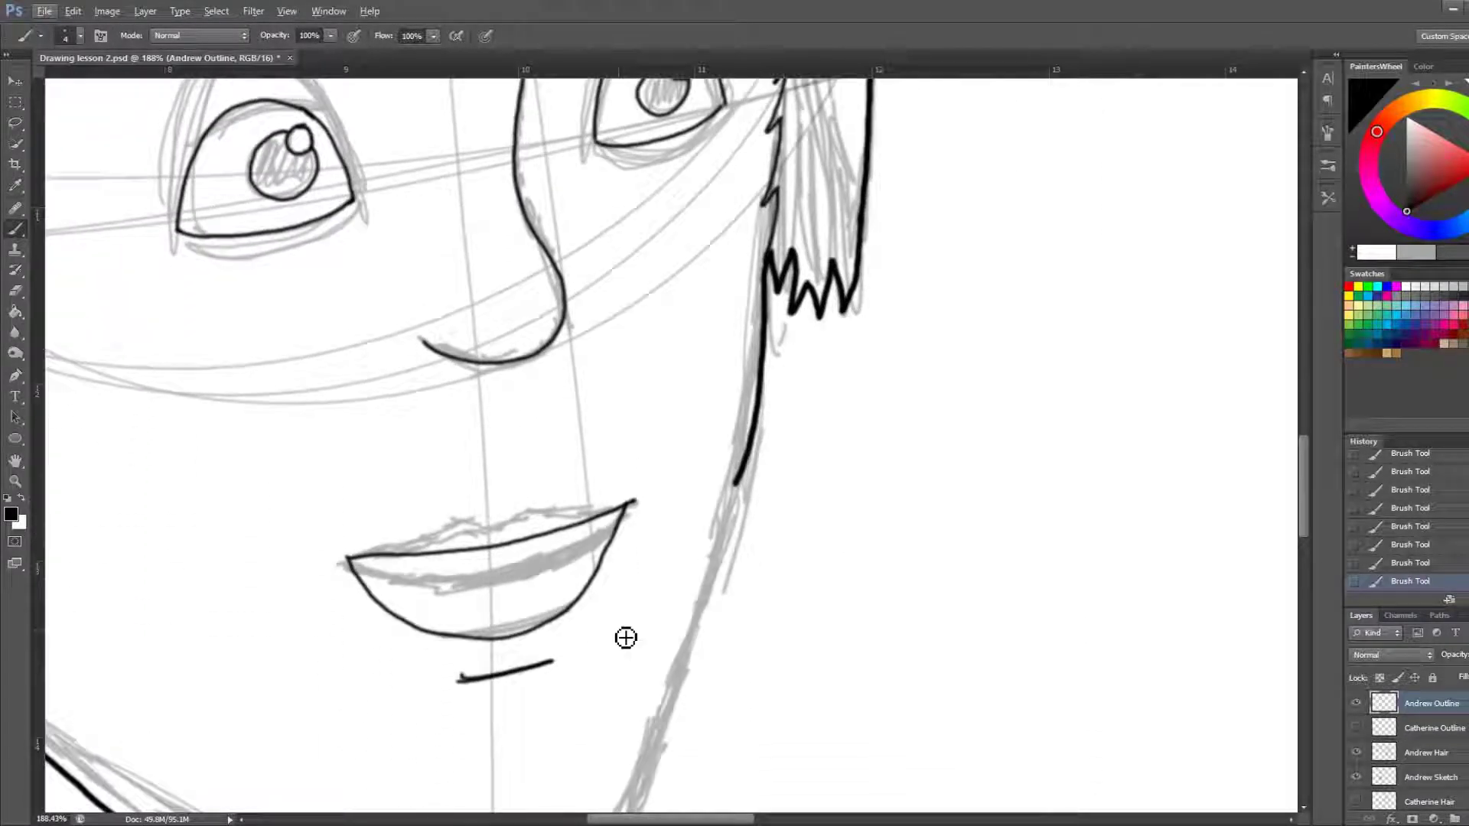
scroll(623, 640, "down", 2)
scroll(607, 633, "down", 1)
scroll(600, 666, "up", 1)
scroll(599, 663, "down", 1)
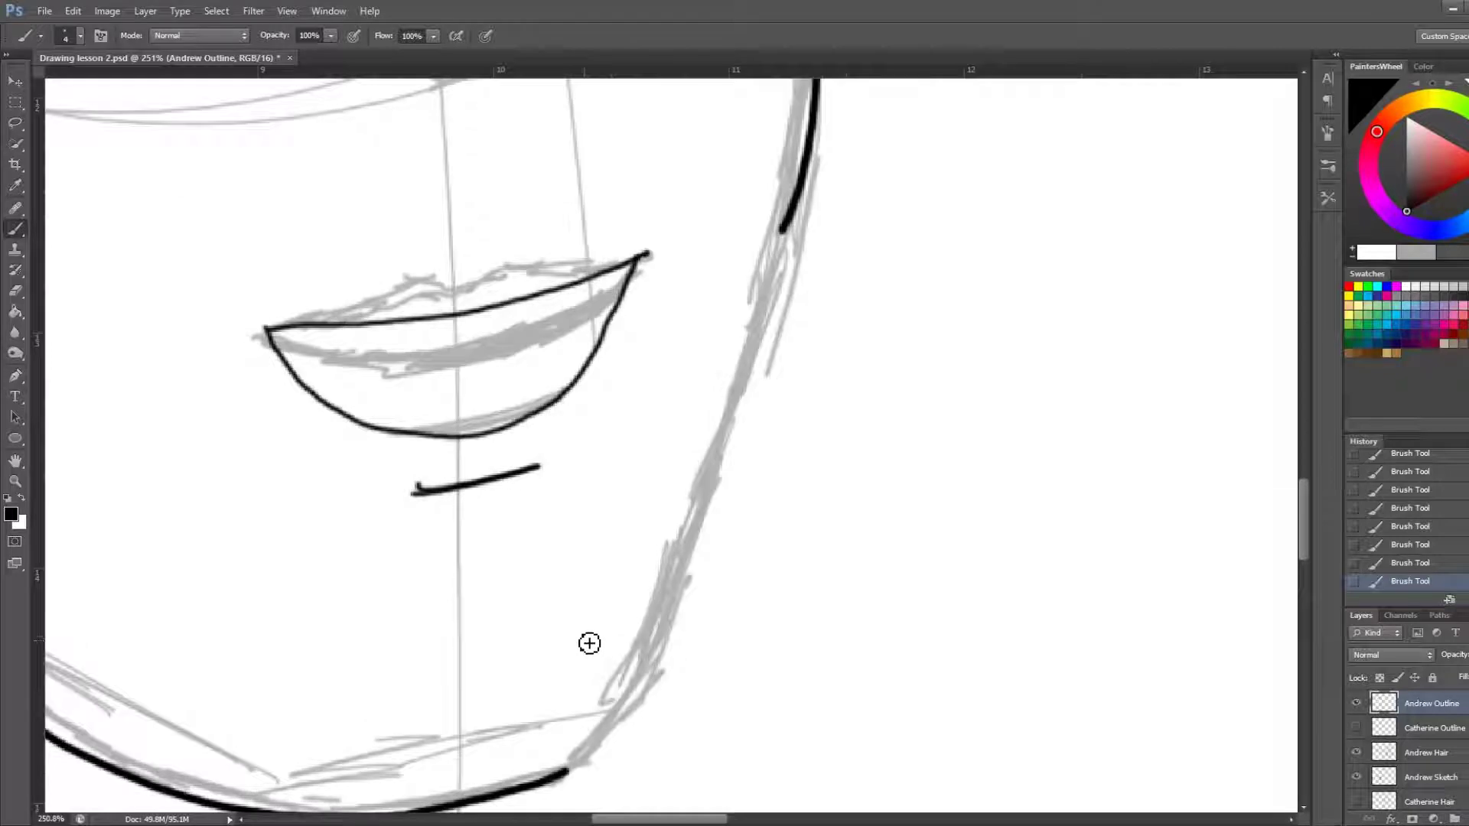
mouse_move(780, 230)
left_mouse_down()
mouse_move(674, 612)
mouse_move(557, 792)
left_mouse_up()
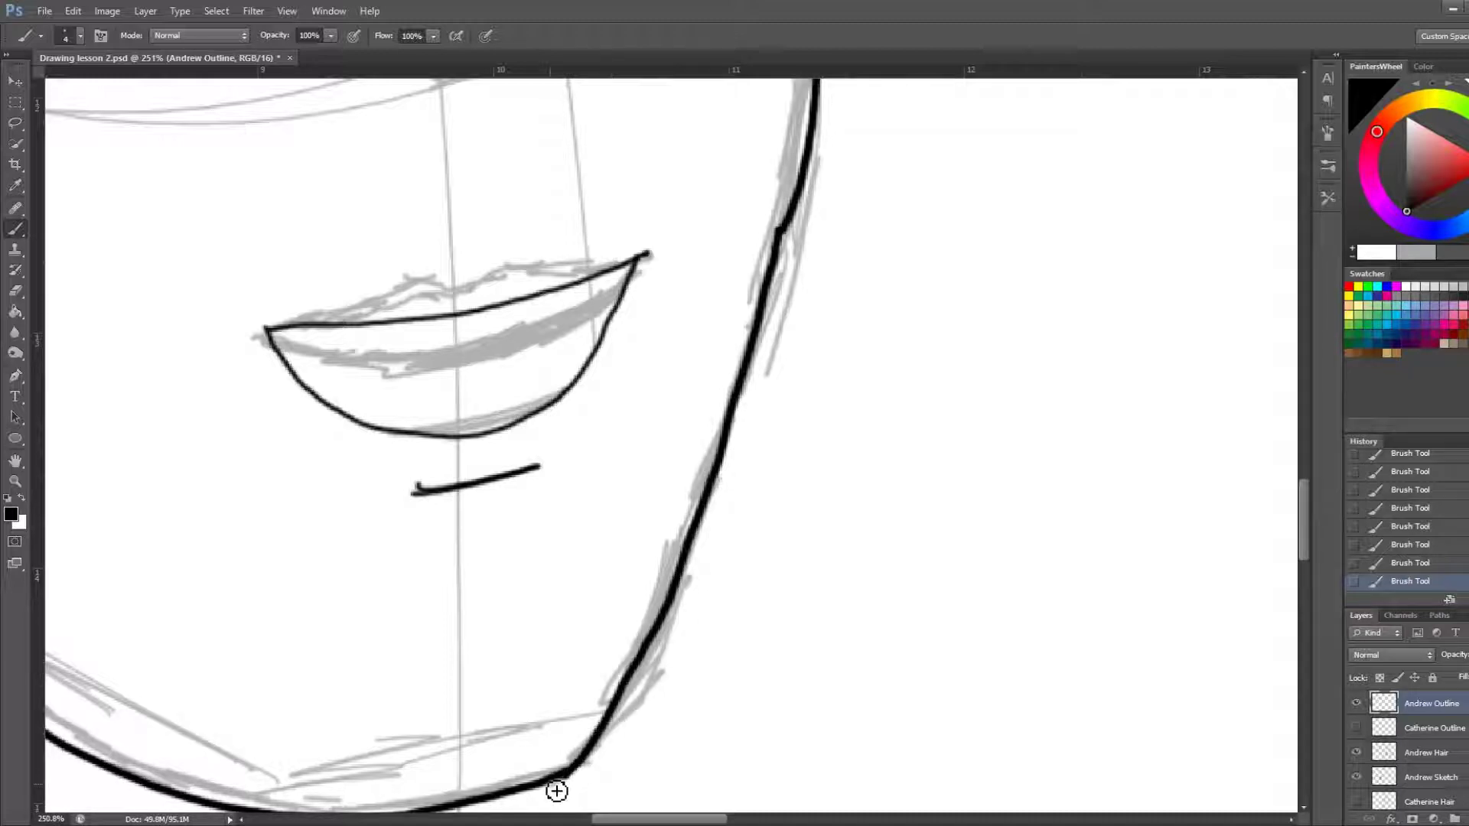
Start painting the left eye's pupil solid black
scroll(558, 623, "down", 2)
scroll(640, 614, "down", 2)
scroll(741, 587, "down", 1)
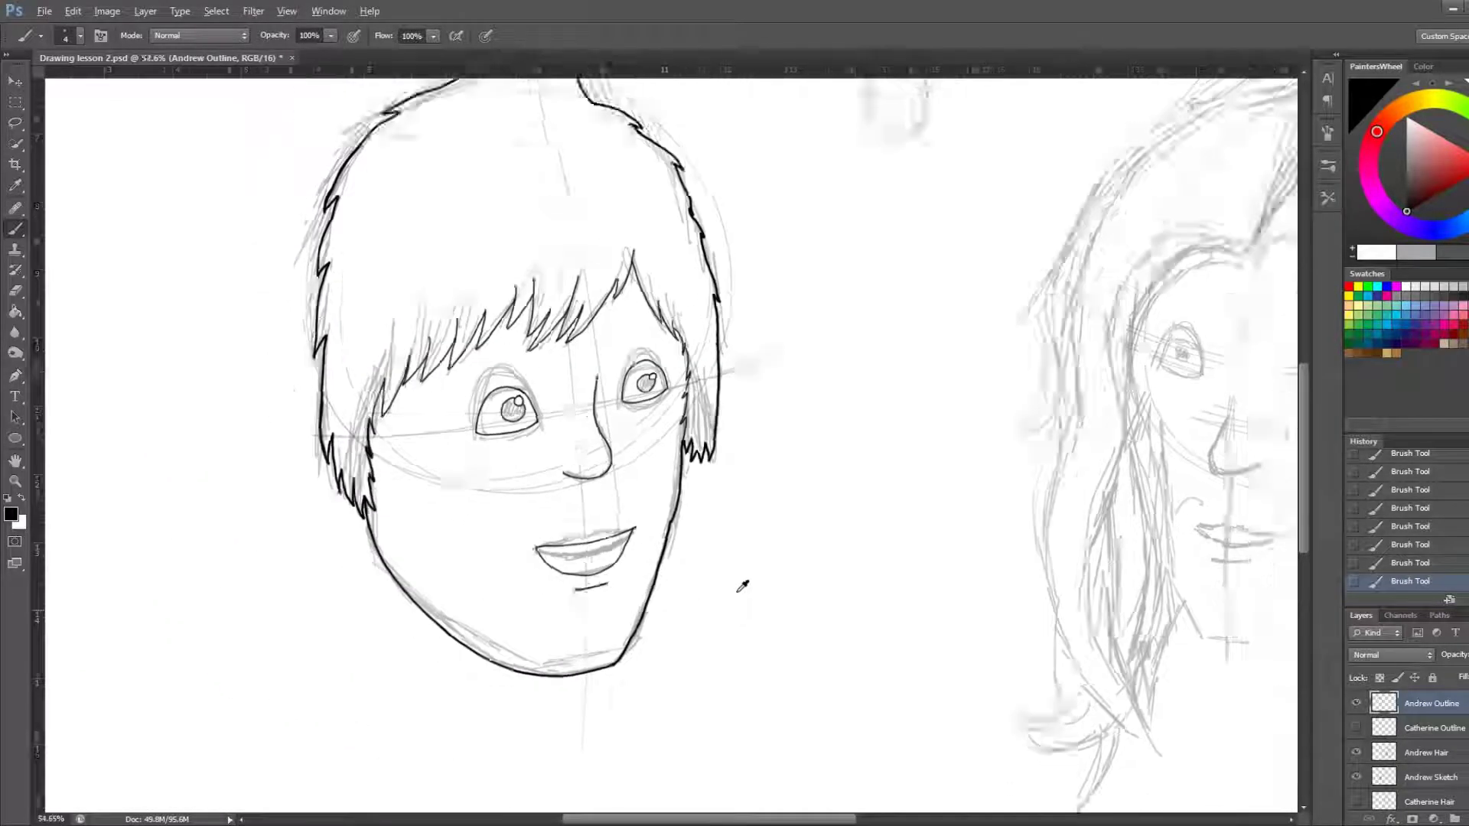
scroll(735, 574, "down", 2)
scroll(719, 558, "down", 1)
scroll(658, 562, "up", 1)
scroll(613, 564, "up", 1)
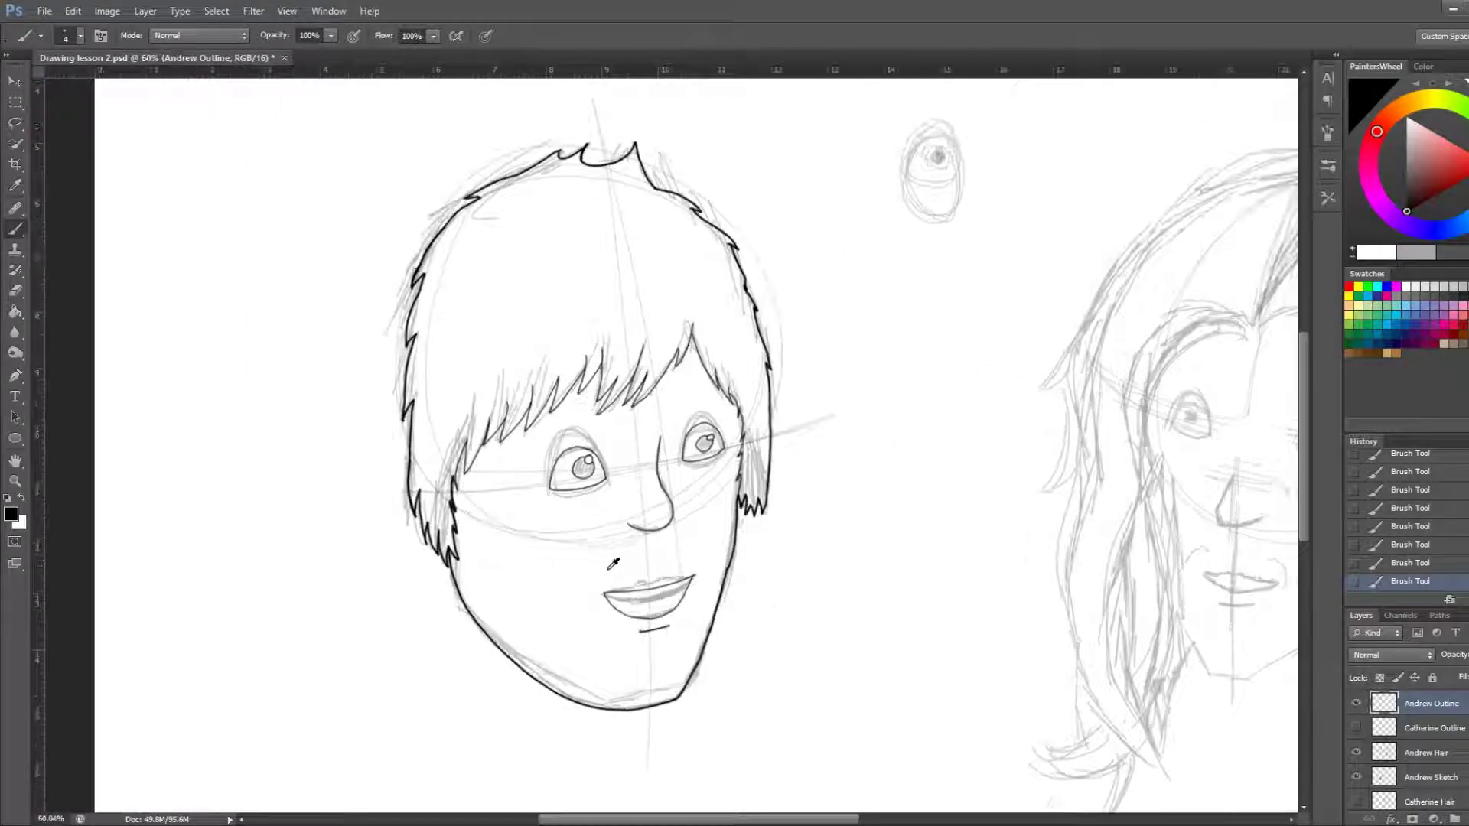
scroll(613, 563, "up", 1)
scroll(620, 566, "up", 1)
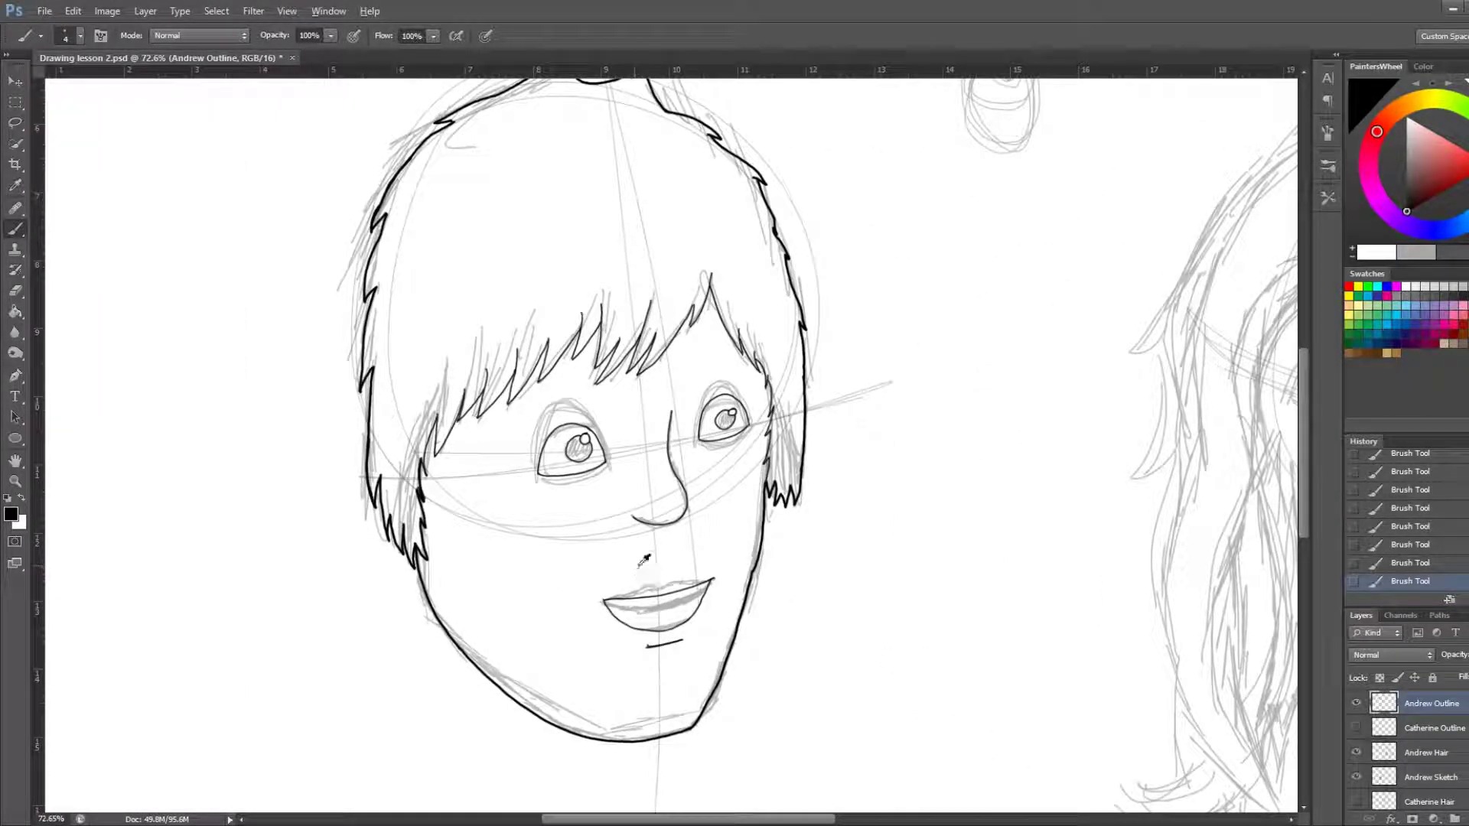
scroll(641, 558, "up", 1)
scroll(641, 559, "up", 3)
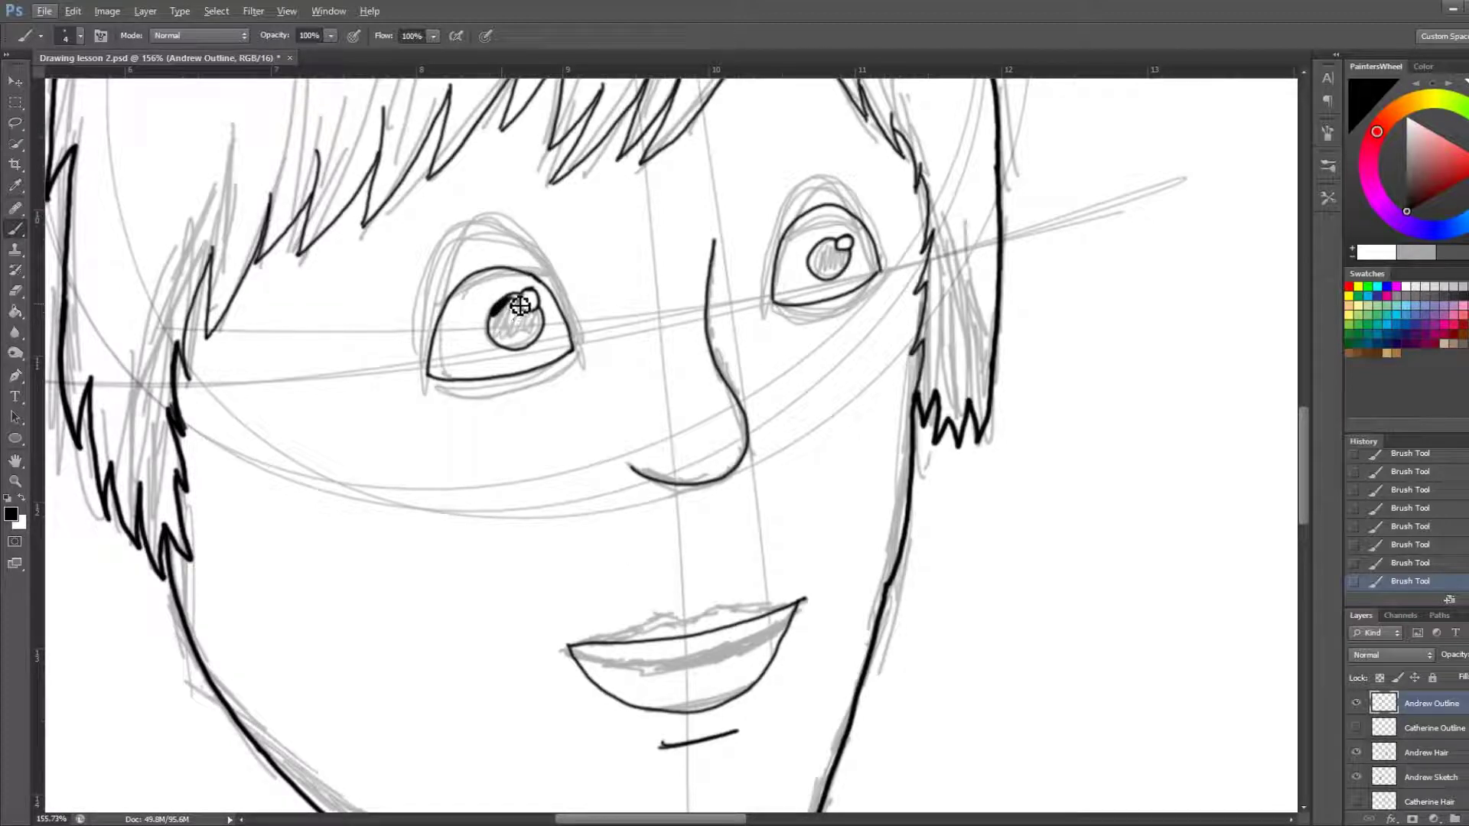
left_click_drag(509, 322, 511, 322)
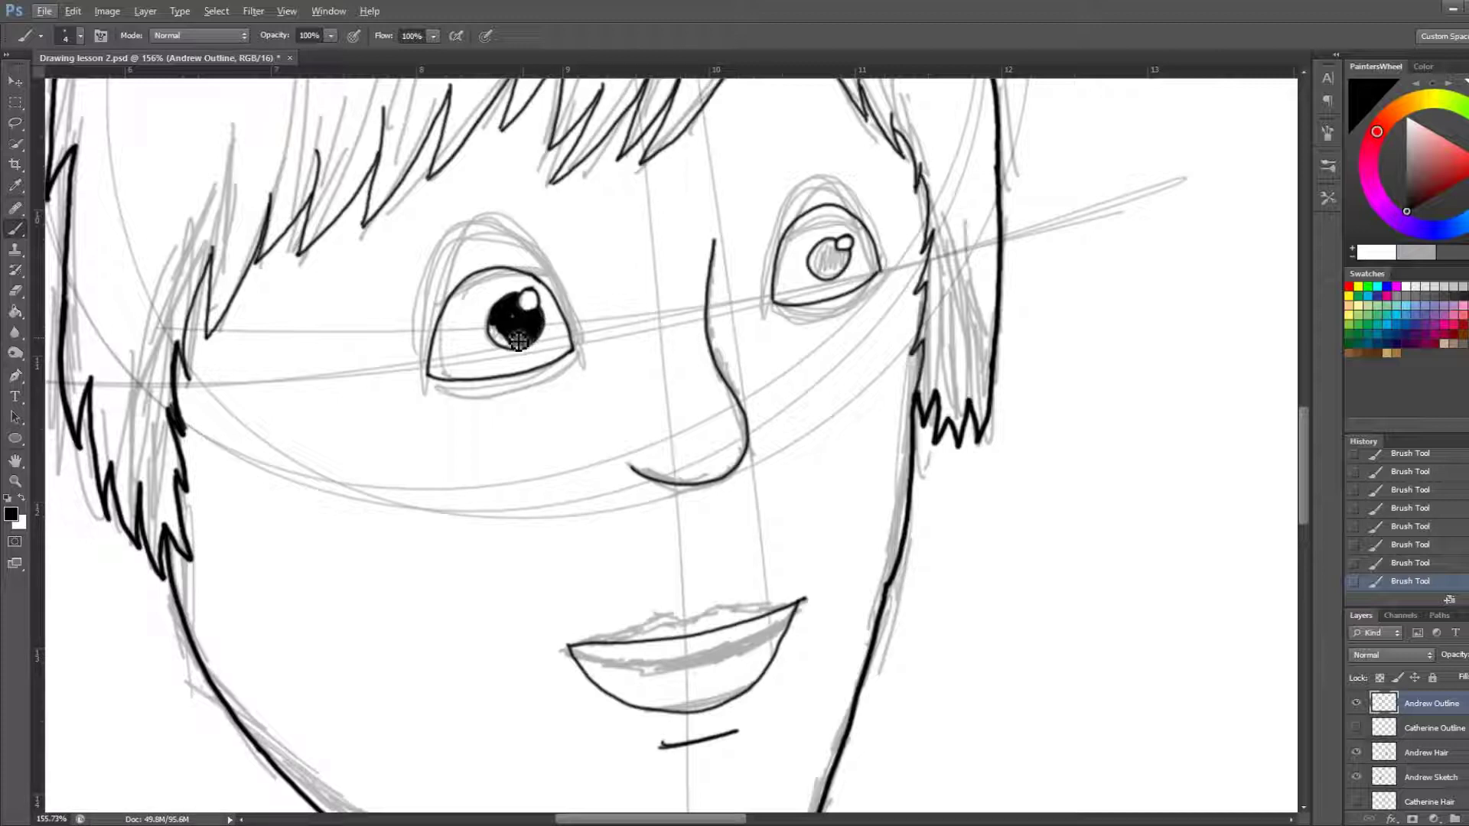
Ink the lower-left and right edges of the right pupil in black
left_click_drag(499, 335, 509, 350)
left_click_drag(545, 324, 520, 327)
scroll(803, 321, "up", 1)
scroll(803, 321, "up", 2)
scroll(795, 336, "up", 2)
scroll(785, 360, "up", 2)
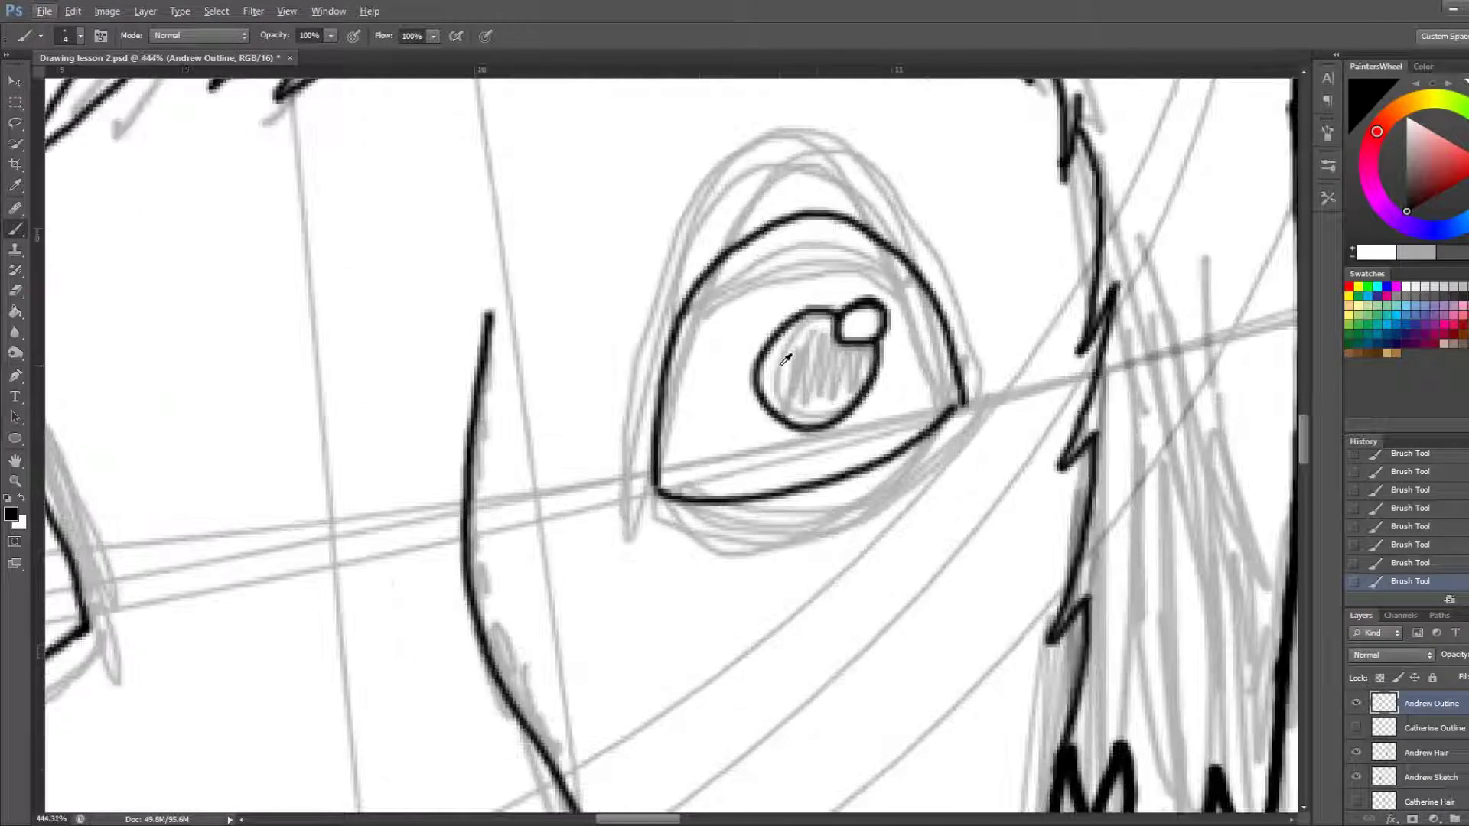
Fill the rest of the right pupil black with an enlarged brush, then make Andrew Sketch active
key("bracketright")
key("bracketright")
mouse_move(819, 338)
left_mouse_down()
mouse_move(816, 325)
mouse_move(765, 374)
mouse_move(773, 398)
mouse_move(780, 352)
mouse_move(769, 383)
mouse_move(795, 348)
mouse_move(868, 351)
mouse_move(822, 417)
mouse_move(776, 406)
mouse_move(830, 371)
mouse_move(815, 406)
mouse_move(815, 375)
left_mouse_up()
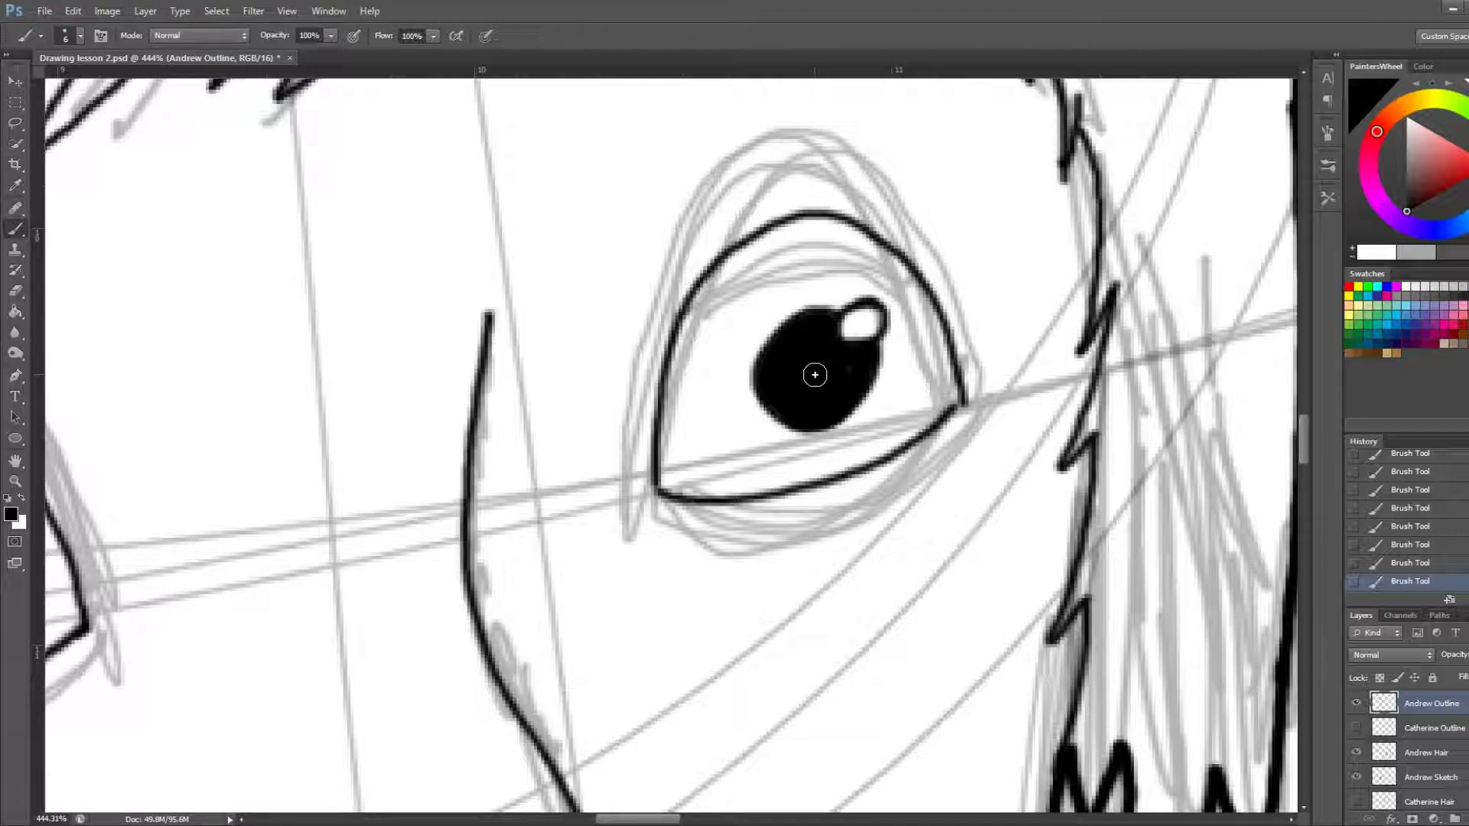
scroll(814, 375, "down", 5)
scroll(675, 381, "down", 3)
scroll(626, 363, "down", 2)
scroll(635, 312, "up", 4)
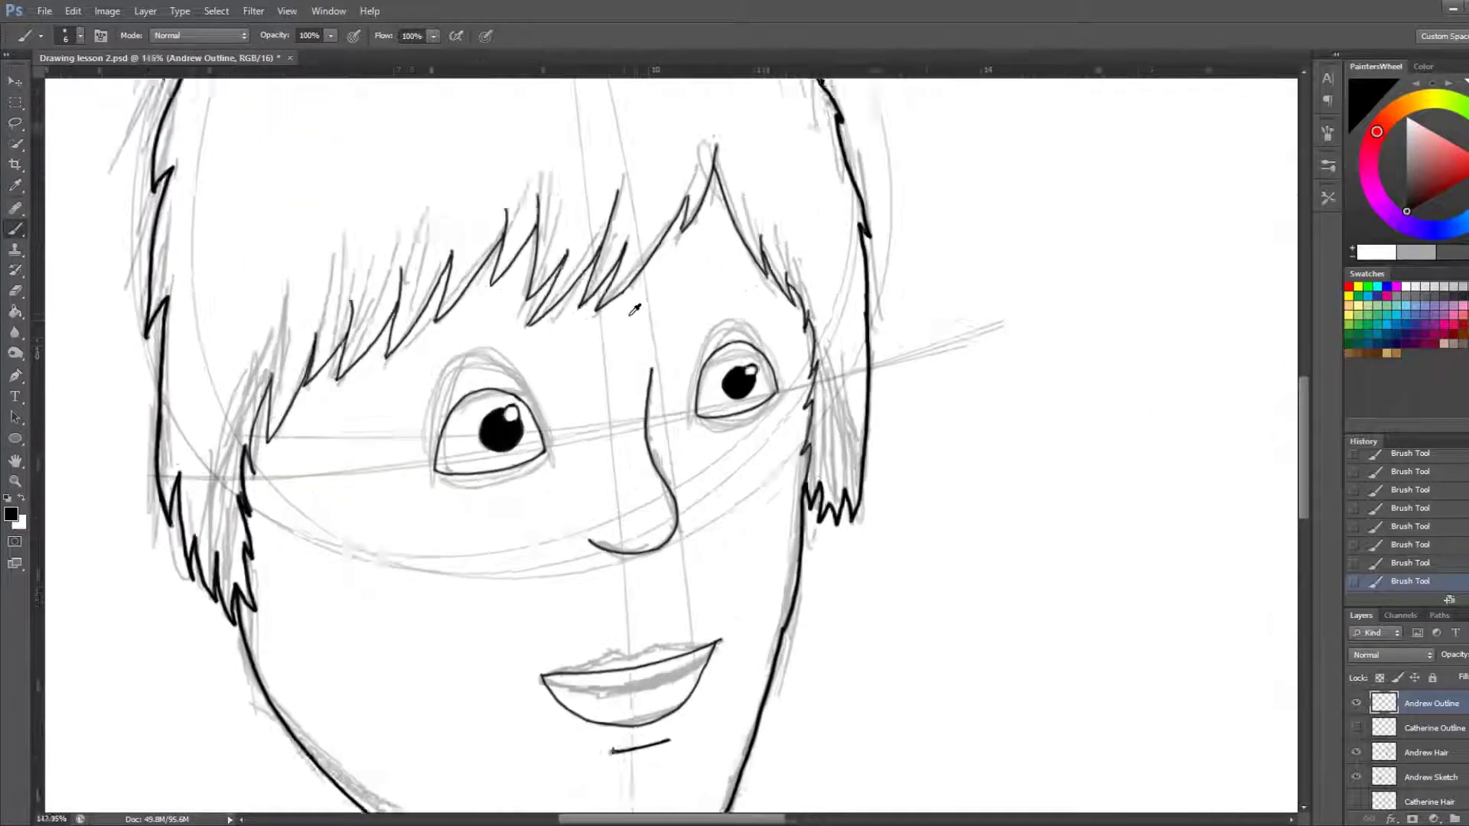
scroll(635, 312, "up", 1)
key("bracketleft")
key("bracketleft")
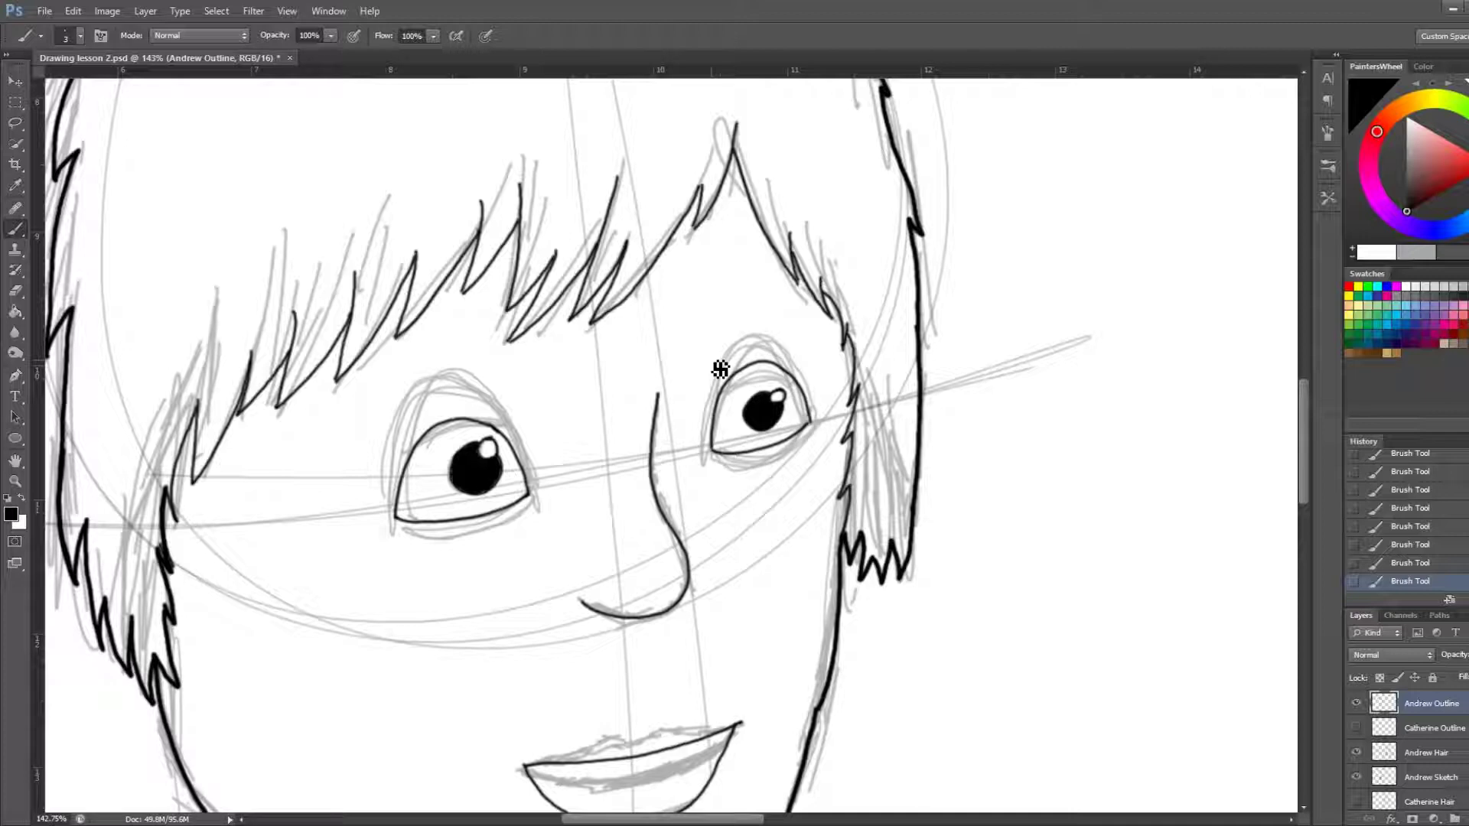
left_click(1431, 778)
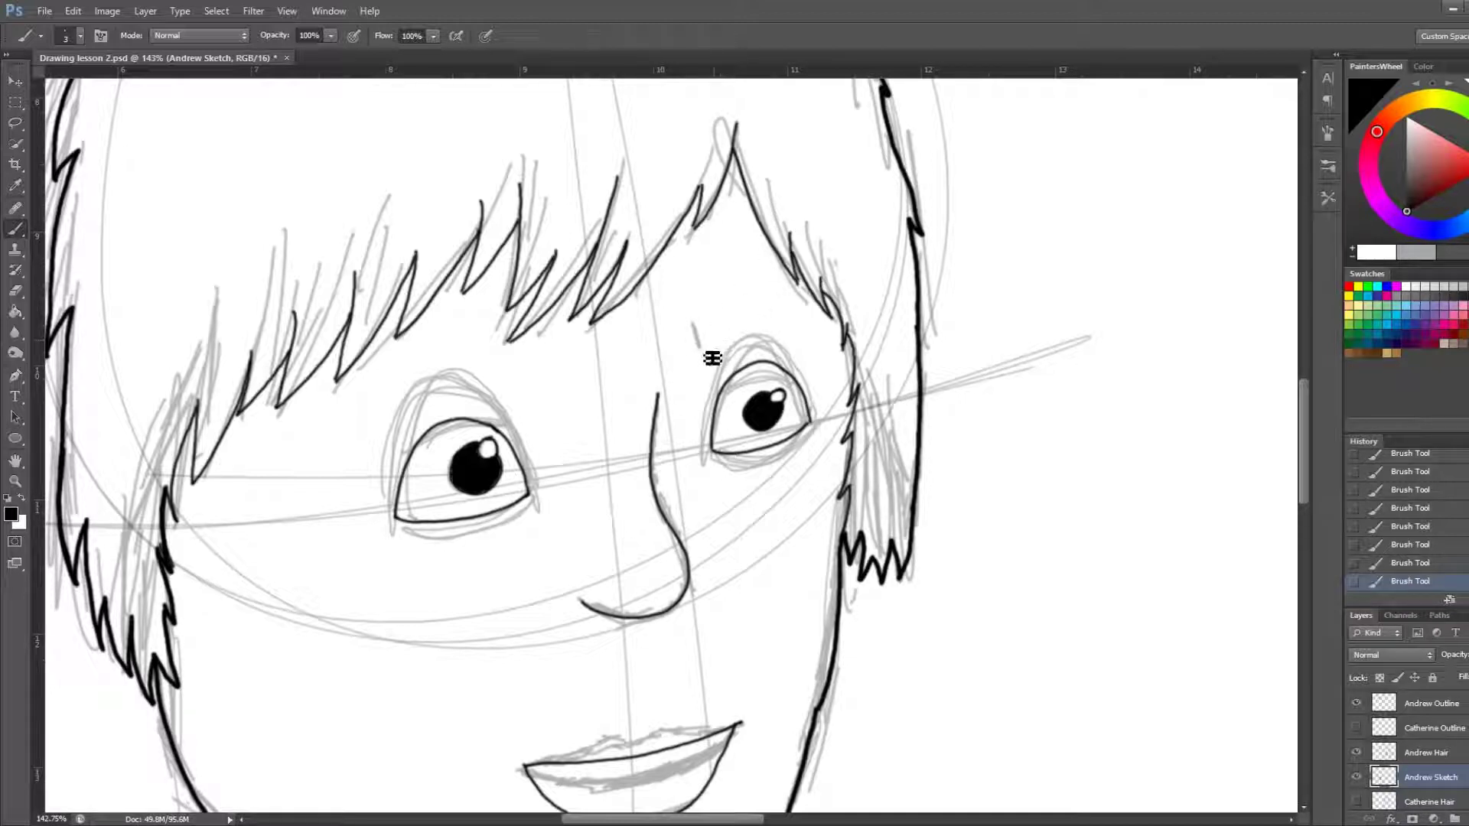
Sketch the right eyebrow's blocky outline and a rough left eyebrow in grey
left_click_drag(714, 353, 801, 340)
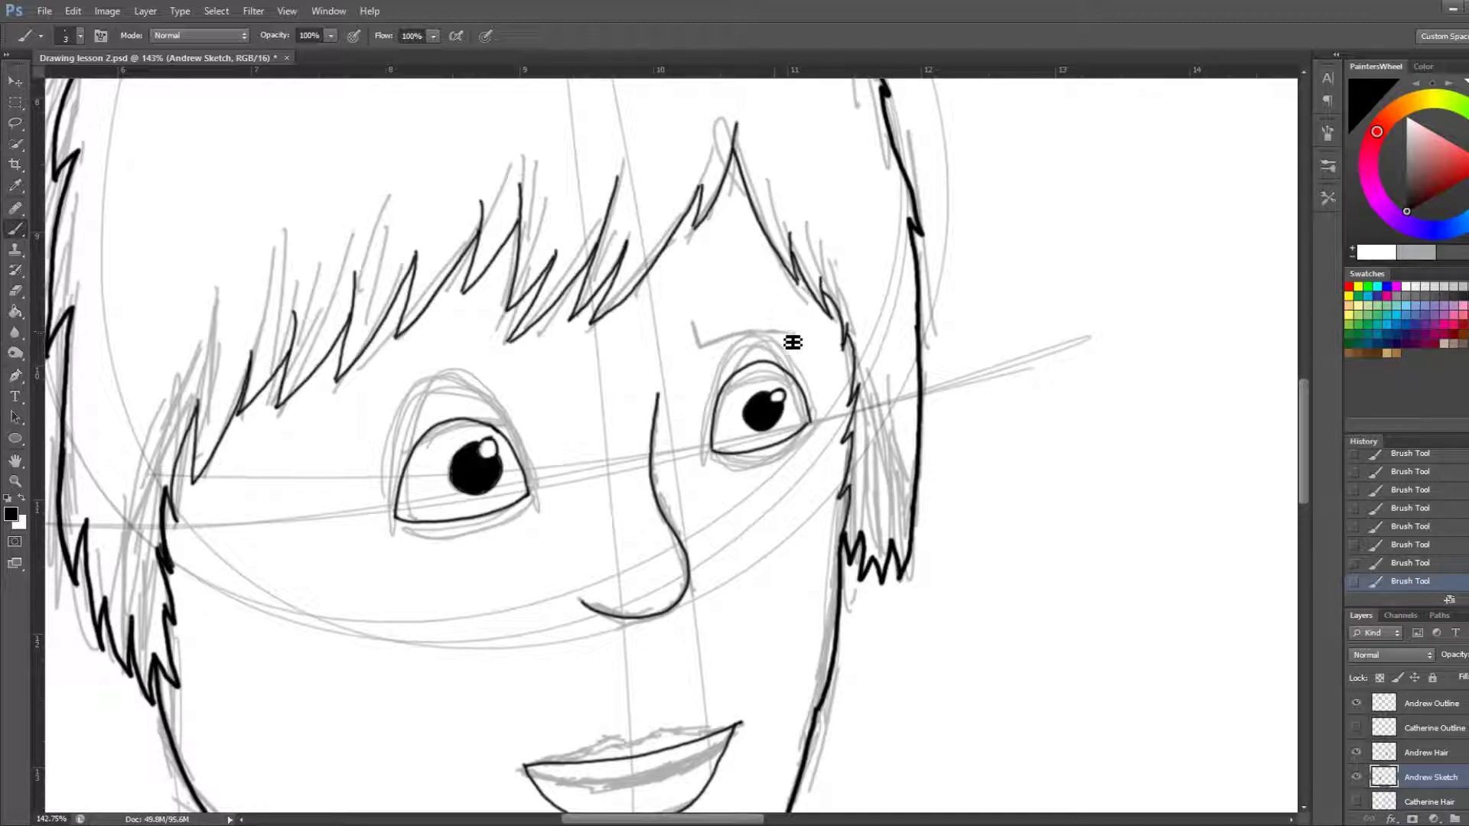
mouse_move(698, 325)
left_mouse_down()
mouse_move(764, 321)
mouse_move(832, 344)
left_mouse_up()
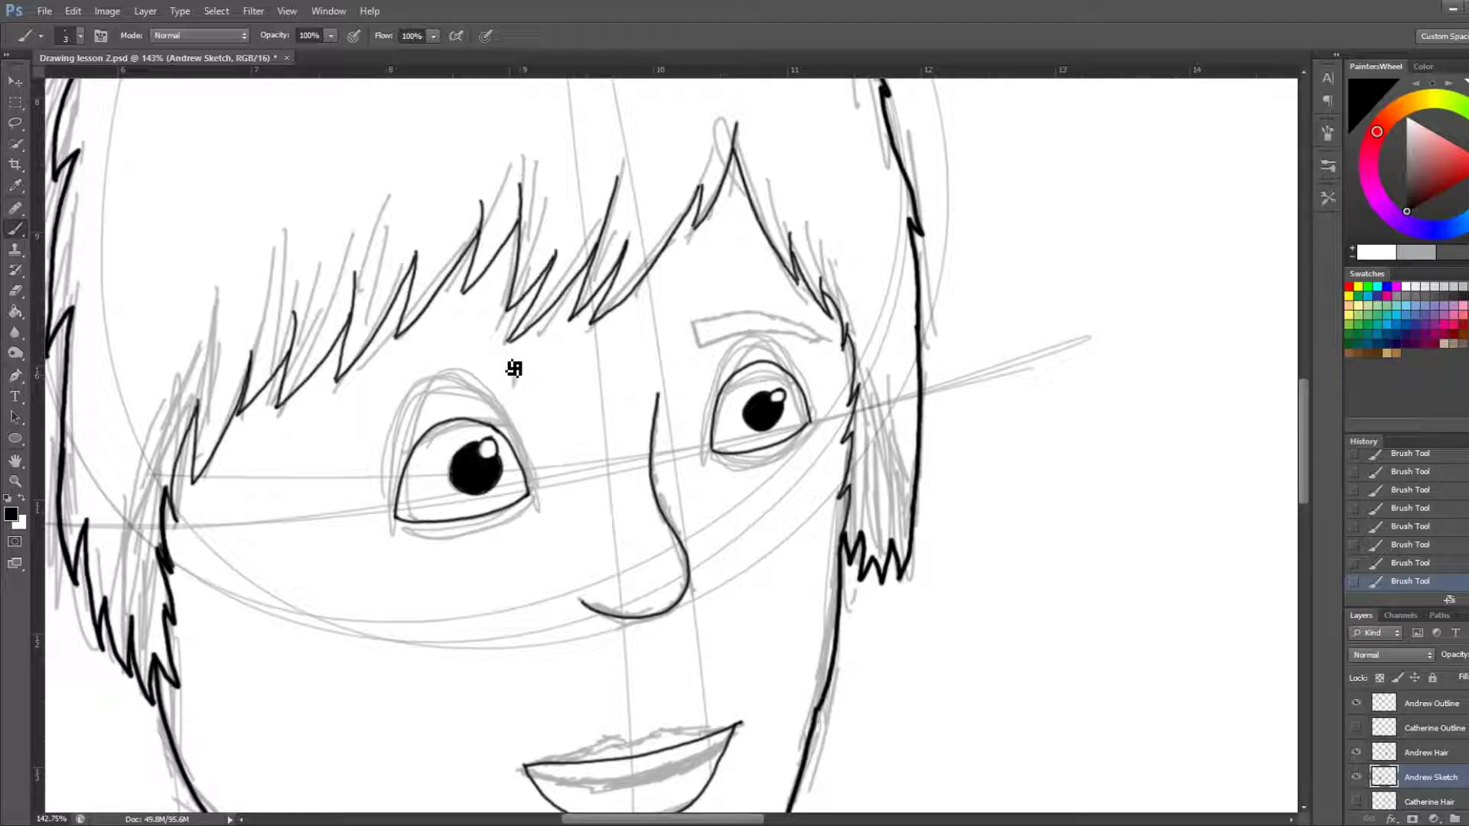
left_click_drag(513, 366, 492, 400)
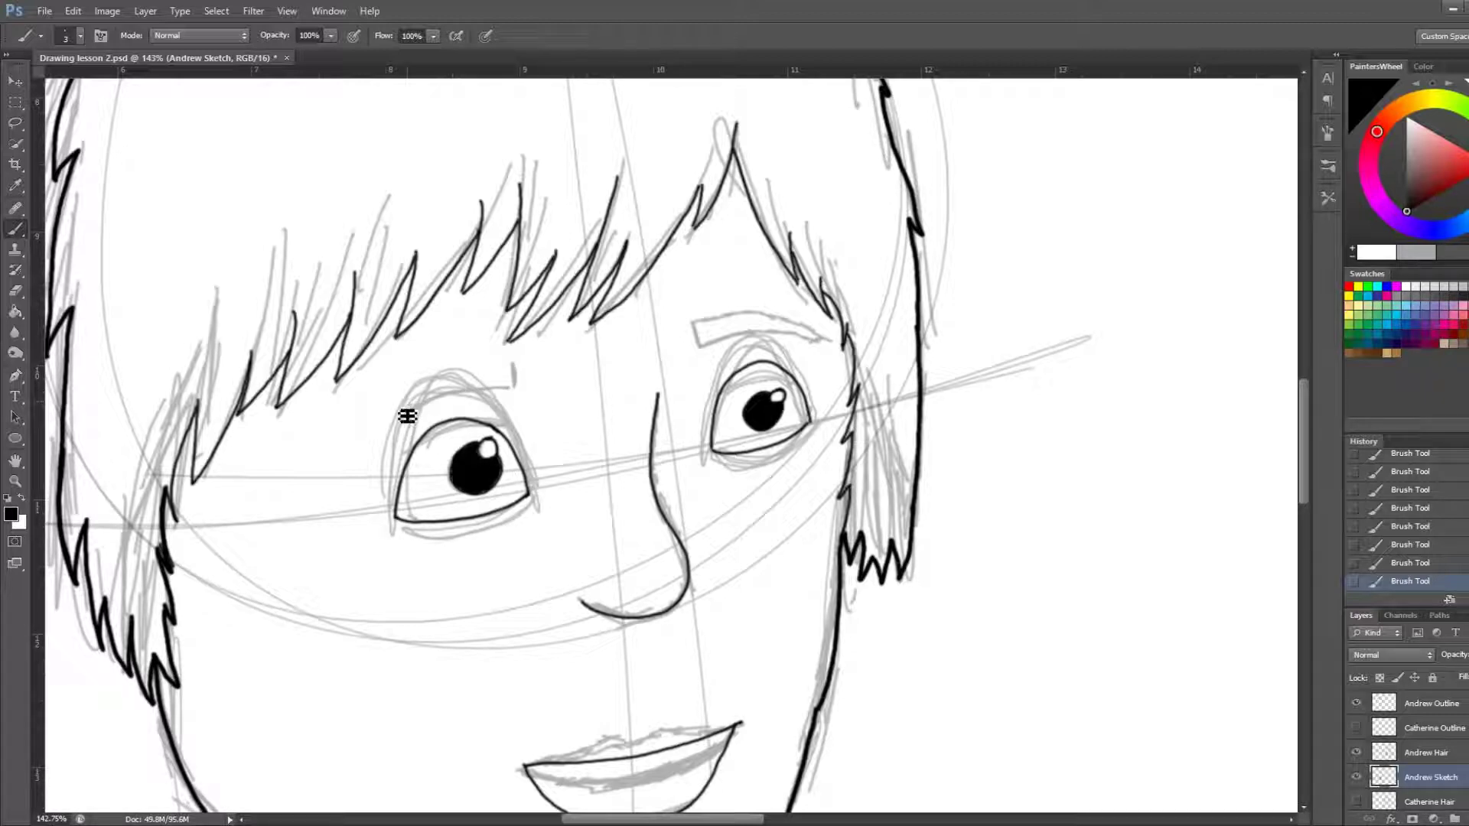
left_click_drag(401, 421, 367, 443)
mouse_move(512, 386)
left_mouse_down()
mouse_move(515, 364)
mouse_move(400, 387)
mouse_move(370, 447)
mouse_move(349, 453)
left_mouse_up()
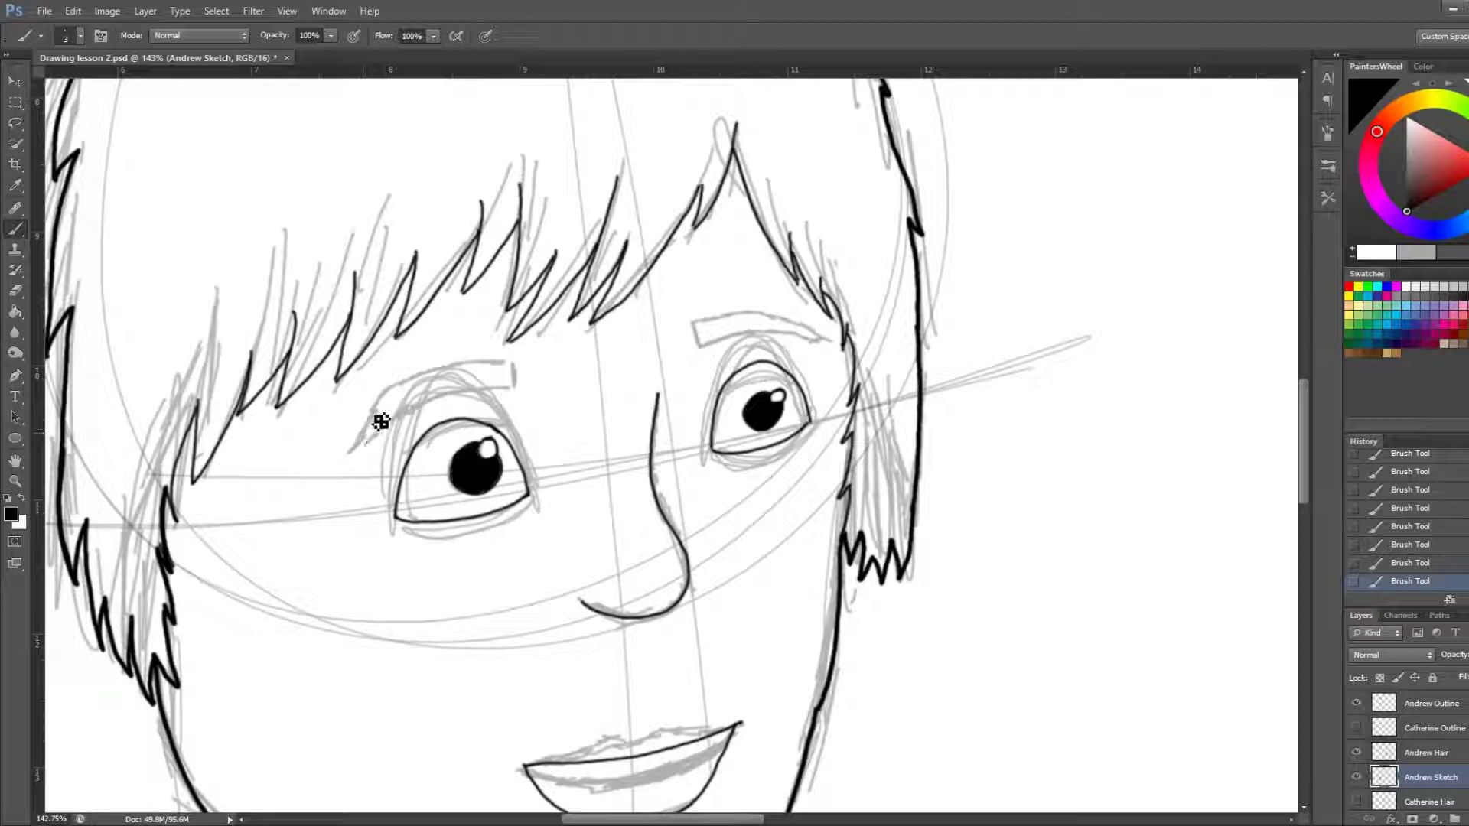
mouse_move(410, 387)
left_mouse_down()
mouse_move(365, 453)
mouse_move(384, 441)
left_mouse_up()
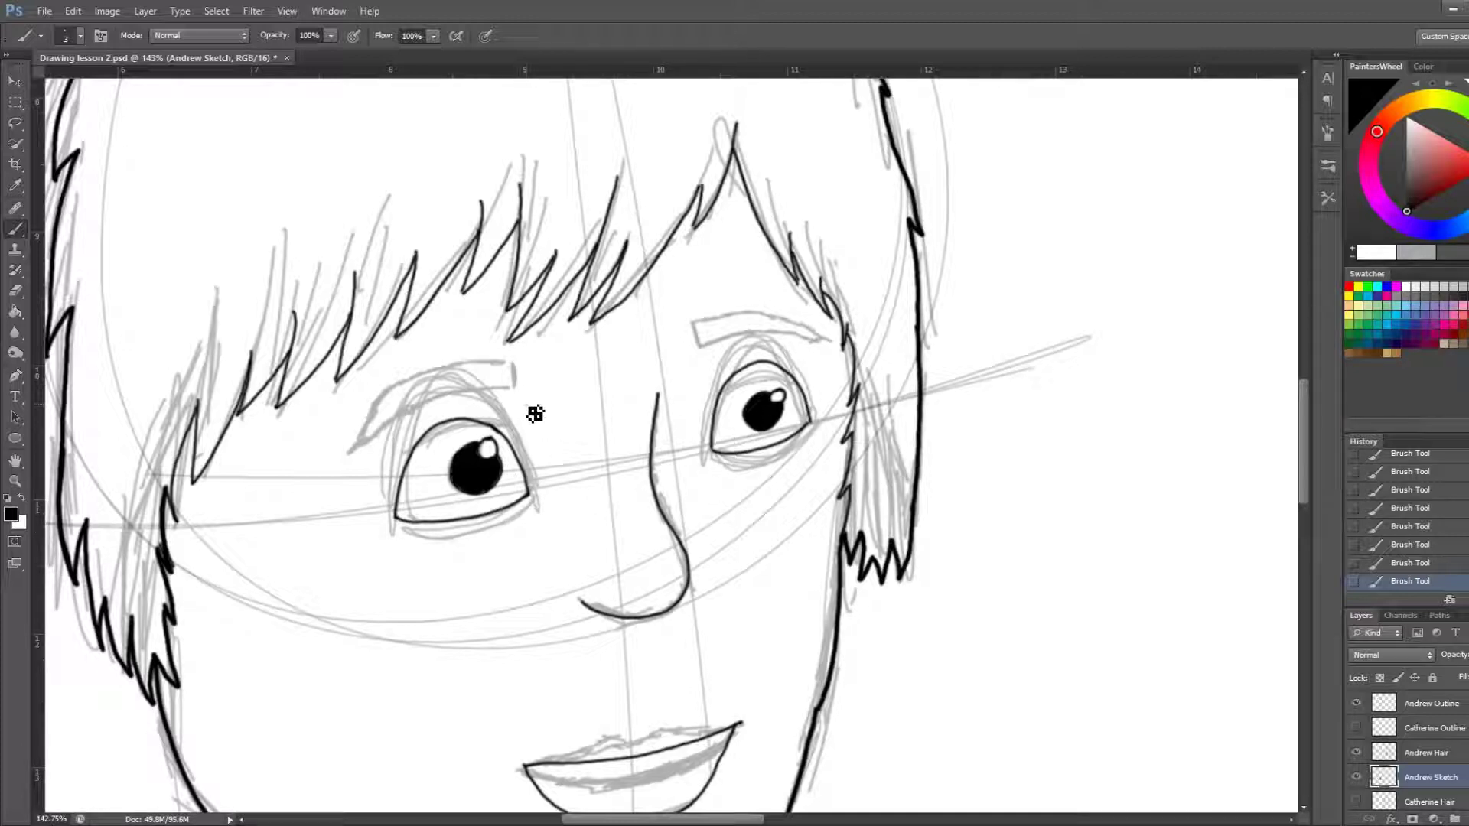
Erase and redraw the left eyebrow as a curve, refine the right eyebrow, then return to Andrew Outline
left_click_drag(523, 372, 526, 404)
mouse_move(499, 361)
left_mouse_down()
mouse_move(410, 390)
mouse_move(393, 419)
mouse_move(420, 410)
mouse_move(368, 454)
mouse_move(397, 420)
mouse_move(522, 400)
left_mouse_up()
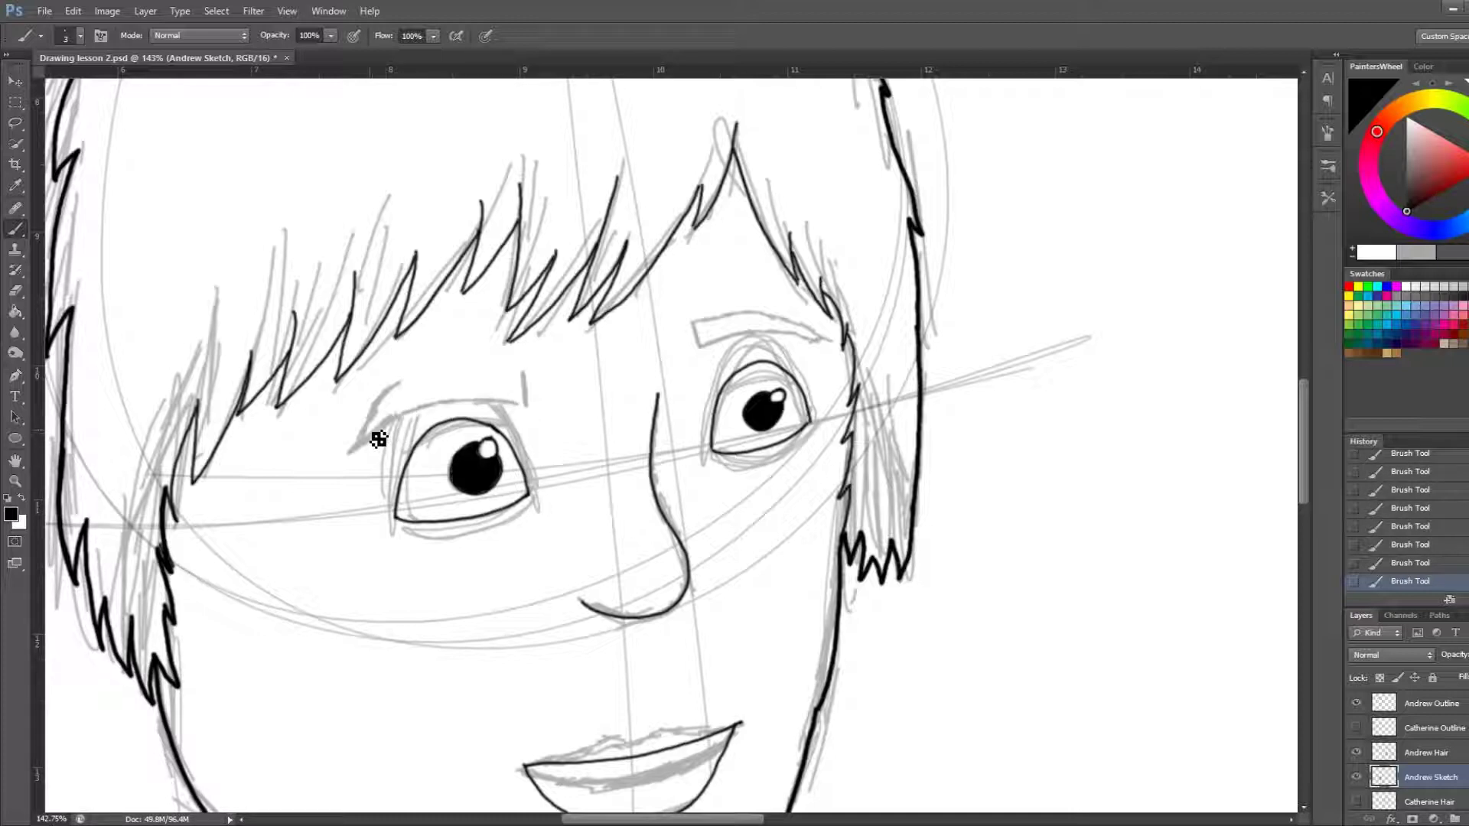
mouse_move(375, 433)
left_mouse_down()
mouse_move(423, 390)
mouse_move(521, 379)
left_mouse_up()
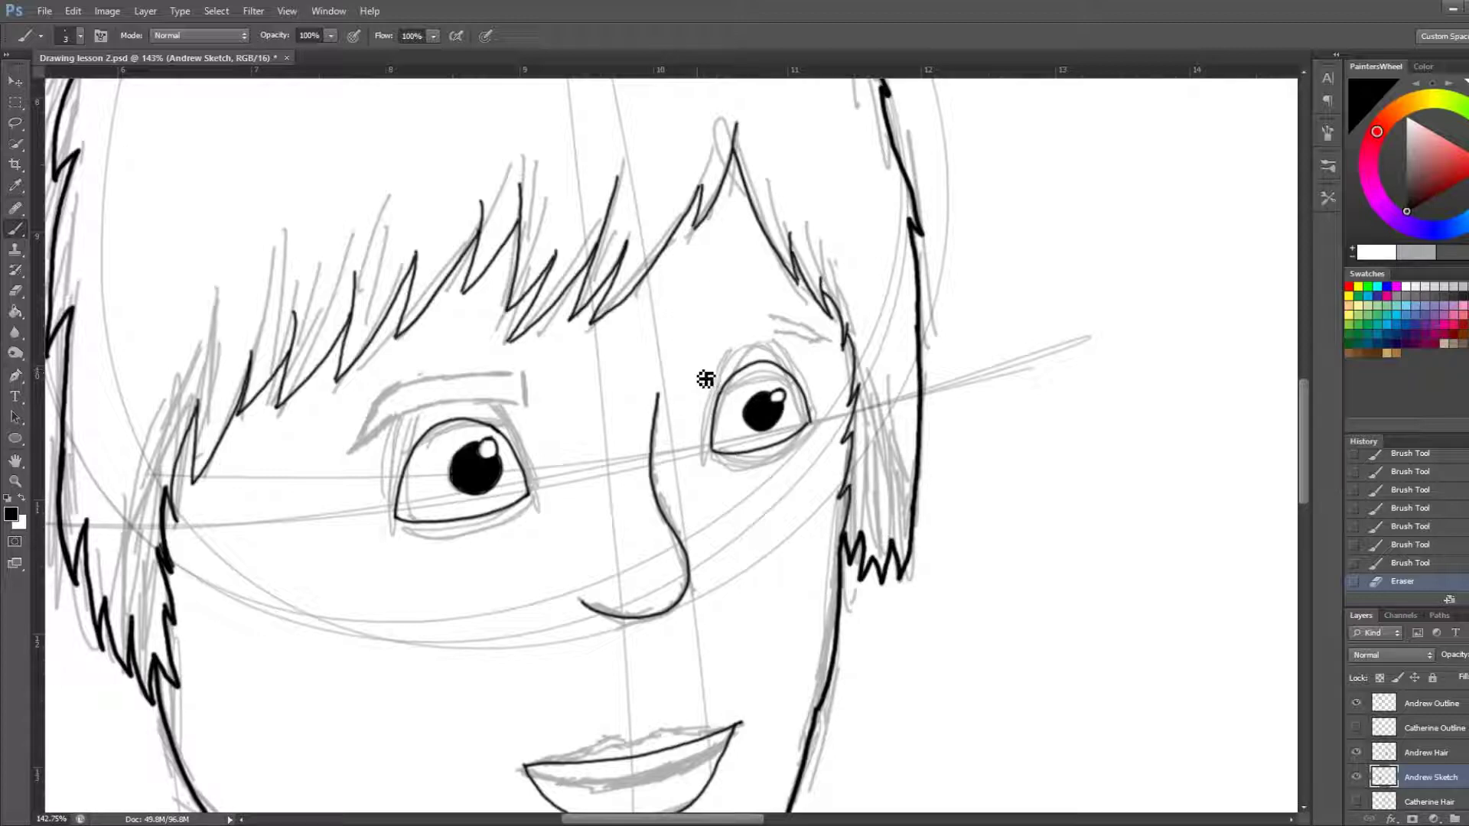
mouse_move(694, 348)
left_mouse_down()
mouse_move(697, 368)
mouse_move(806, 344)
mouse_move(704, 354)
mouse_move(742, 332)
mouse_move(832, 340)
left_mouse_up()
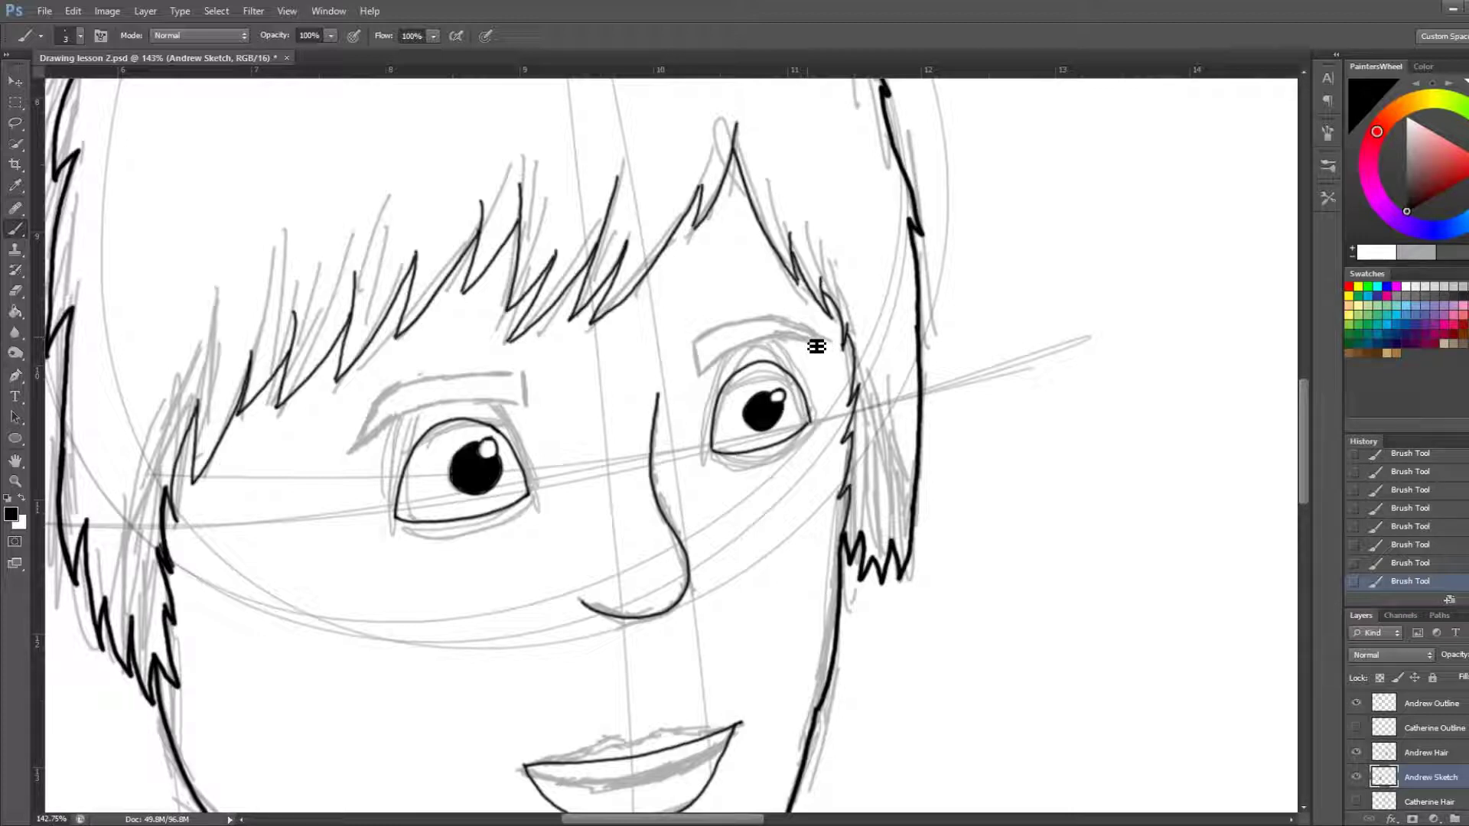
left_click(1427, 704)
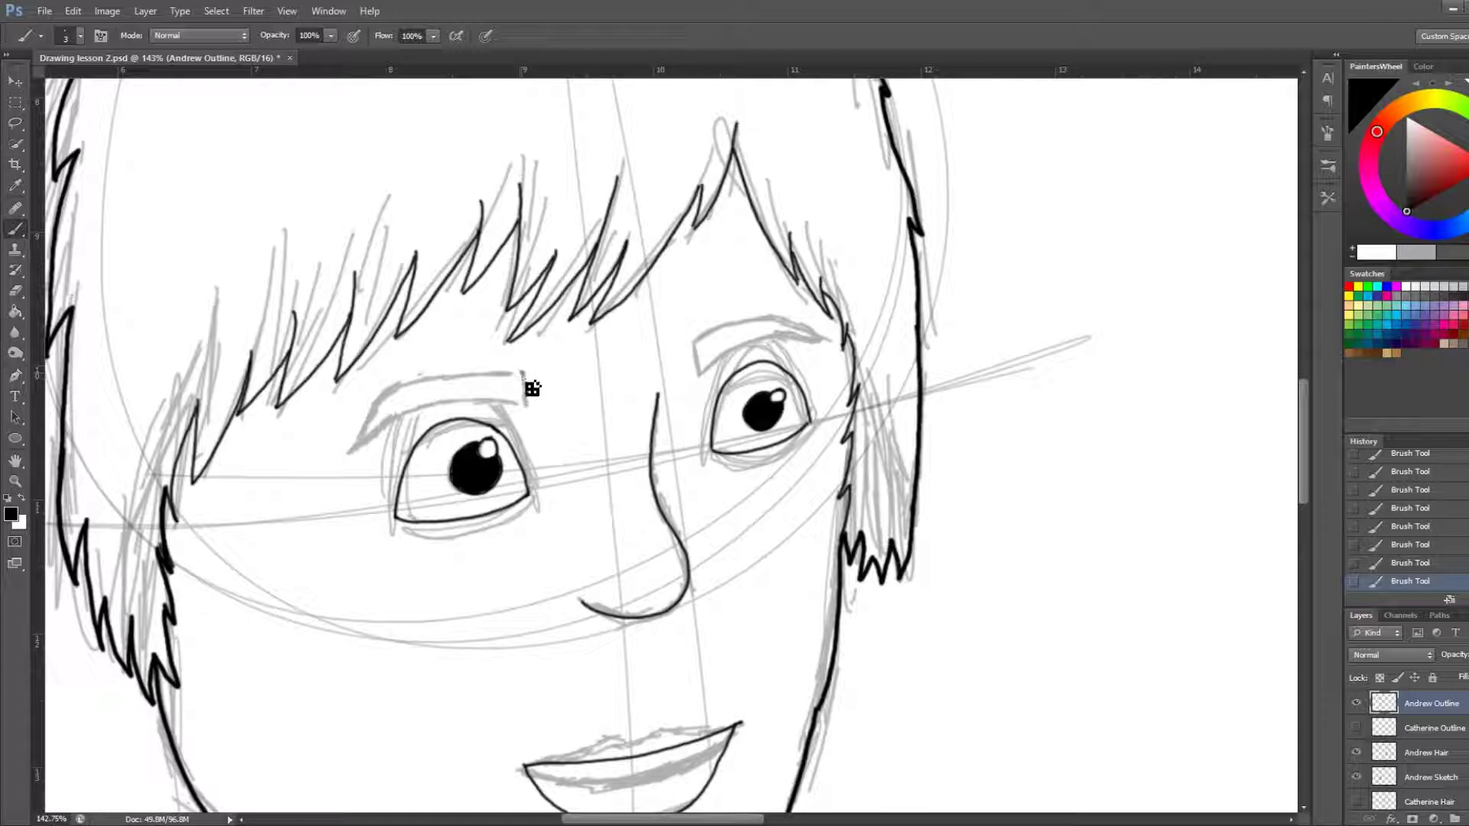
Ink the eyebrow's inner end and lower edge, undoing and redrawing misplaced strokes
left_click_drag(523, 373, 524, 404)
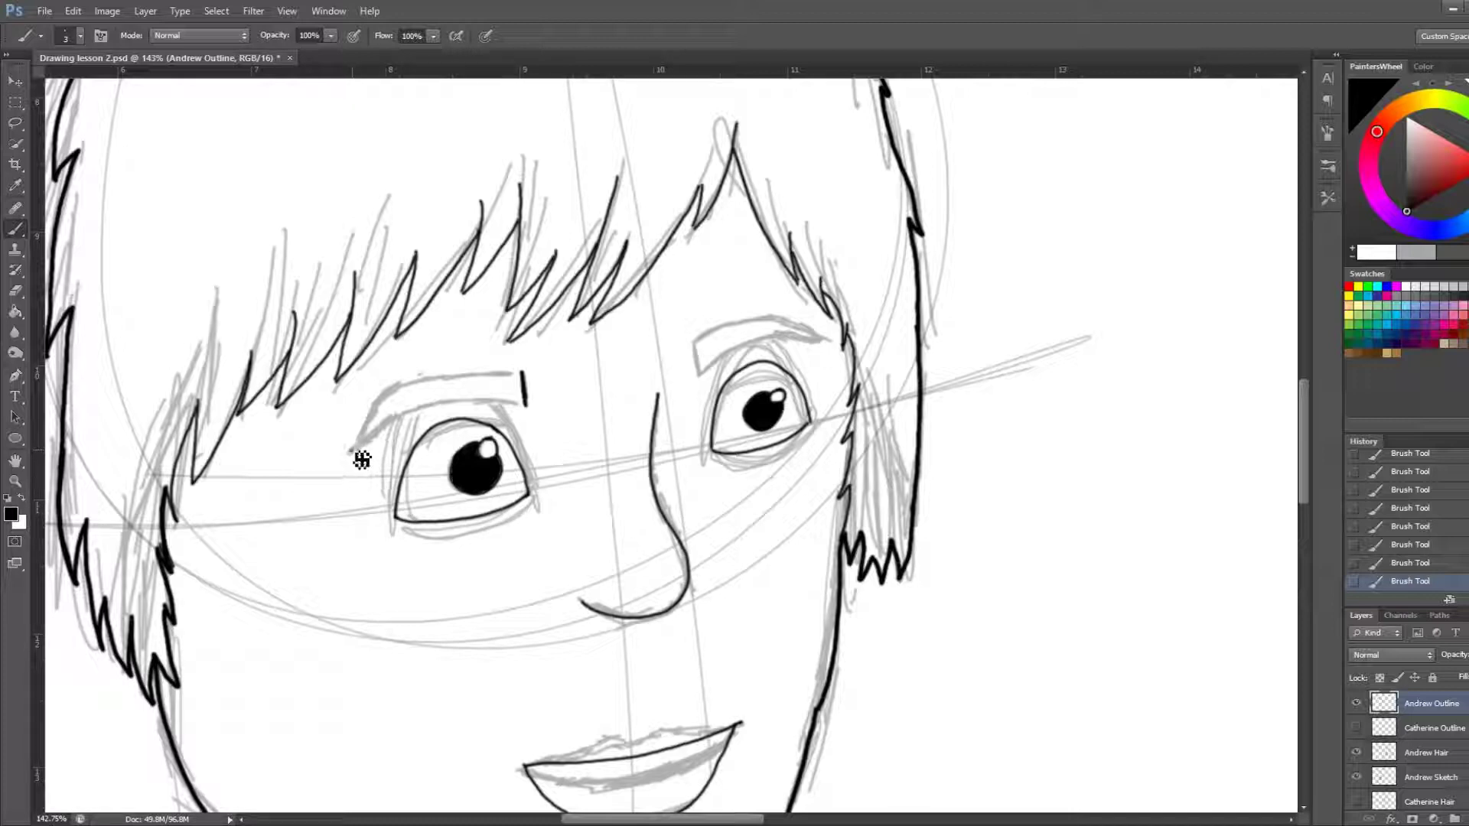
mouse_move(348, 452)
left_mouse_down()
mouse_move(391, 419)
mouse_move(481, 397)
left_mouse_up()
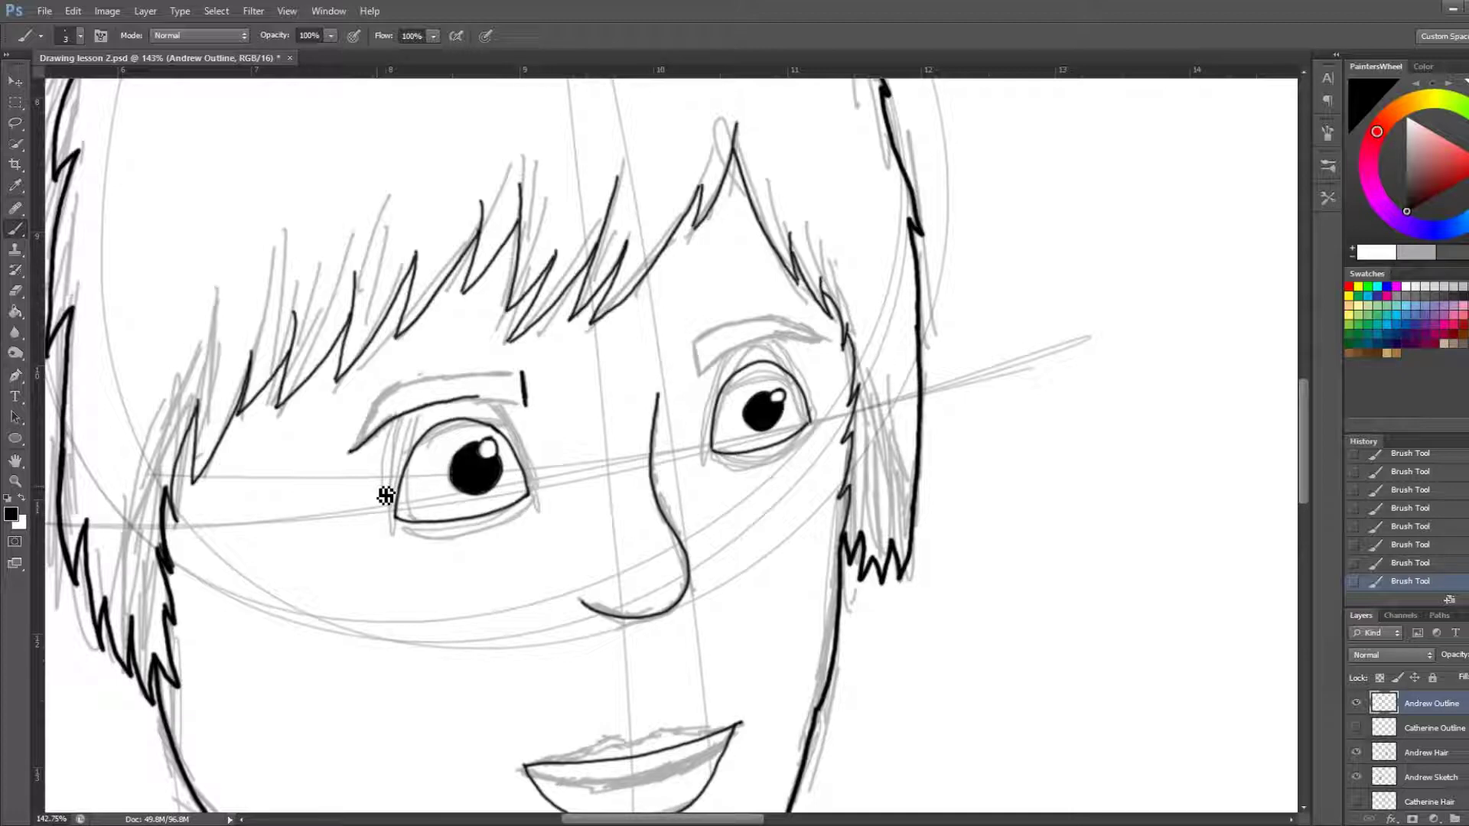
key("ctrl+z")
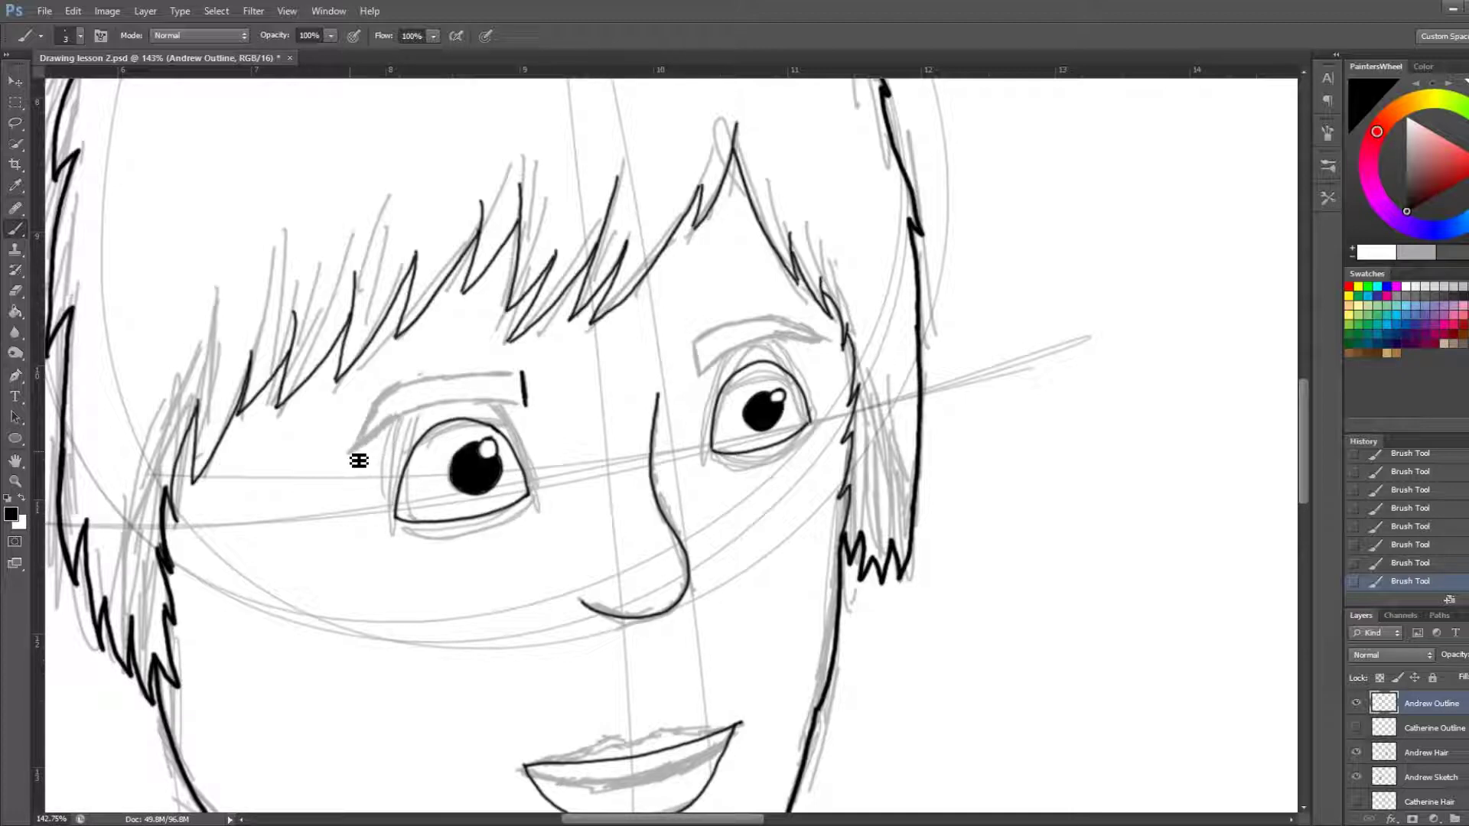
left_click_drag(348, 452, 365, 444)
mouse_move(394, 434)
left_mouse_down()
mouse_move(429, 413)
mouse_move(527, 408)
left_mouse_up()
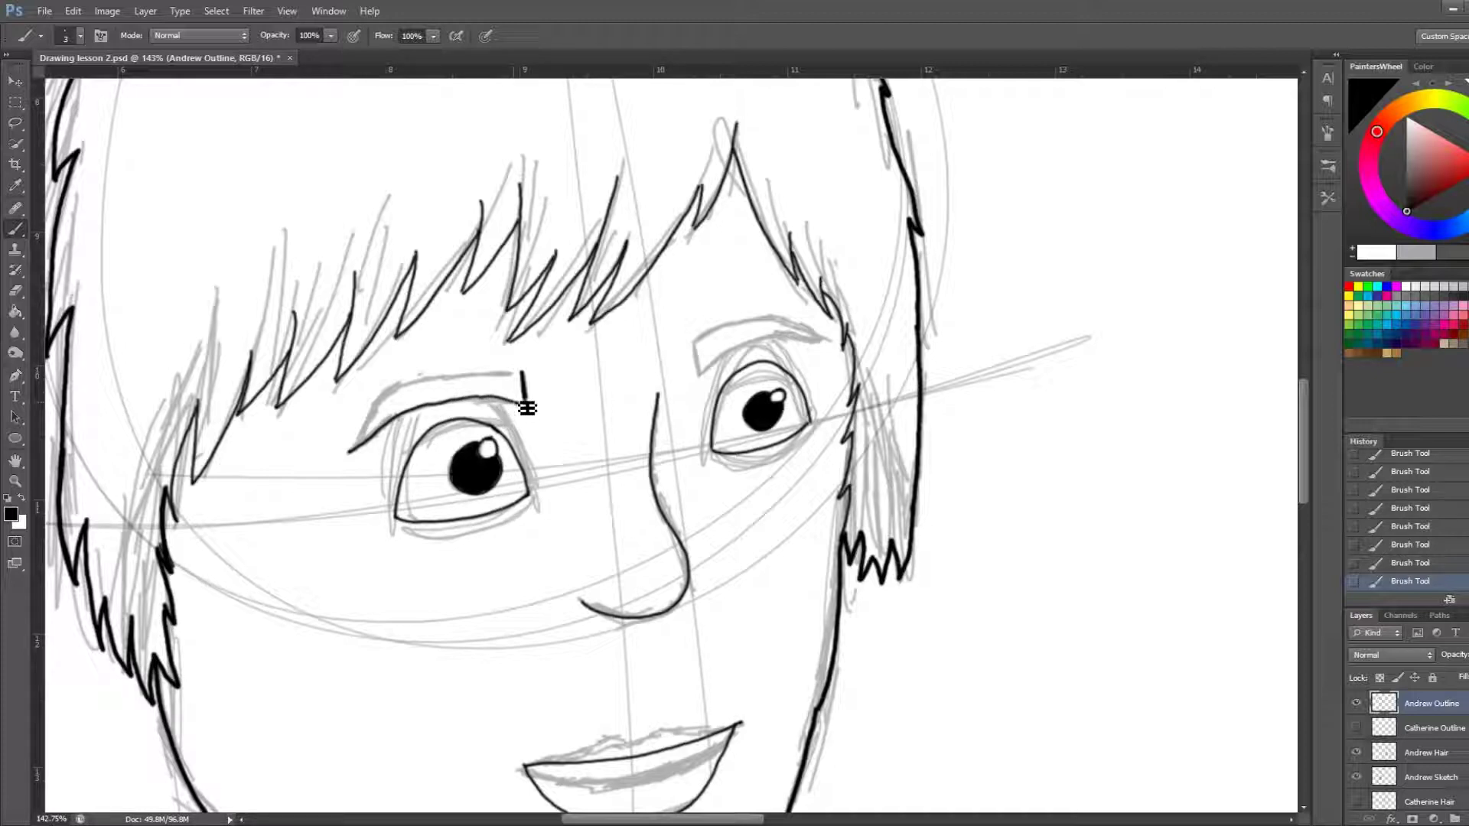
key("ctrl+z")
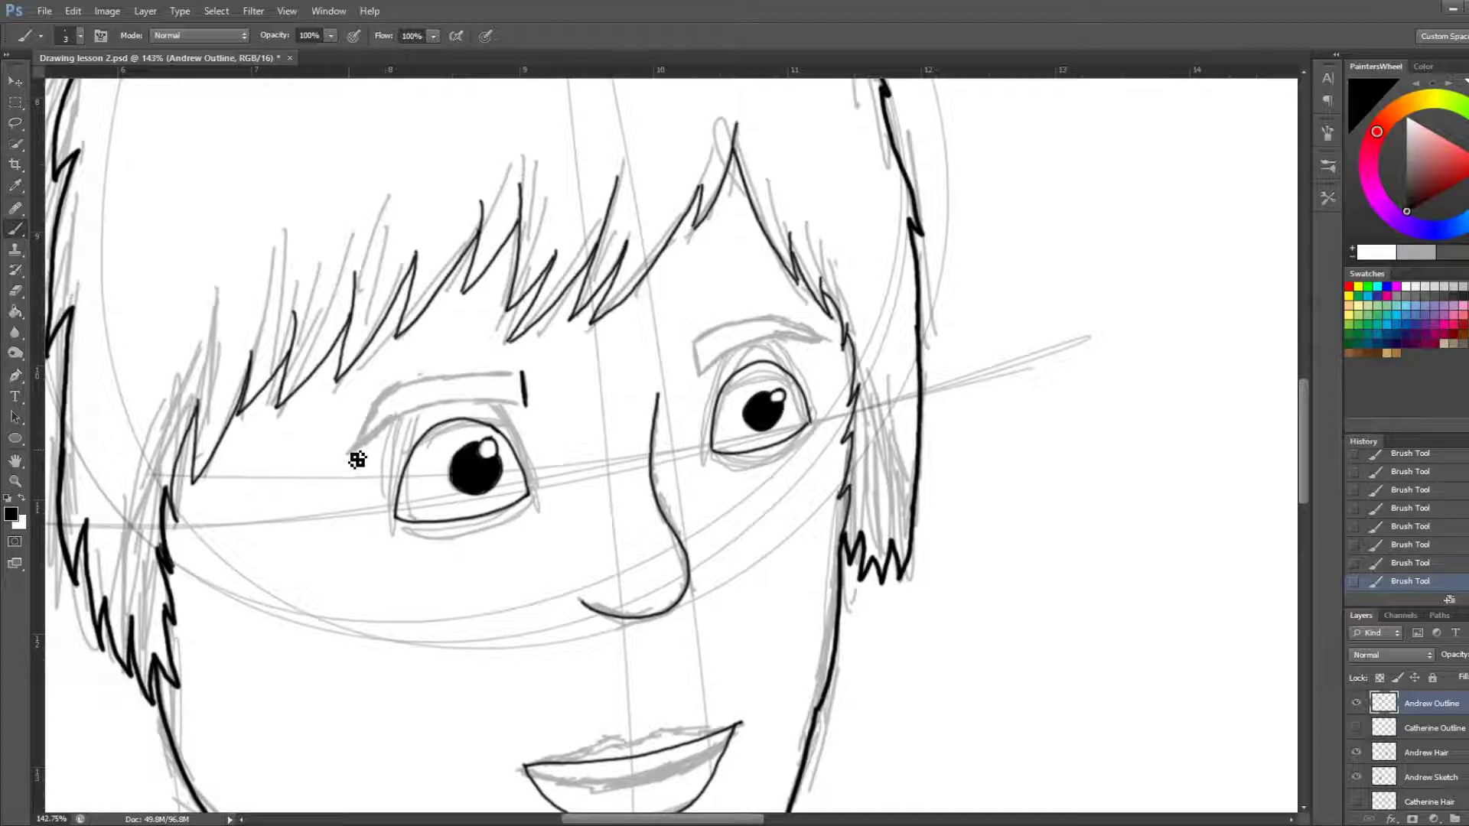
mouse_move(348, 452)
left_mouse_down()
mouse_move(406, 422)
mouse_move(536, 403)
left_mouse_up()
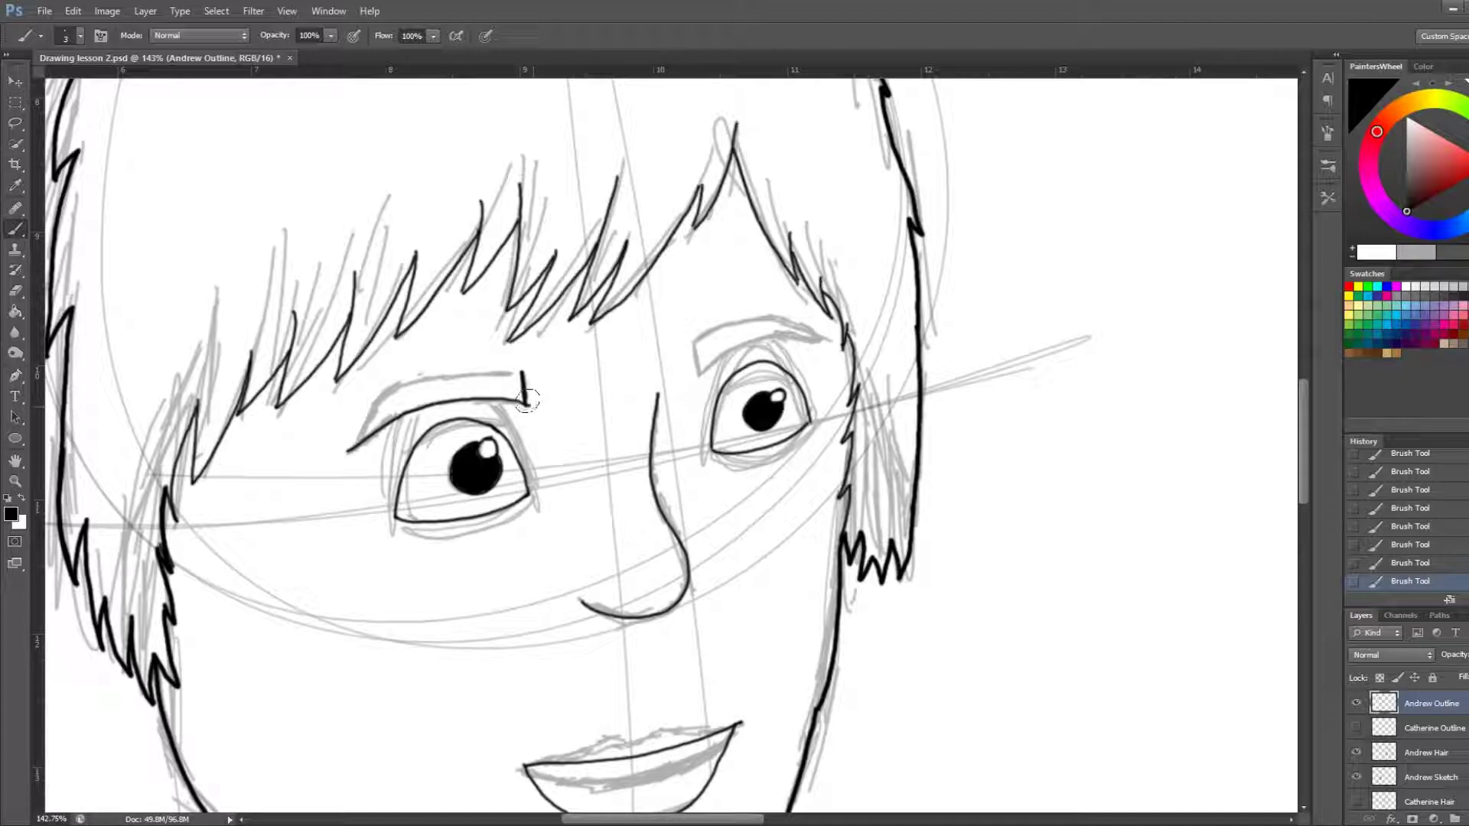
left_click_drag(526, 399, 535, 404)
Ink the eyebrow's upper edge from its tip with a finer brush
left_click_drag(352, 456, 404, 387)
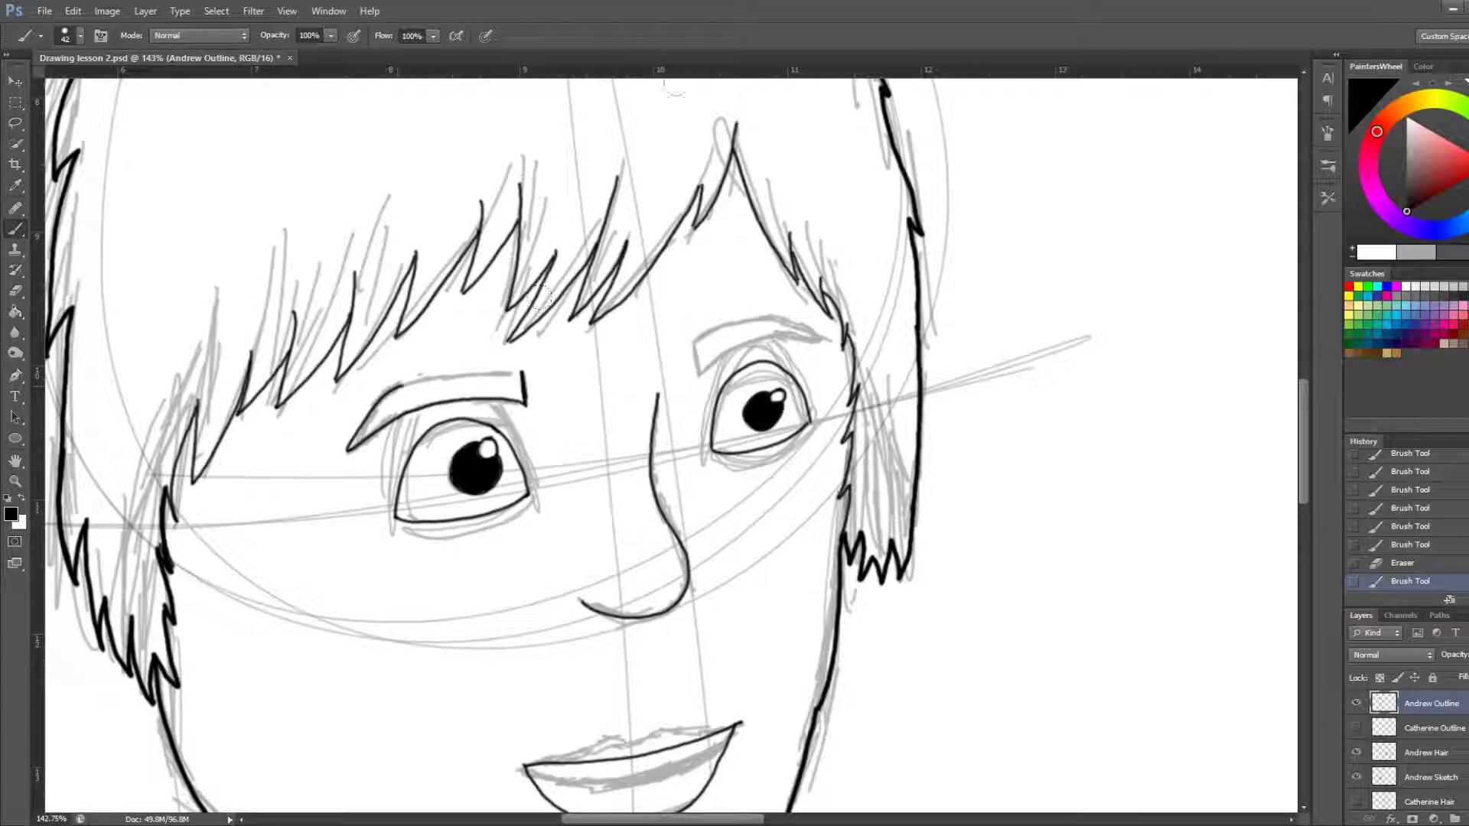
left_click_drag(389, 374, 390, 371)
key("bracketleft")
key("bracketleft")
key("bracketleft")
mouse_move(406, 394)
left_mouse_down()
mouse_move(518, 378)
mouse_move(526, 403)
left_mouse_up()
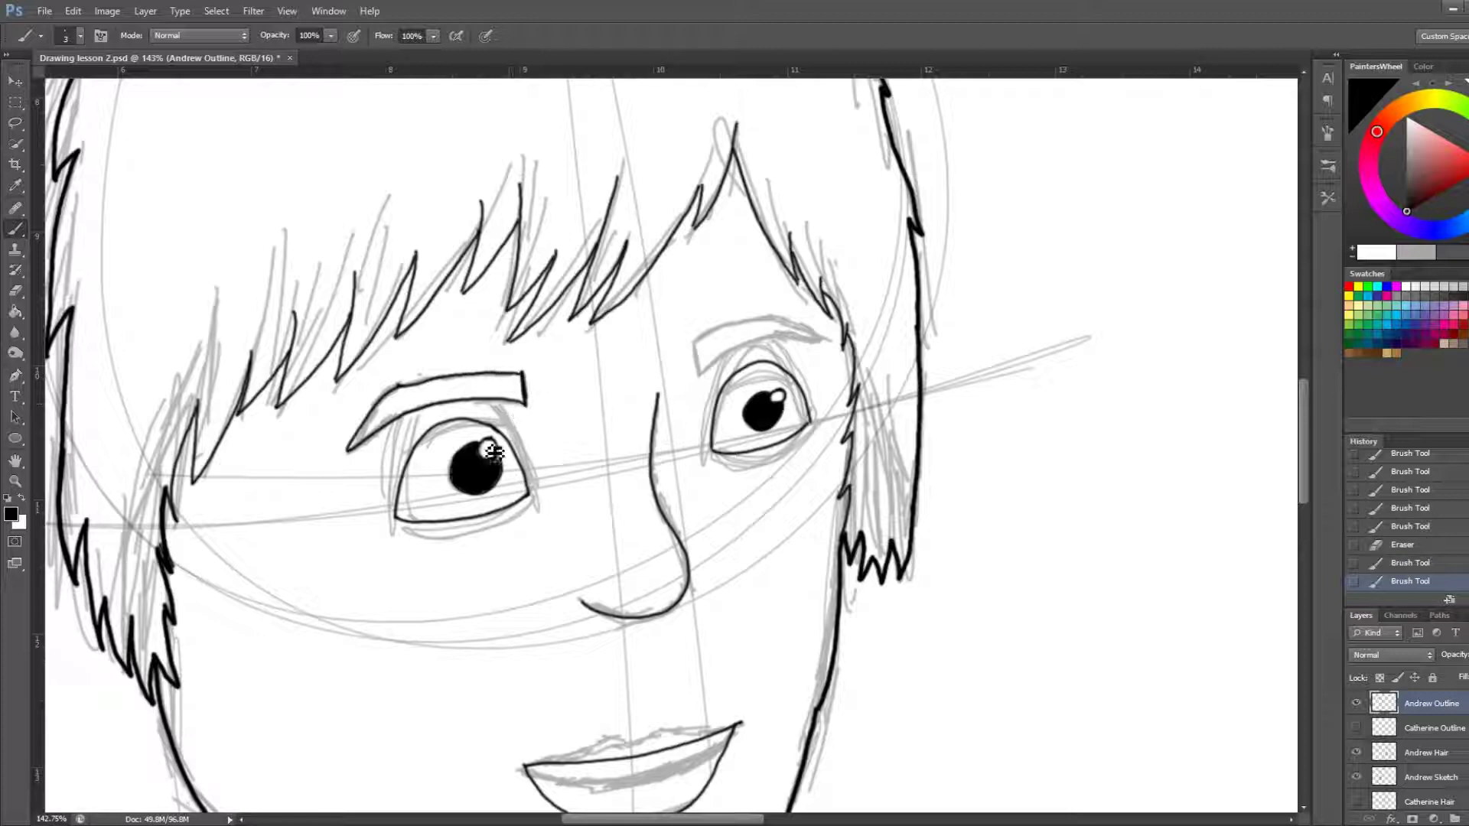
key("ctrl+z")
scroll(539, 385, "up", 10)
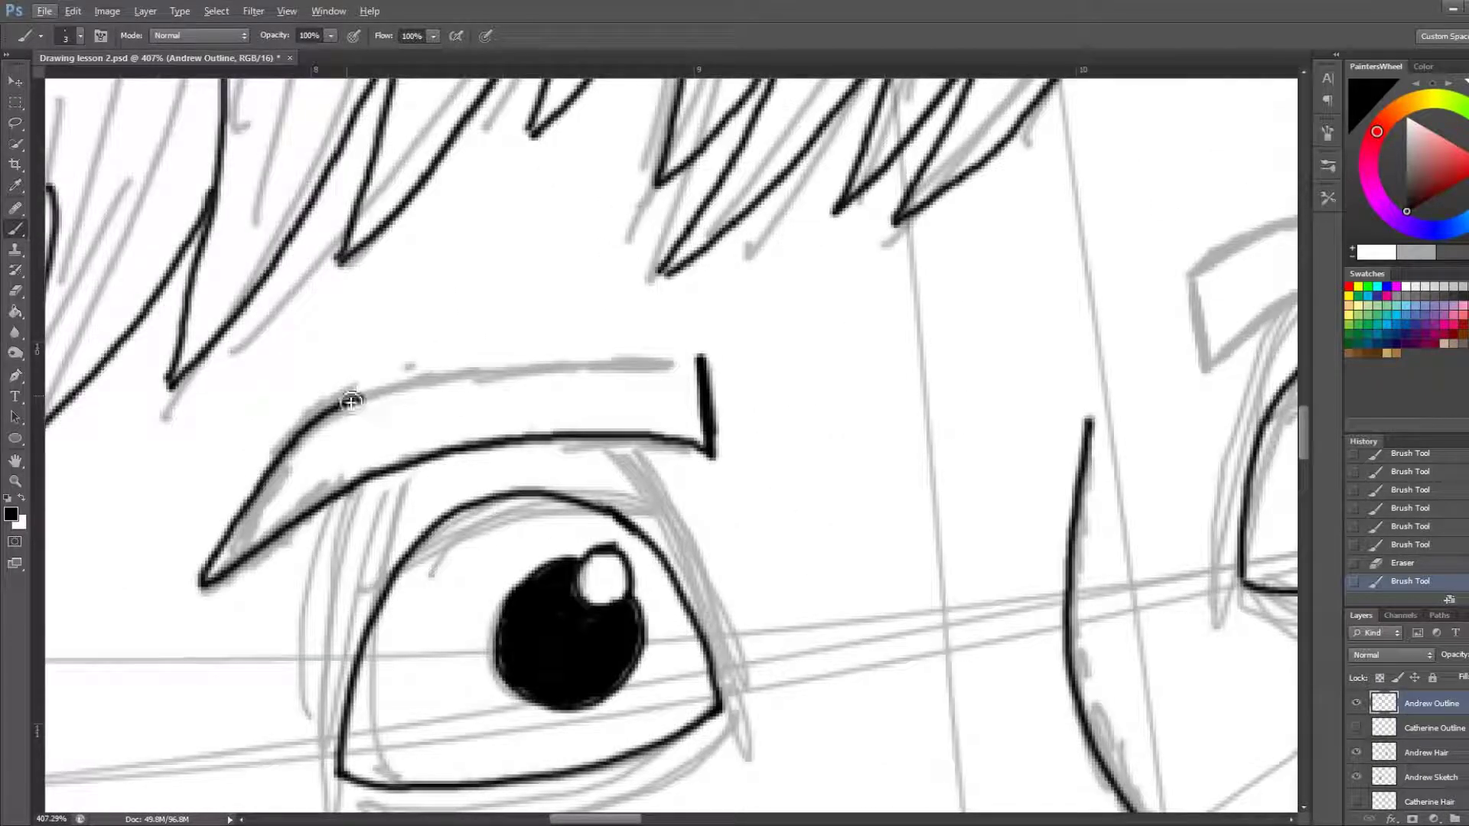
left_click_drag(355, 405, 704, 353)
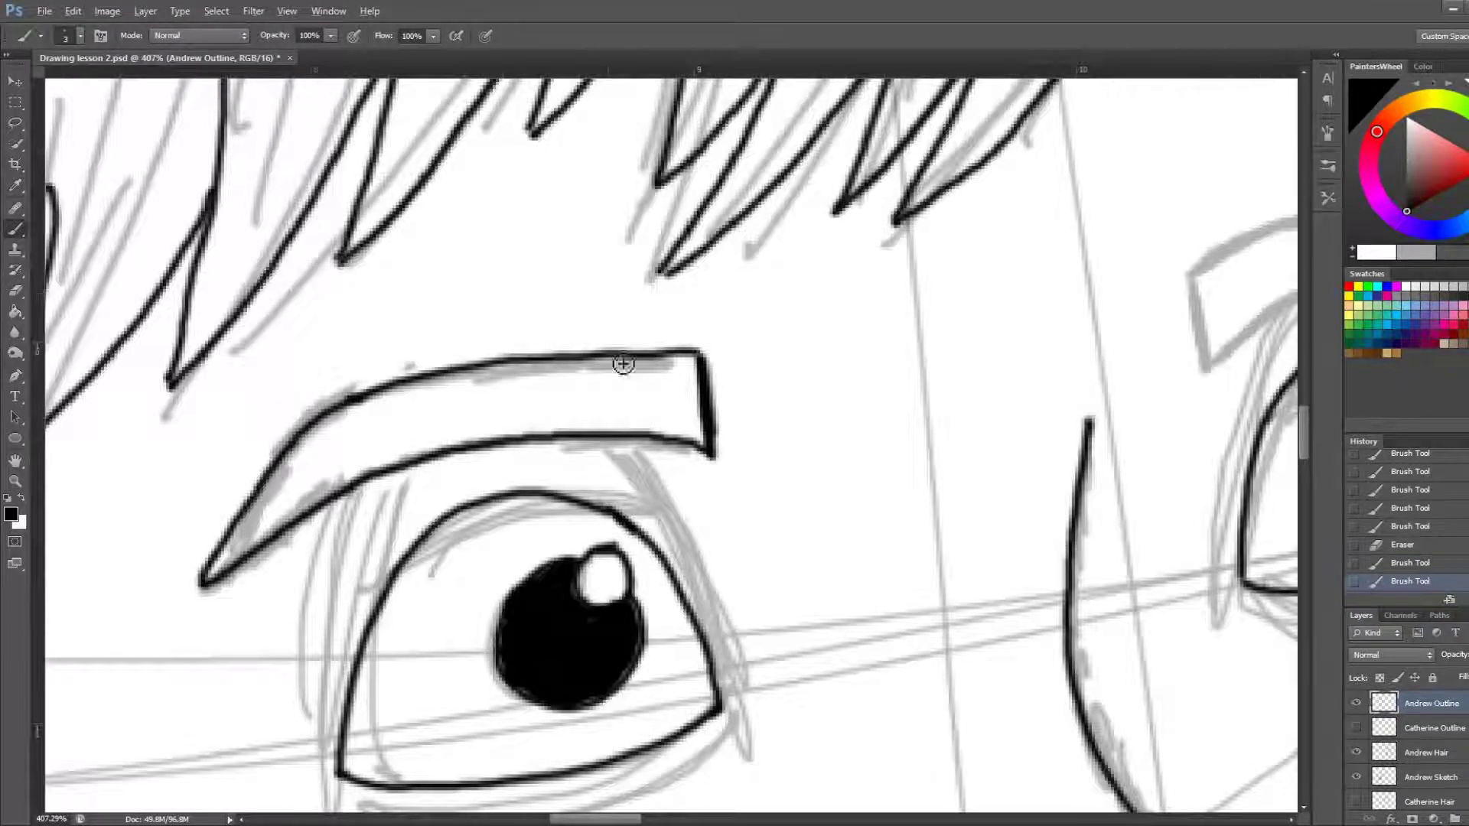
scroll(622, 363, "down", 5)
scroll(672, 301, "up", 3)
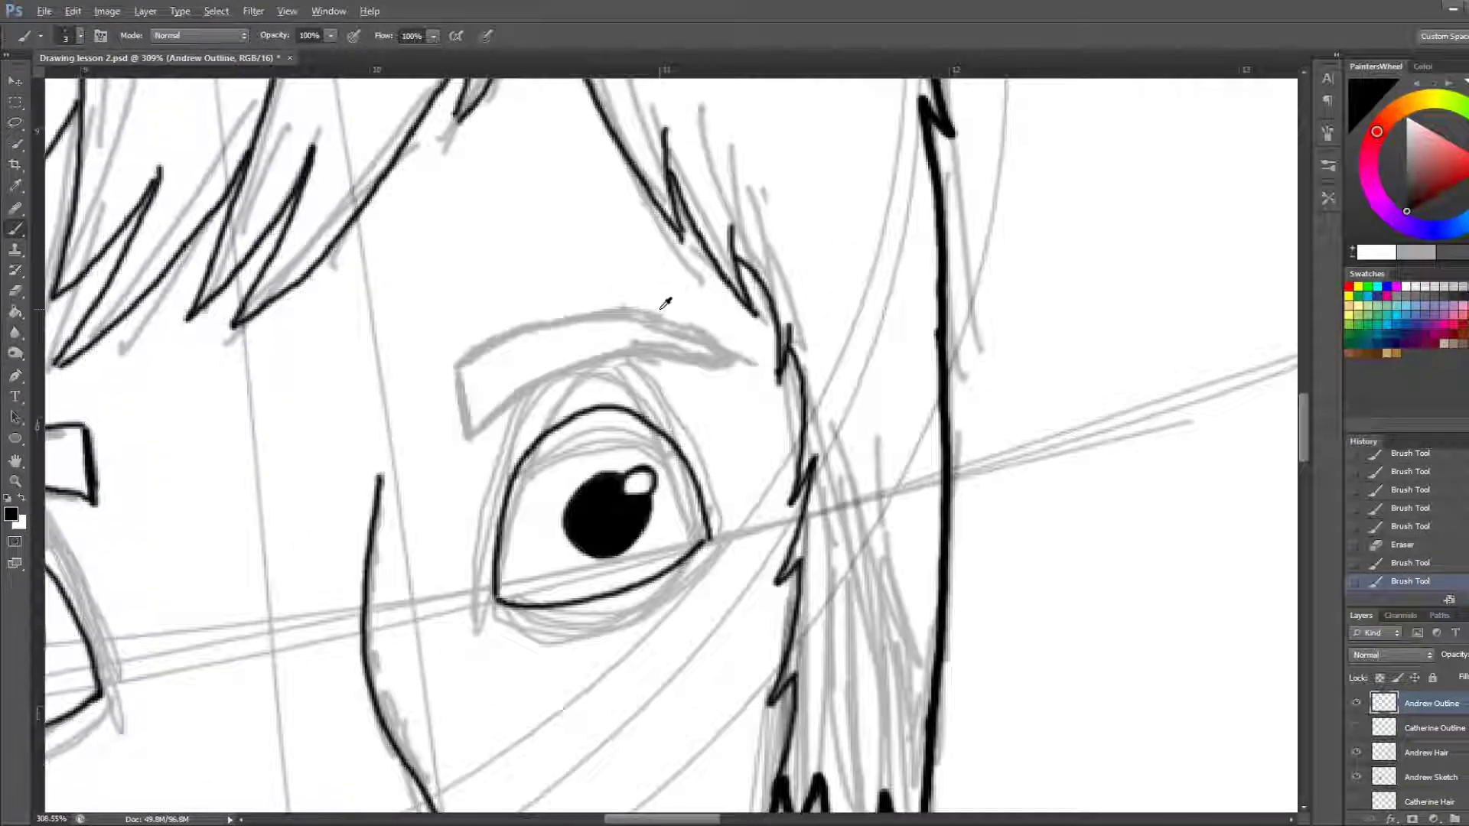
scroll(623, 301, "up", 1)
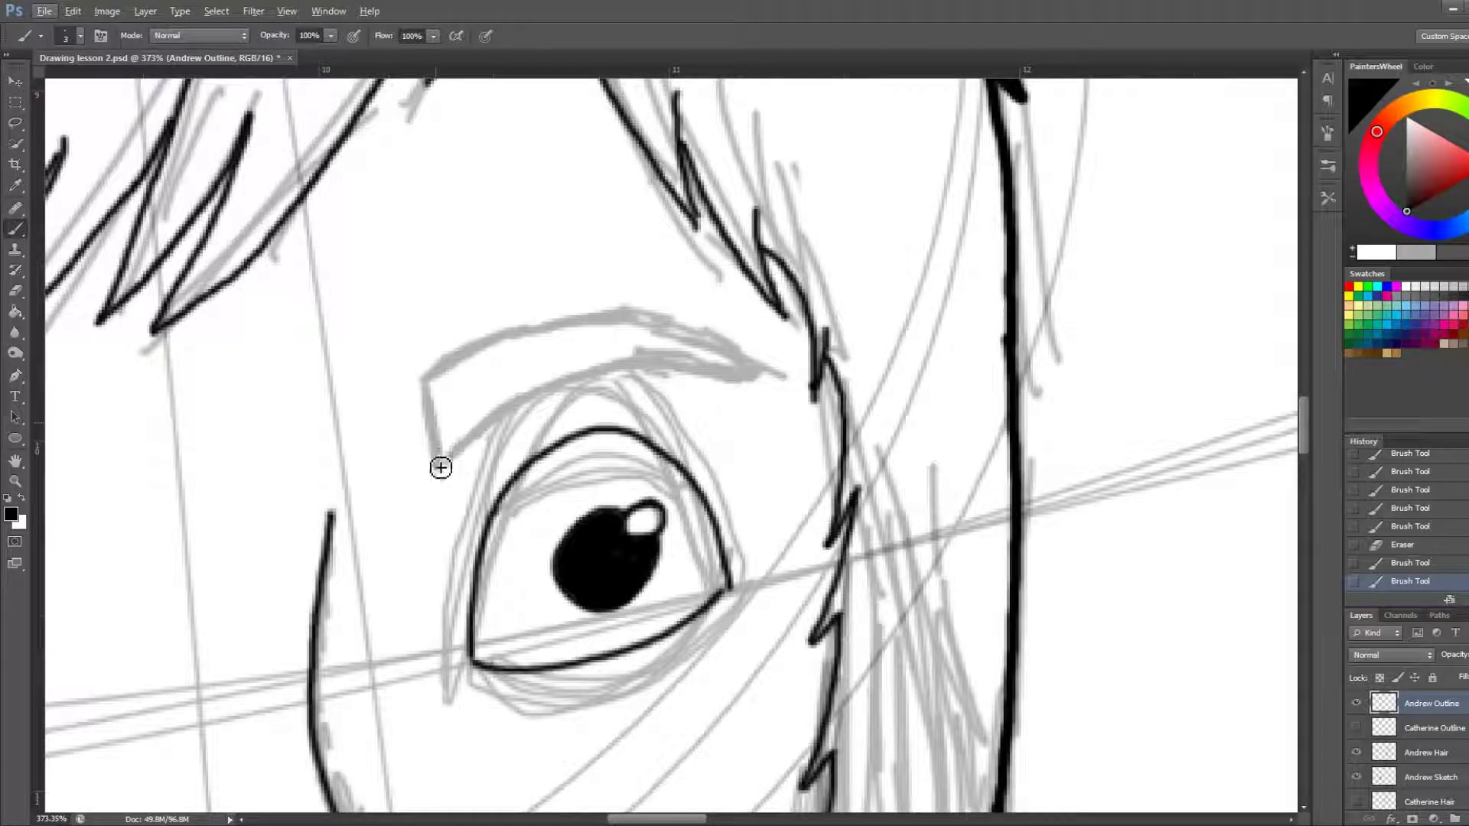
Ink the eyebrow's left edge and its underside in black
left_click_drag(437, 465, 430, 396)
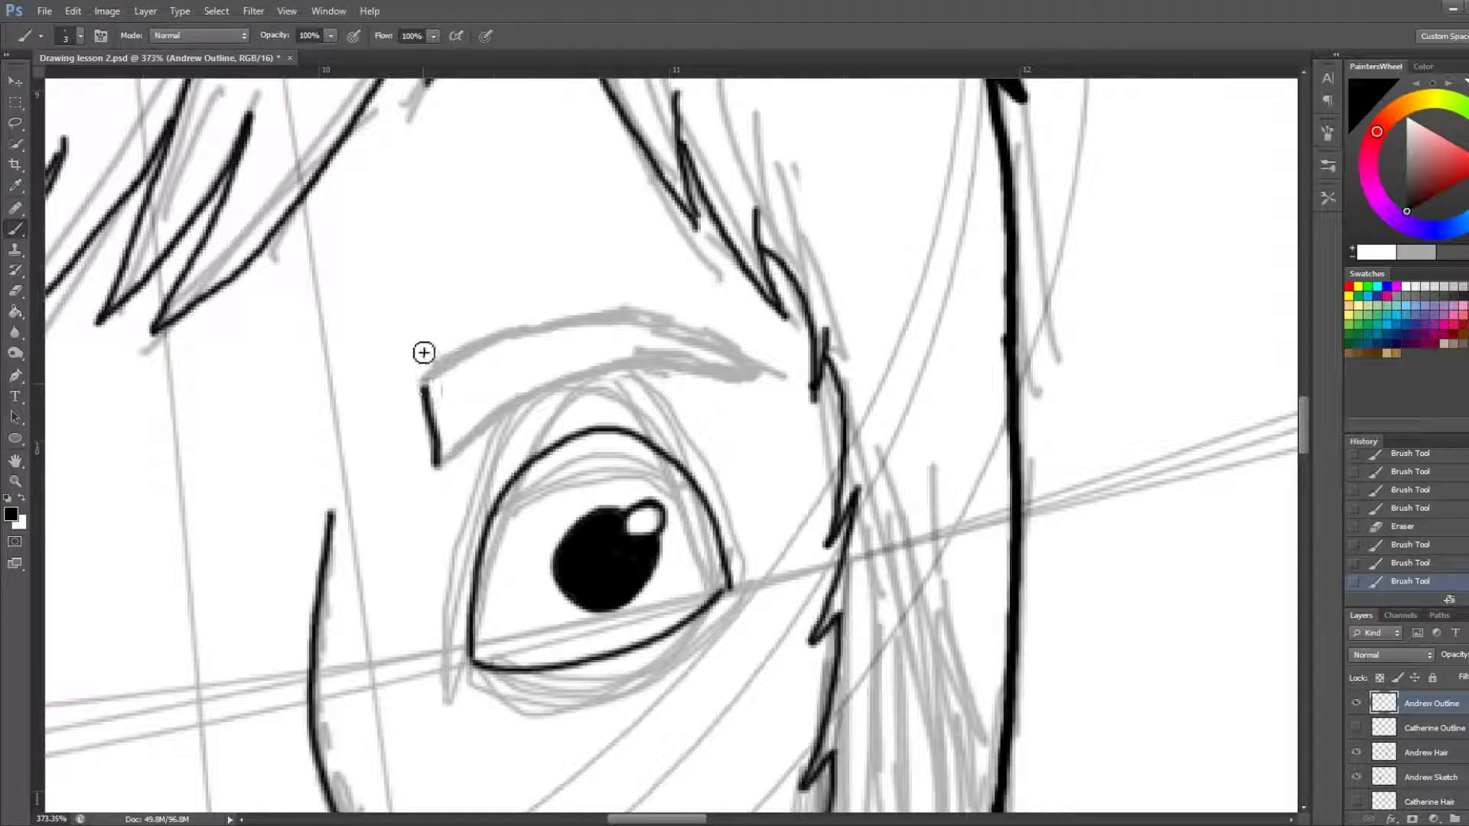
key("ctrl+z")
left_click_drag(423, 378, 437, 467)
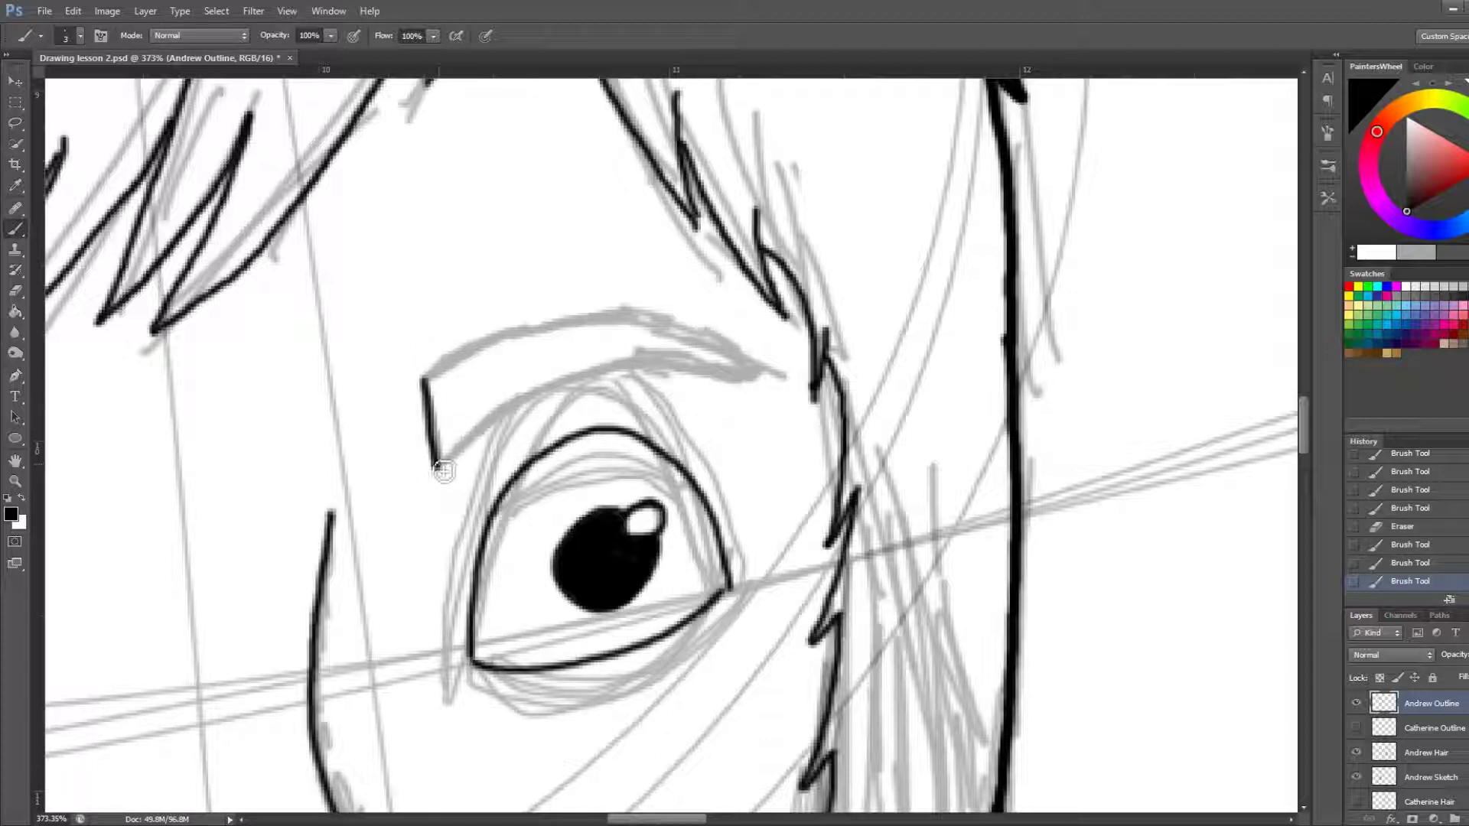
mouse_move(433, 466)
left_mouse_down()
mouse_move(517, 430)
mouse_move(778, 395)
left_mouse_up()
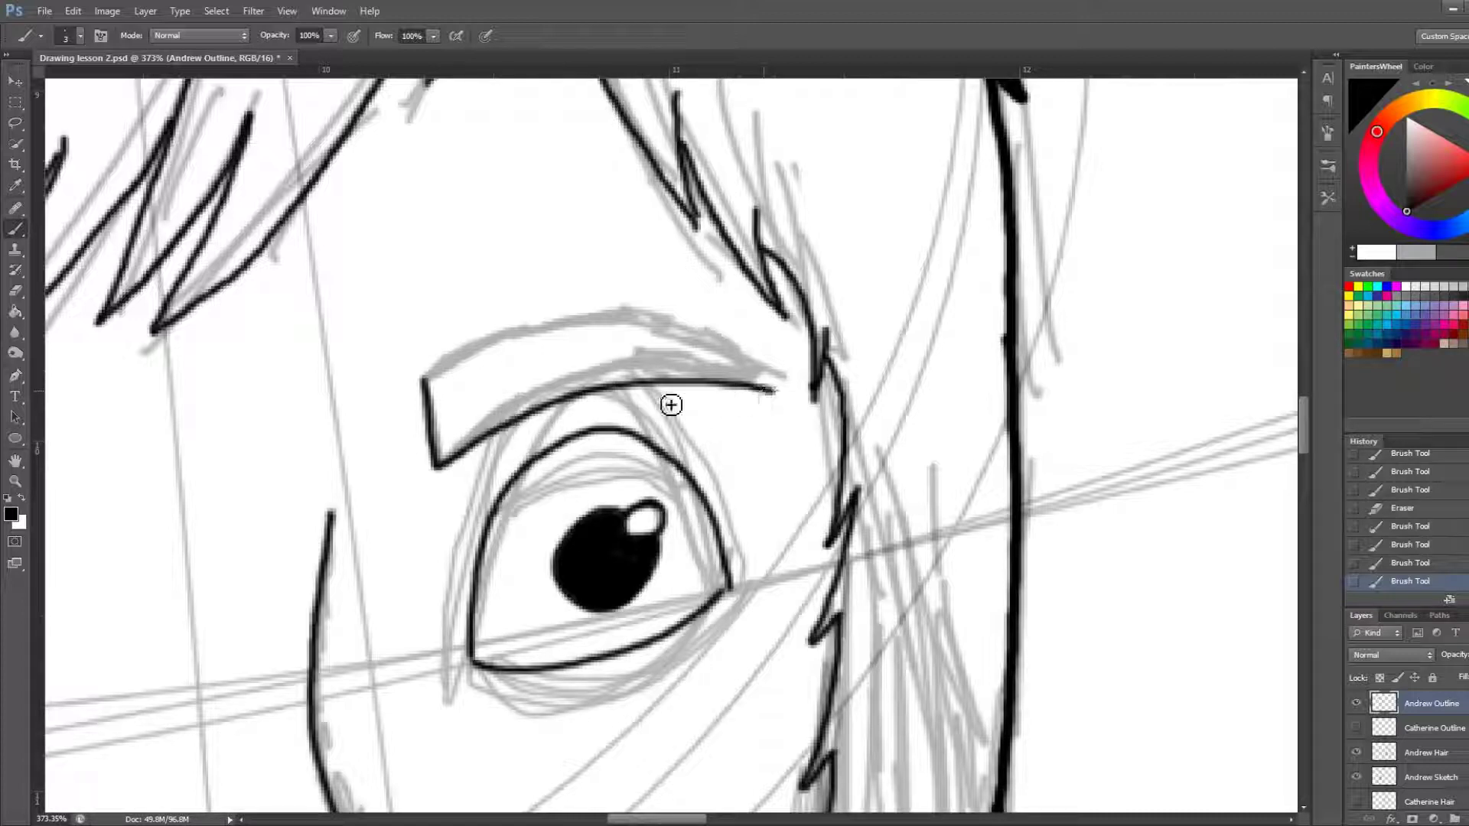
scroll(464, 450, "down", 3)
Erase the overshooting stroke and redraw the eyebrow's lower curve and top edge to its tip
scroll(383, 447, "down", 3)
scroll(306, 444, "down", 2)
scroll(304, 442, "up", 2)
scroll(322, 449, "up", 1)
scroll(336, 455, "up", 1)
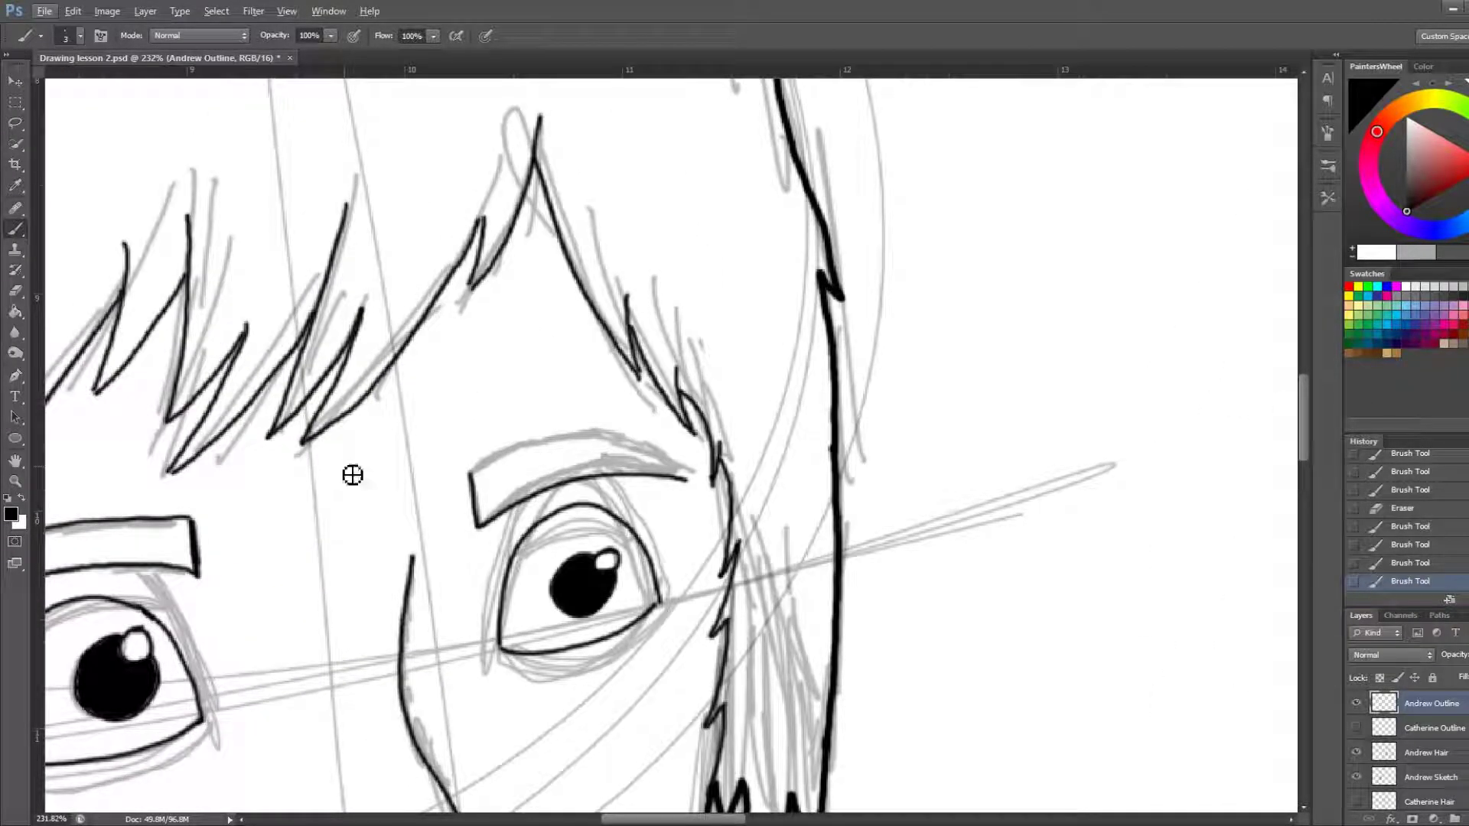
left_click_drag(668, 467, 568, 464)
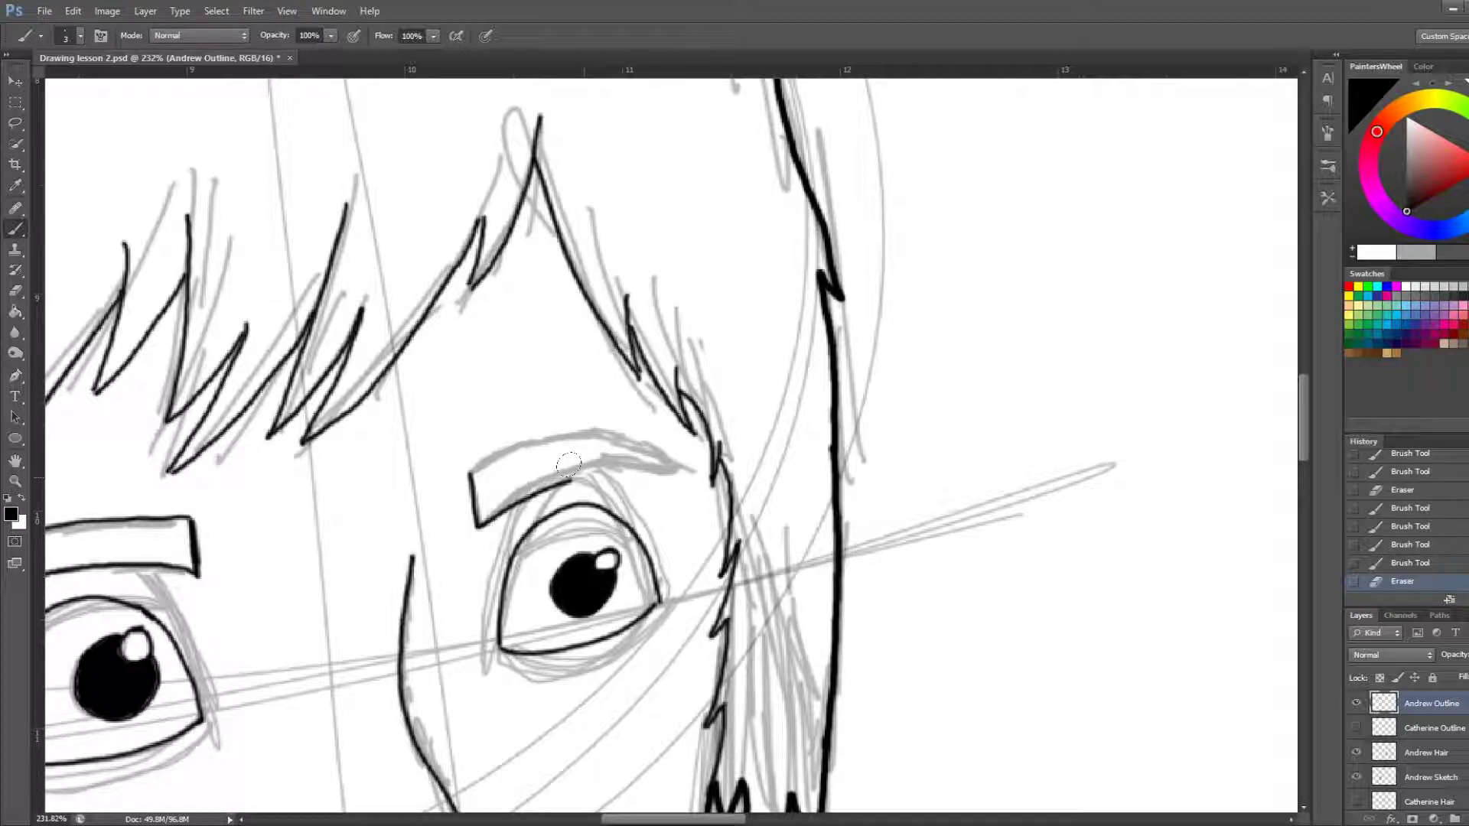
left_click(680, 502)
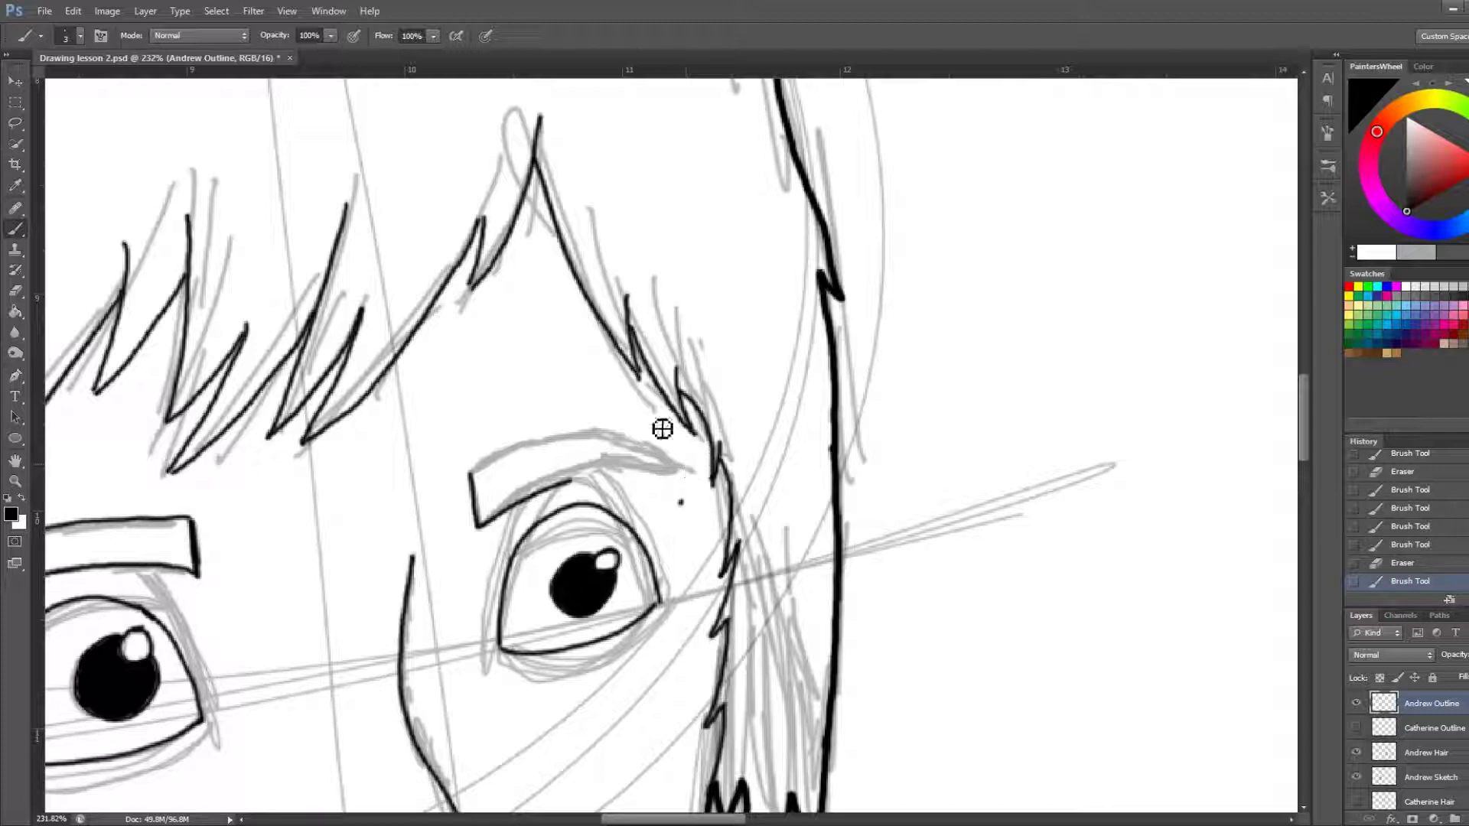
left_click_drag(566, 482, 683, 504)
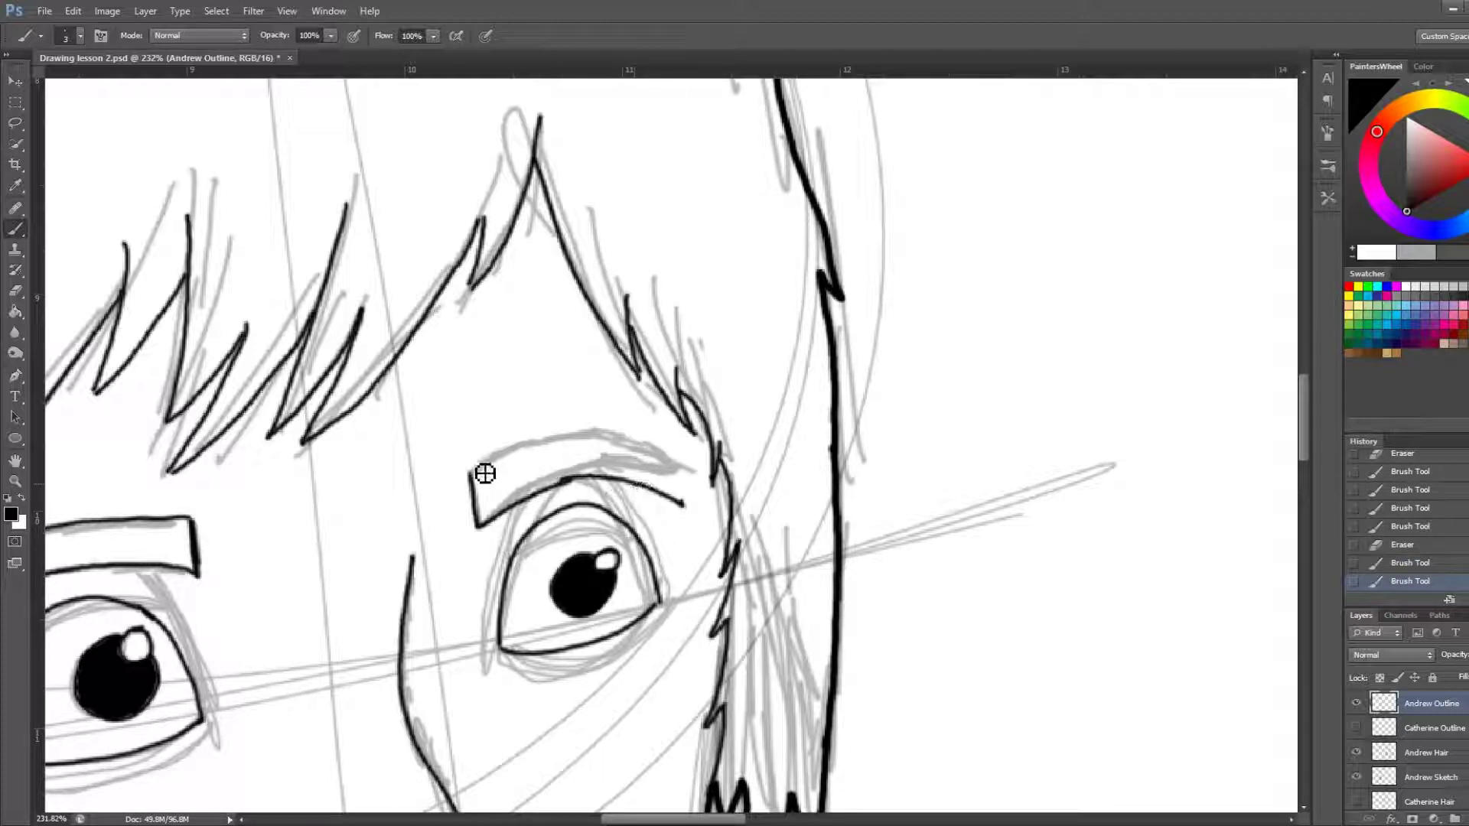
left_click_drag(470, 465, 616, 452)
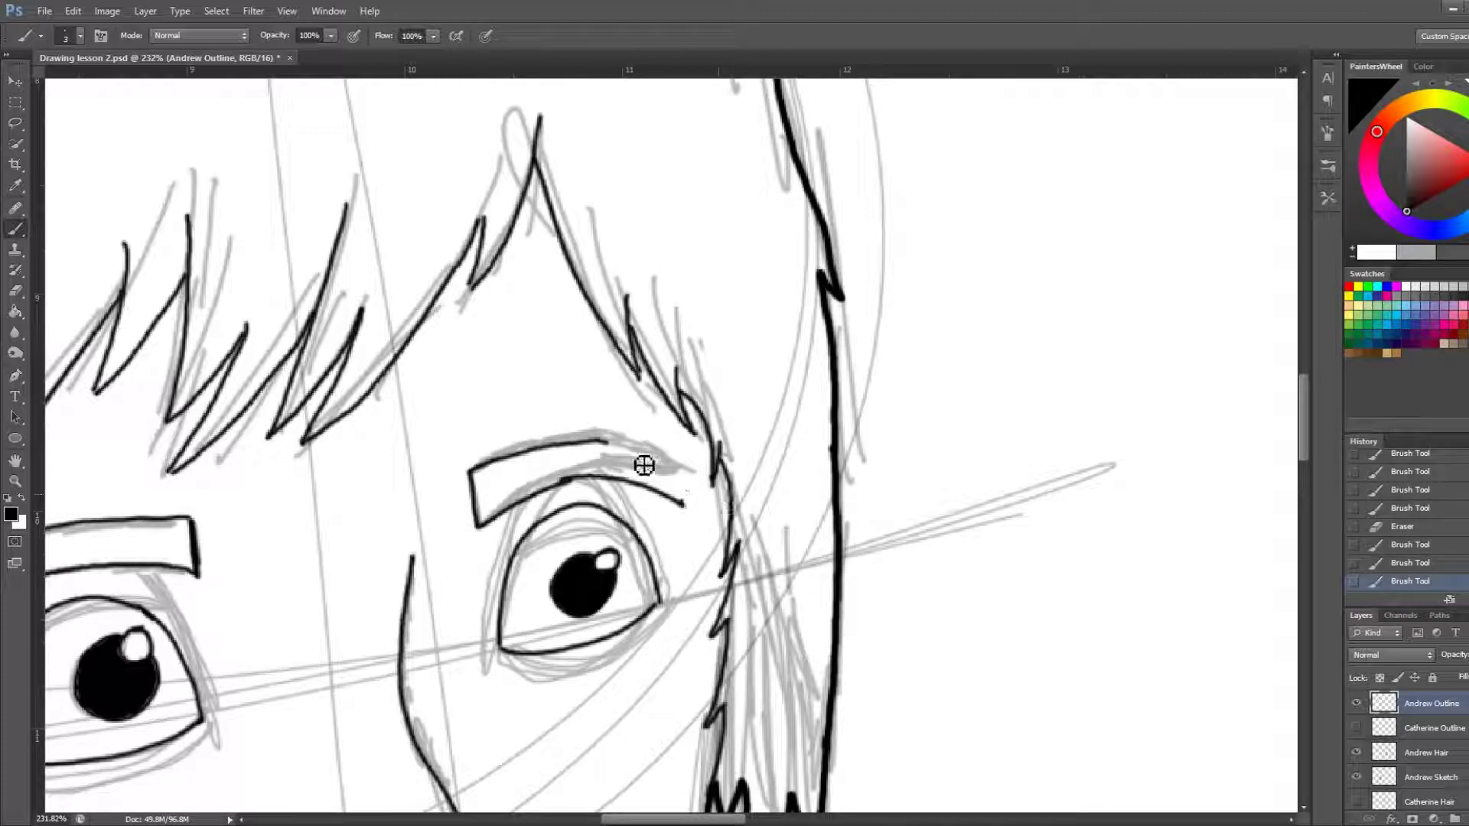
left_click_drag(601, 441, 685, 505)
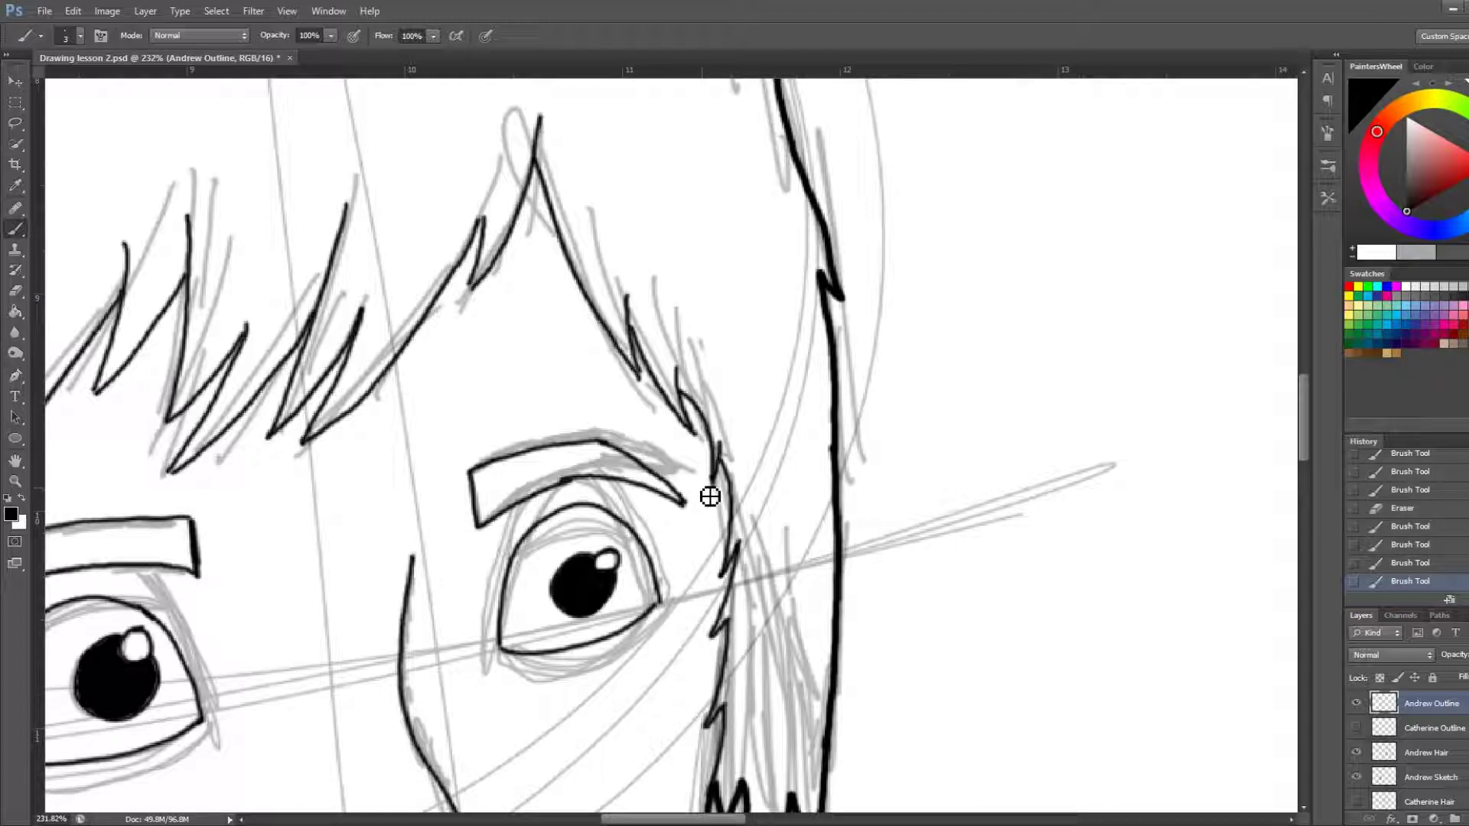
Erase stray ink at the eyebrow's line junction and redraw its lower line cleanly
scroll(545, 479, "up", 5)
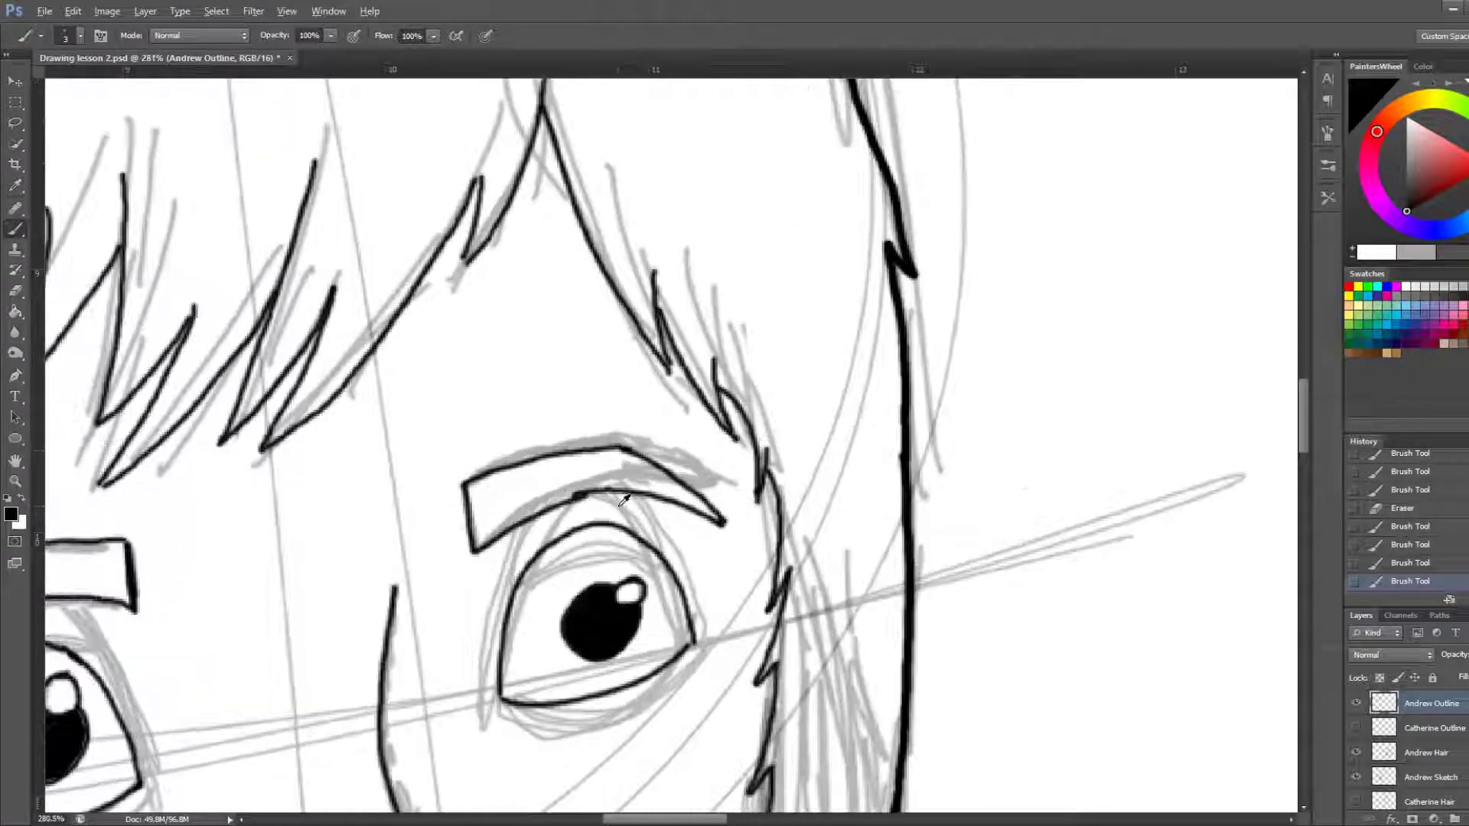
scroll(506, 519, "up", 2)
scroll(596, 490, "up", 2)
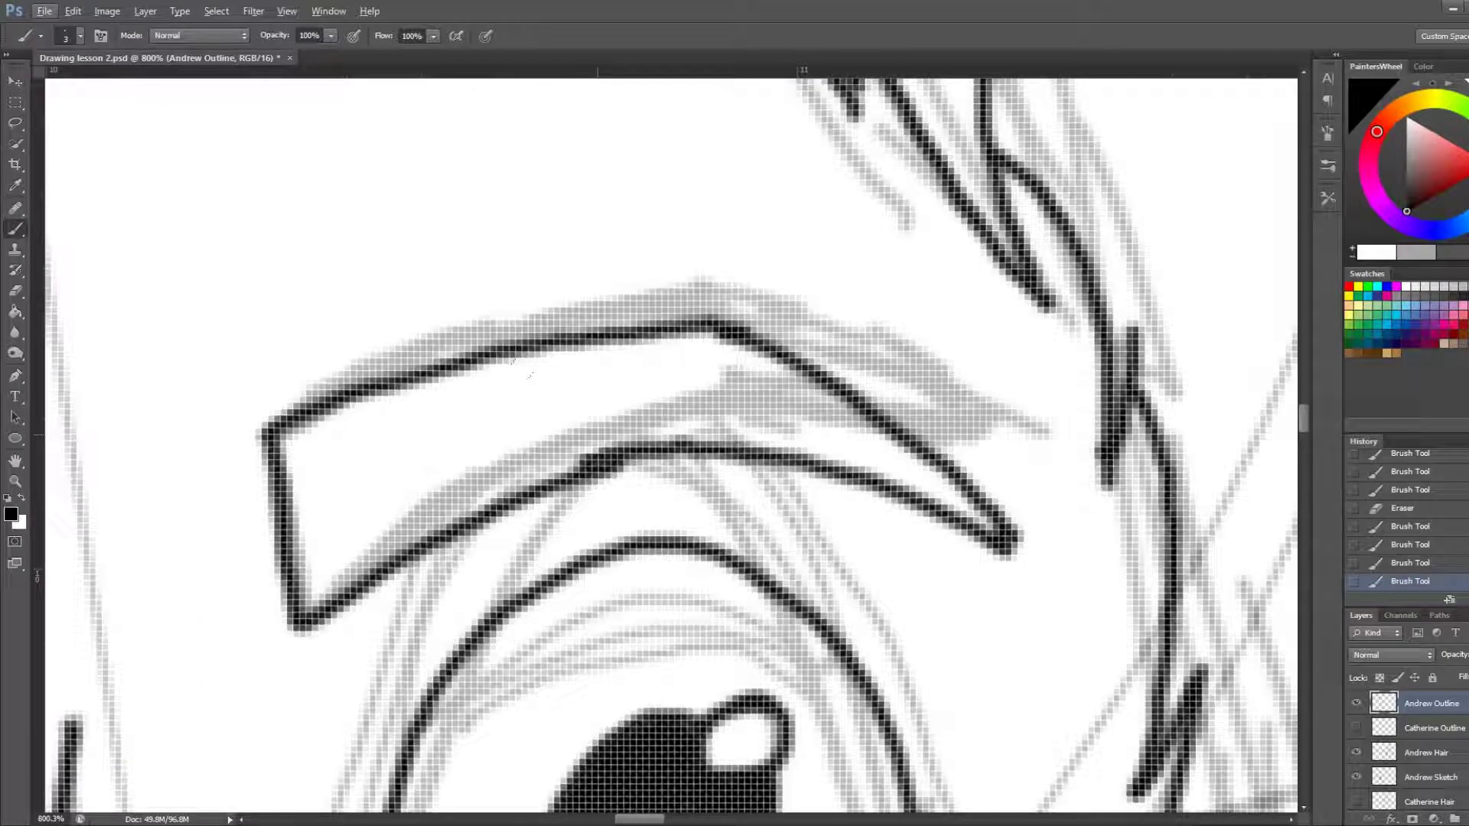
left_click_drag(558, 368, 507, 382)
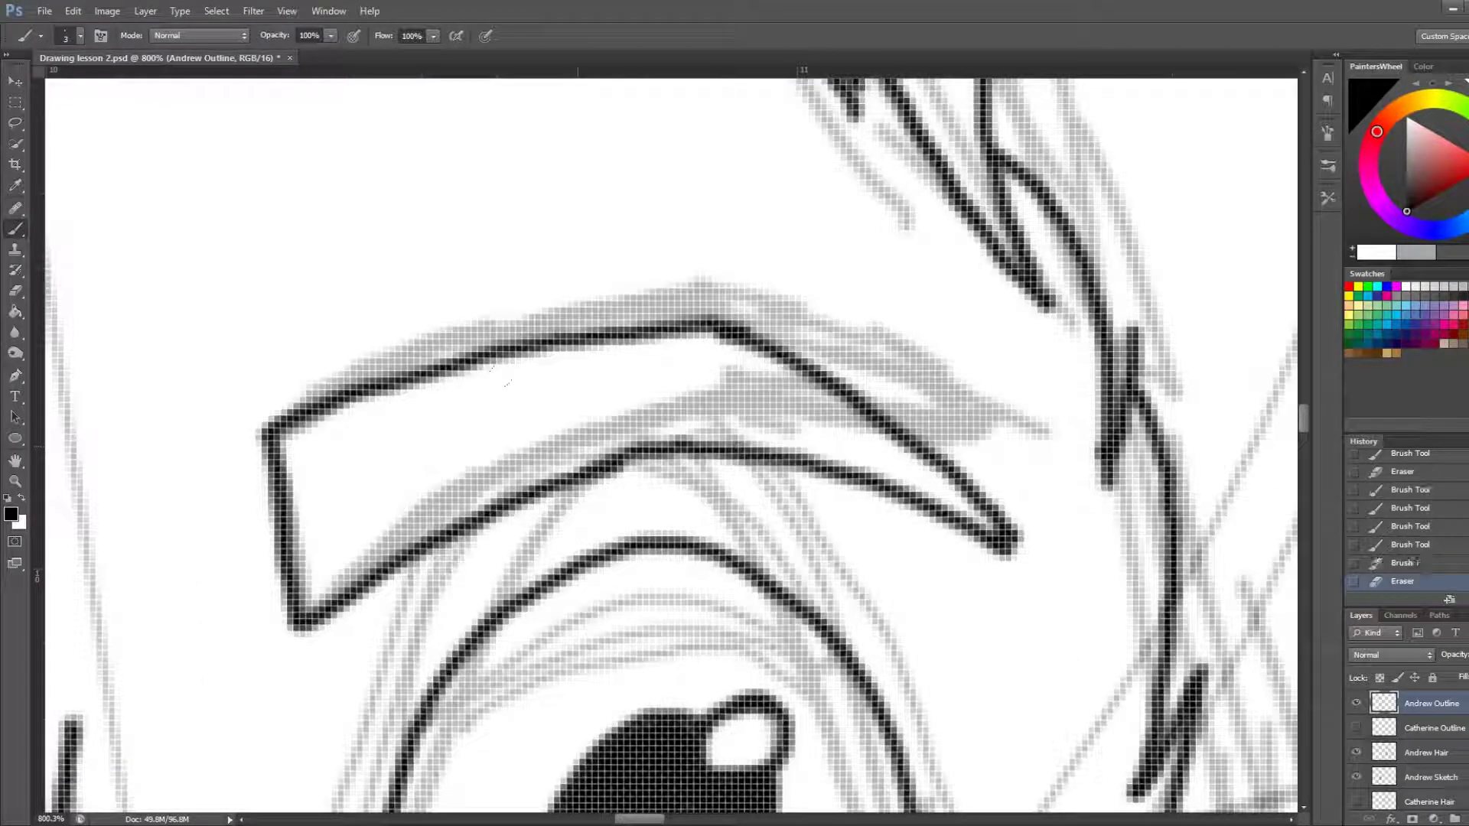
left_click_drag(586, 463, 608, 478)
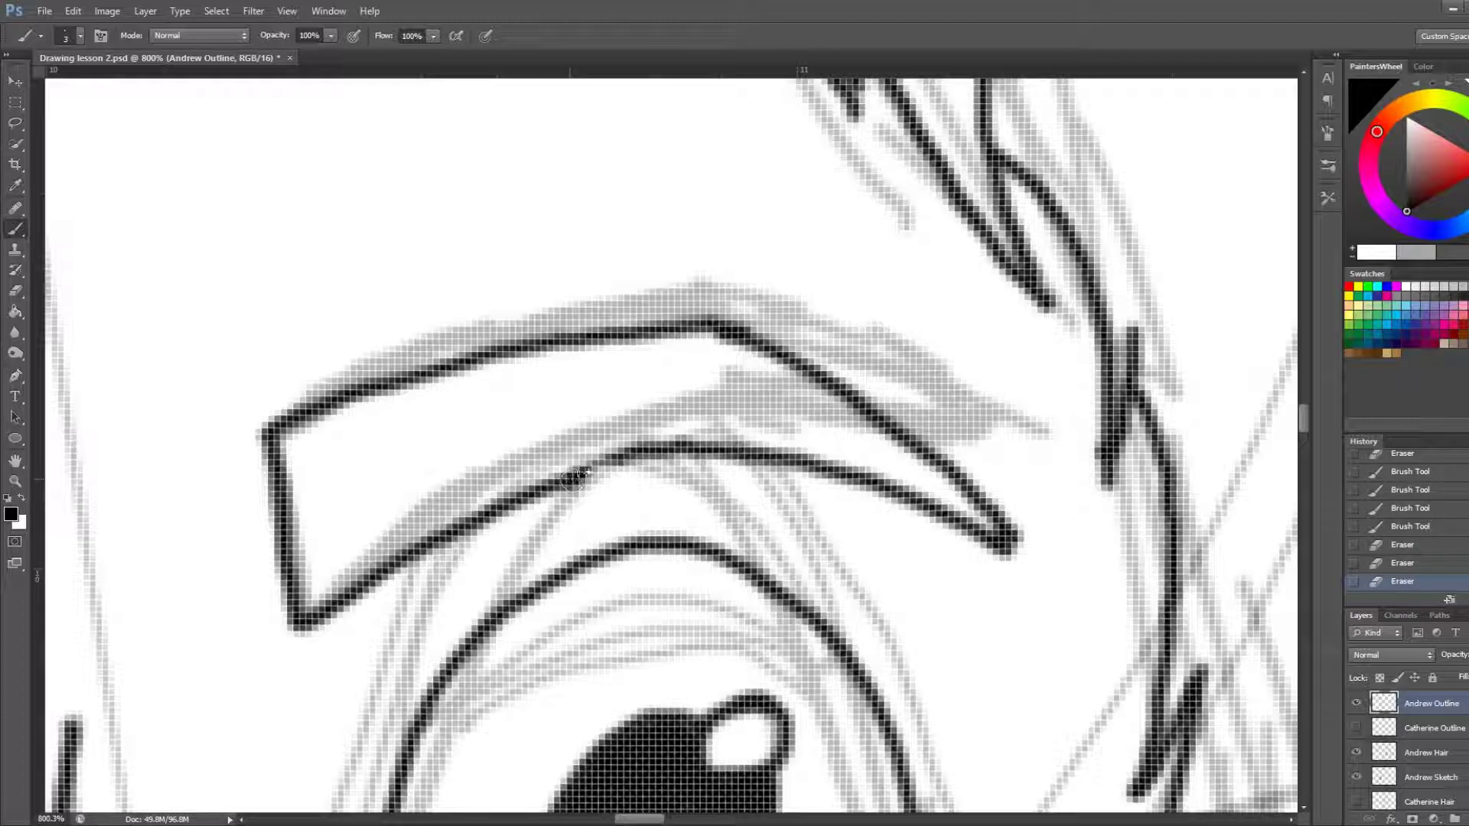
left_click_drag(570, 474, 681, 451)
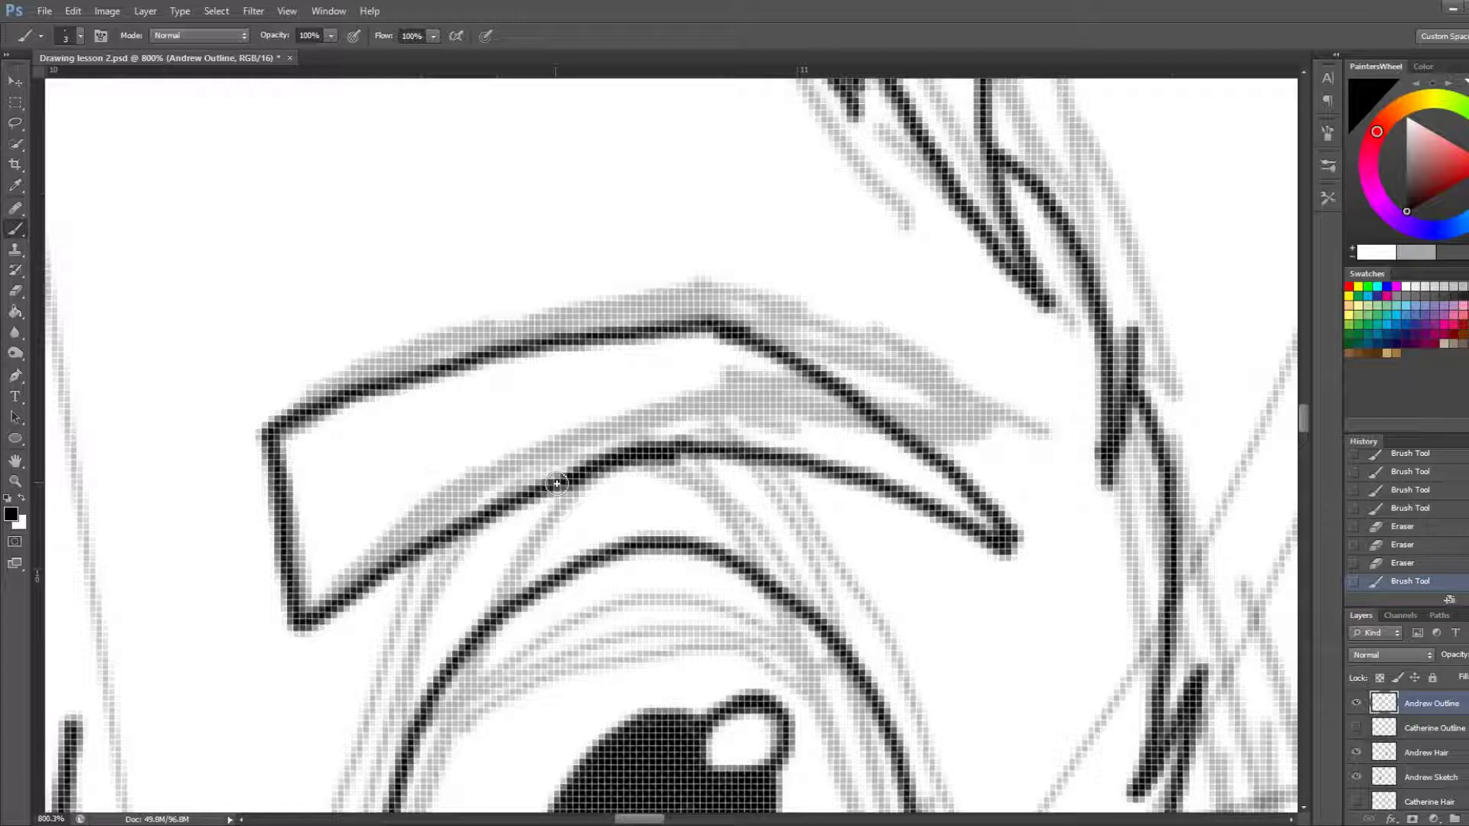
Hide Andrew Hair and Andrew Sketch, briefly show them to compare, then hide them again
scroll(557, 484, "down", 3)
scroll(564, 437, "down", 3)
scroll(558, 405, "down", 2)
scroll(551, 375, "down", 1)
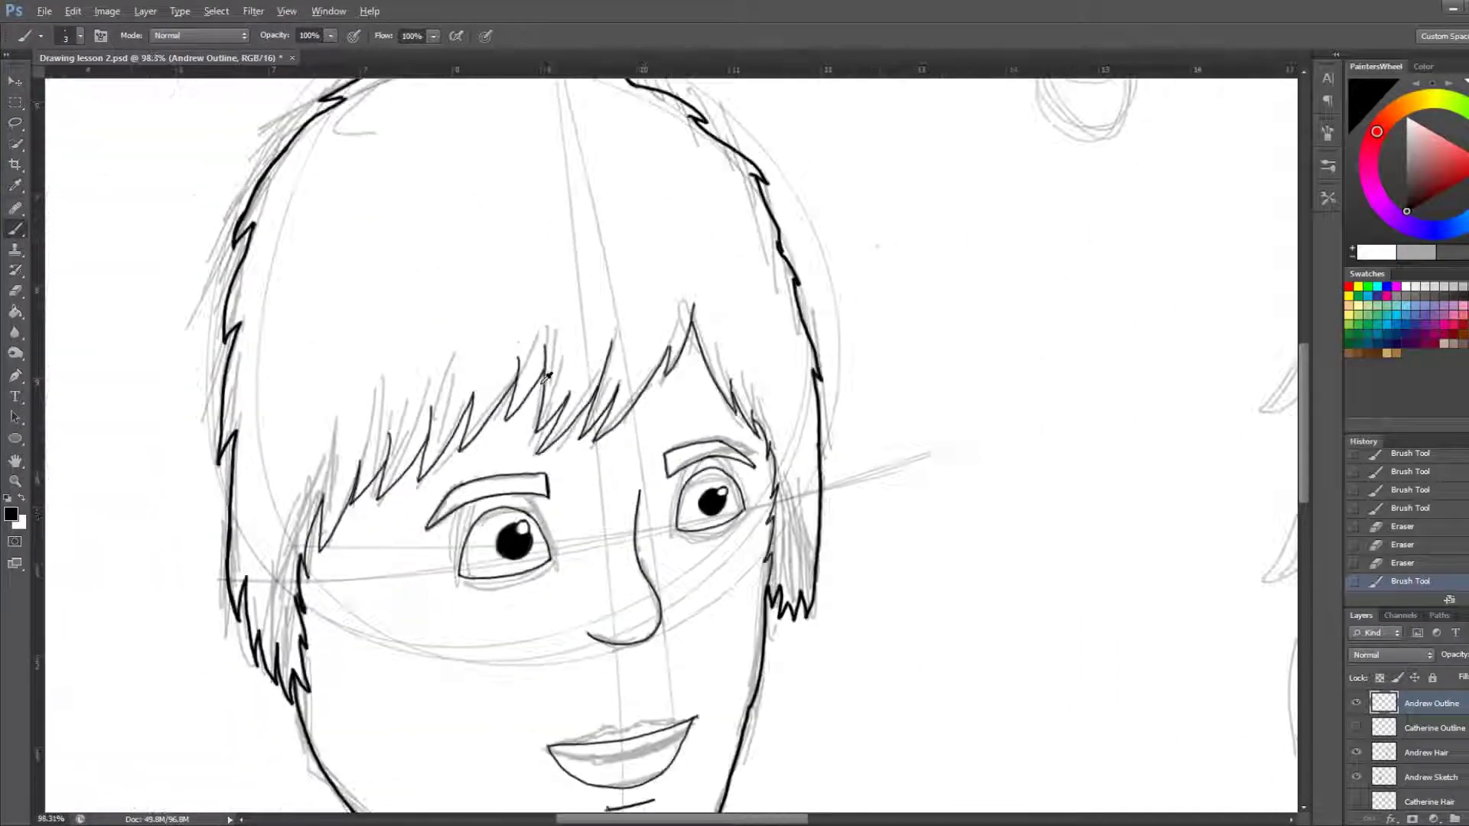
scroll(551, 377, "down", 2)
scroll(581, 459, "down", 1)
scroll(604, 520, "down", 1)
scroll(617, 532, "up", 2)
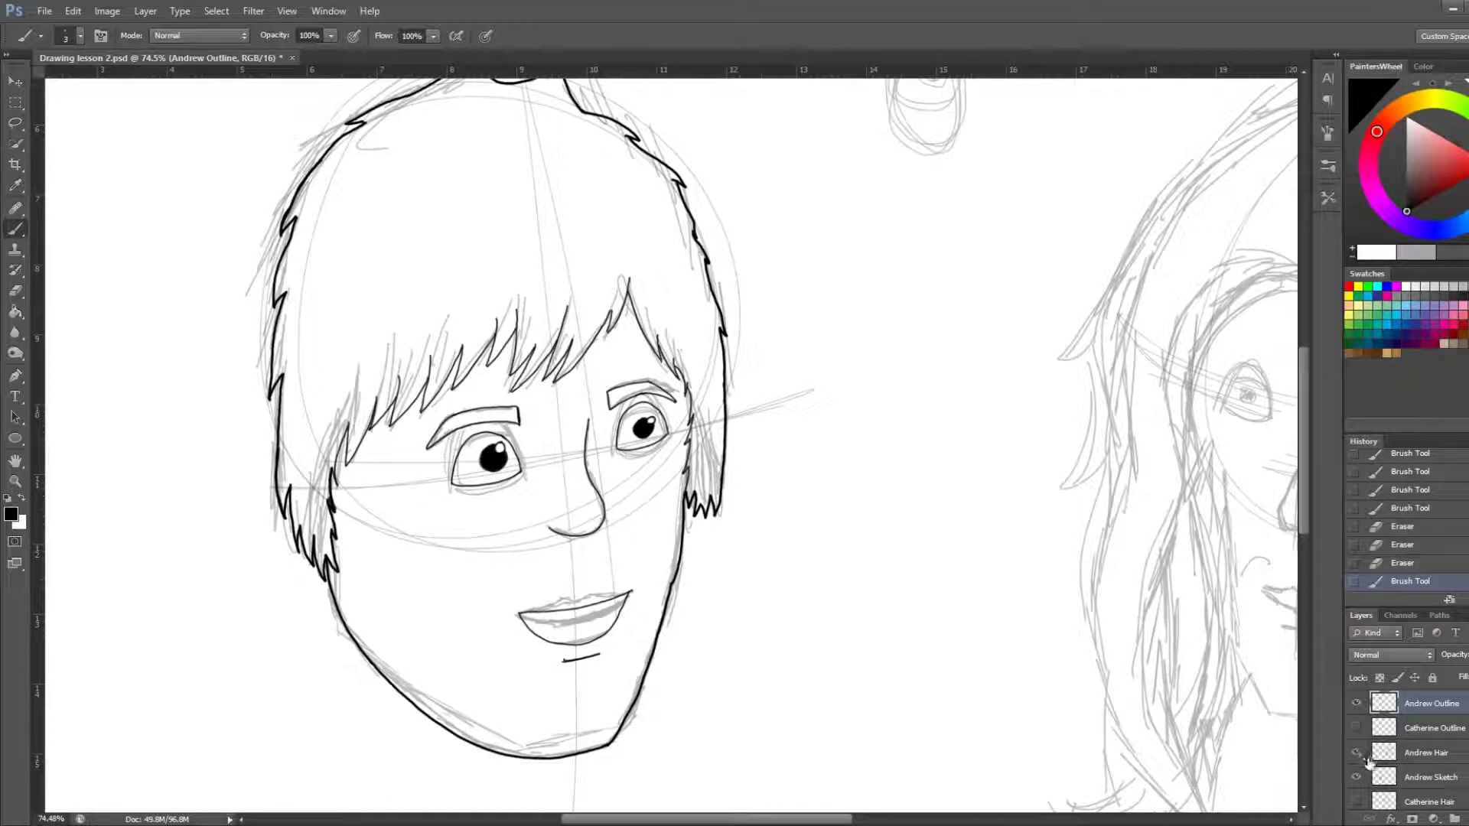
left_click(1356, 752)
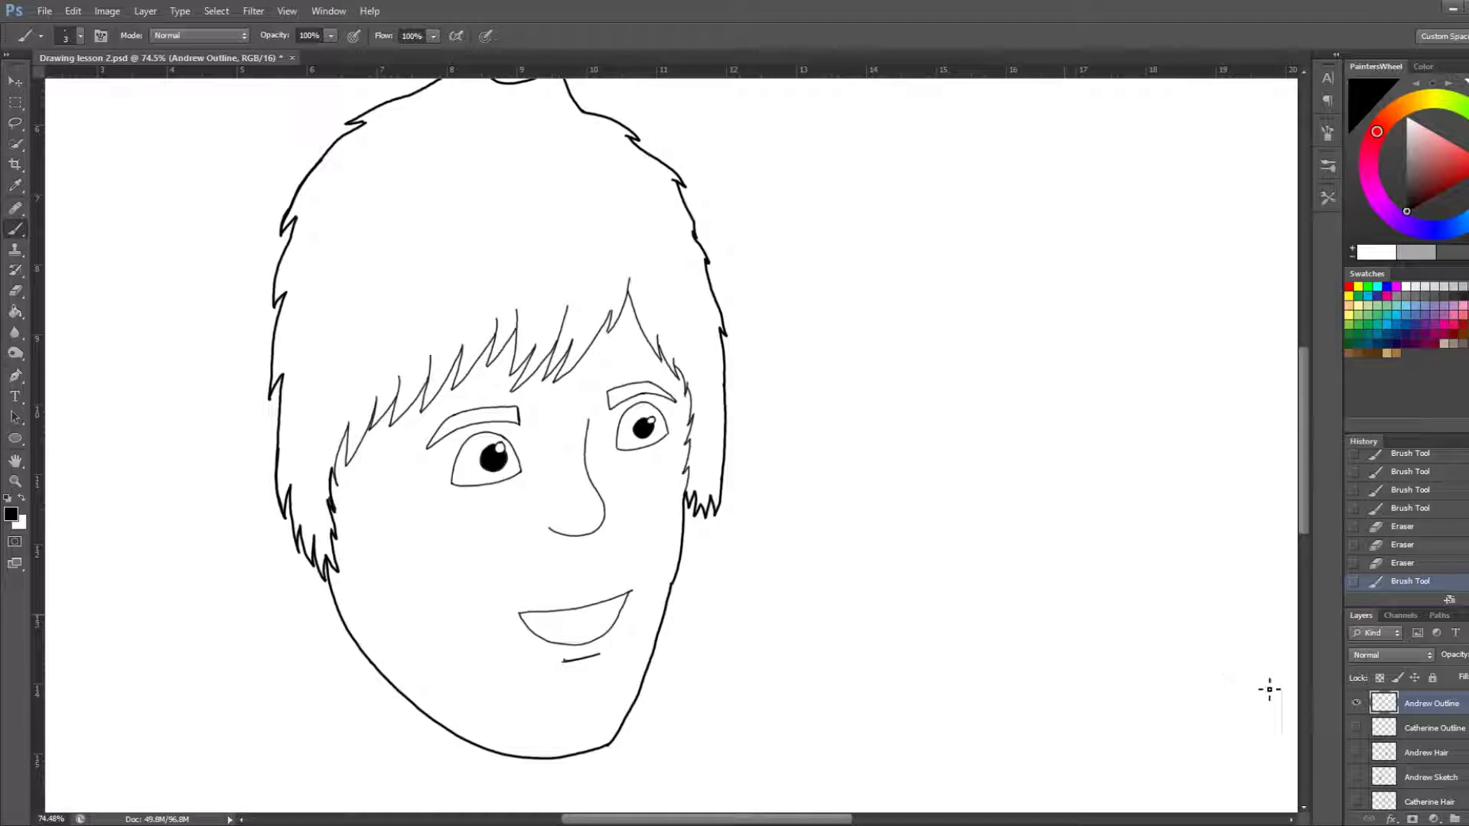
left_click(1356, 752)
left_click(1355, 776)
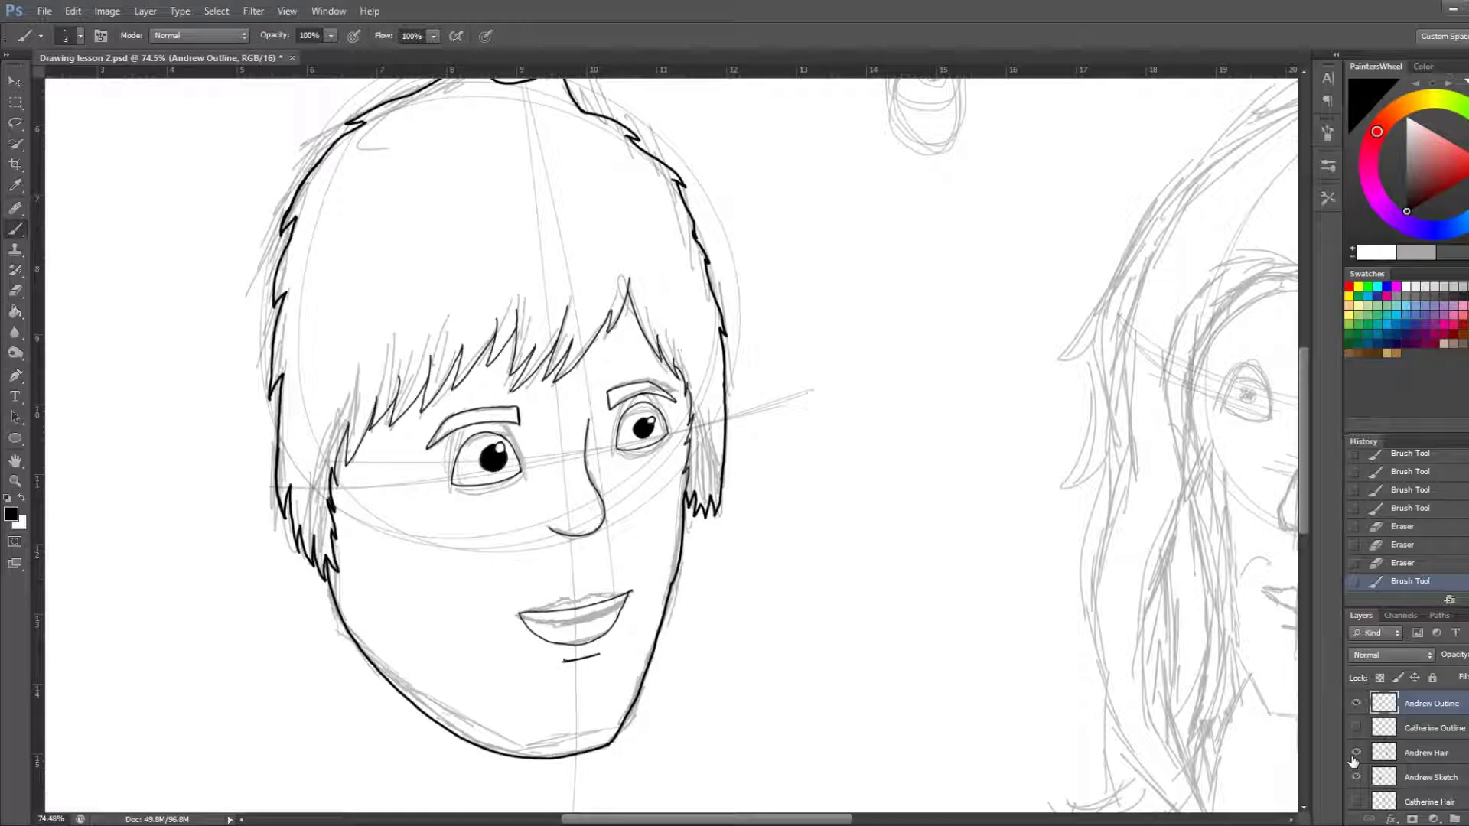
left_click(1356, 752)
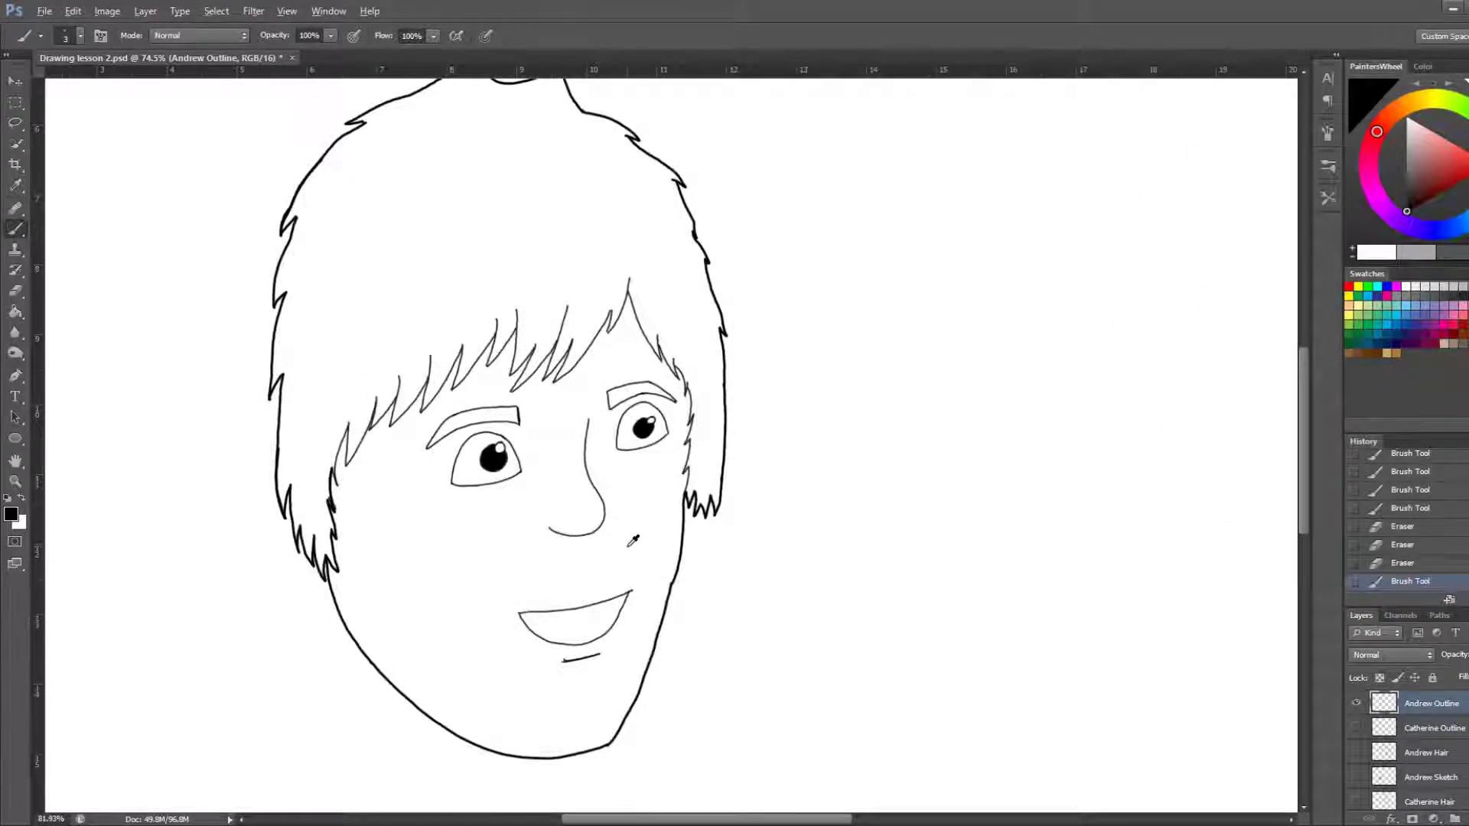
scroll(509, 557, "up", 5)
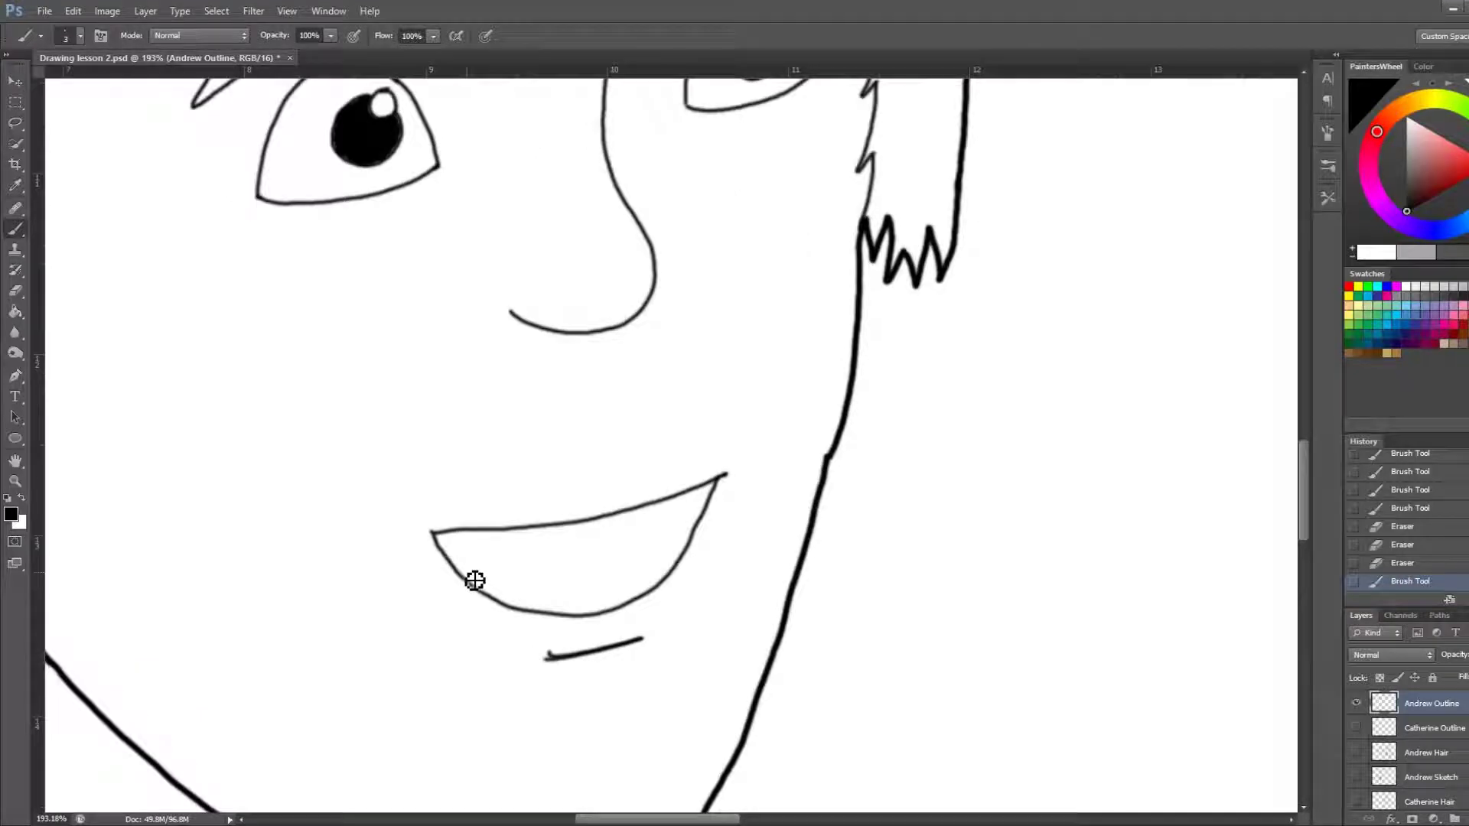
Brush one curved tongue stroke across the inside of the open mouth
left_click_drag(457, 567, 583, 617)
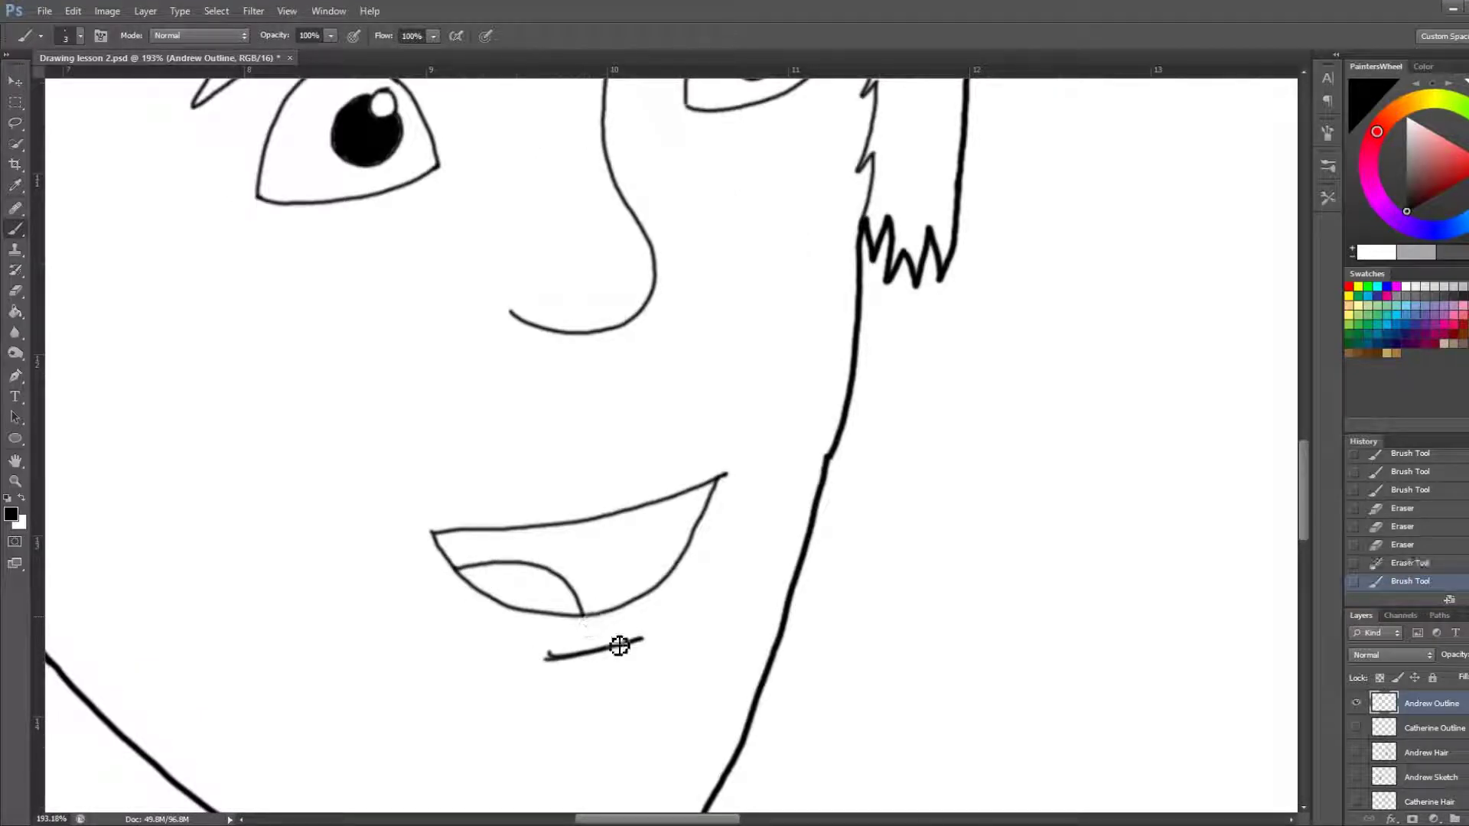
scroll(646, 613, "down", 3)
scroll(705, 513, "down", 2)
scroll(420, 400, "down", 1)
scroll(459, 444, "up", 1)
scroll(474, 457, "up", 2)
scroll(474, 456, "up", 1)
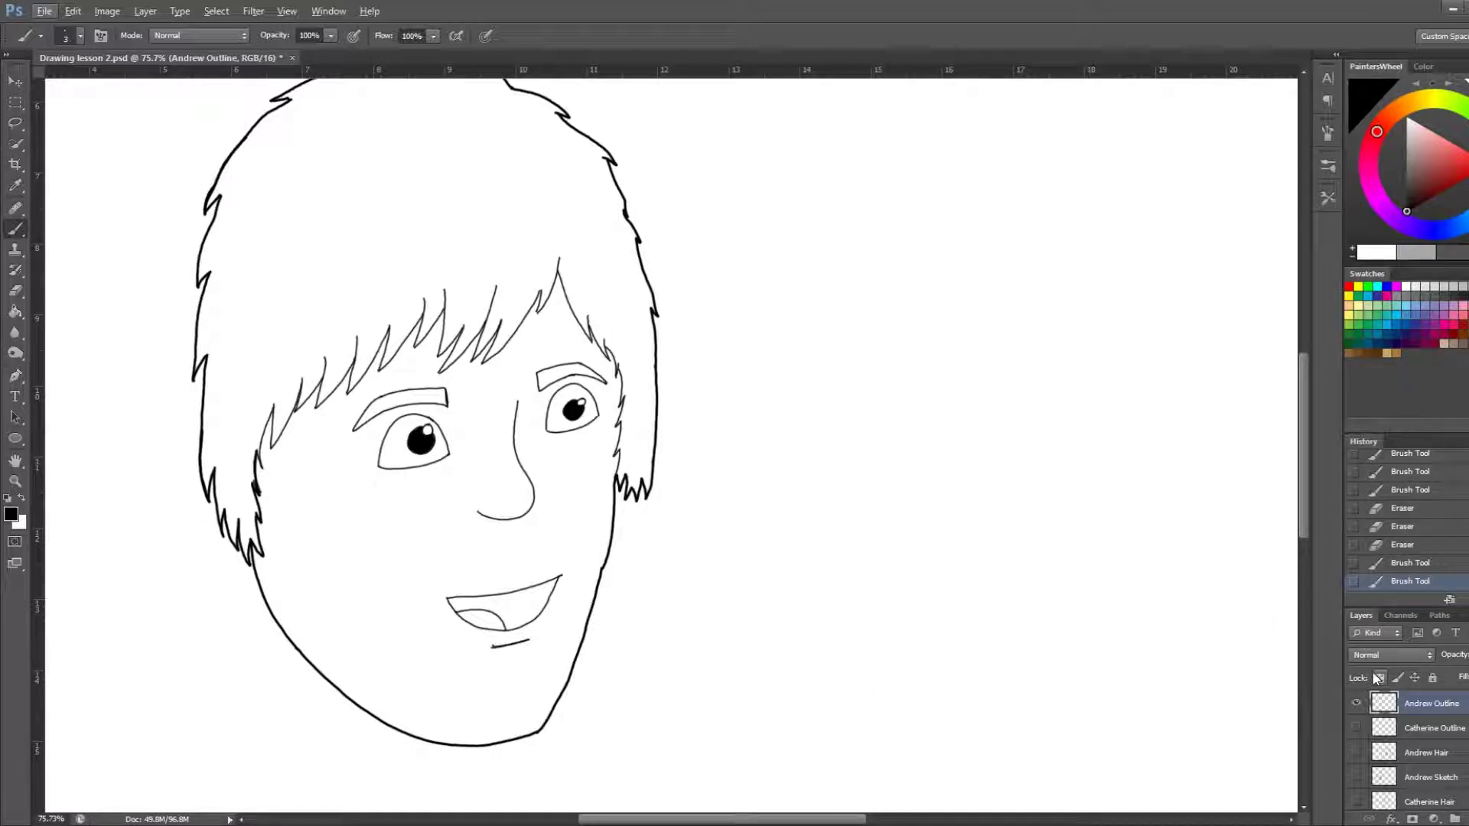
scroll(745, 406, "down", 1)
scroll(705, 328, "down", 1)
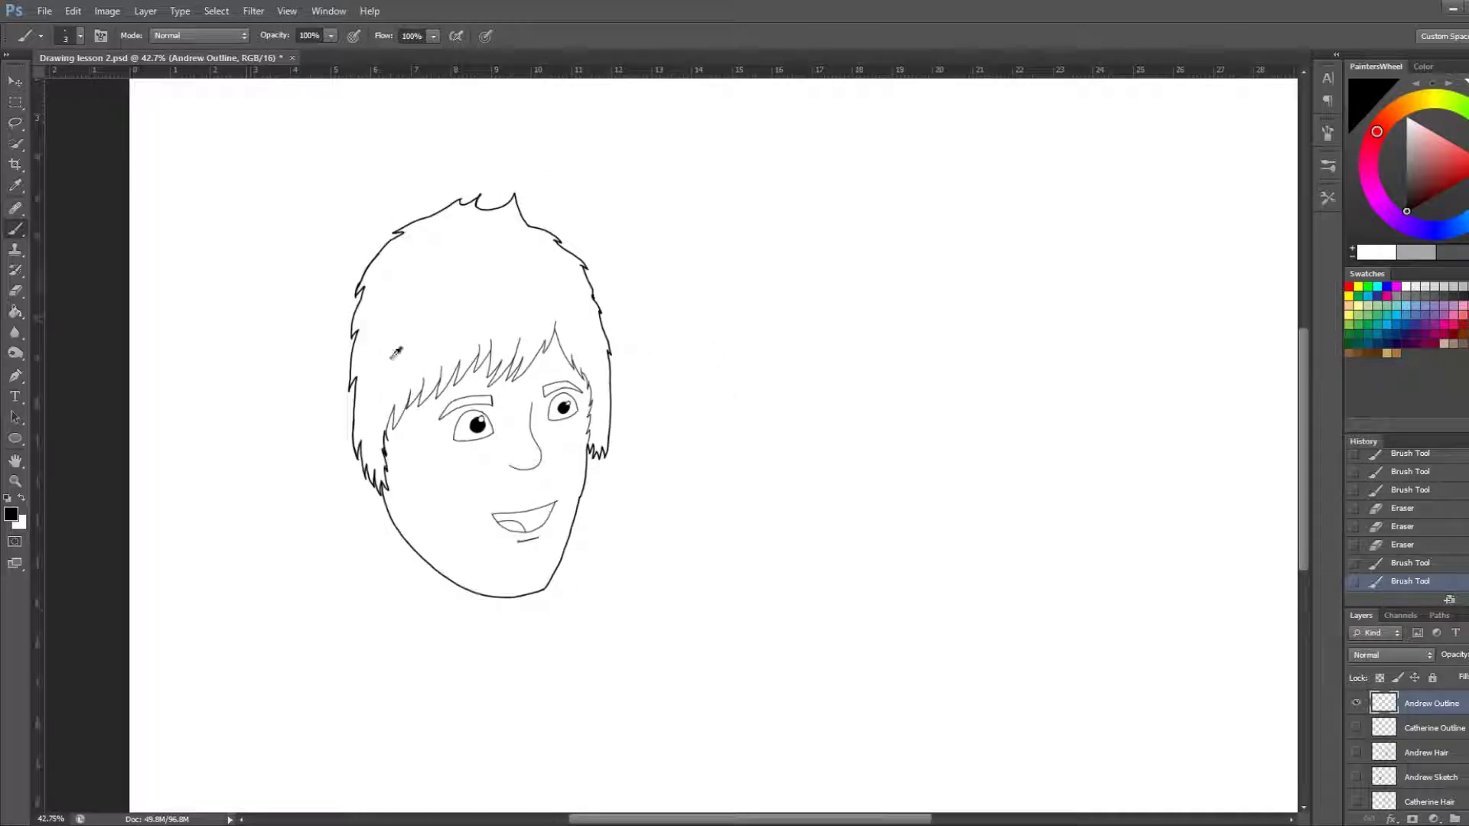
scroll(583, 382, "up", 2)
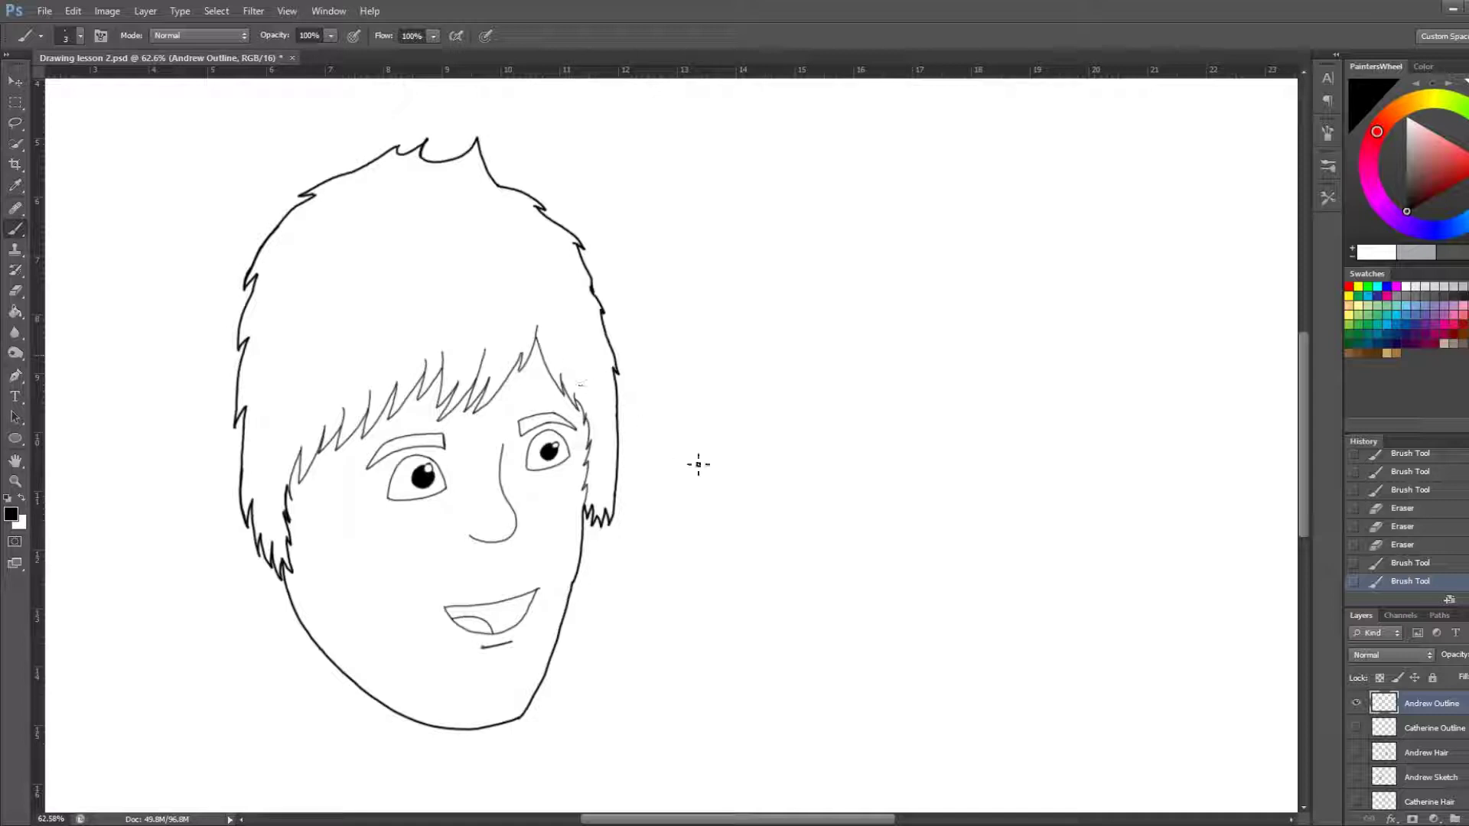
scroll(685, 458, "down", 1)
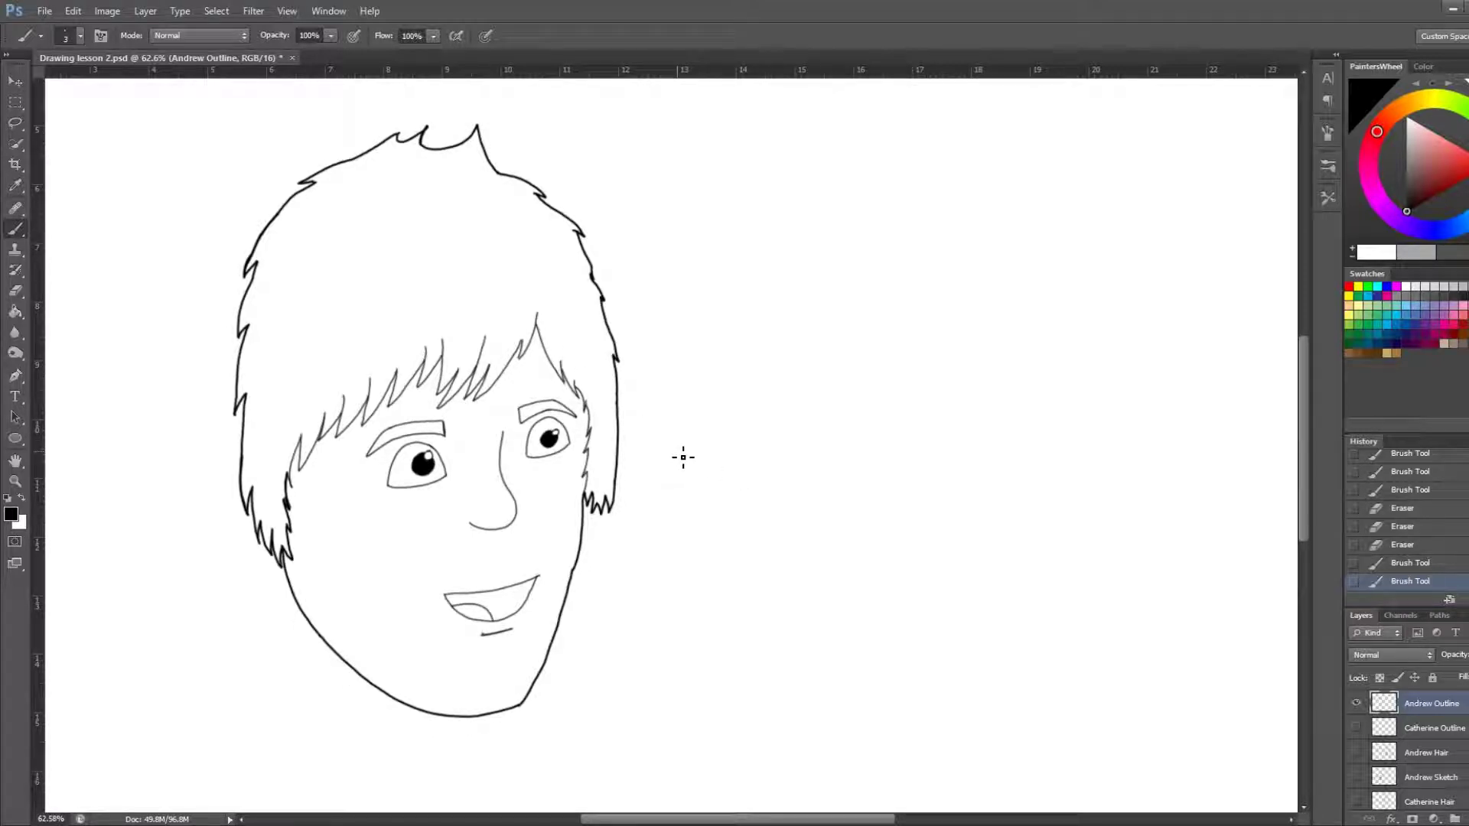